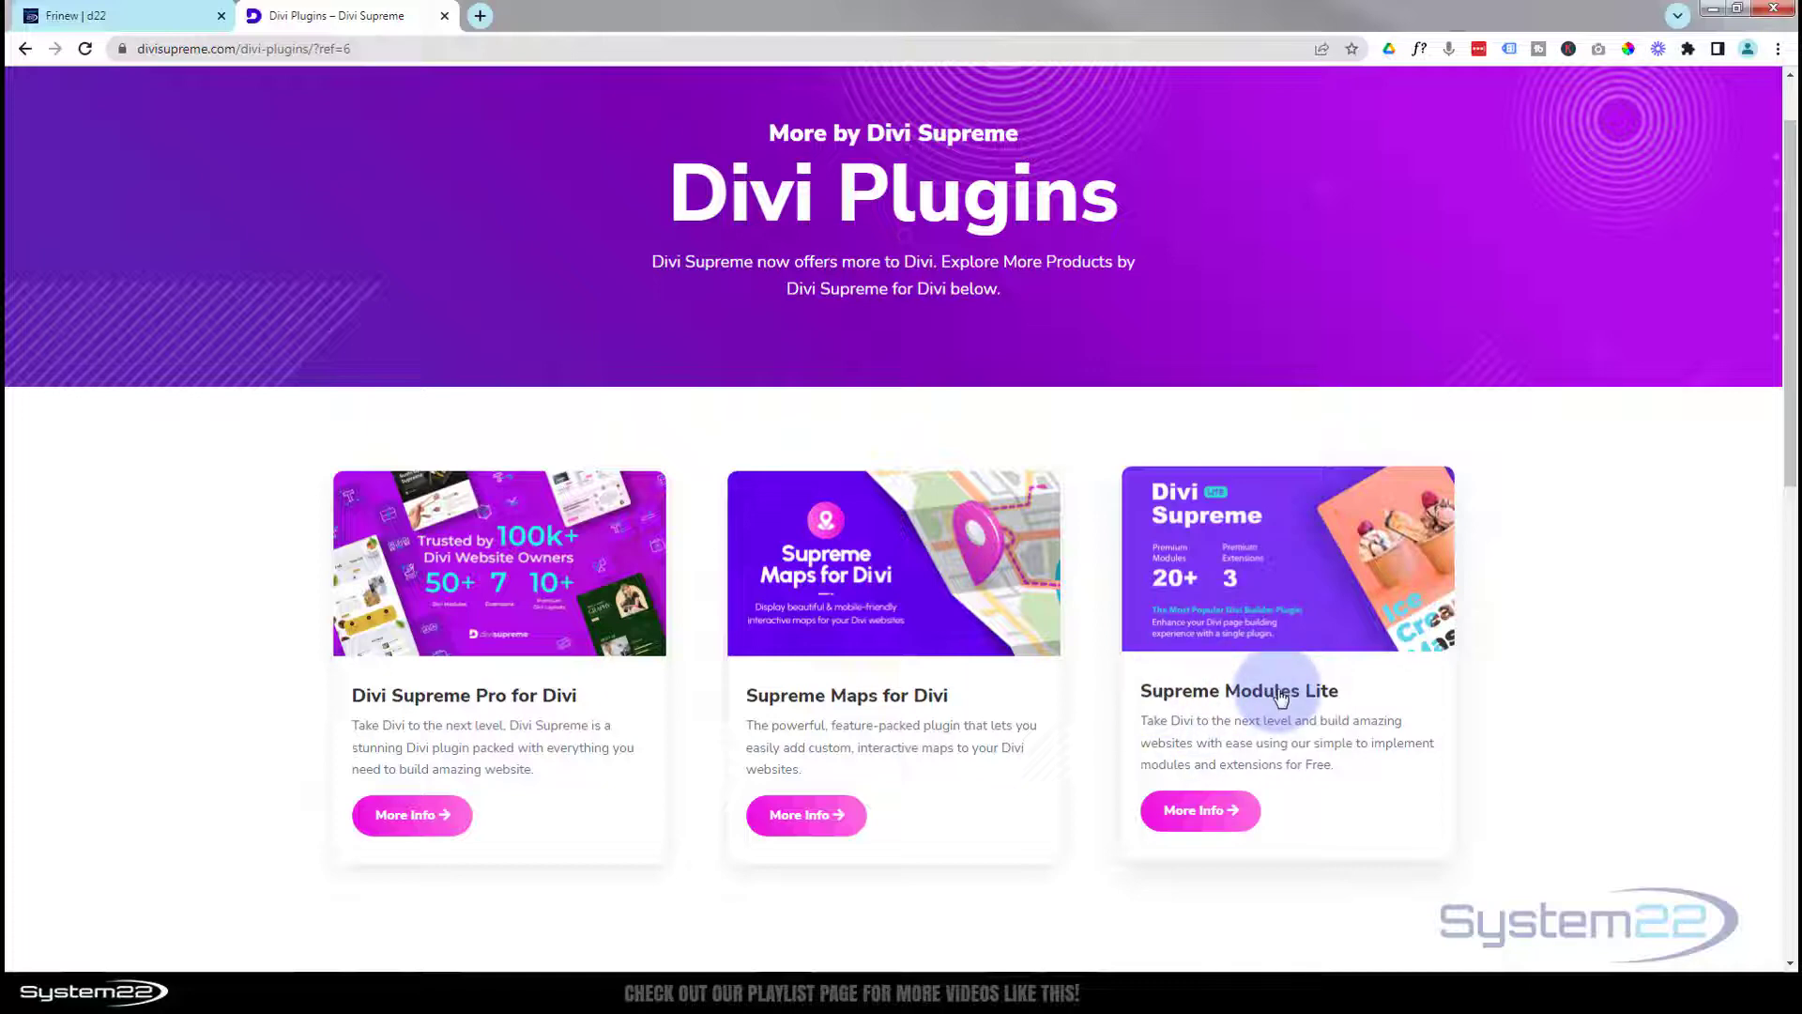
Download the free Supreme Modules Lite plugin, then return to the System22 site page.
{"action": "left_click", "coordinate": [1202, 822]}
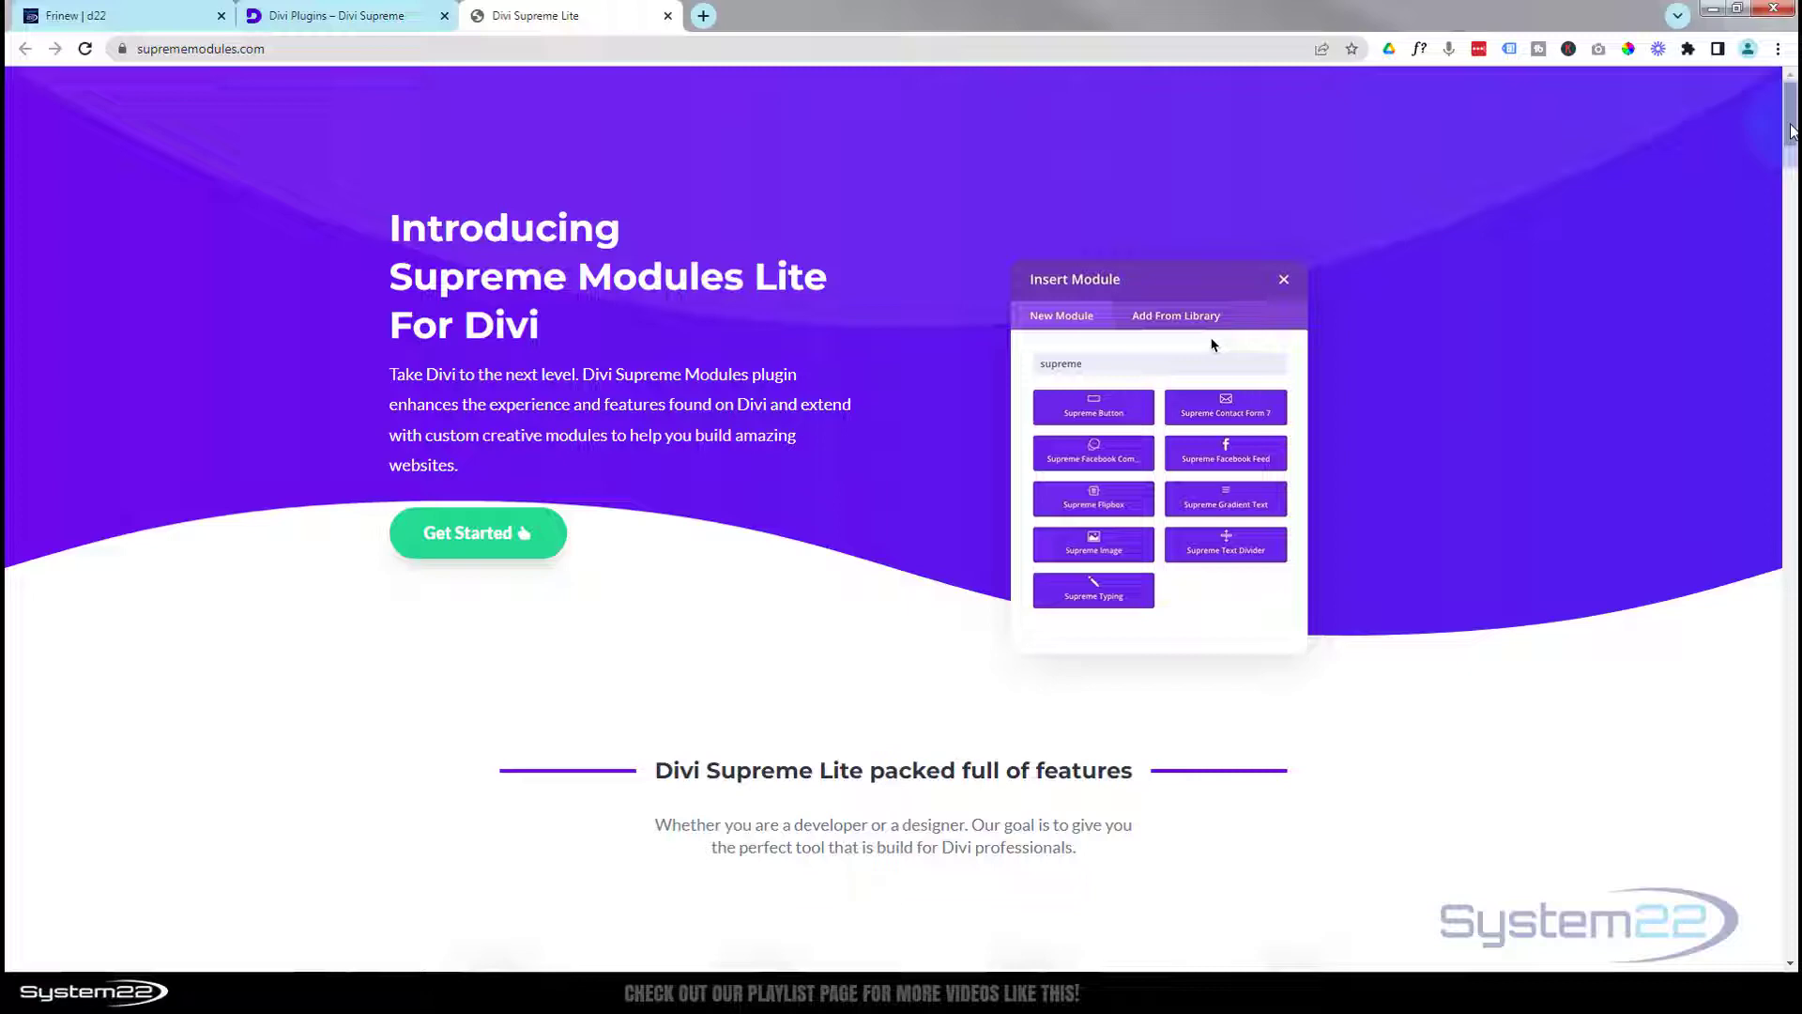
{"action": "left_click_drag", "start_coordinate": [1791, 131], "coordinate": [1791, 962]}
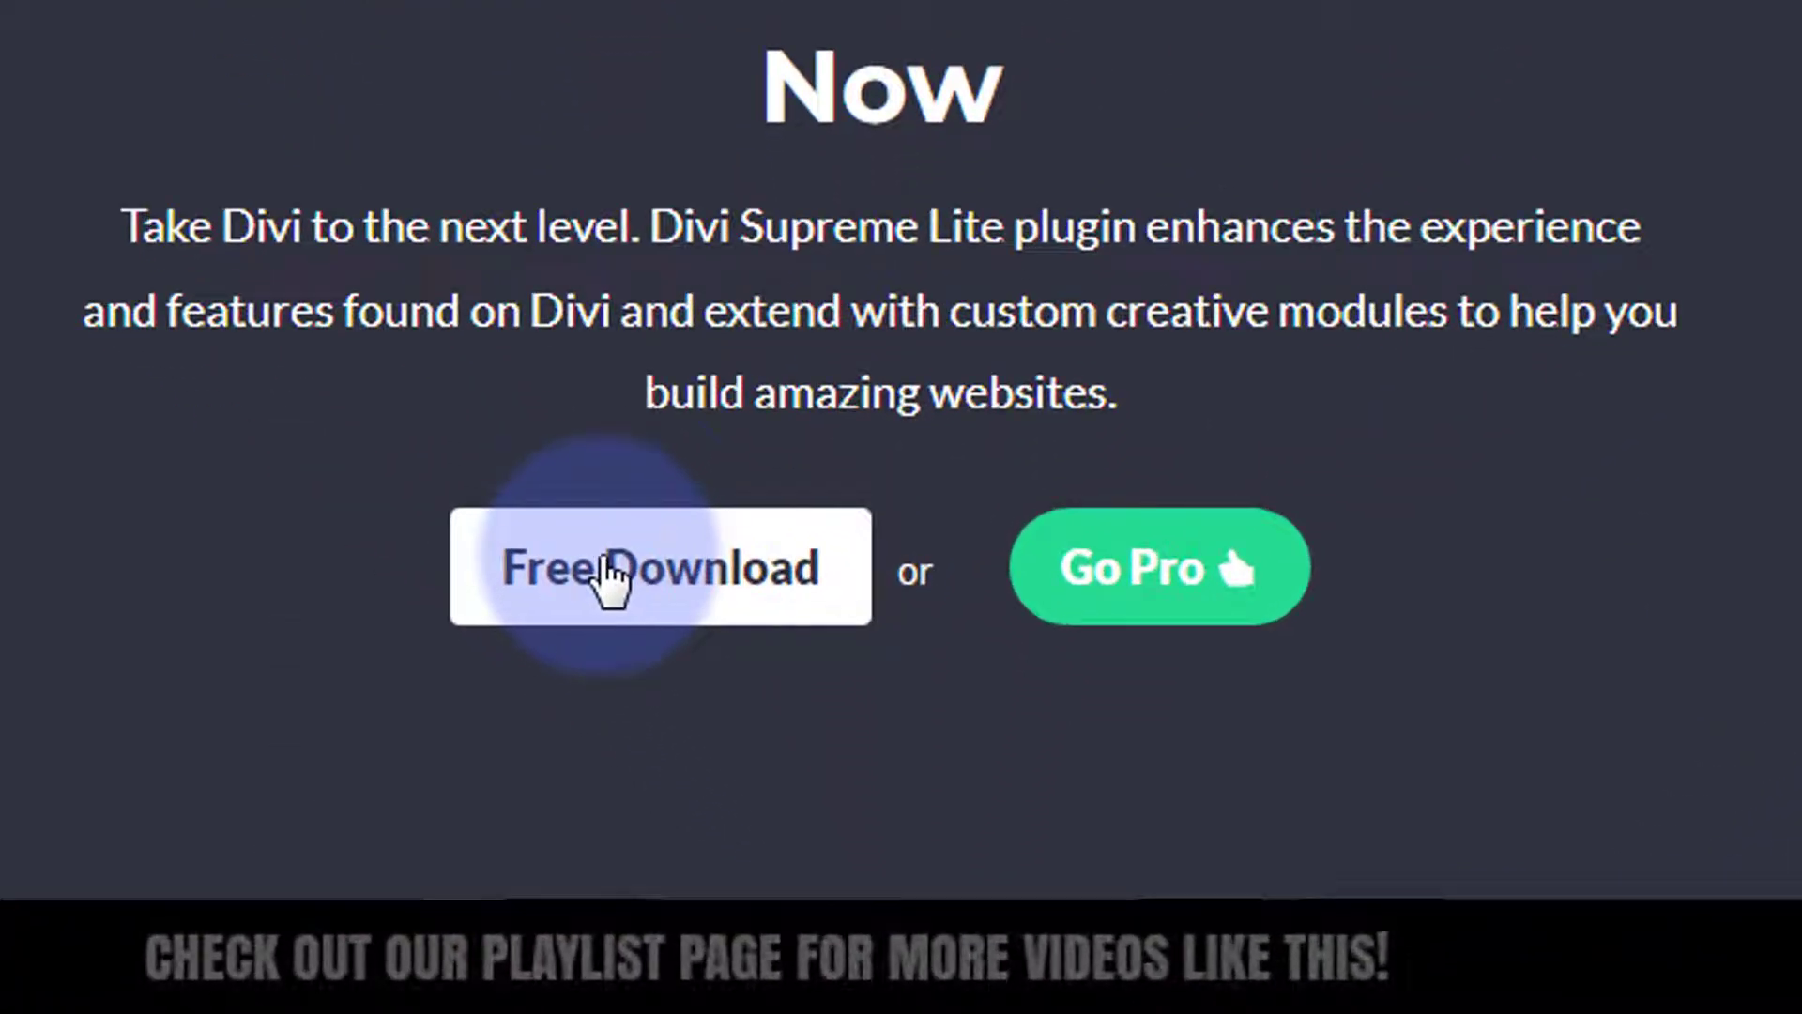
{"action": "left_click", "coordinate": [608, 573]}
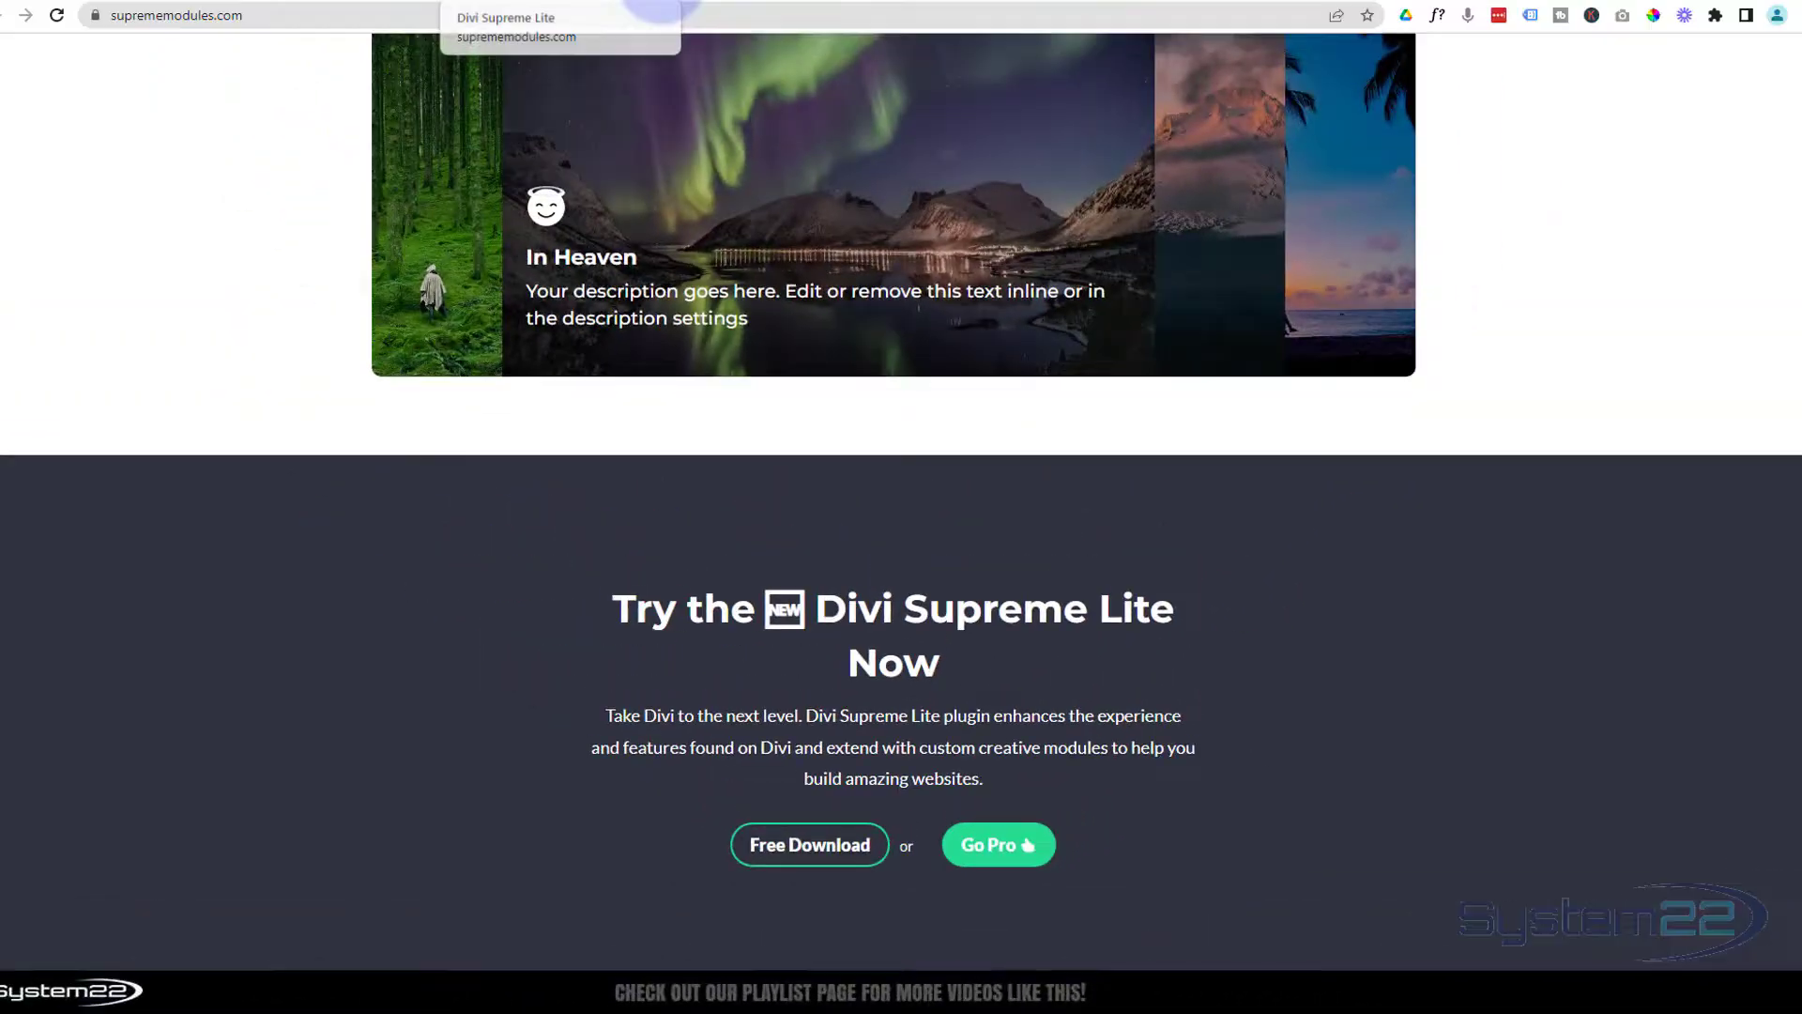
{"action": "left_click", "coordinate": [150, 12]}
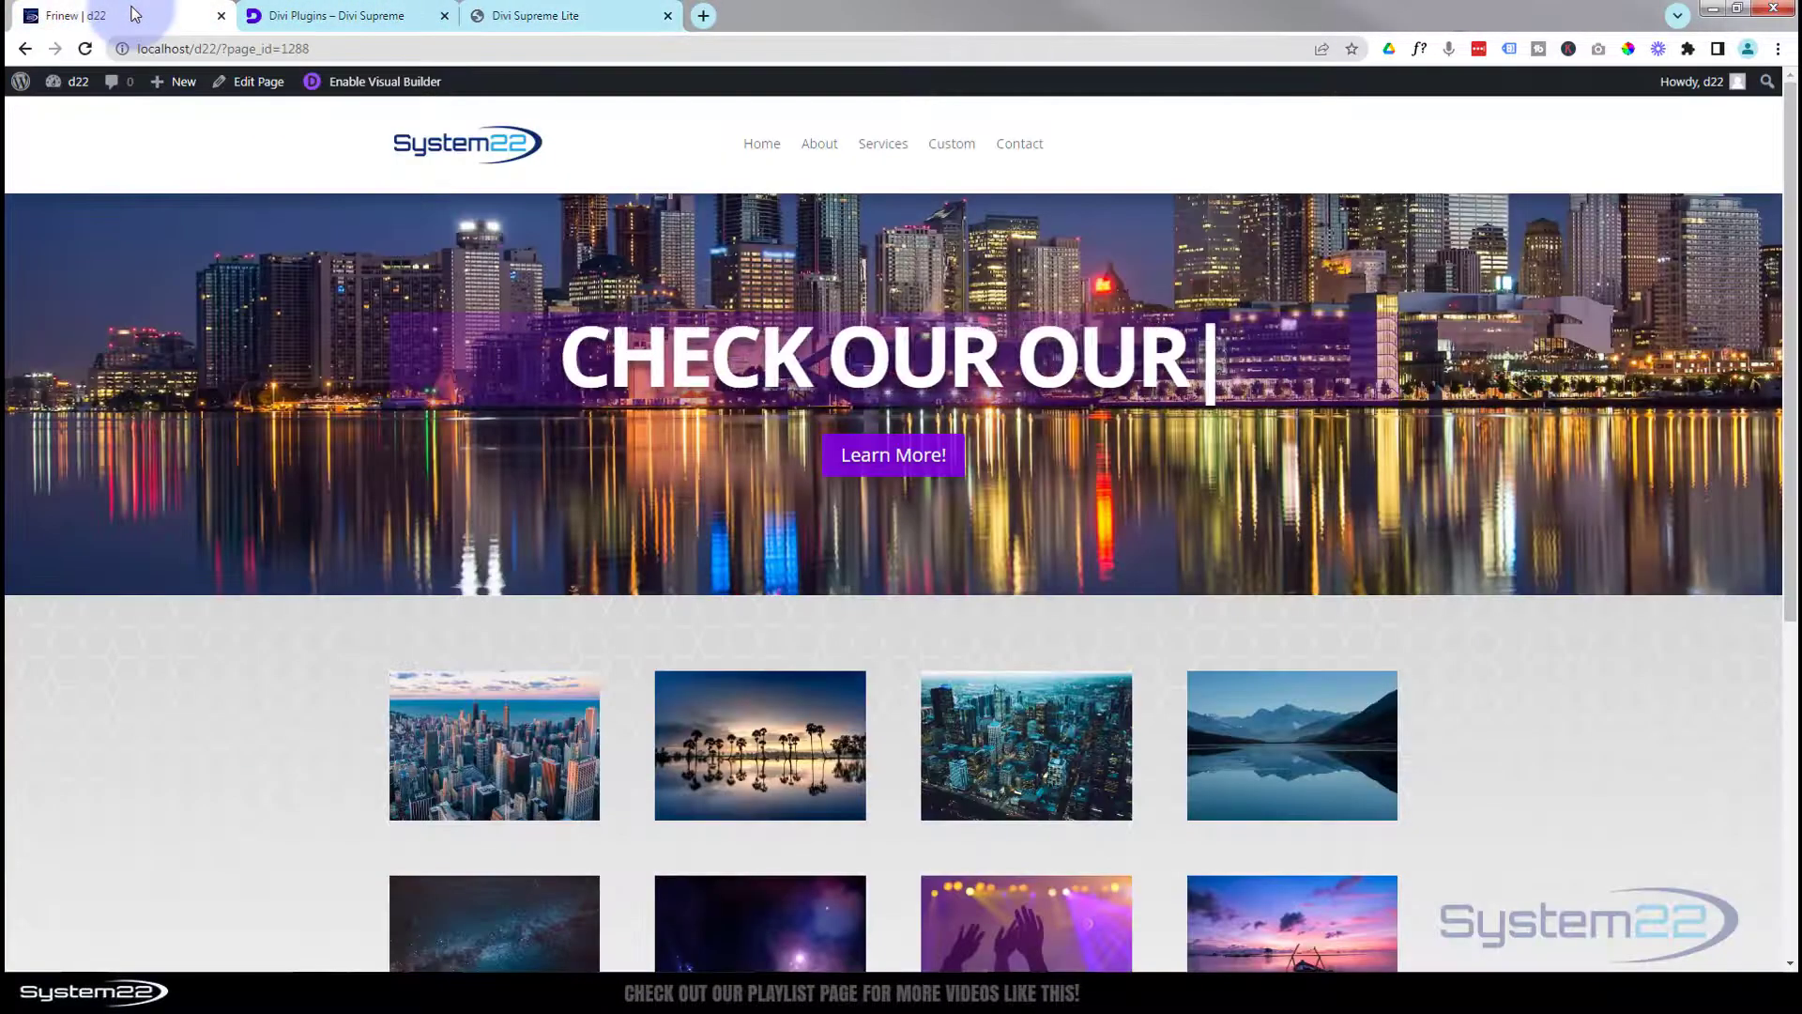
In the Visual Builder, add a regular section, delete the old city hero, and begin a one-column row.
{"action": "left_click", "coordinate": [378, 84]}
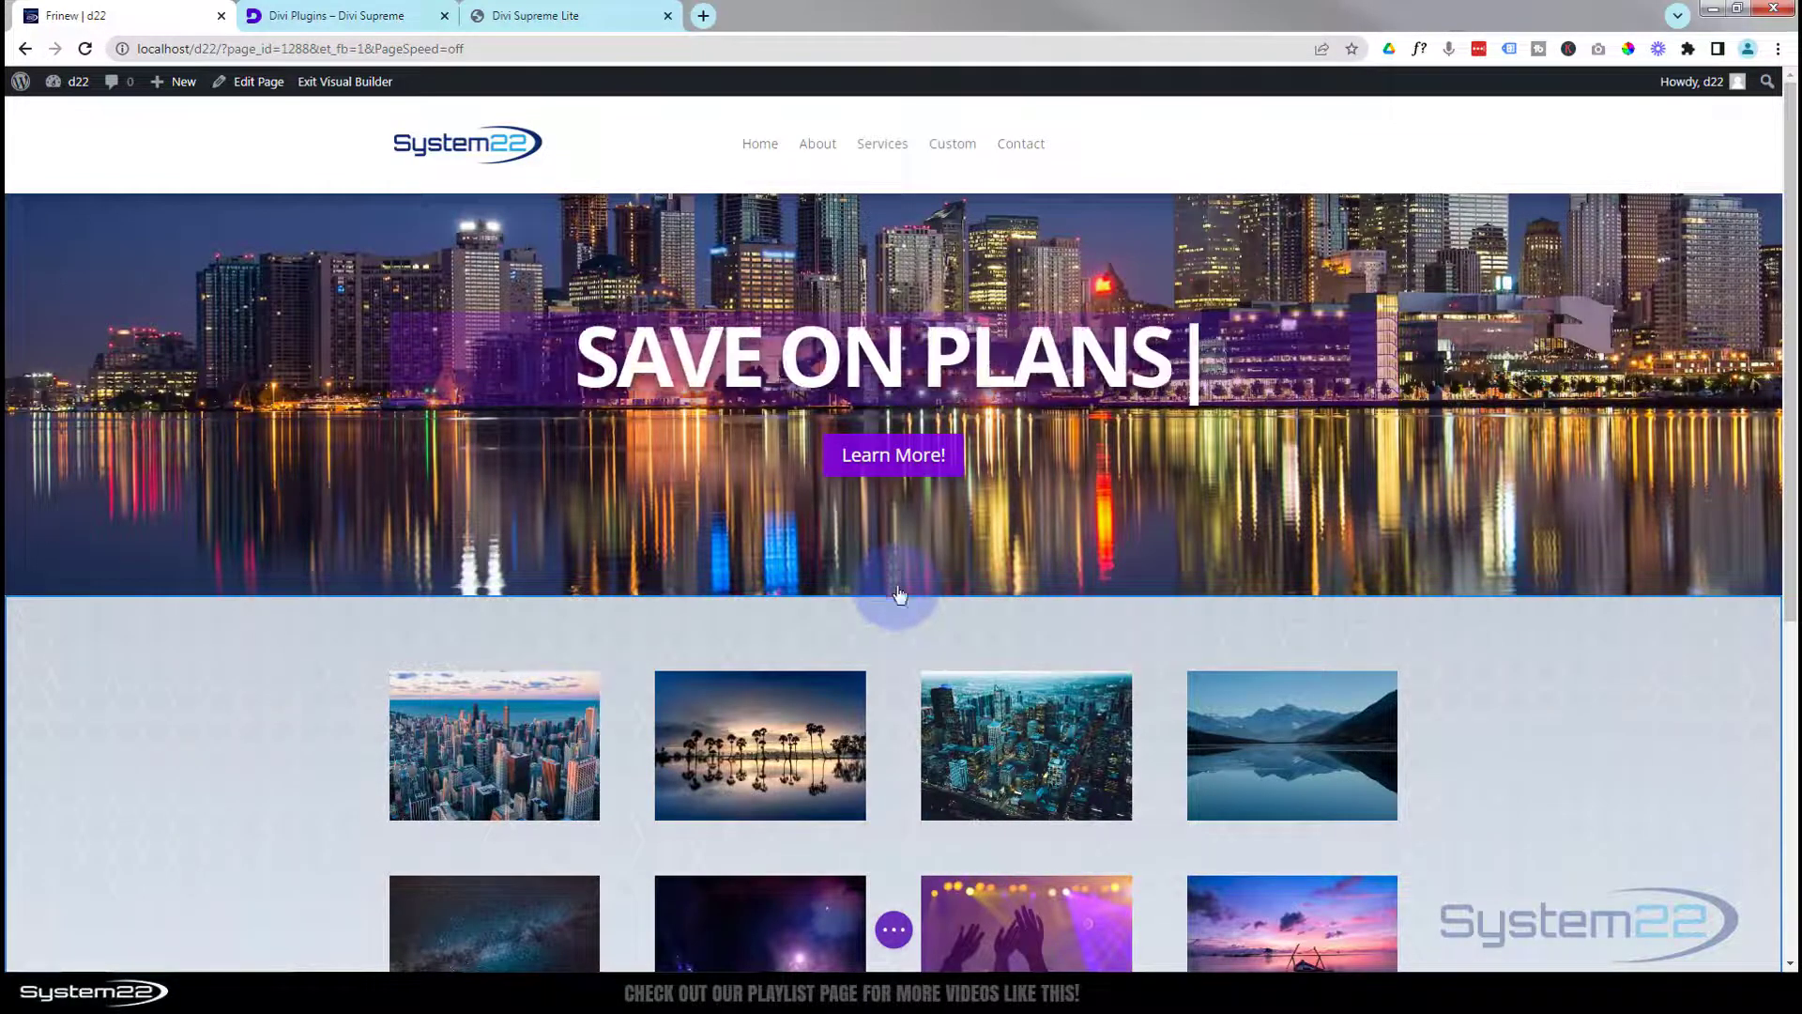
{"action": "left_click", "coordinate": [897, 595]}
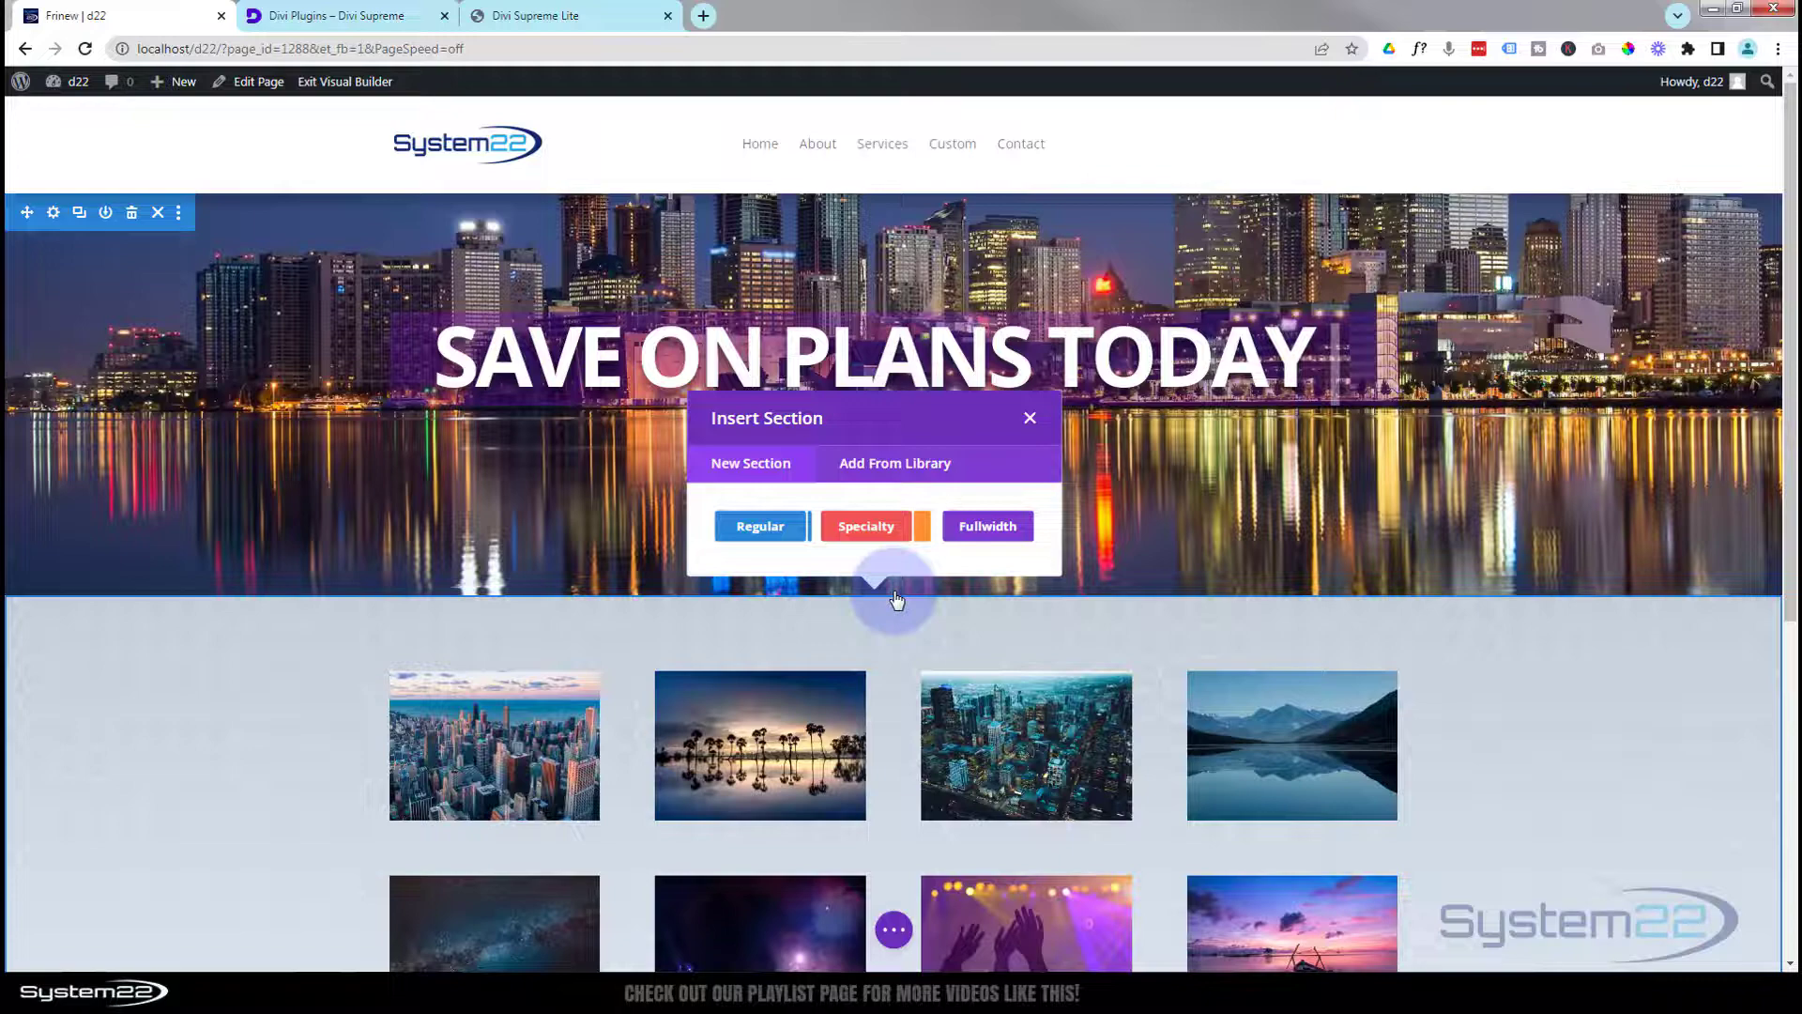
{"action": "left_click", "coordinate": [765, 537]}
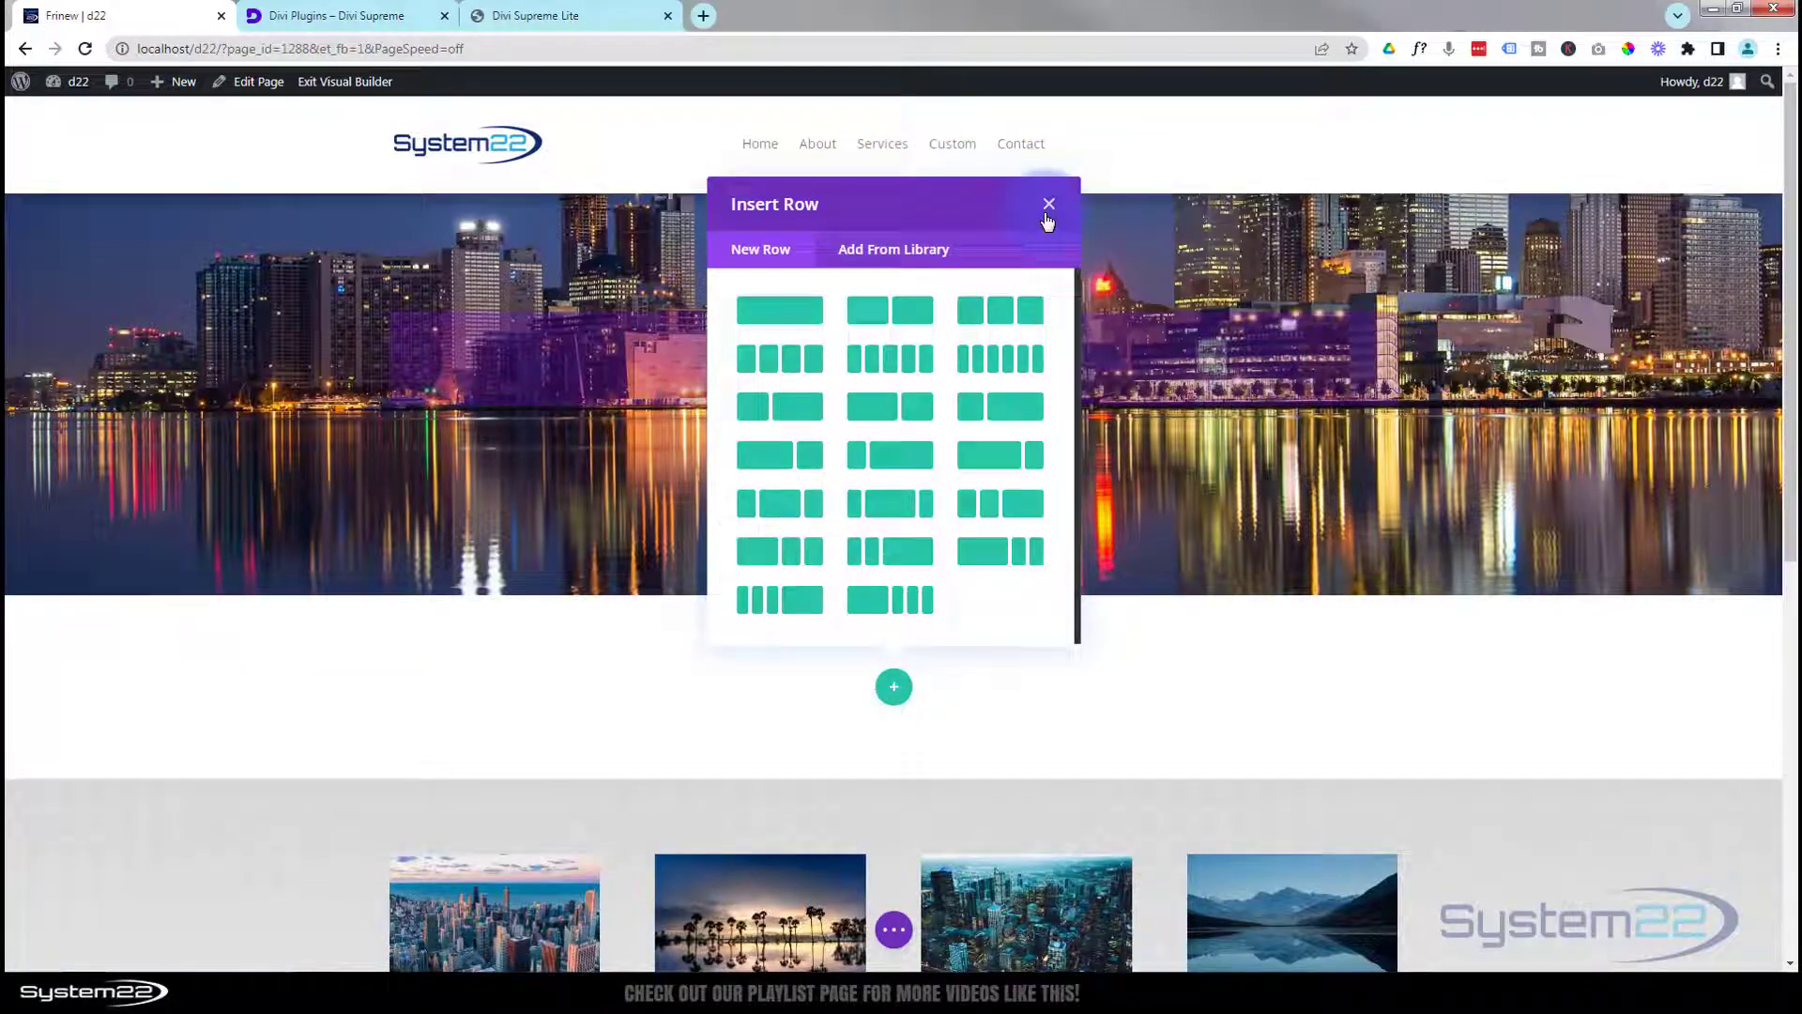
{"action": "left_click", "coordinate": [1048, 207]}
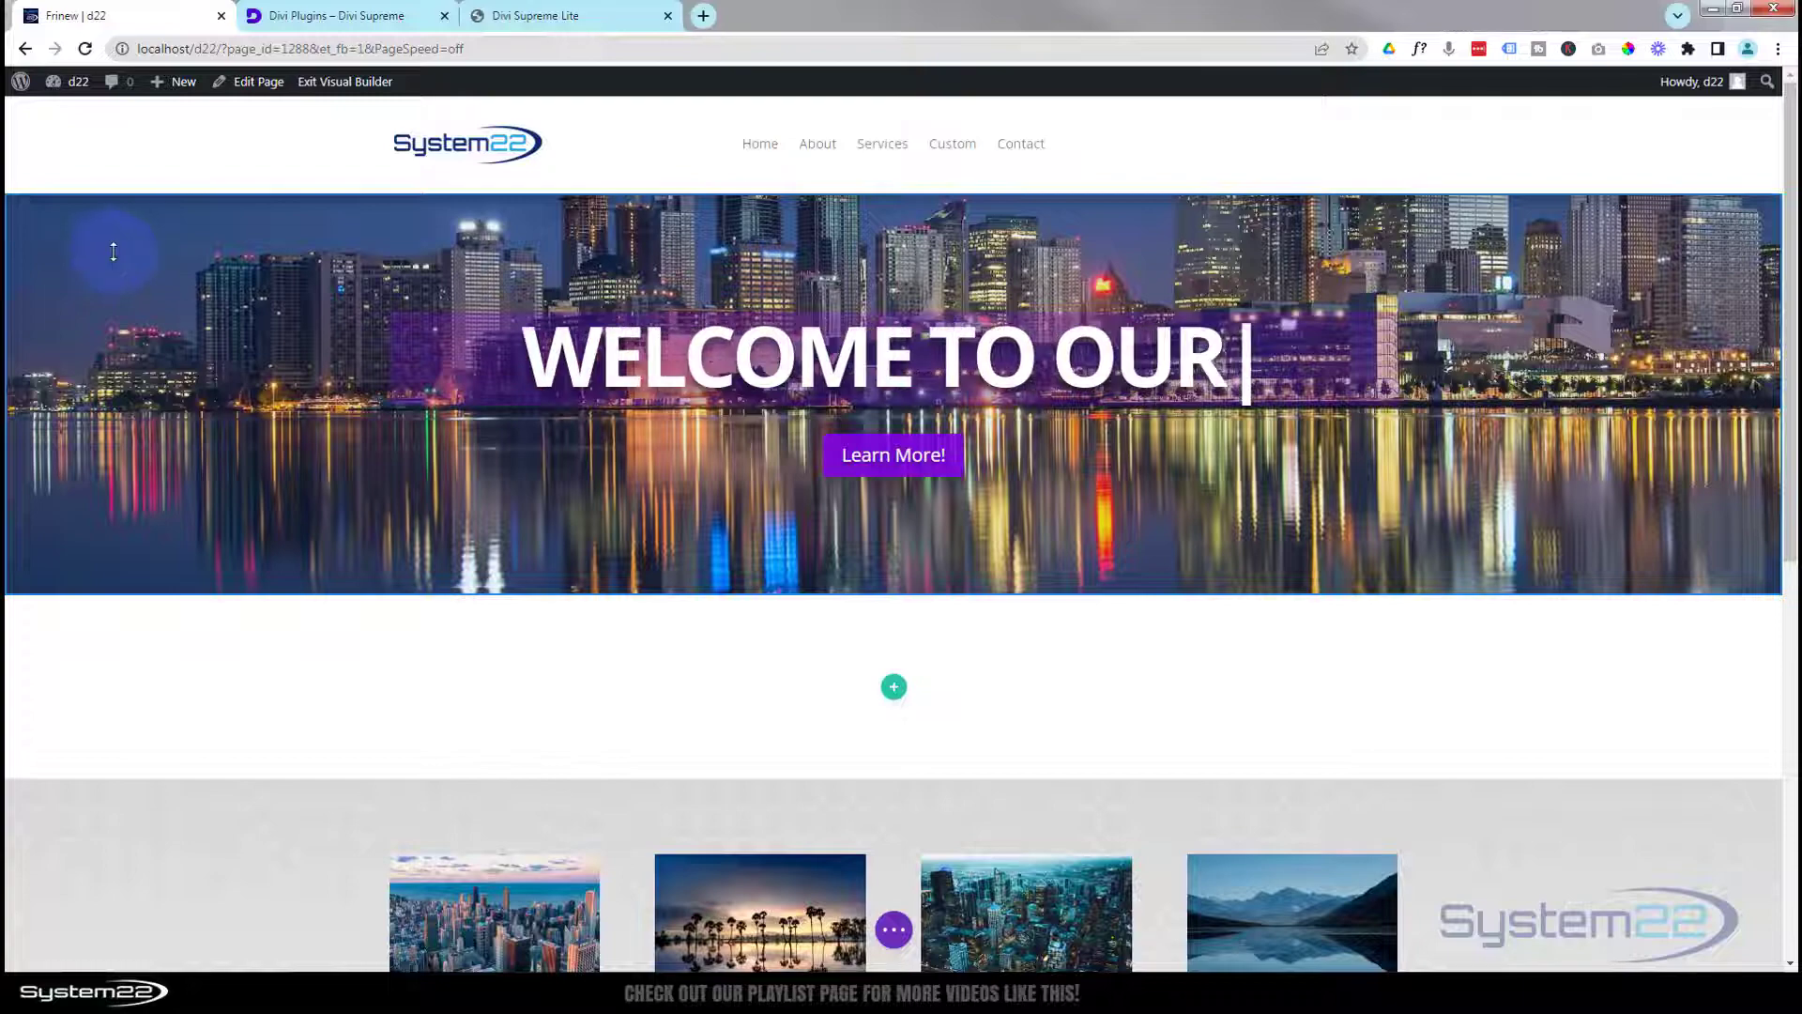
{"action": "left_click", "coordinate": [132, 213]}
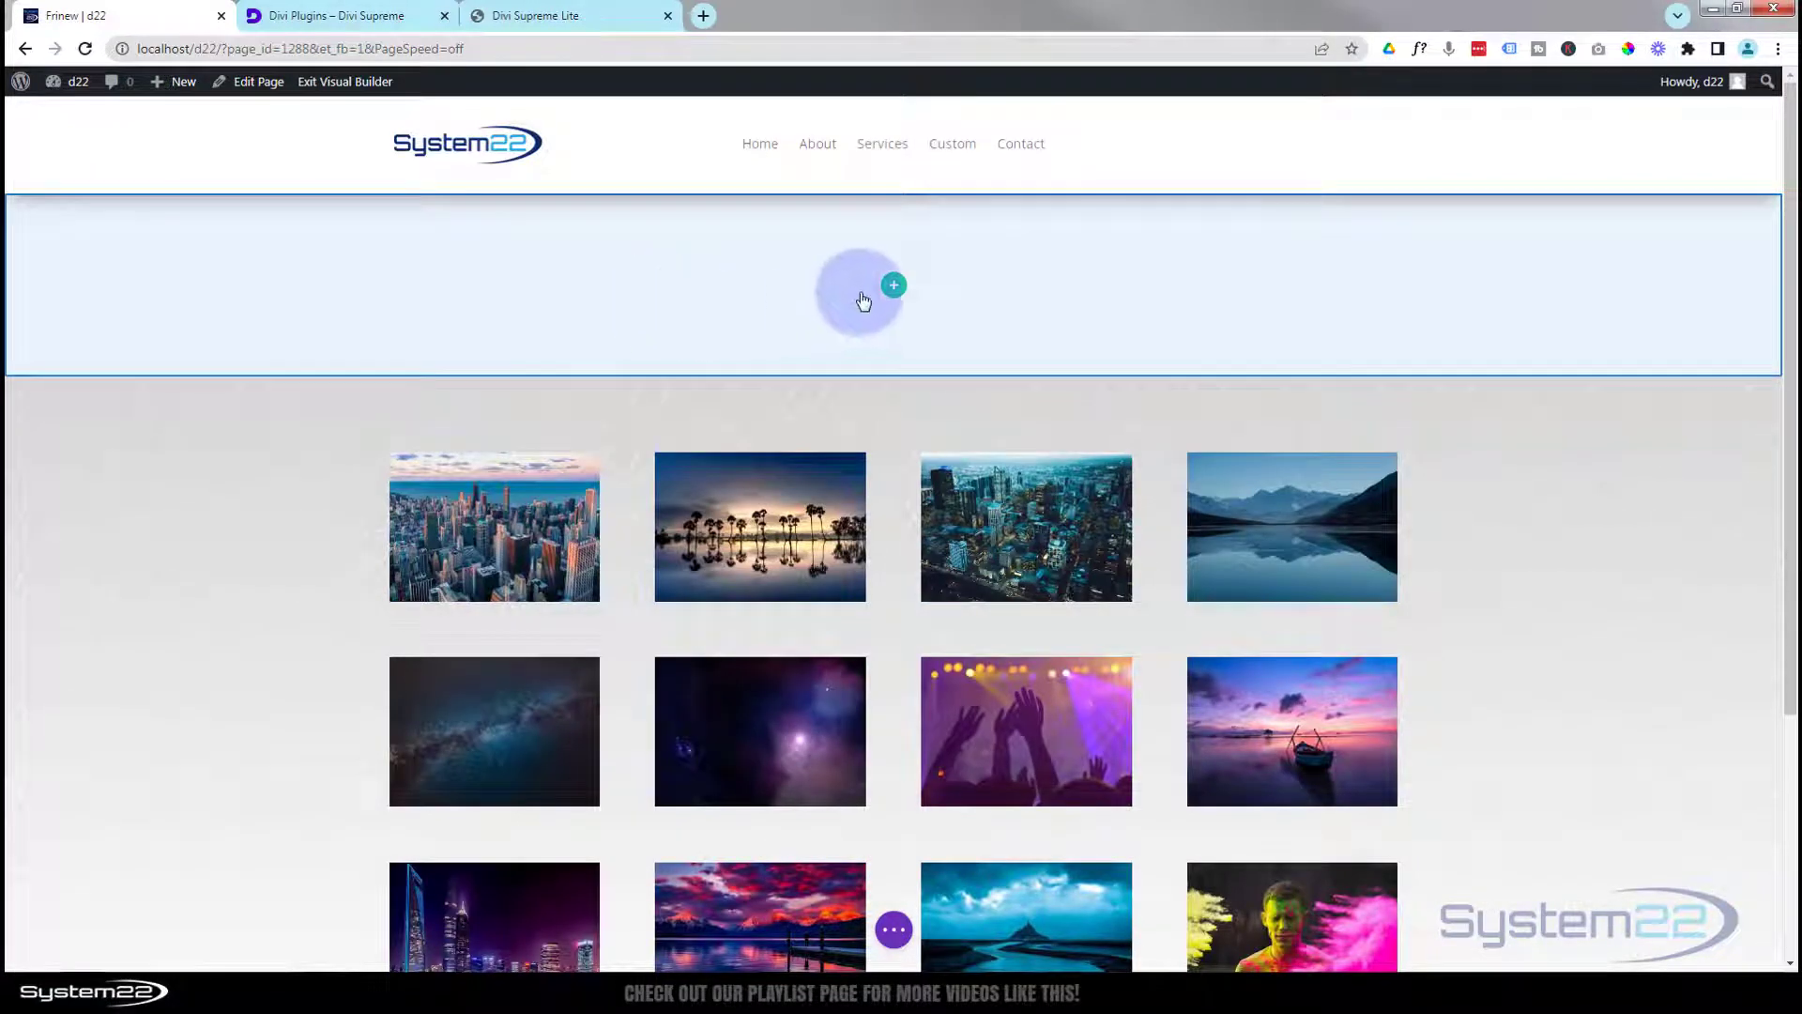
{"action": "left_click", "coordinate": [894, 289]}
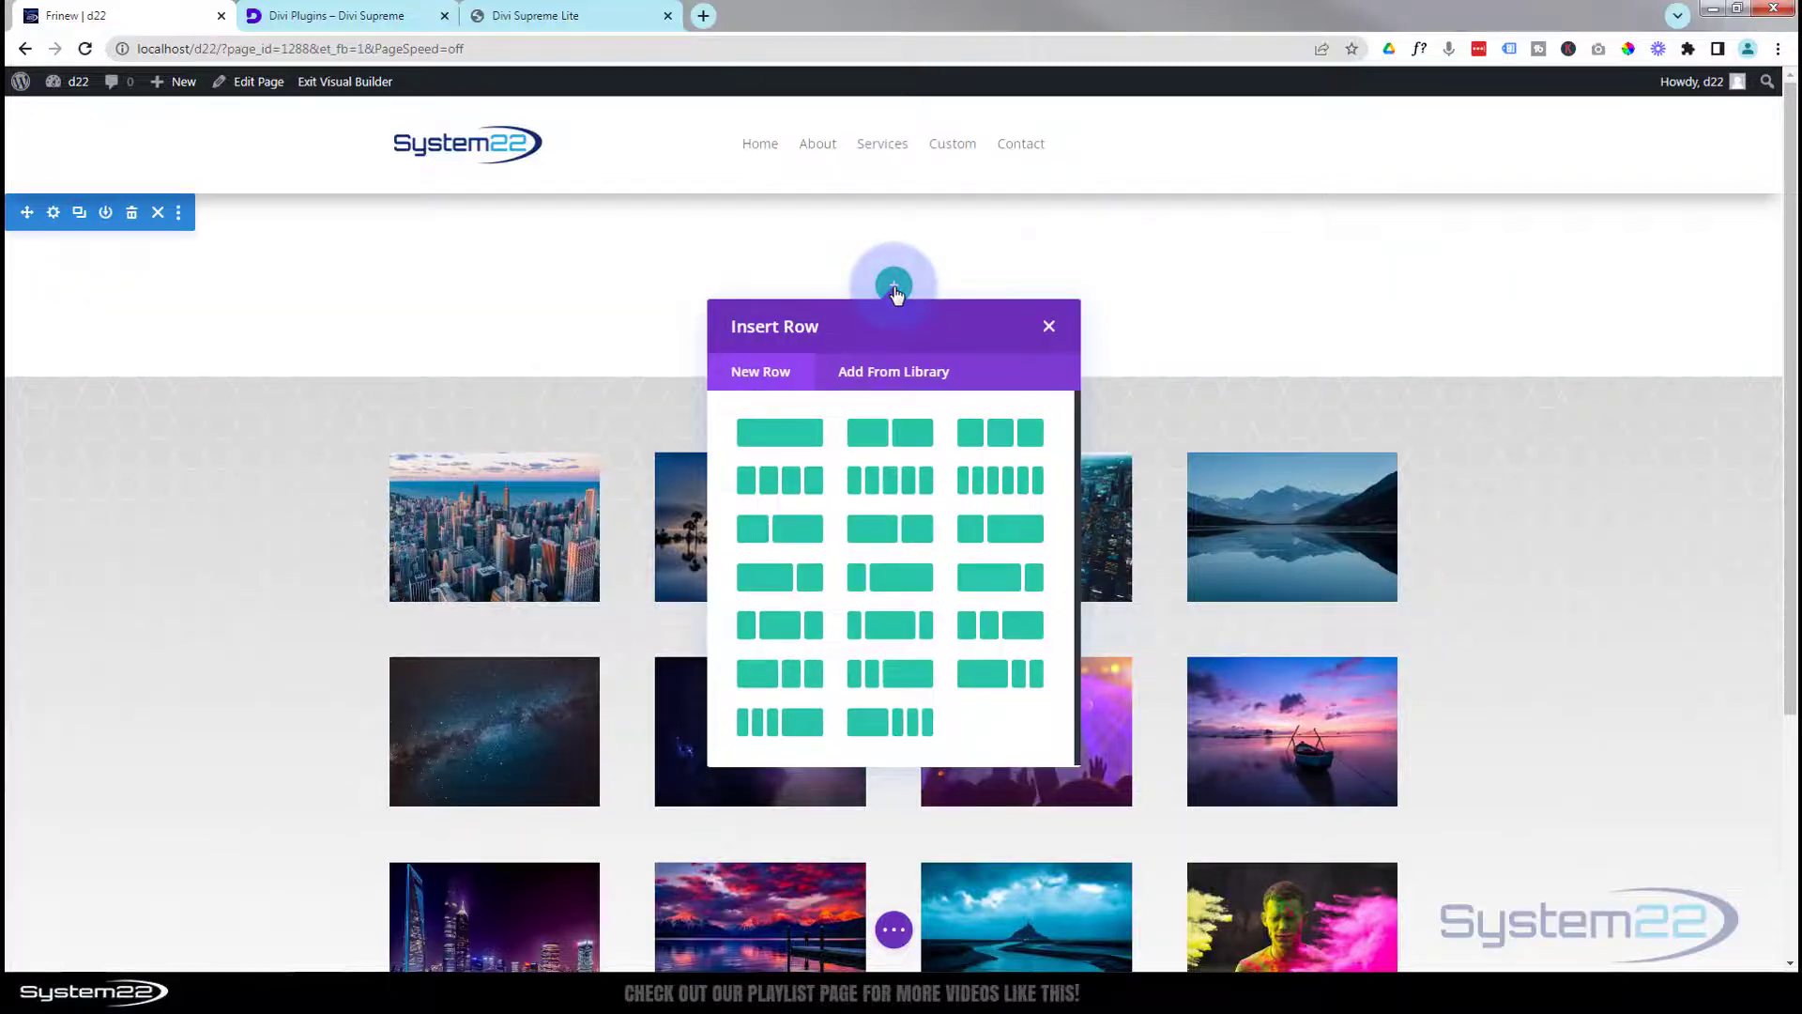
{"action": "left_click", "coordinate": [783, 443]}
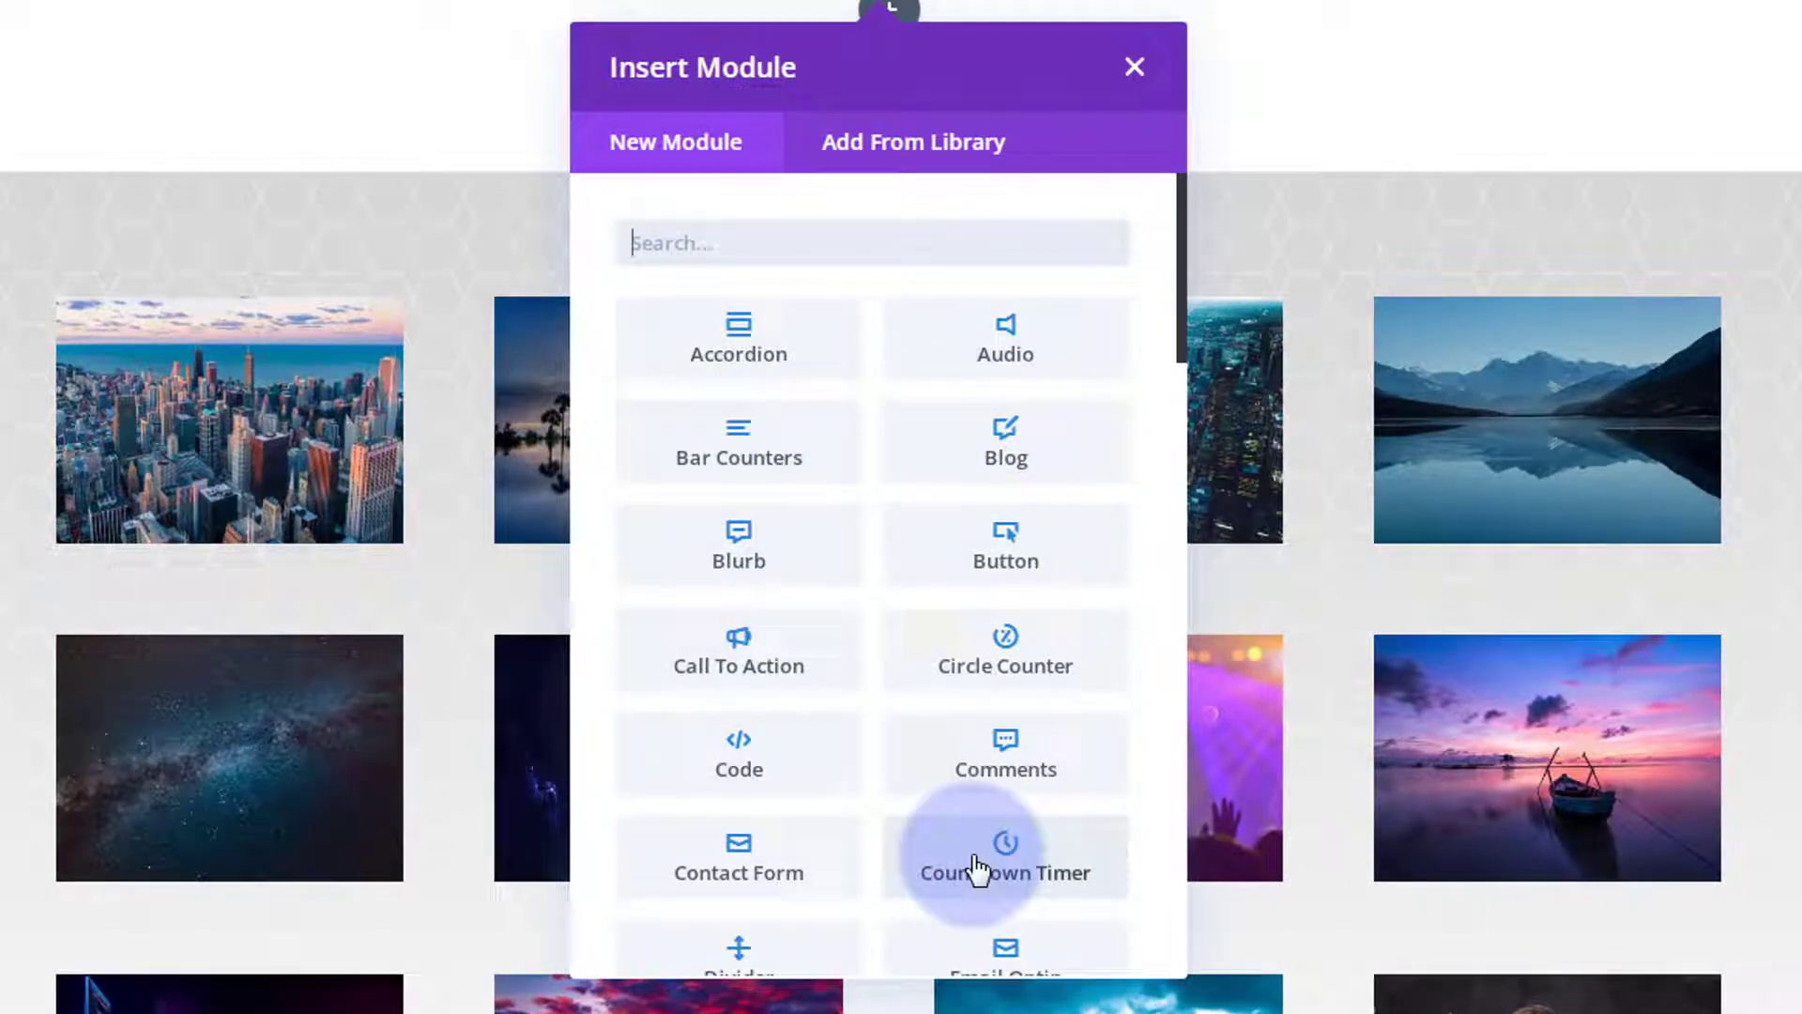
{"action": "scroll", "coordinate": [1032, 554], "scroll_direction": "down", "scroll_amount": 3}
{"action": "scroll", "coordinate": [1032, 553], "scroll_direction": "down", "scroll_amount": 6}
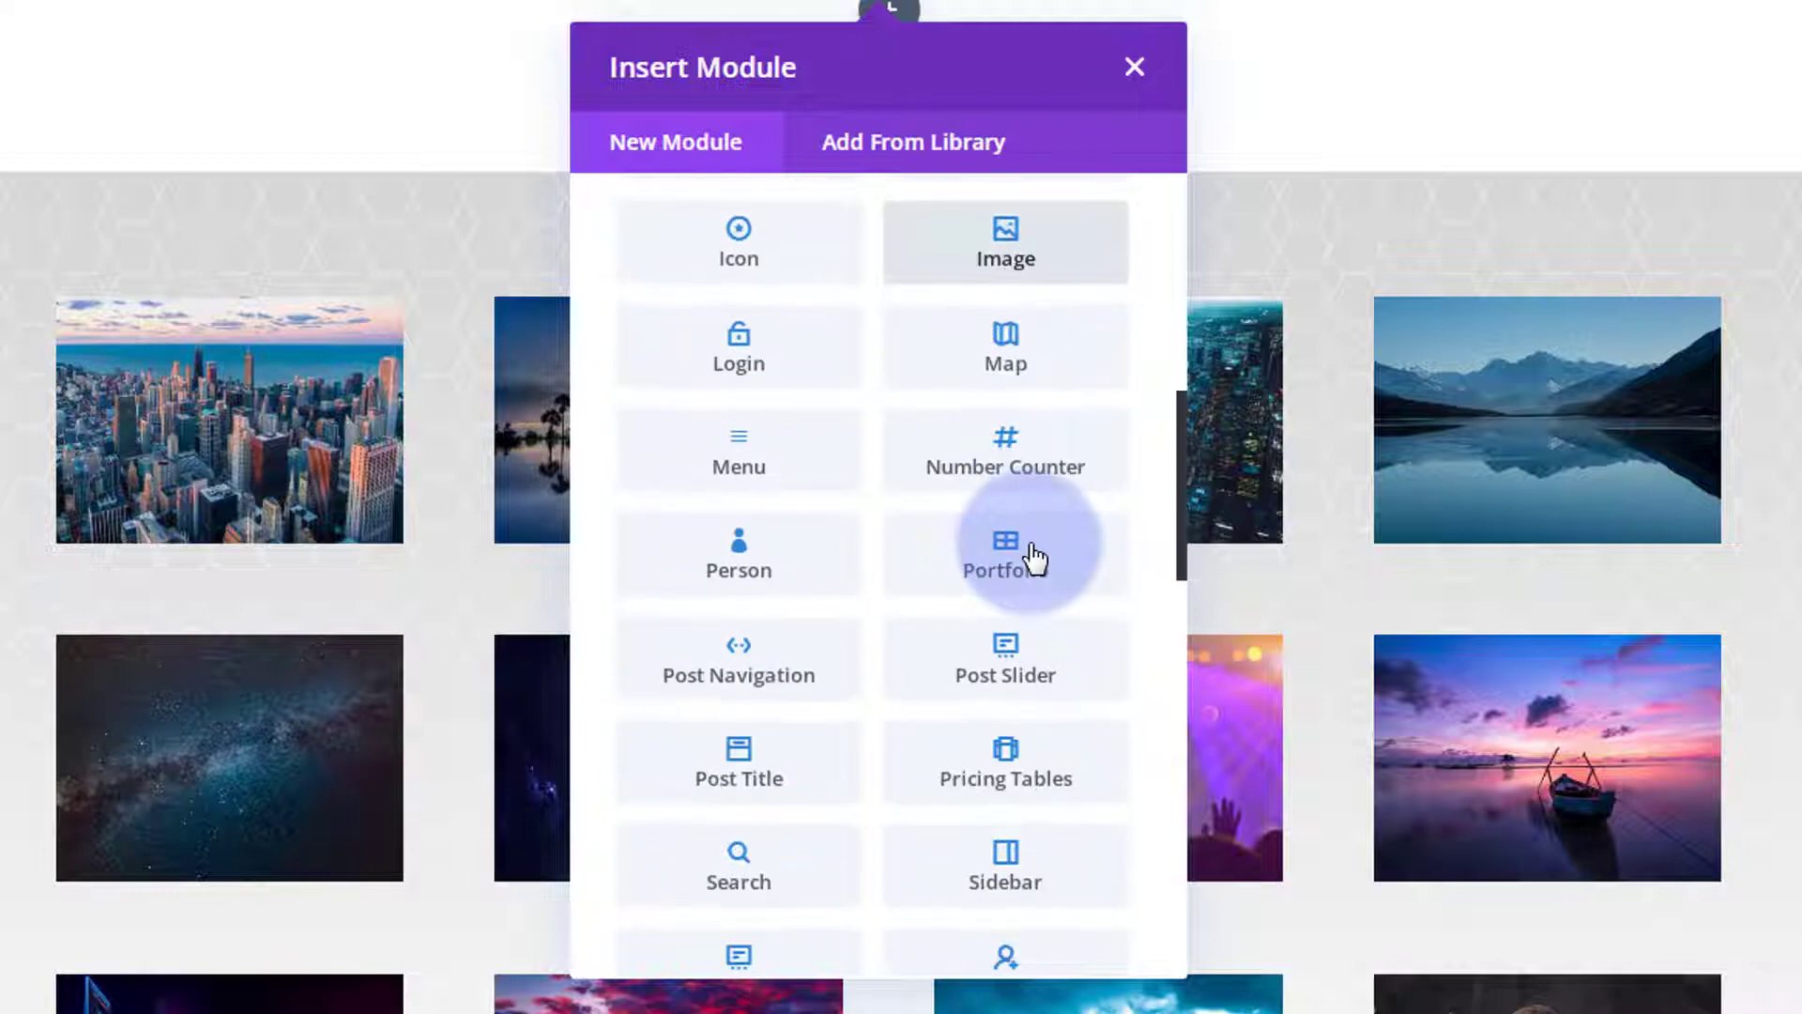
{"action": "scroll", "coordinate": [1036, 553], "scroll_direction": "down", "scroll_amount": 2}
{"action": "scroll", "coordinate": [1035, 554], "scroll_direction": "down", "scroll_amount": 7}
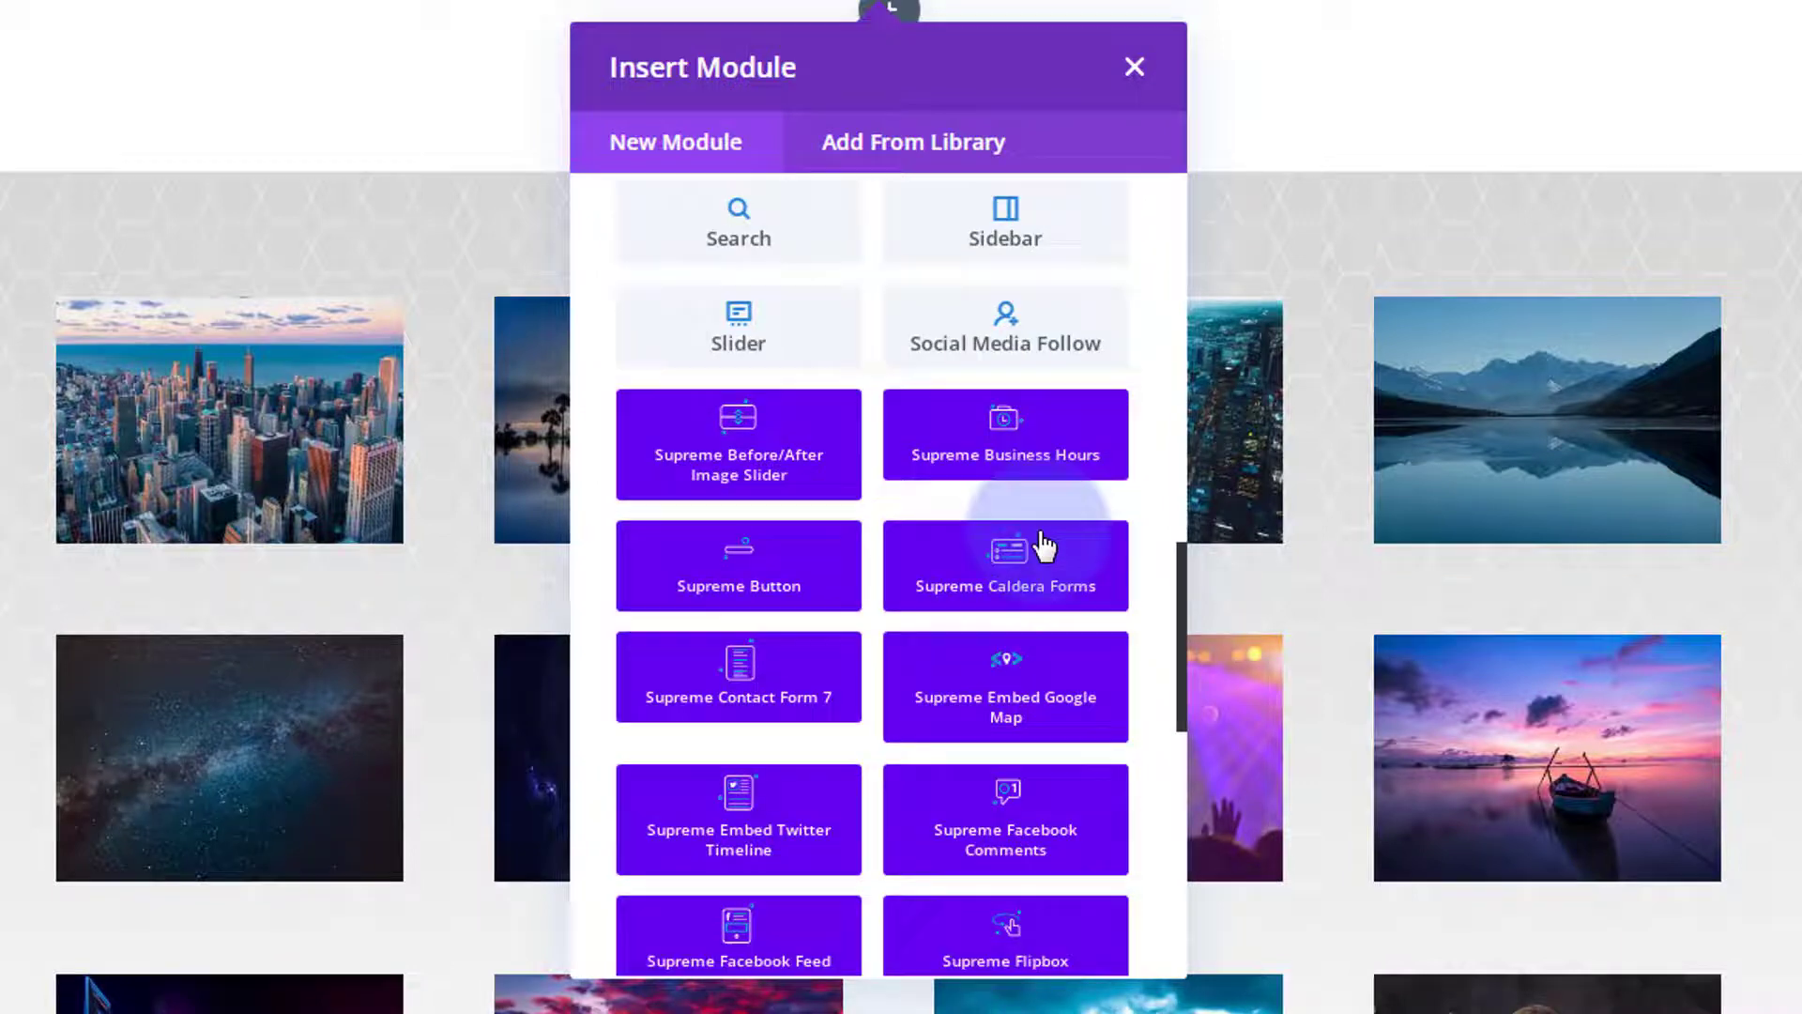
{"action": "scroll", "coordinate": [1018, 530], "scroll_direction": "up", "scroll_amount": 1}
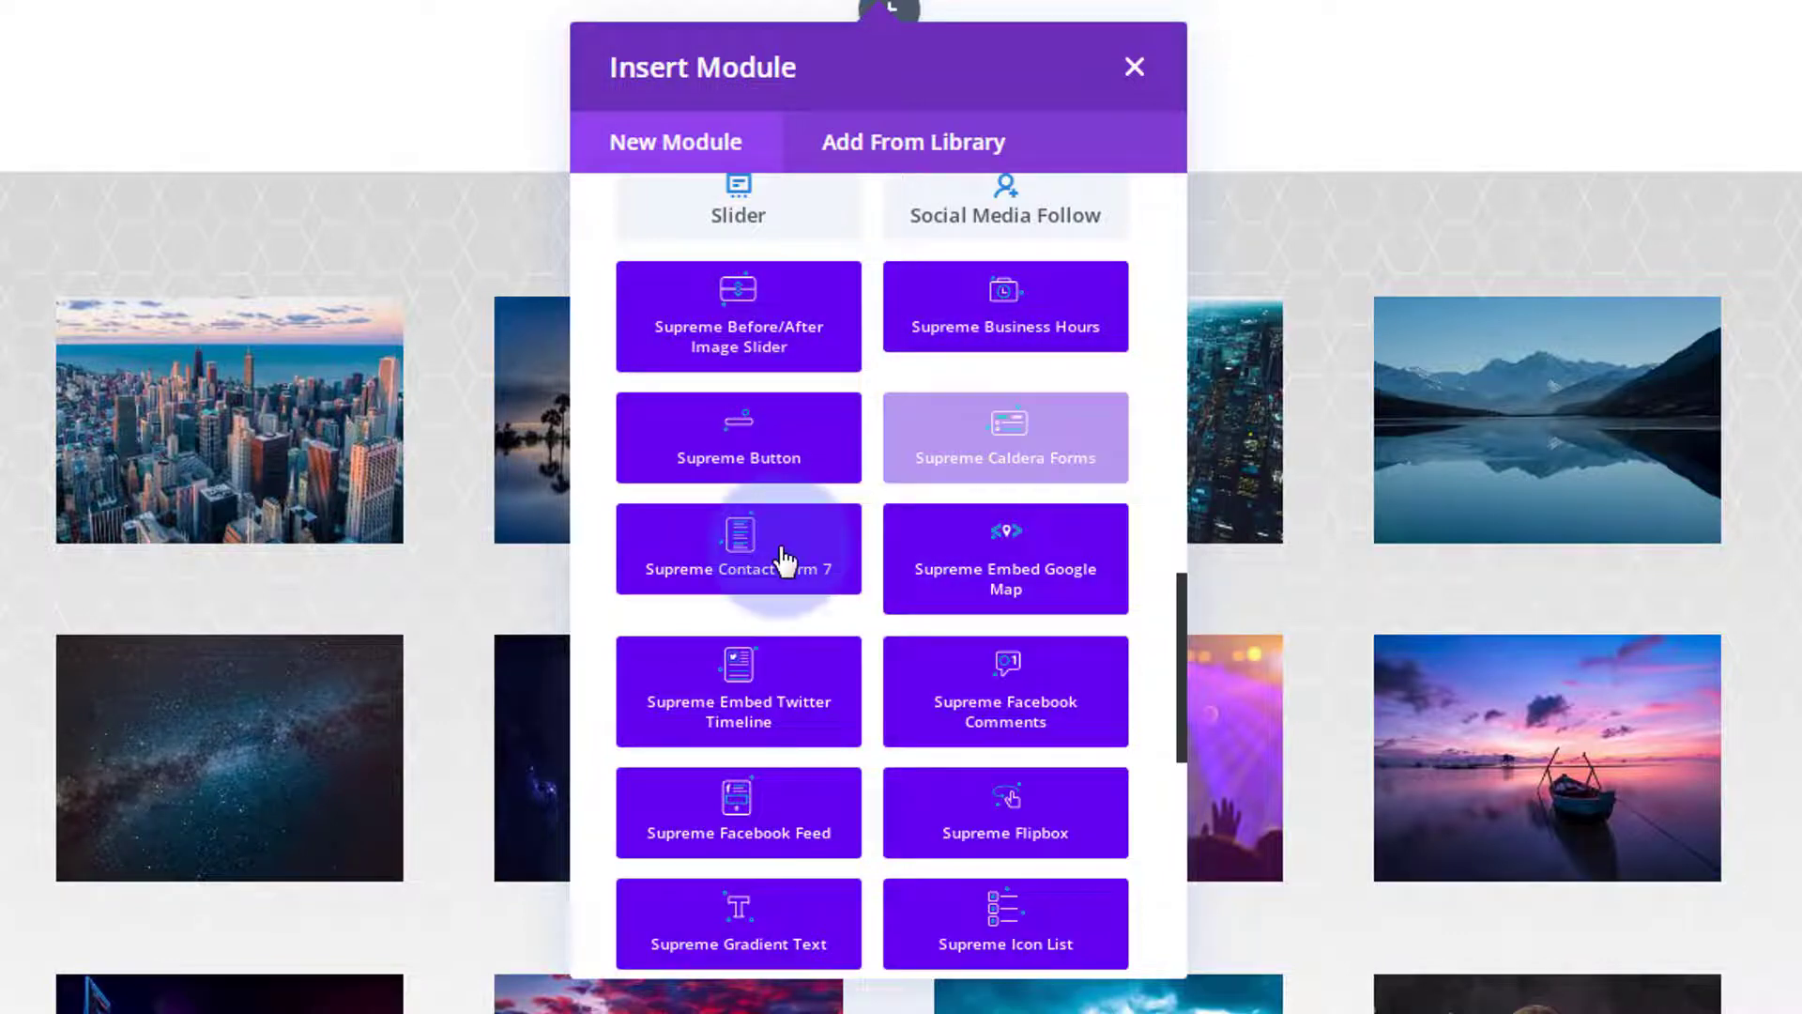
{"action": "scroll", "coordinate": [1025, 718], "scroll_direction": "down", "scroll_amount": 5}
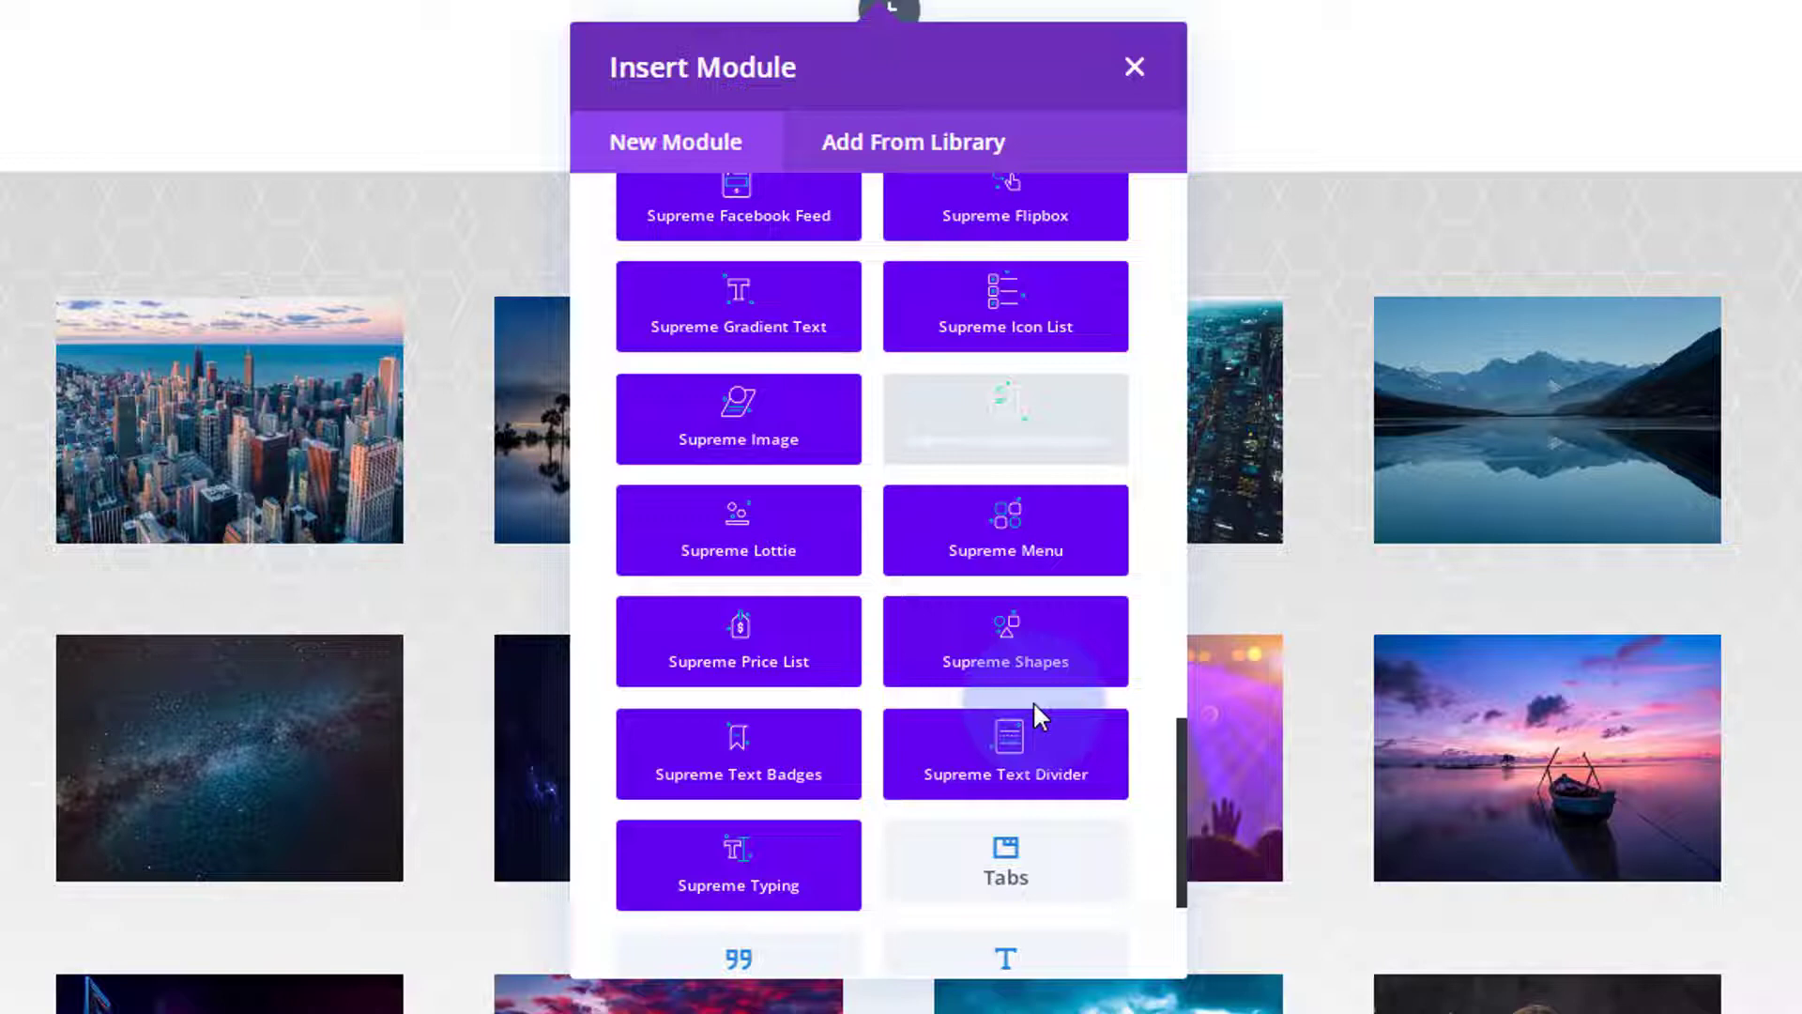
{"action": "scroll", "coordinate": [1032, 715], "scroll_direction": "down", "scroll_amount": 3}
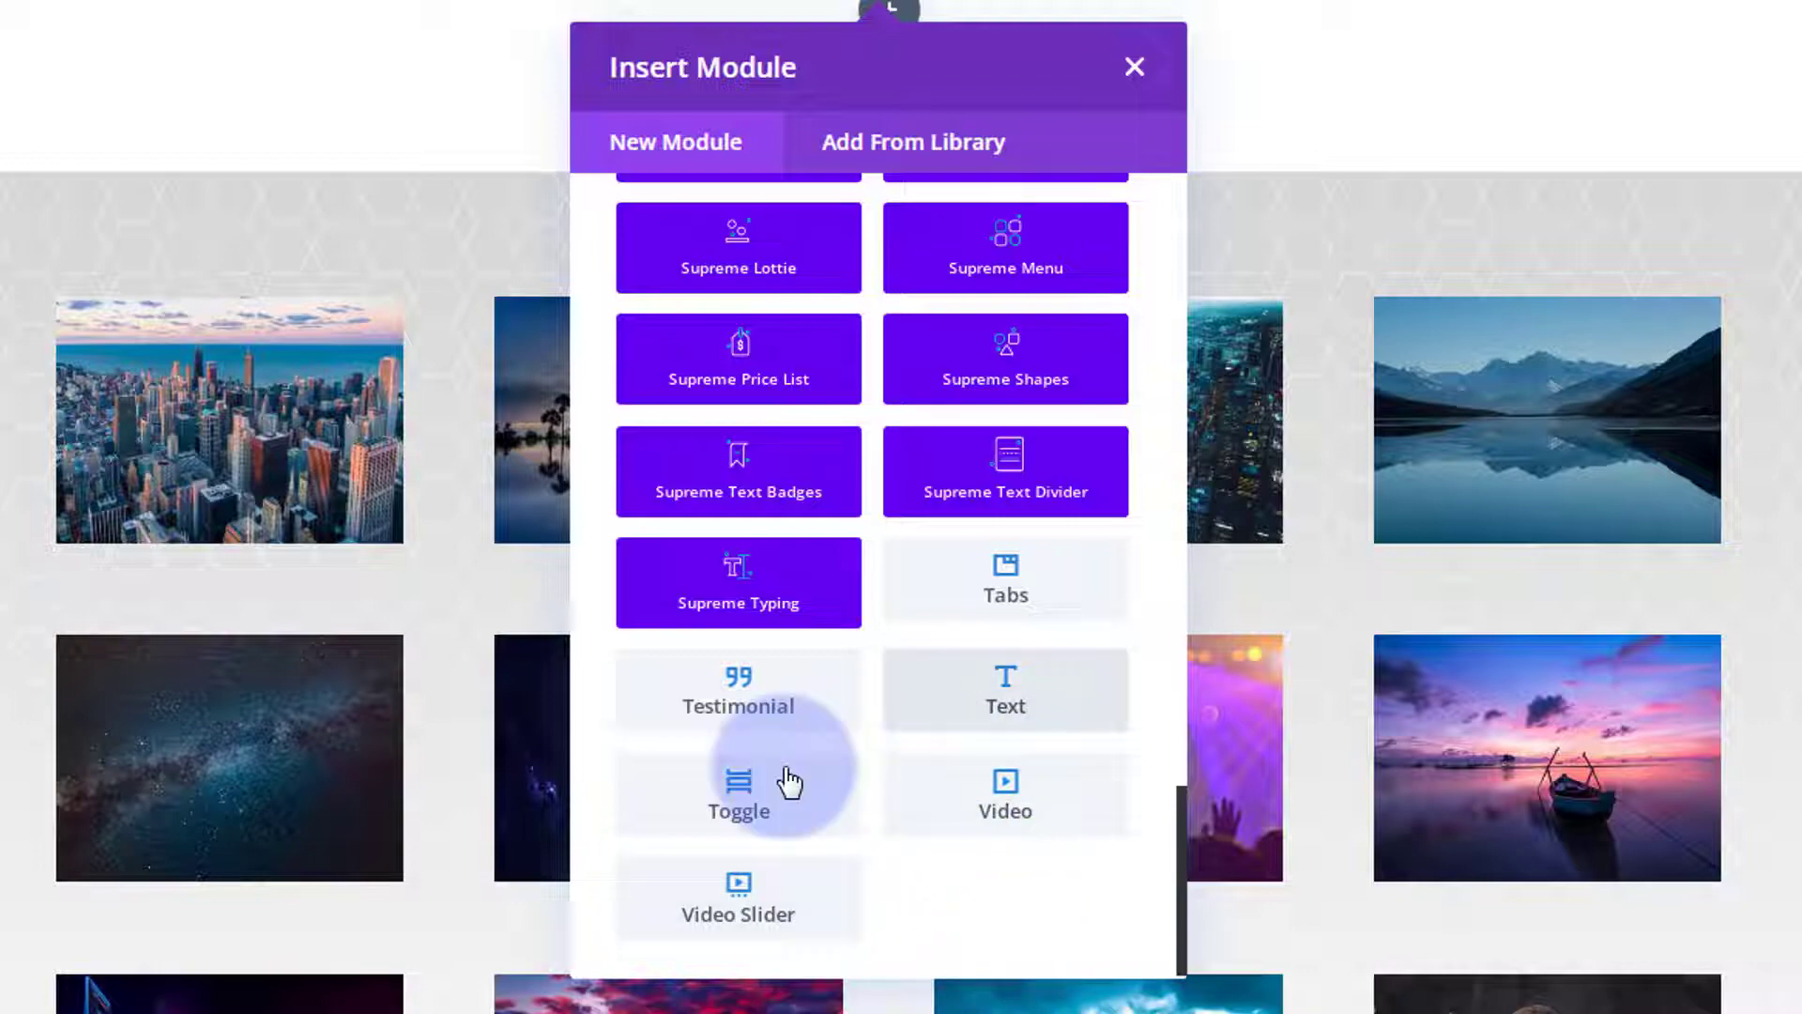
{"action": "scroll", "coordinate": [766, 835], "scroll_direction": "up", "scroll_amount": 3}
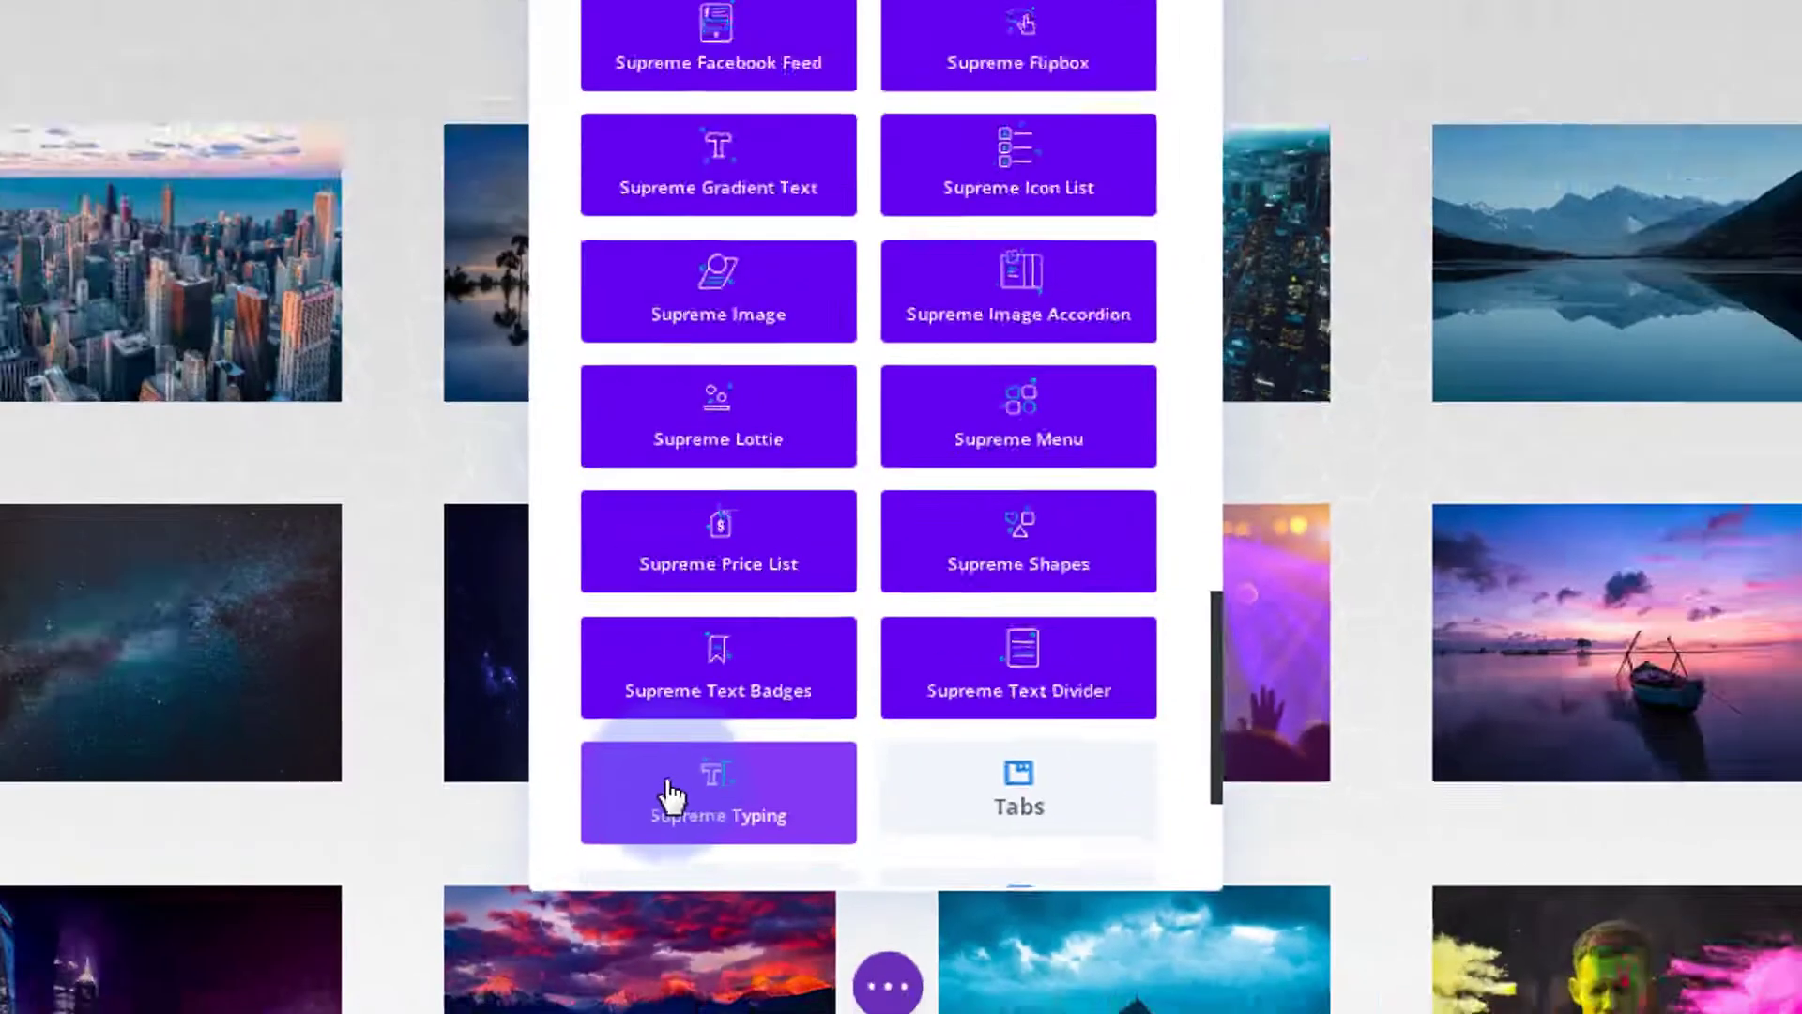
Add a Supreme Typing module with text 'Welcome to our site | Great sale on today | Save on everything'.
{"action": "left_click", "coordinate": [672, 796]}
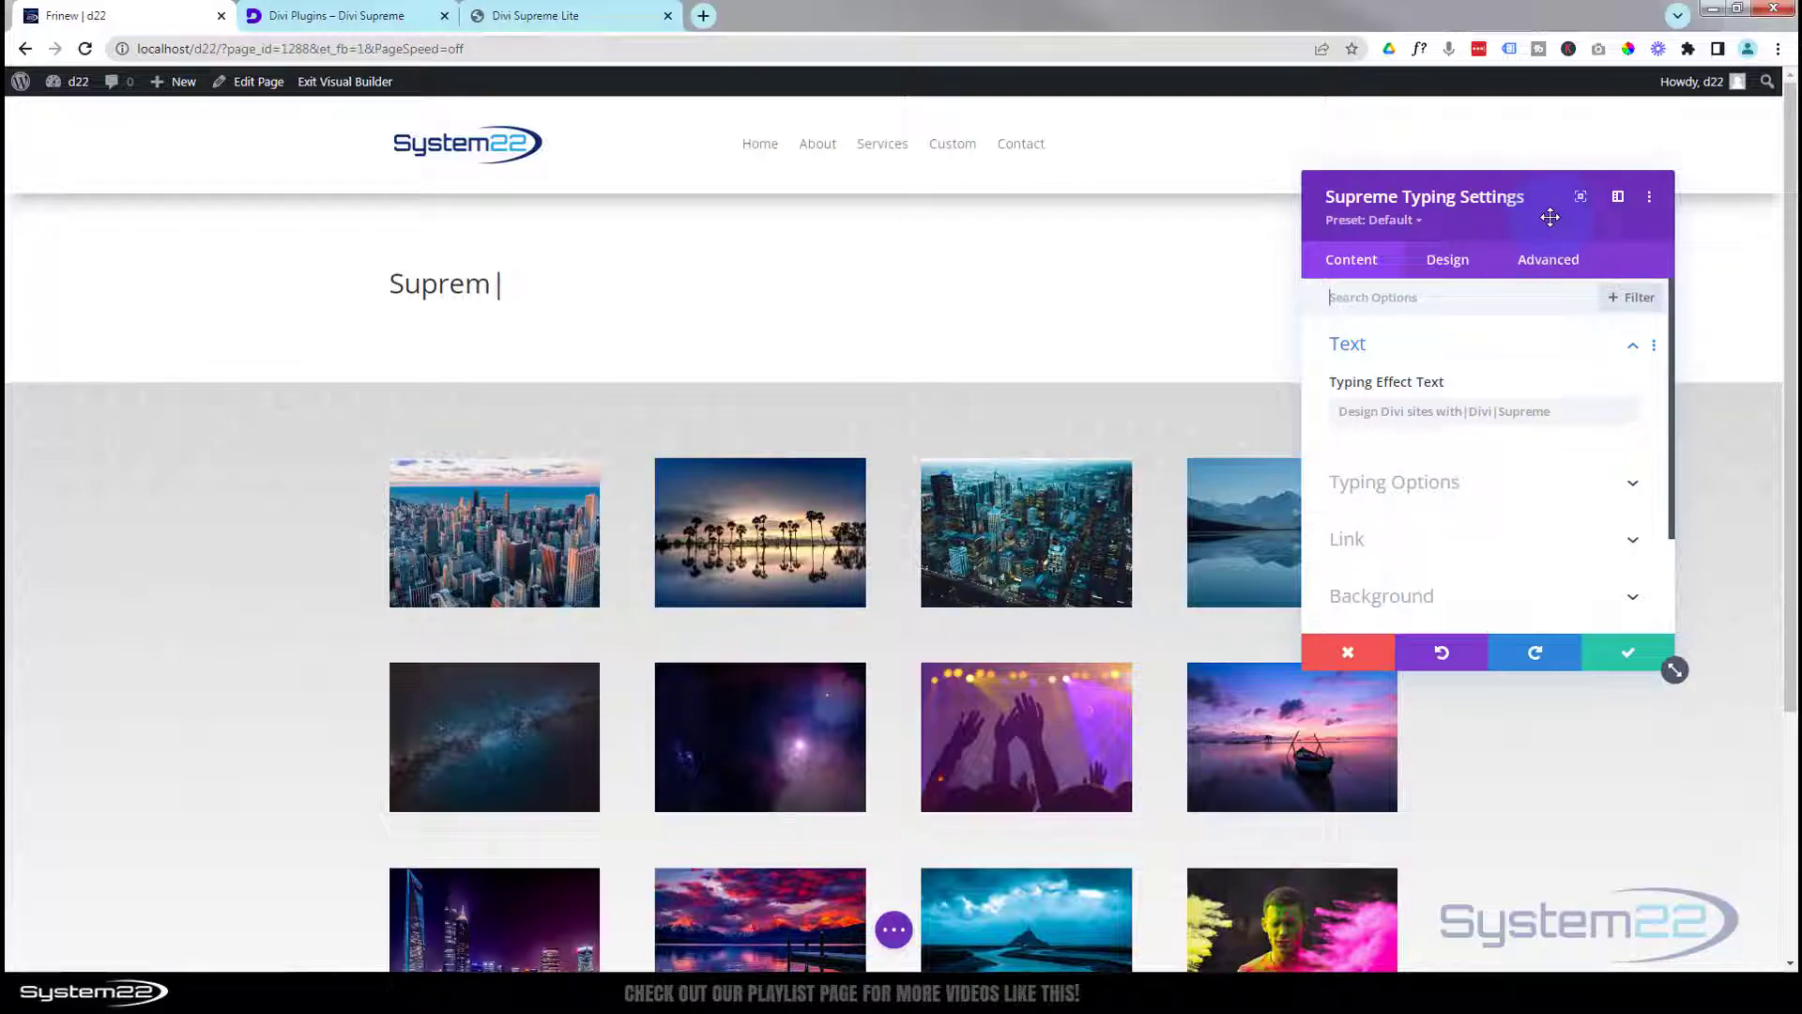
{"action": "left_click_drag", "start_coordinate": [1551, 217], "coordinate": [1085, 161]}
{"action": "left_click", "coordinate": [897, 352]}
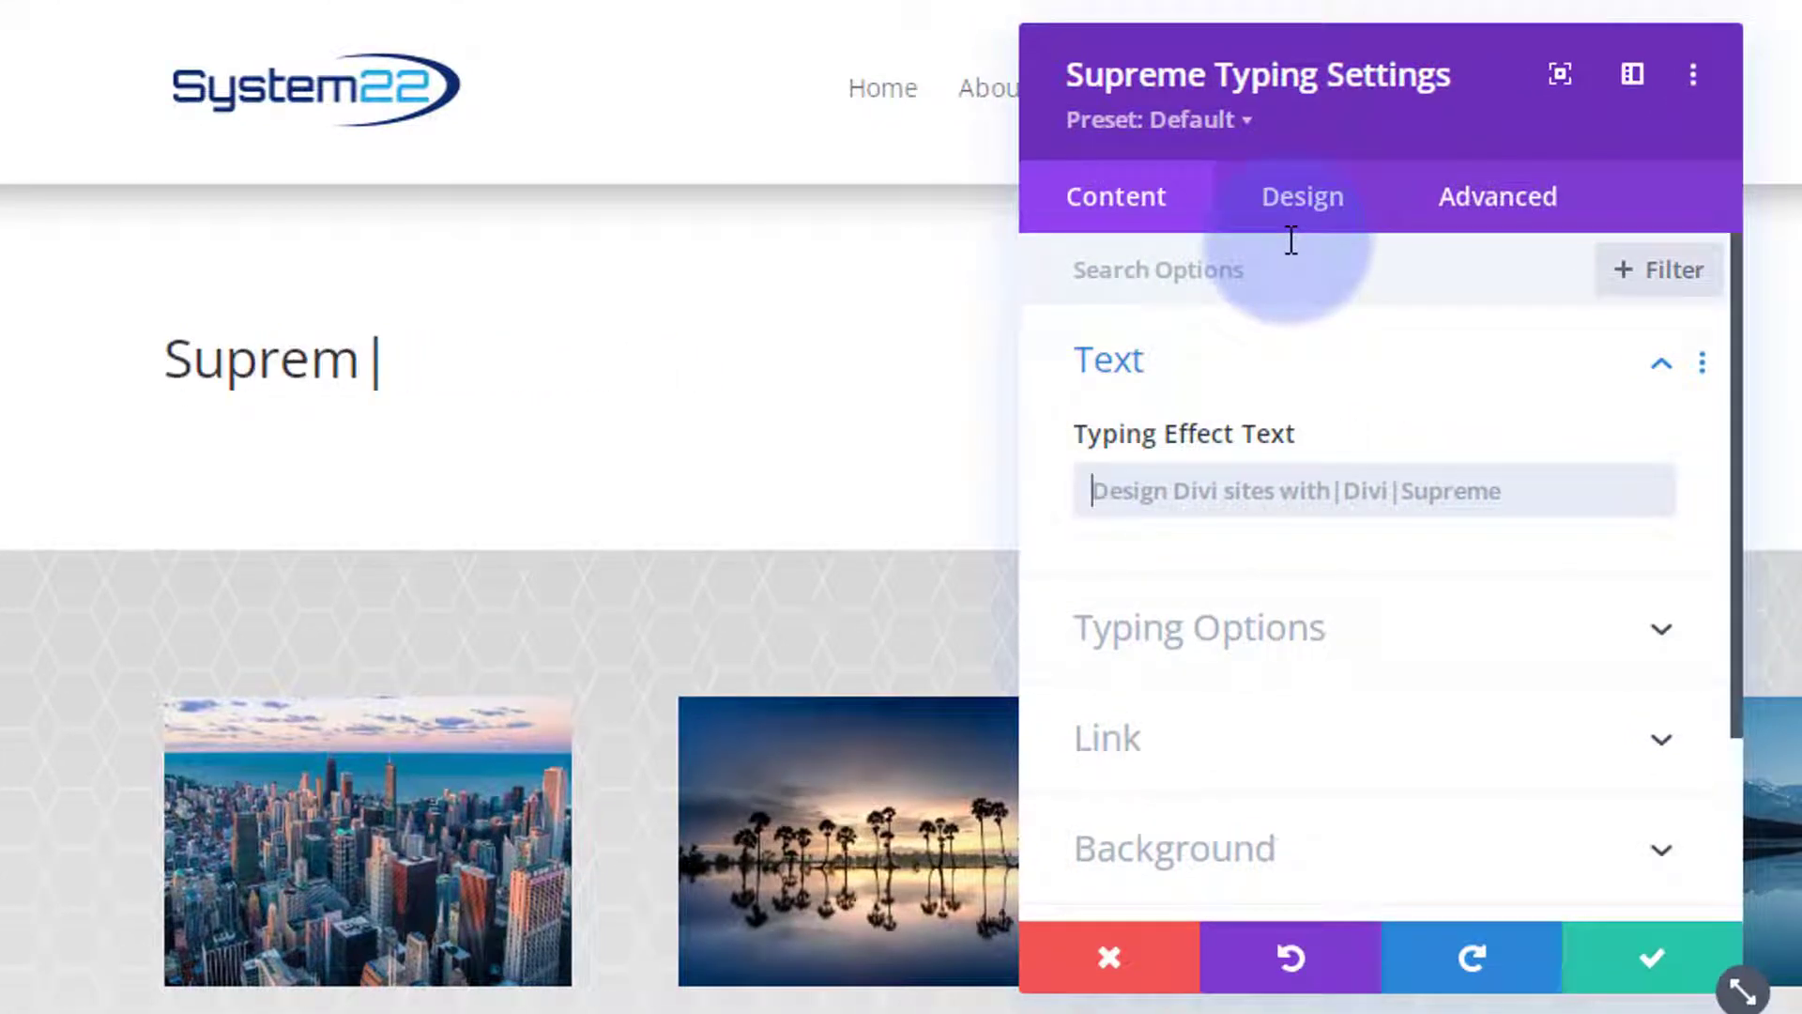
{"action": "type", "text": "Welcome to oujr site"}
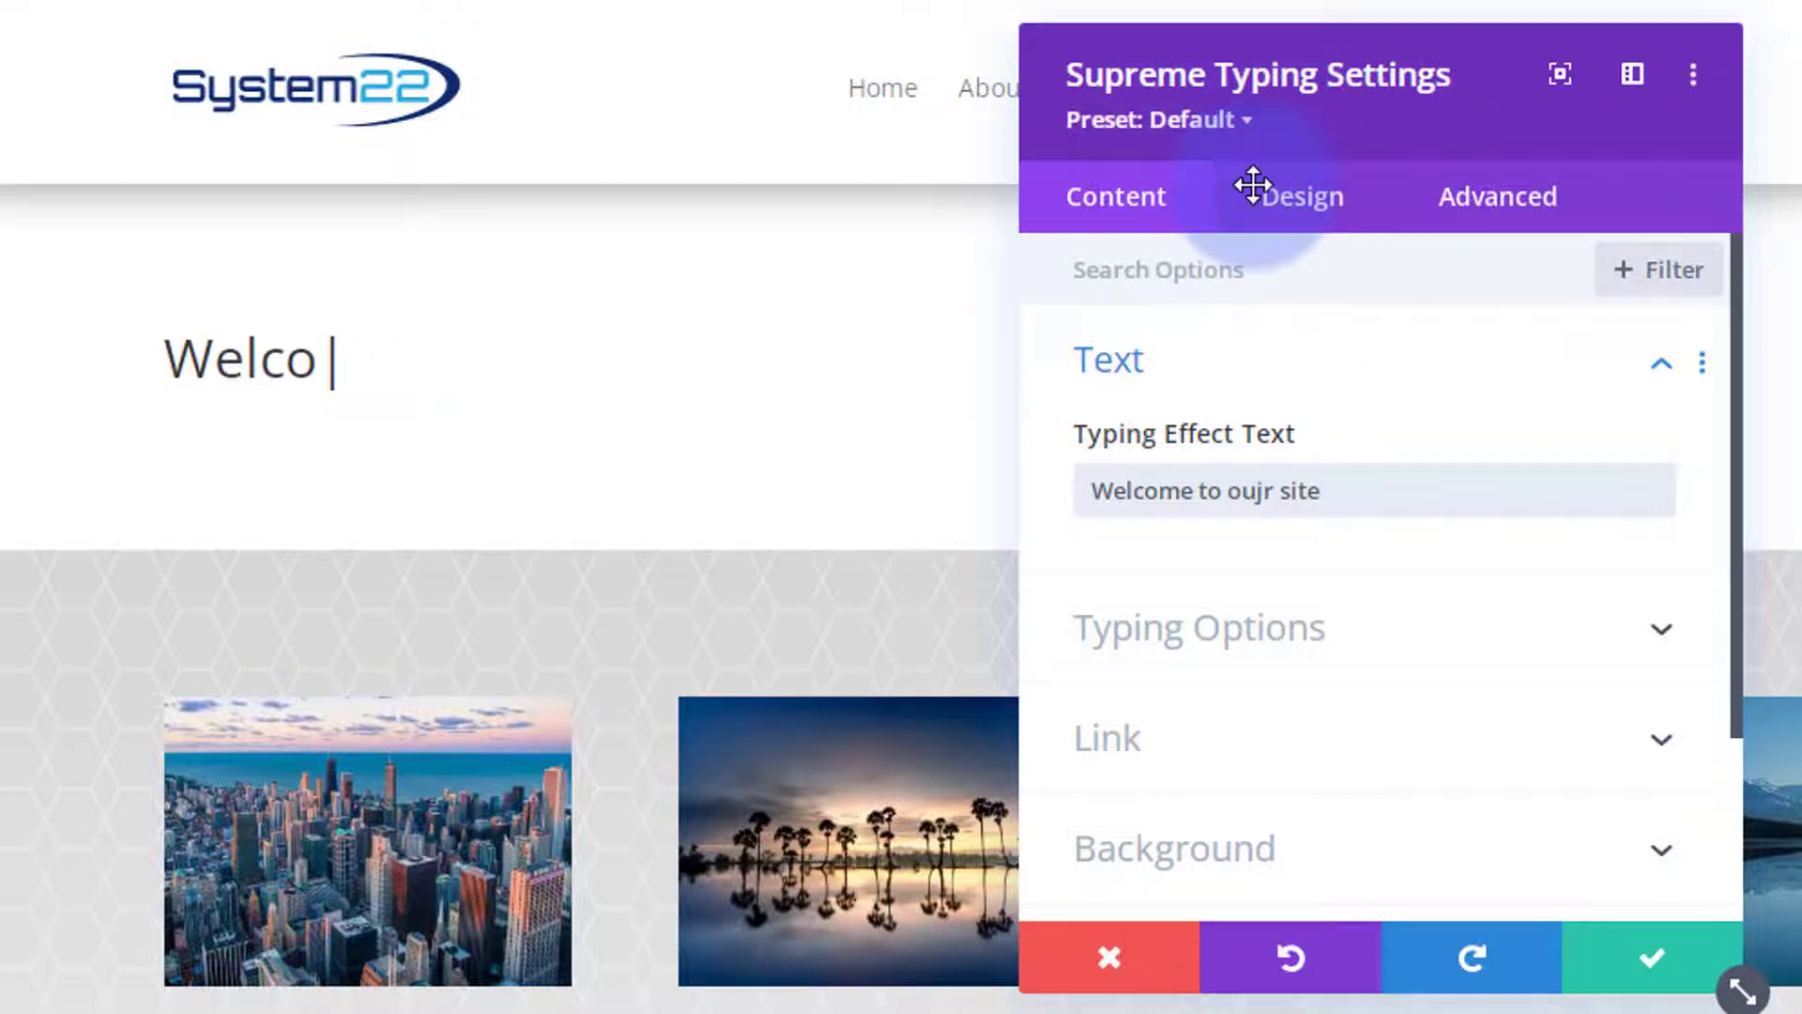
{"action": "left_click", "coordinate": [1267, 491]}
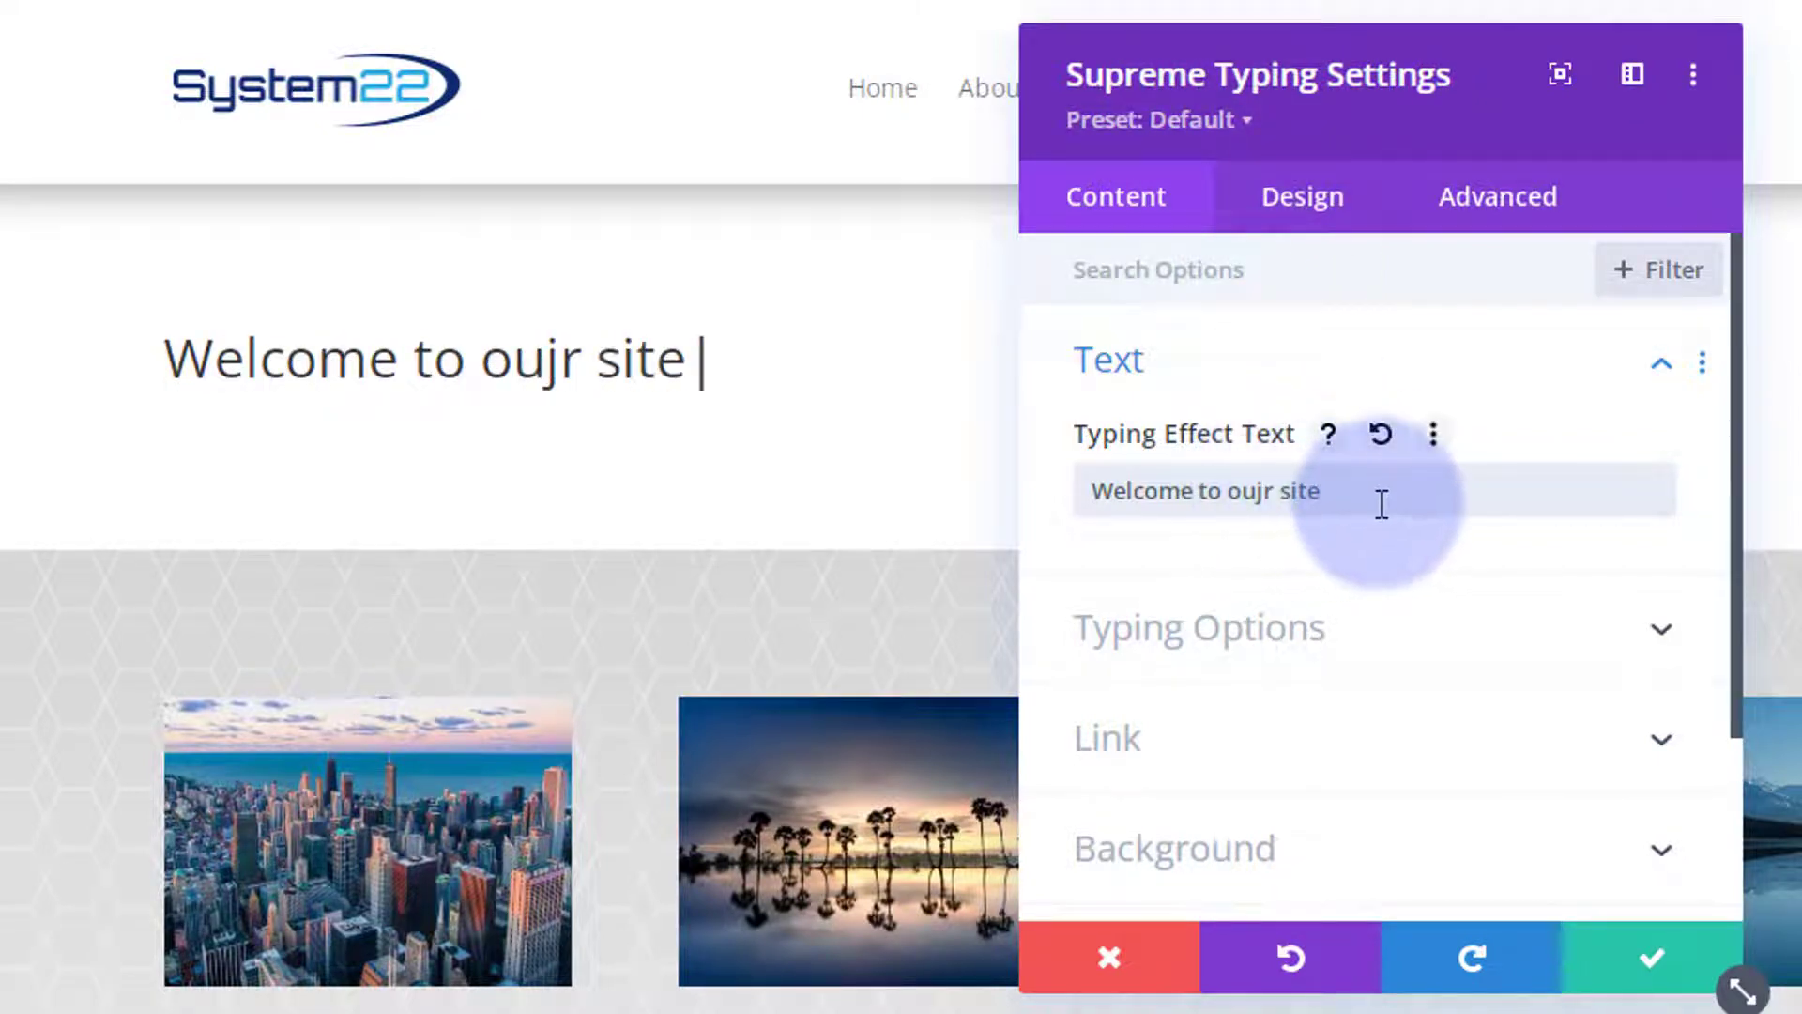
{"action": "key", "text": "BackSpace"}
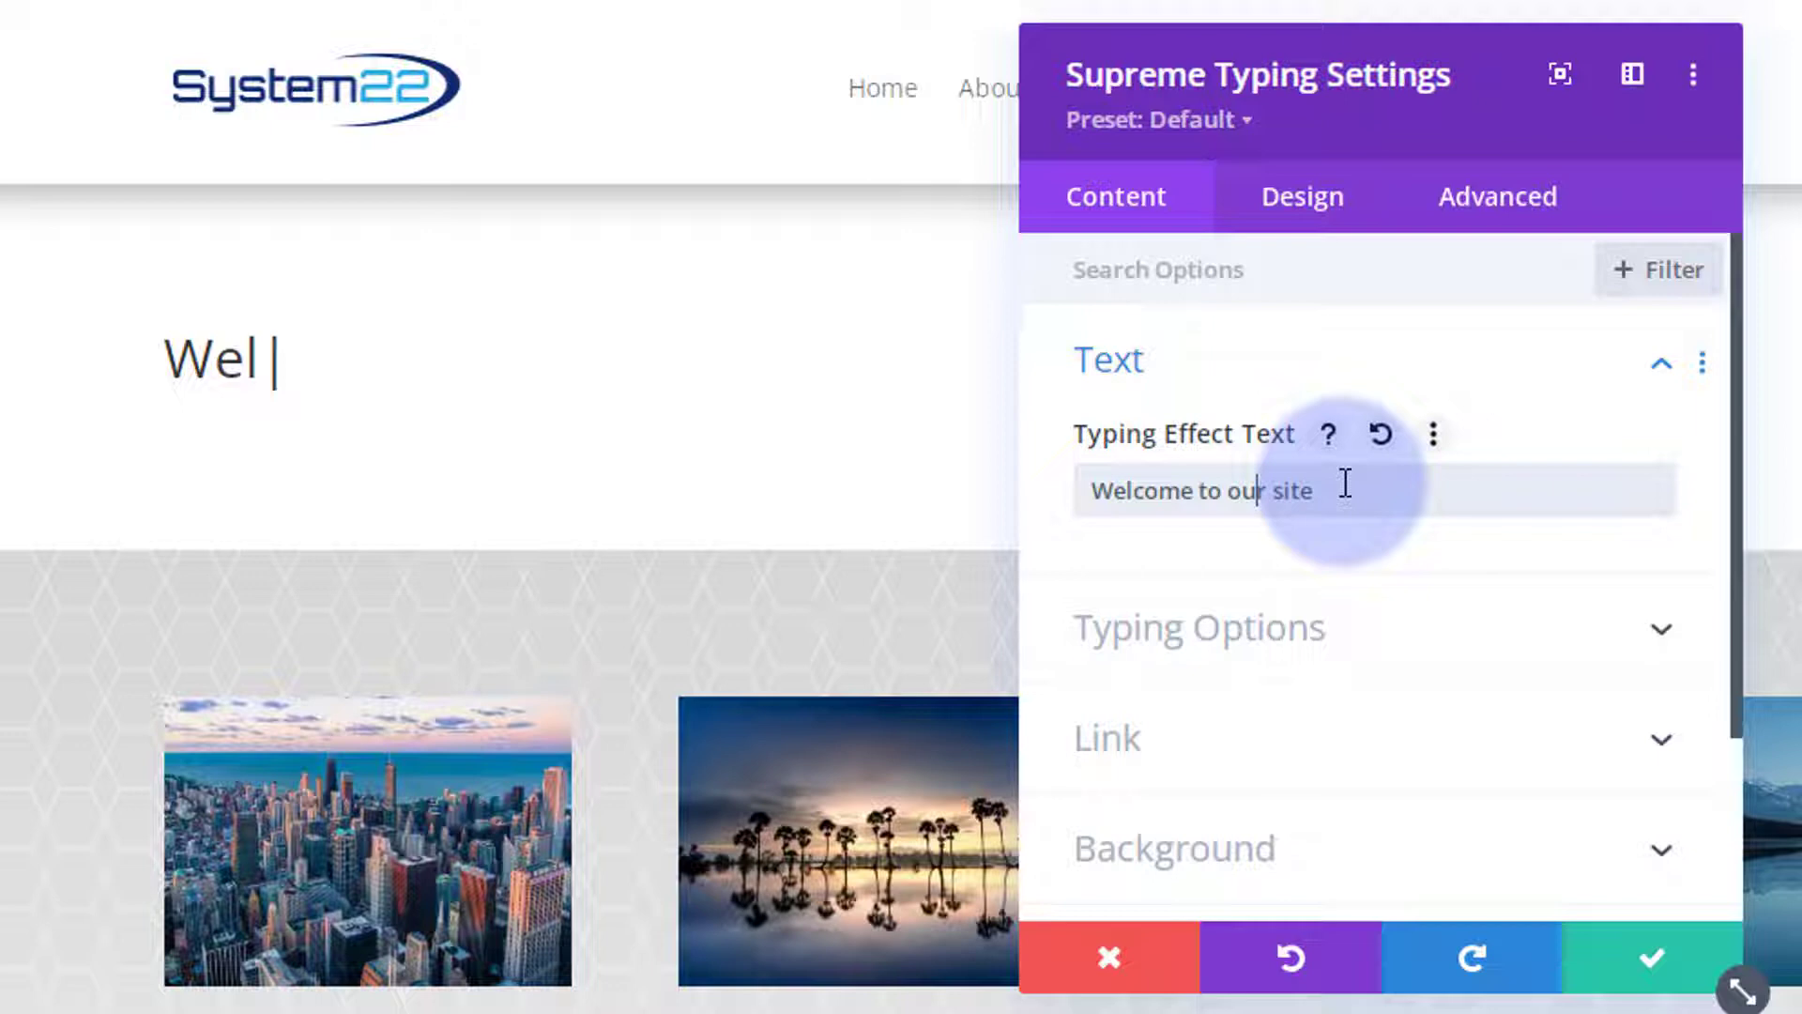
{"action": "left_click", "coordinate": [1434, 493]}
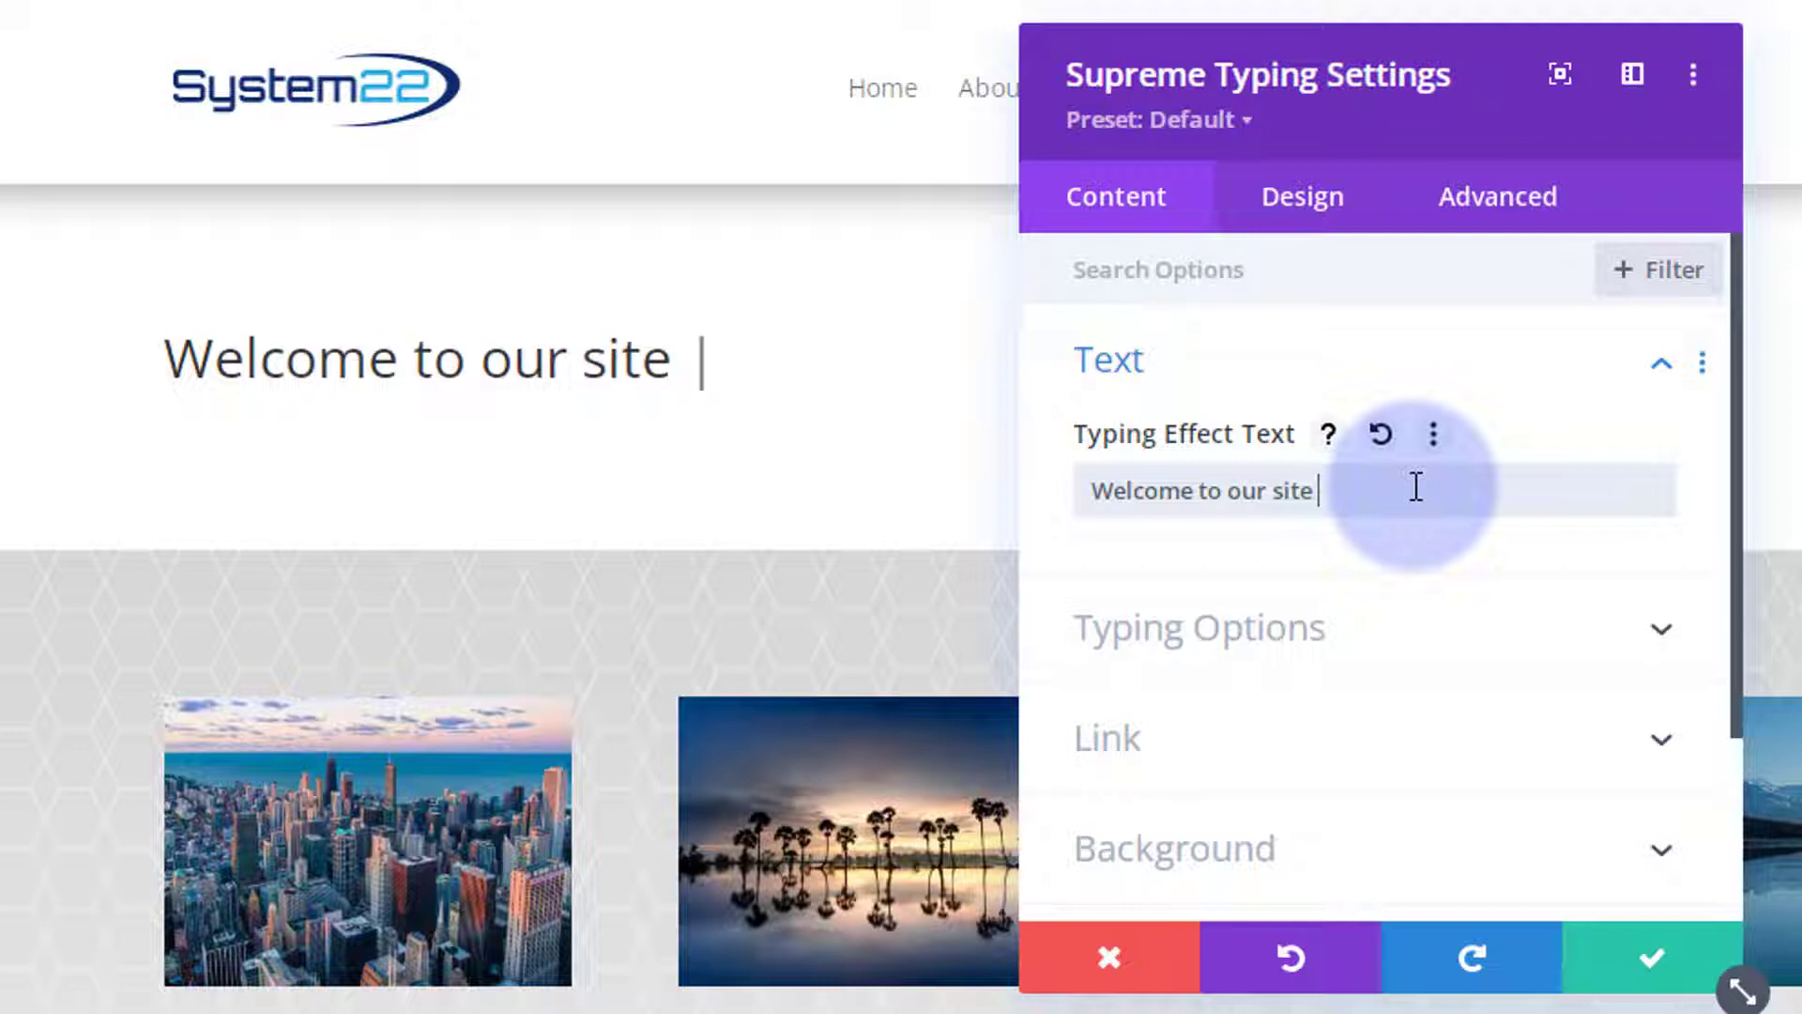
{"action": "type", "text": "| Great sale on today |"}
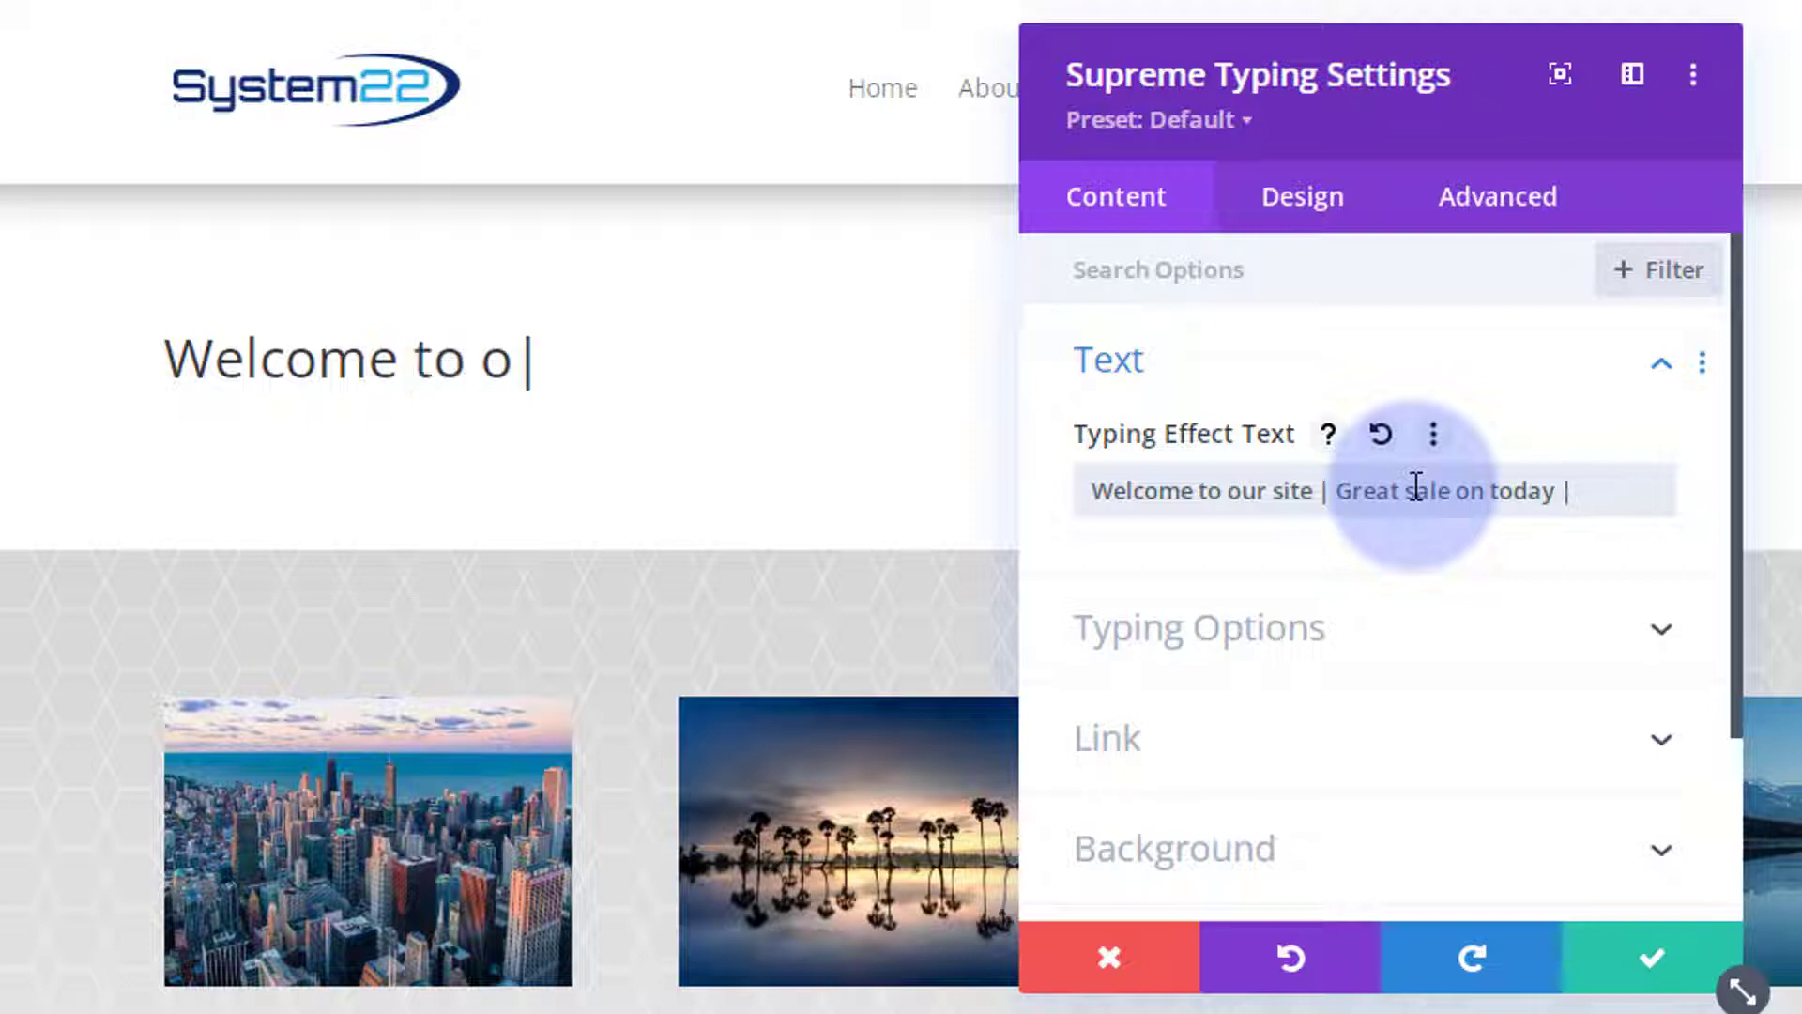
{"action": "type", "text": "Save on everythin"}
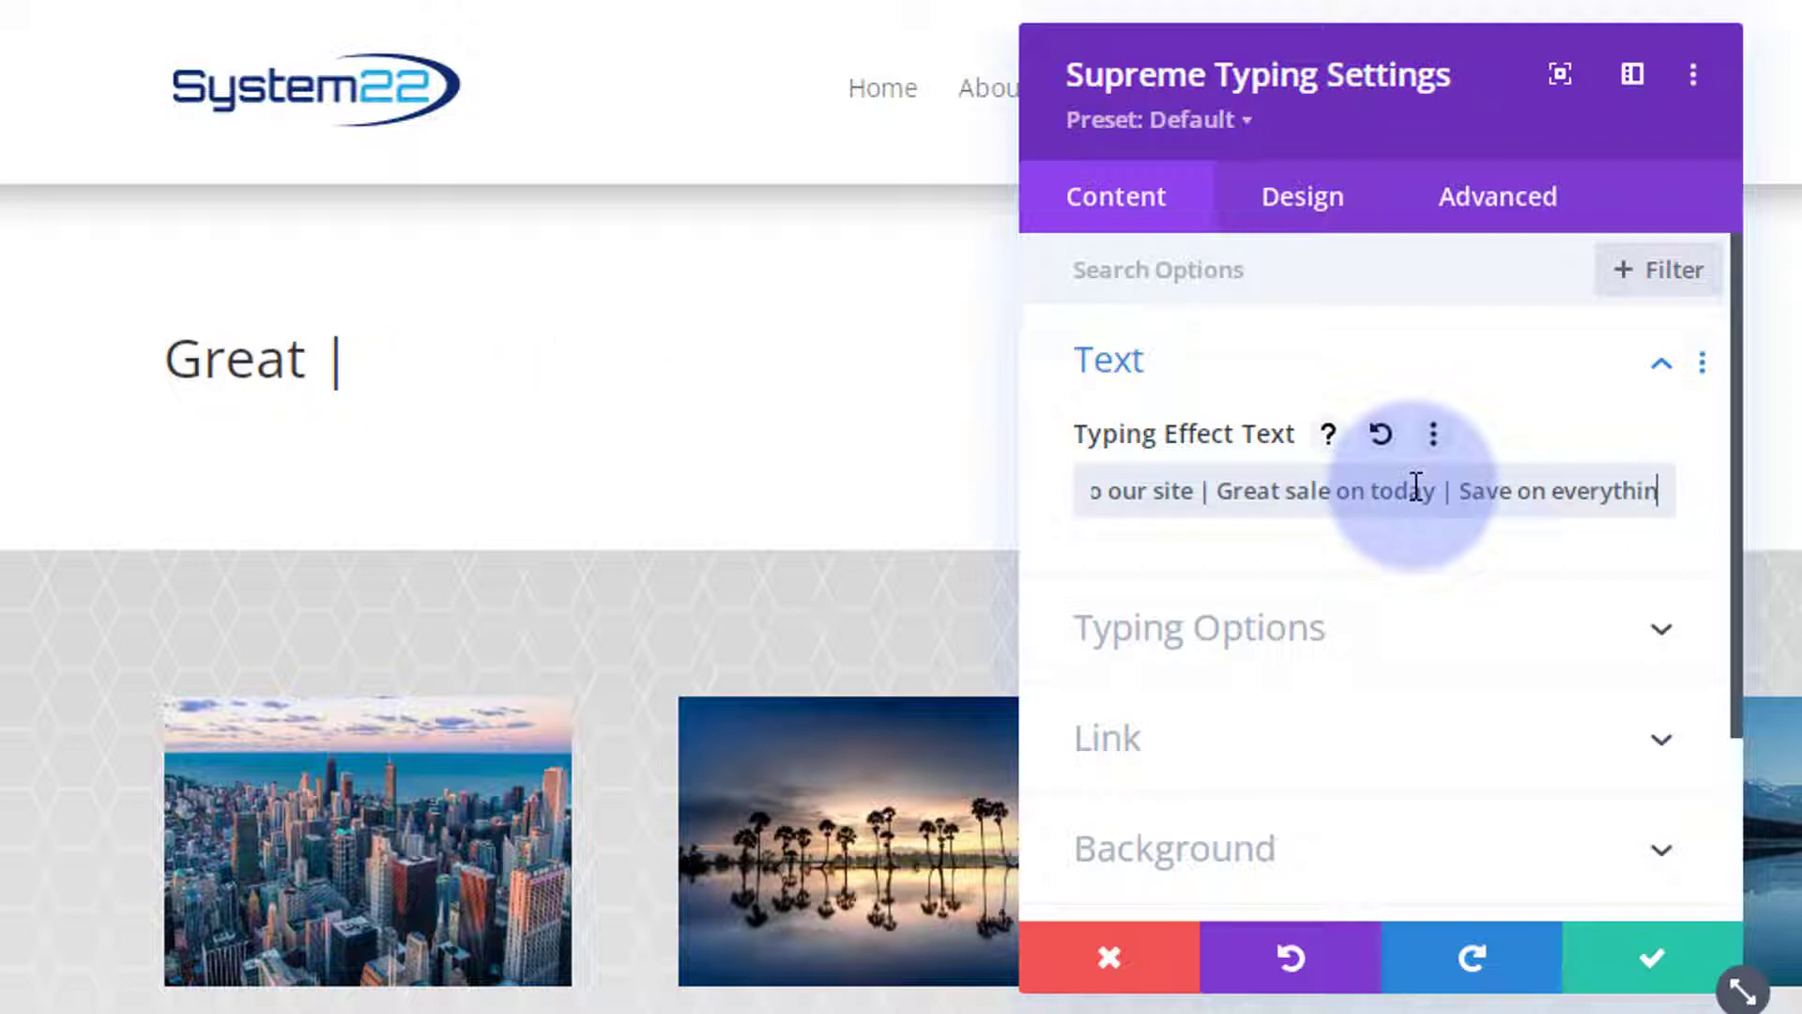
{"action": "type", "text": "g"}
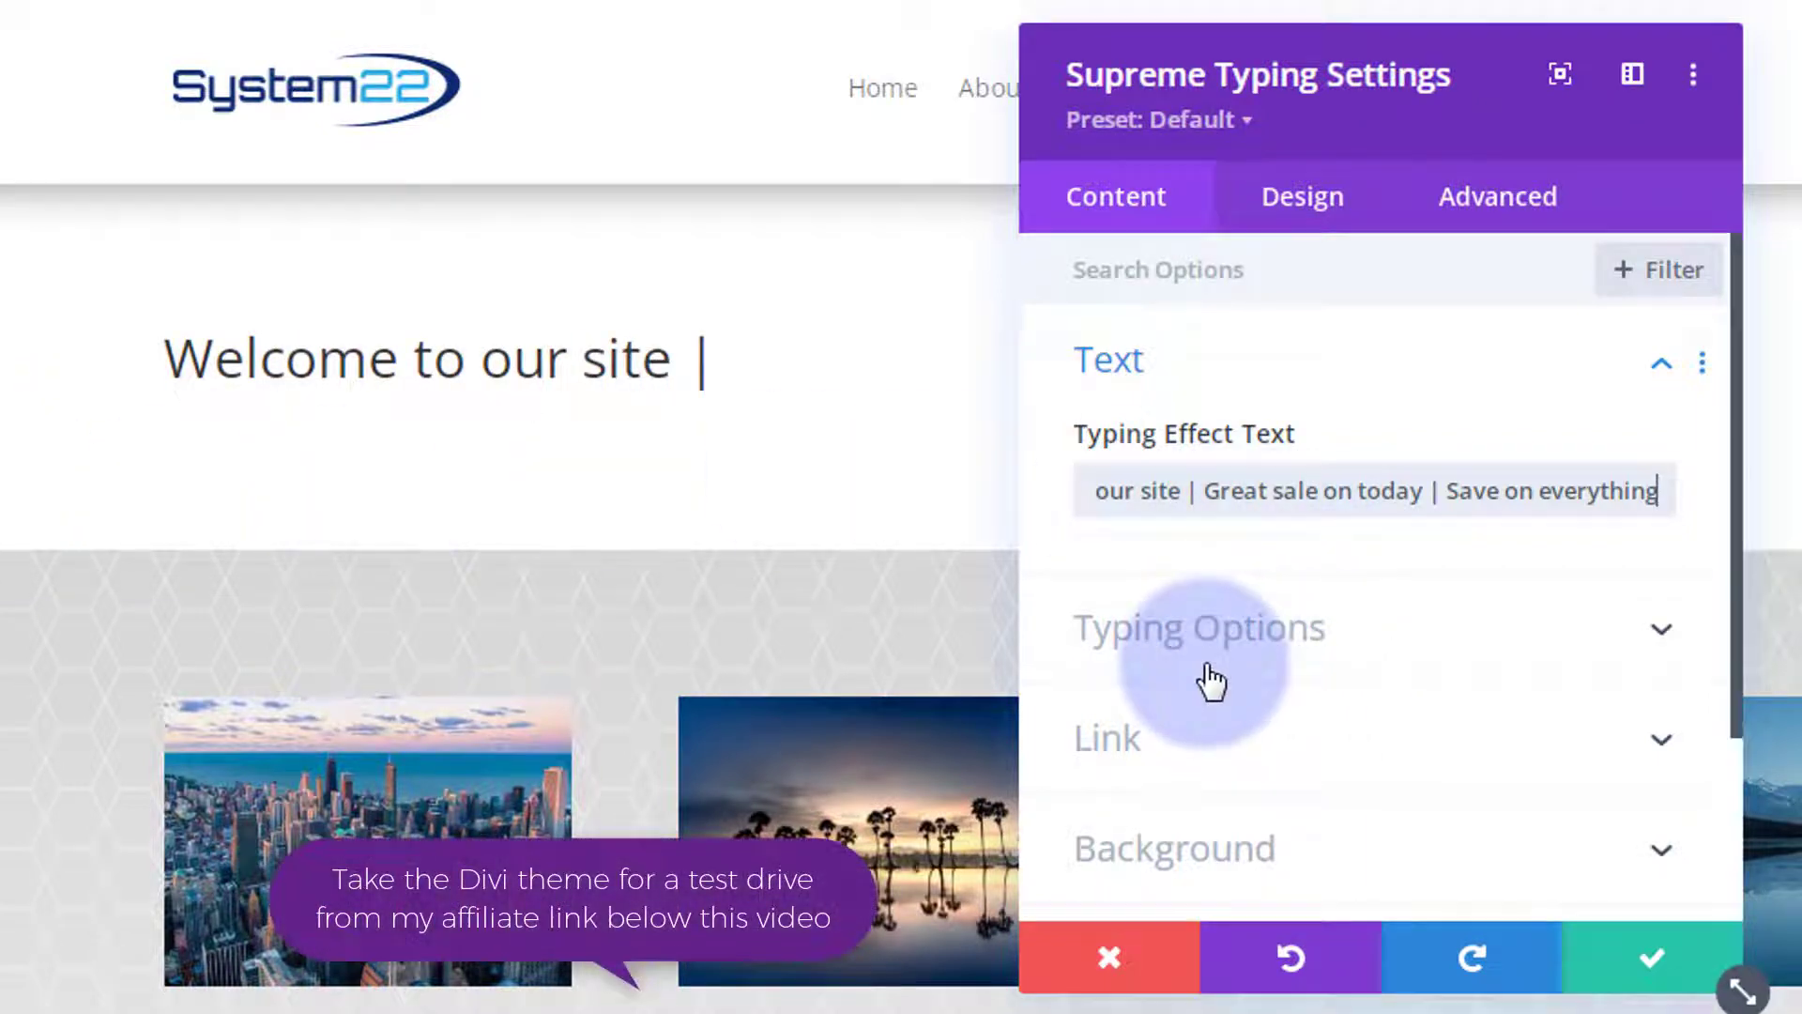
Show the typing options and keep the typing speed at 100ms.
{"action": "left_click", "coordinate": [1356, 654]}
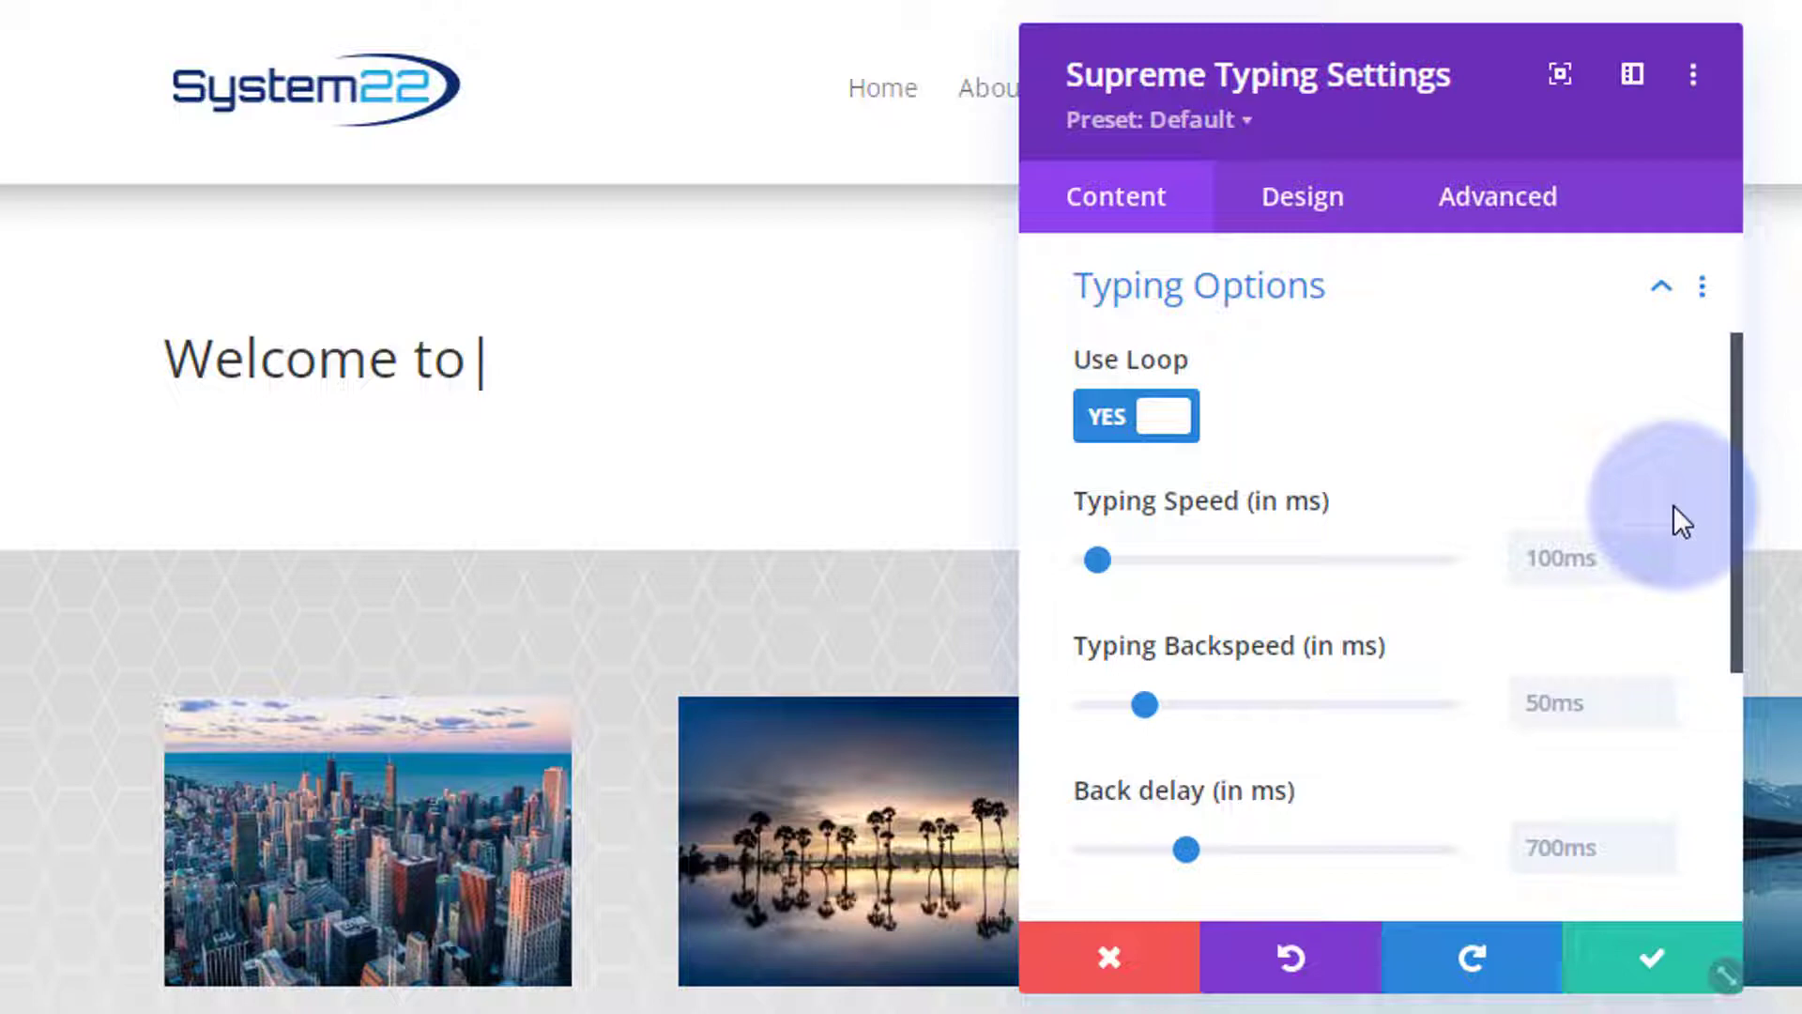
{"action": "left_click", "coordinate": [1558, 561]}
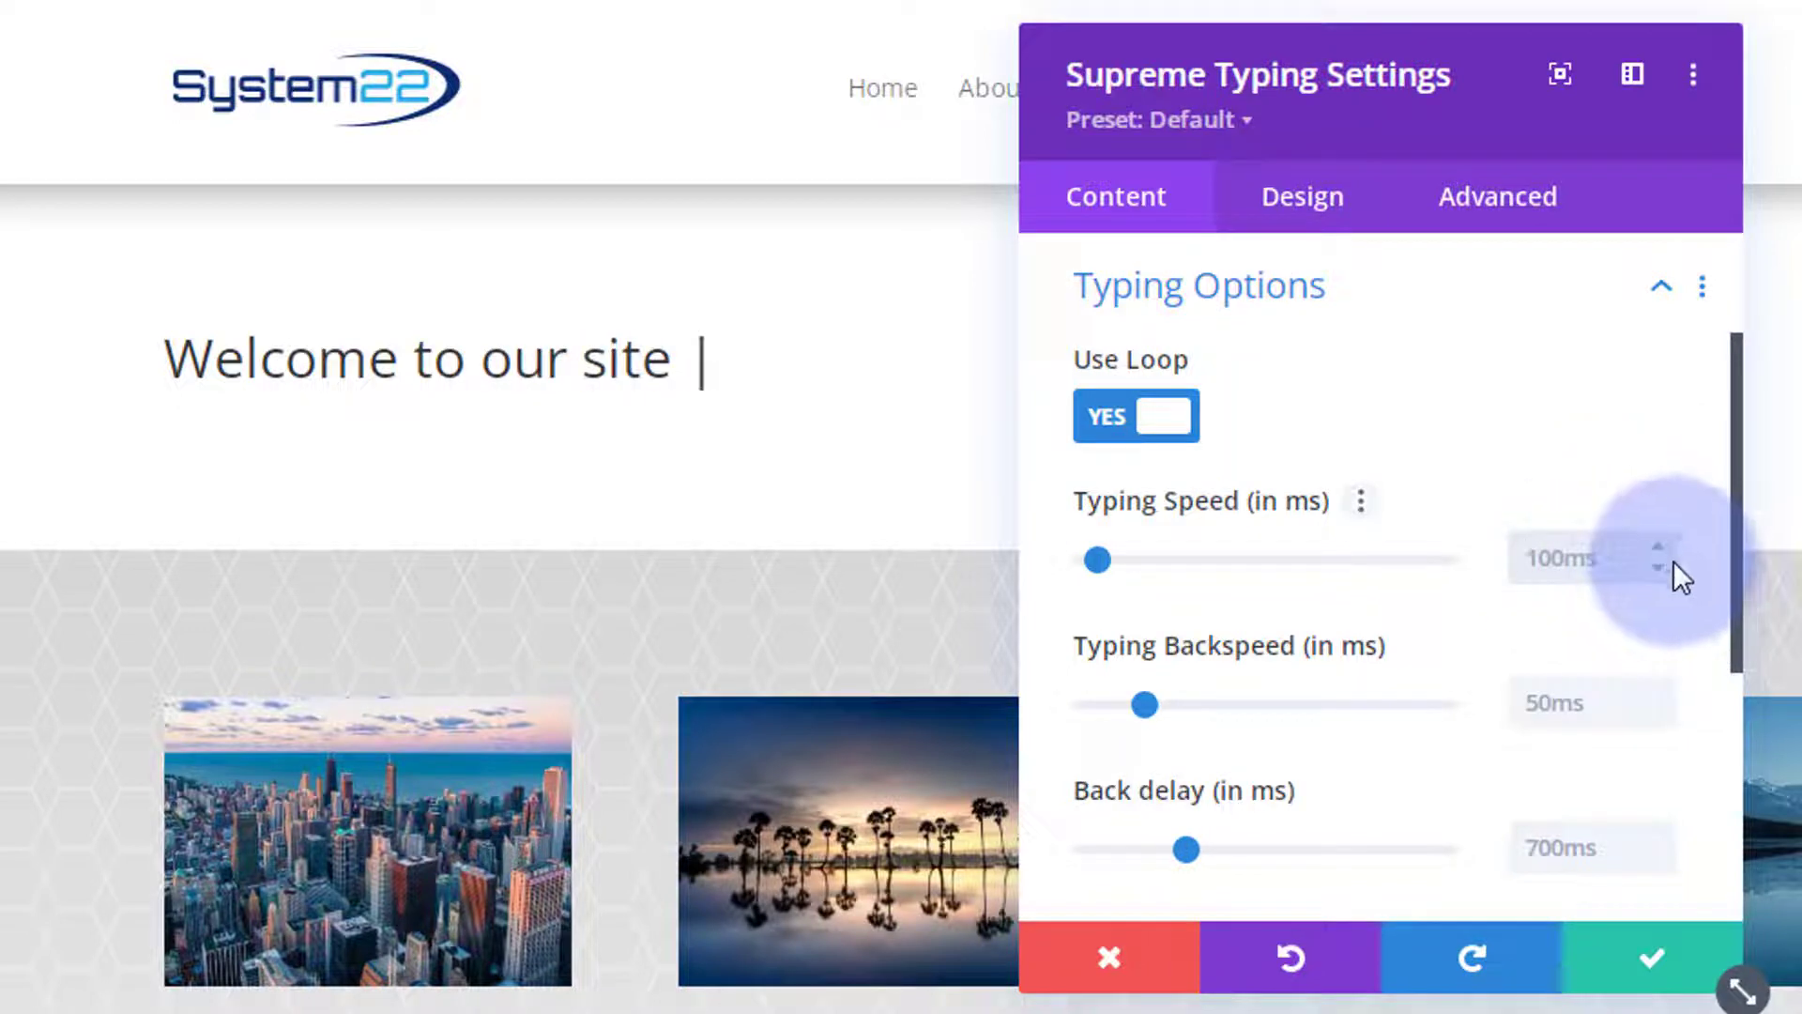
{"action": "key", "text": "ctrl+a"}
{"action": "type", "text": "50ms"}
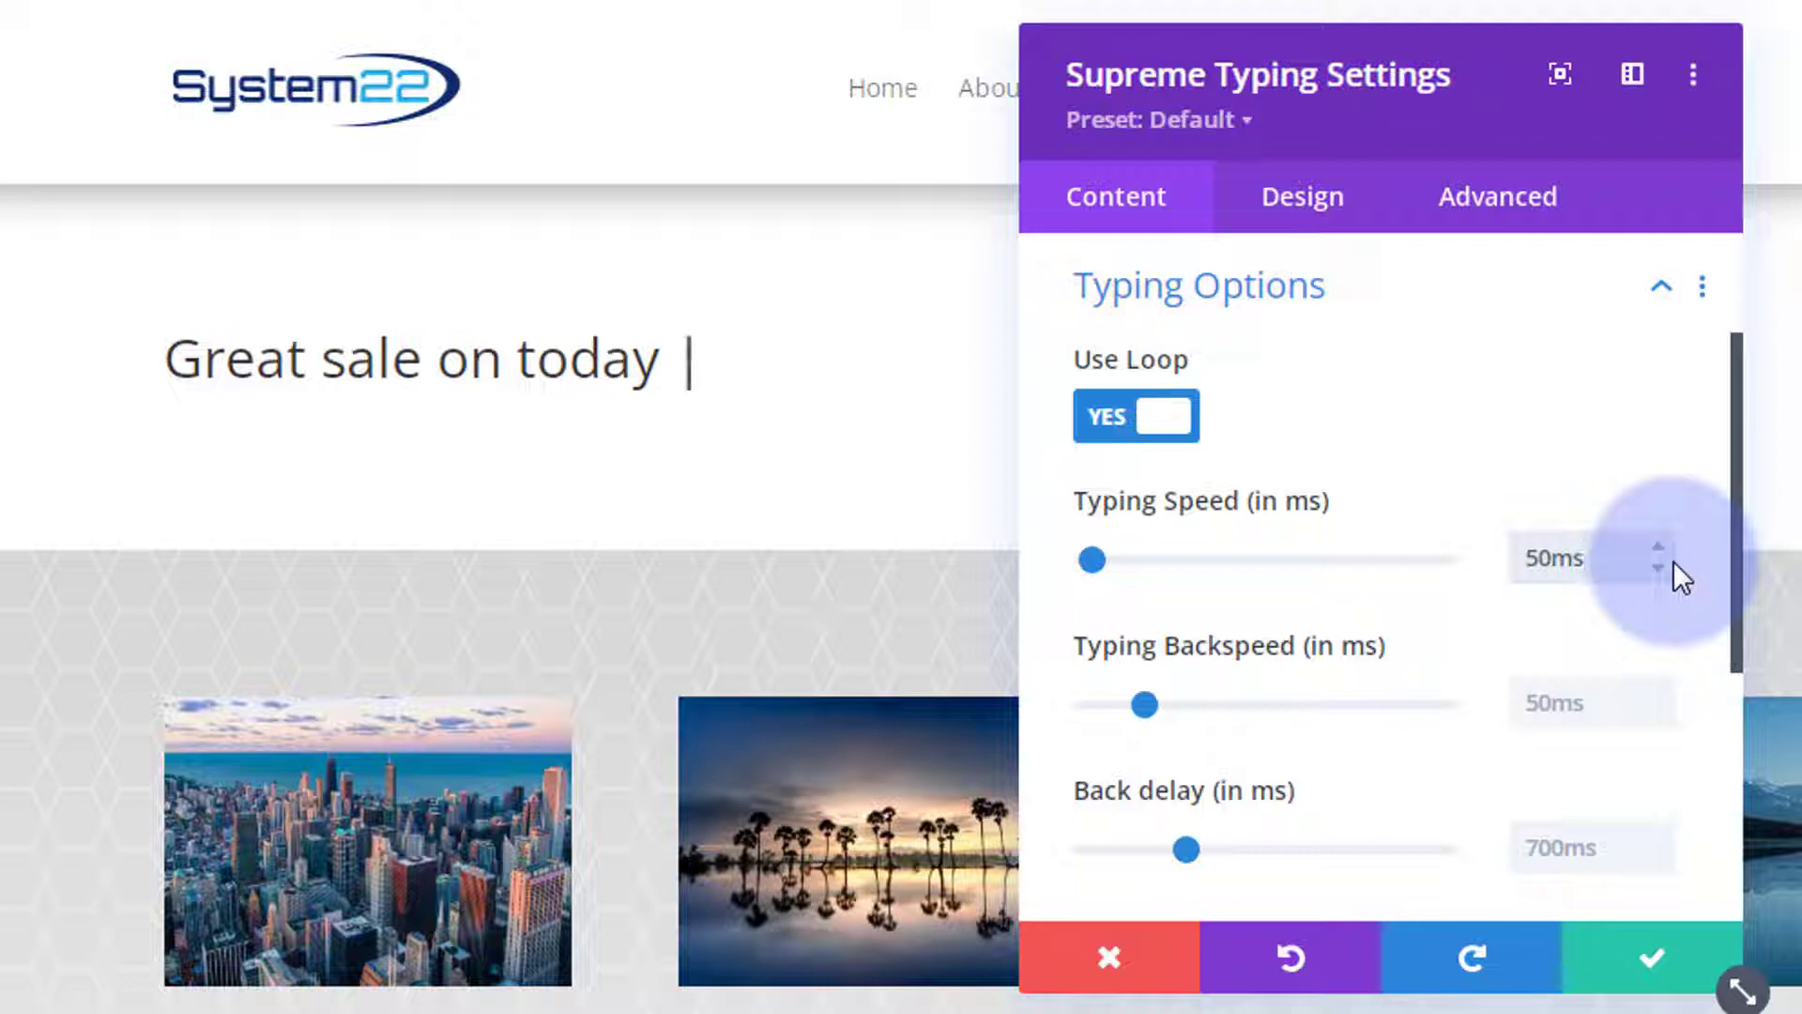
{"action": "left_click", "coordinate": [1535, 561]}
{"action": "left_click_drag", "start_coordinate": [1537, 561], "coordinate": [1551, 561]}
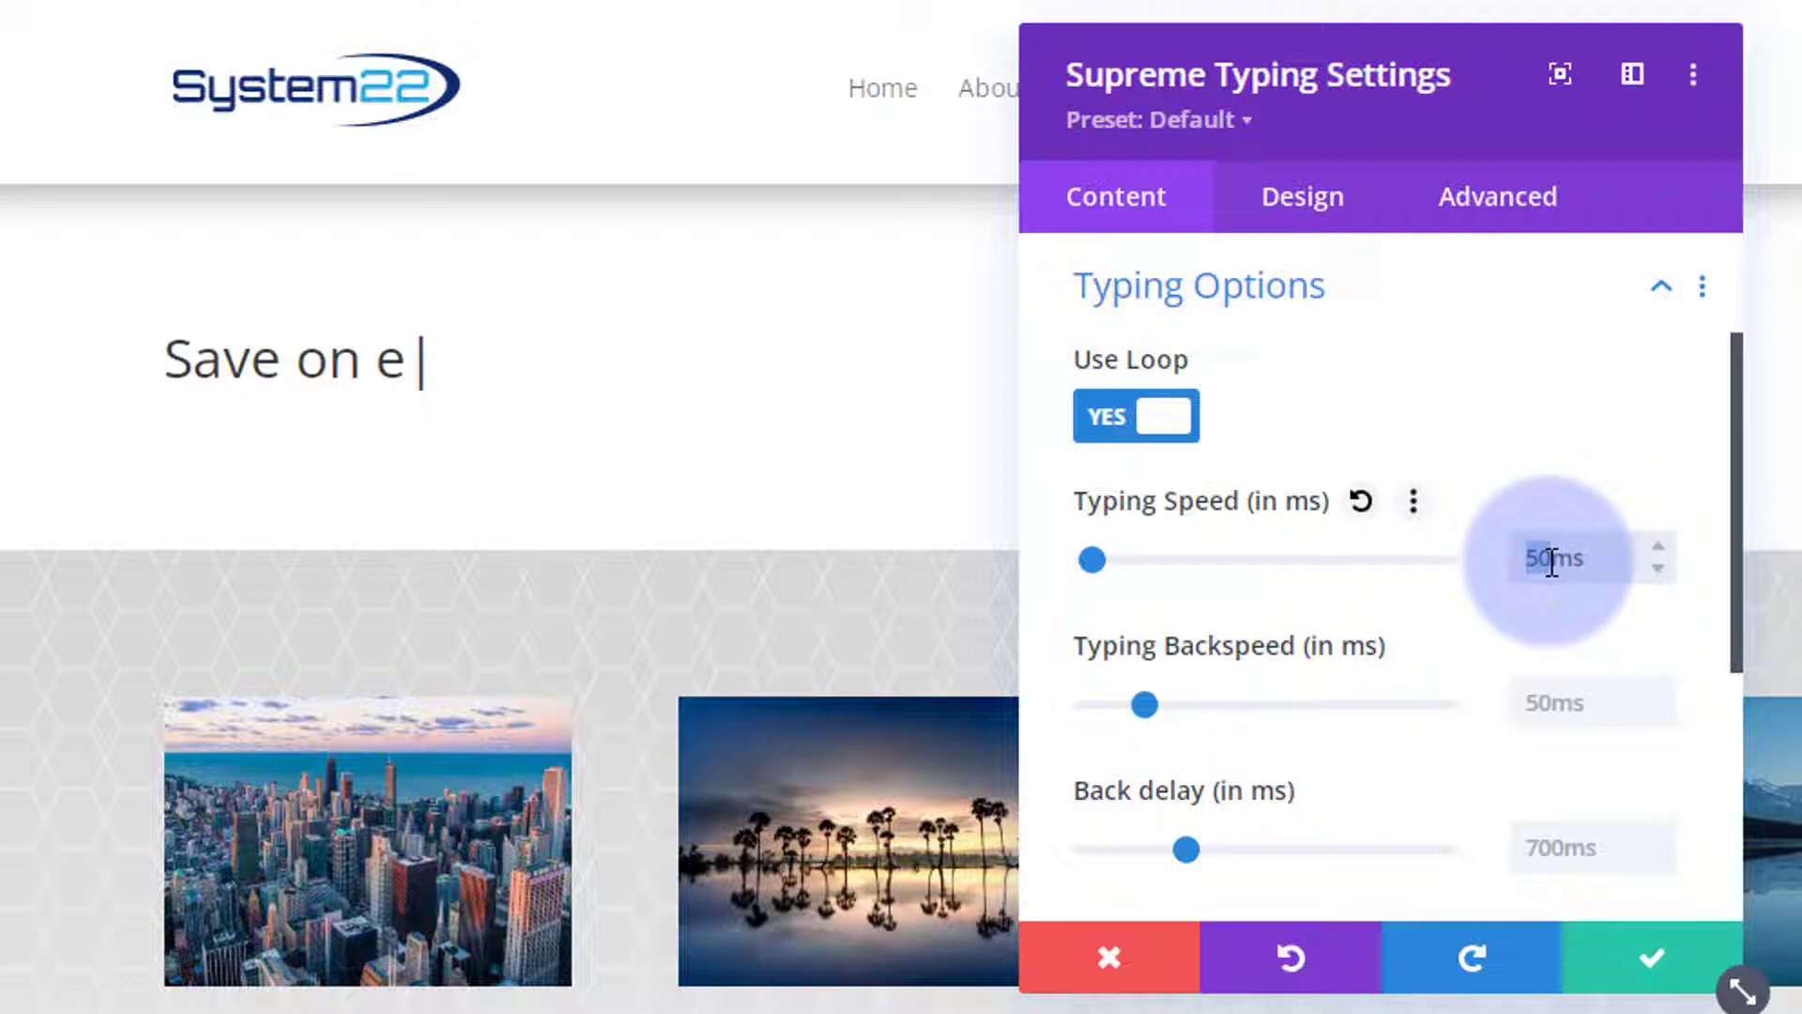
{"action": "type", "text": "100"}
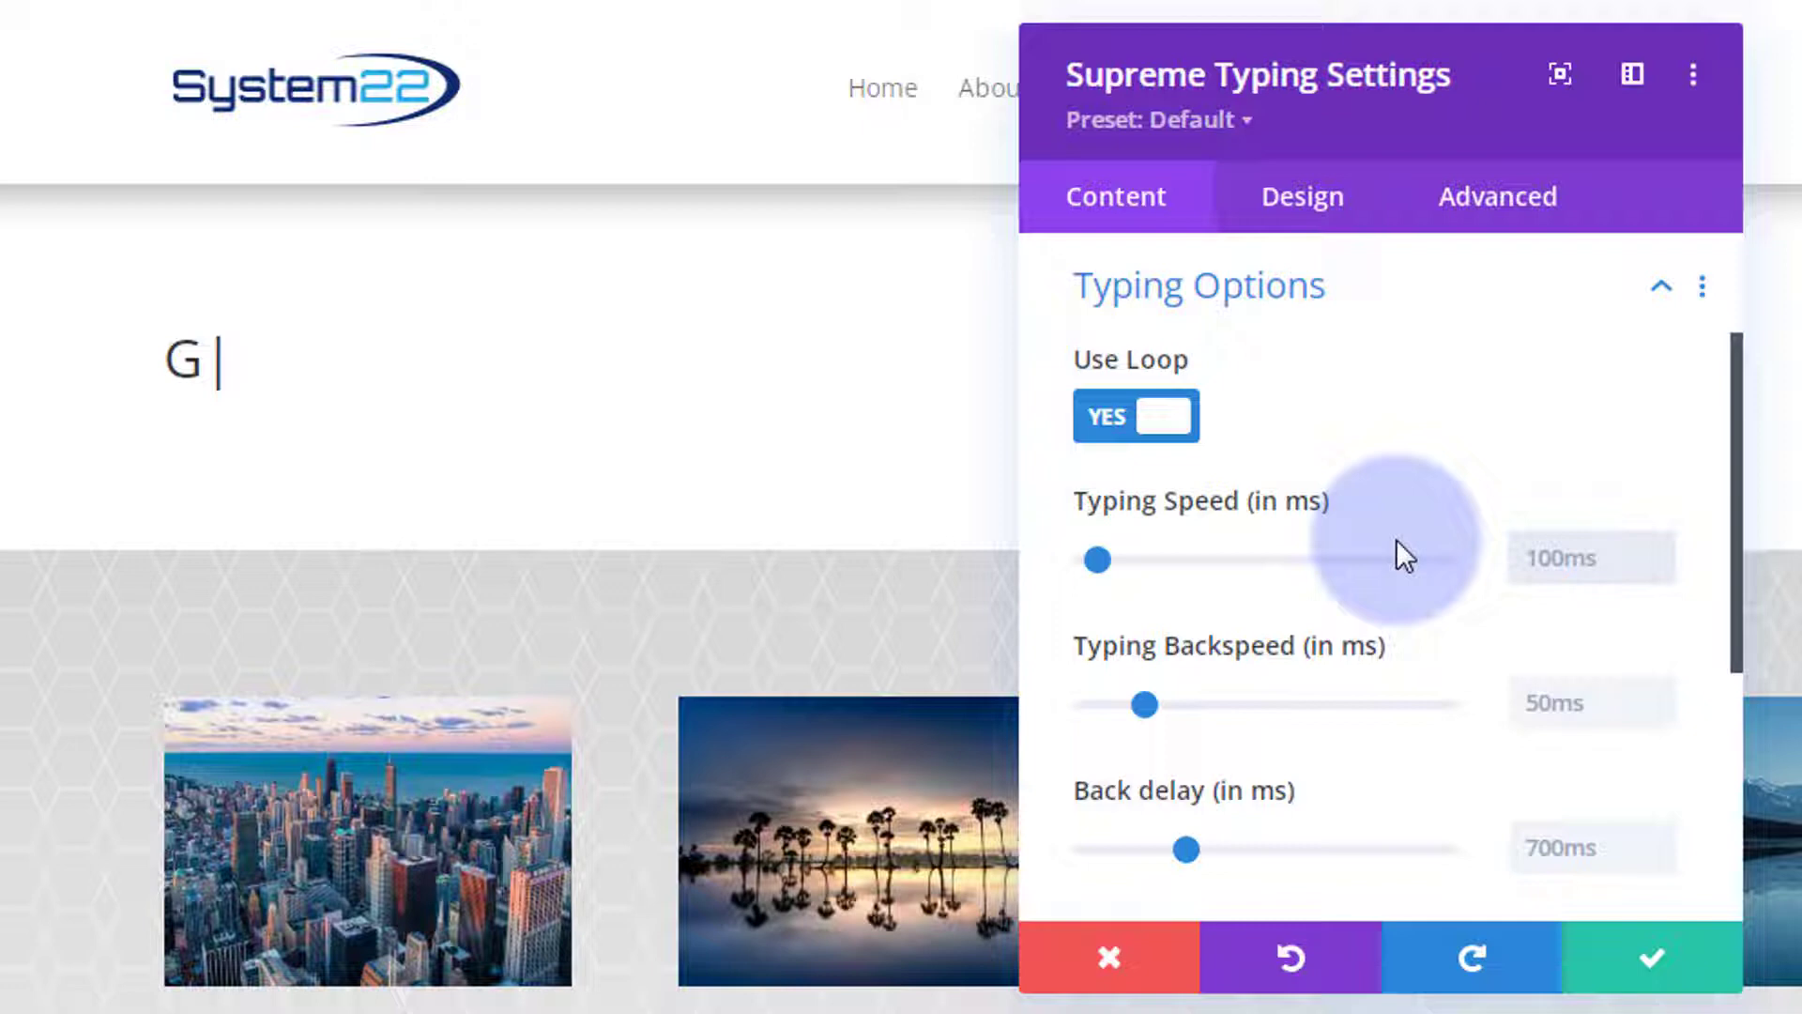
Set the typing backspeed to 100ms and the back delay to 1200ms.
{"action": "left_click", "coordinate": [1528, 704]}
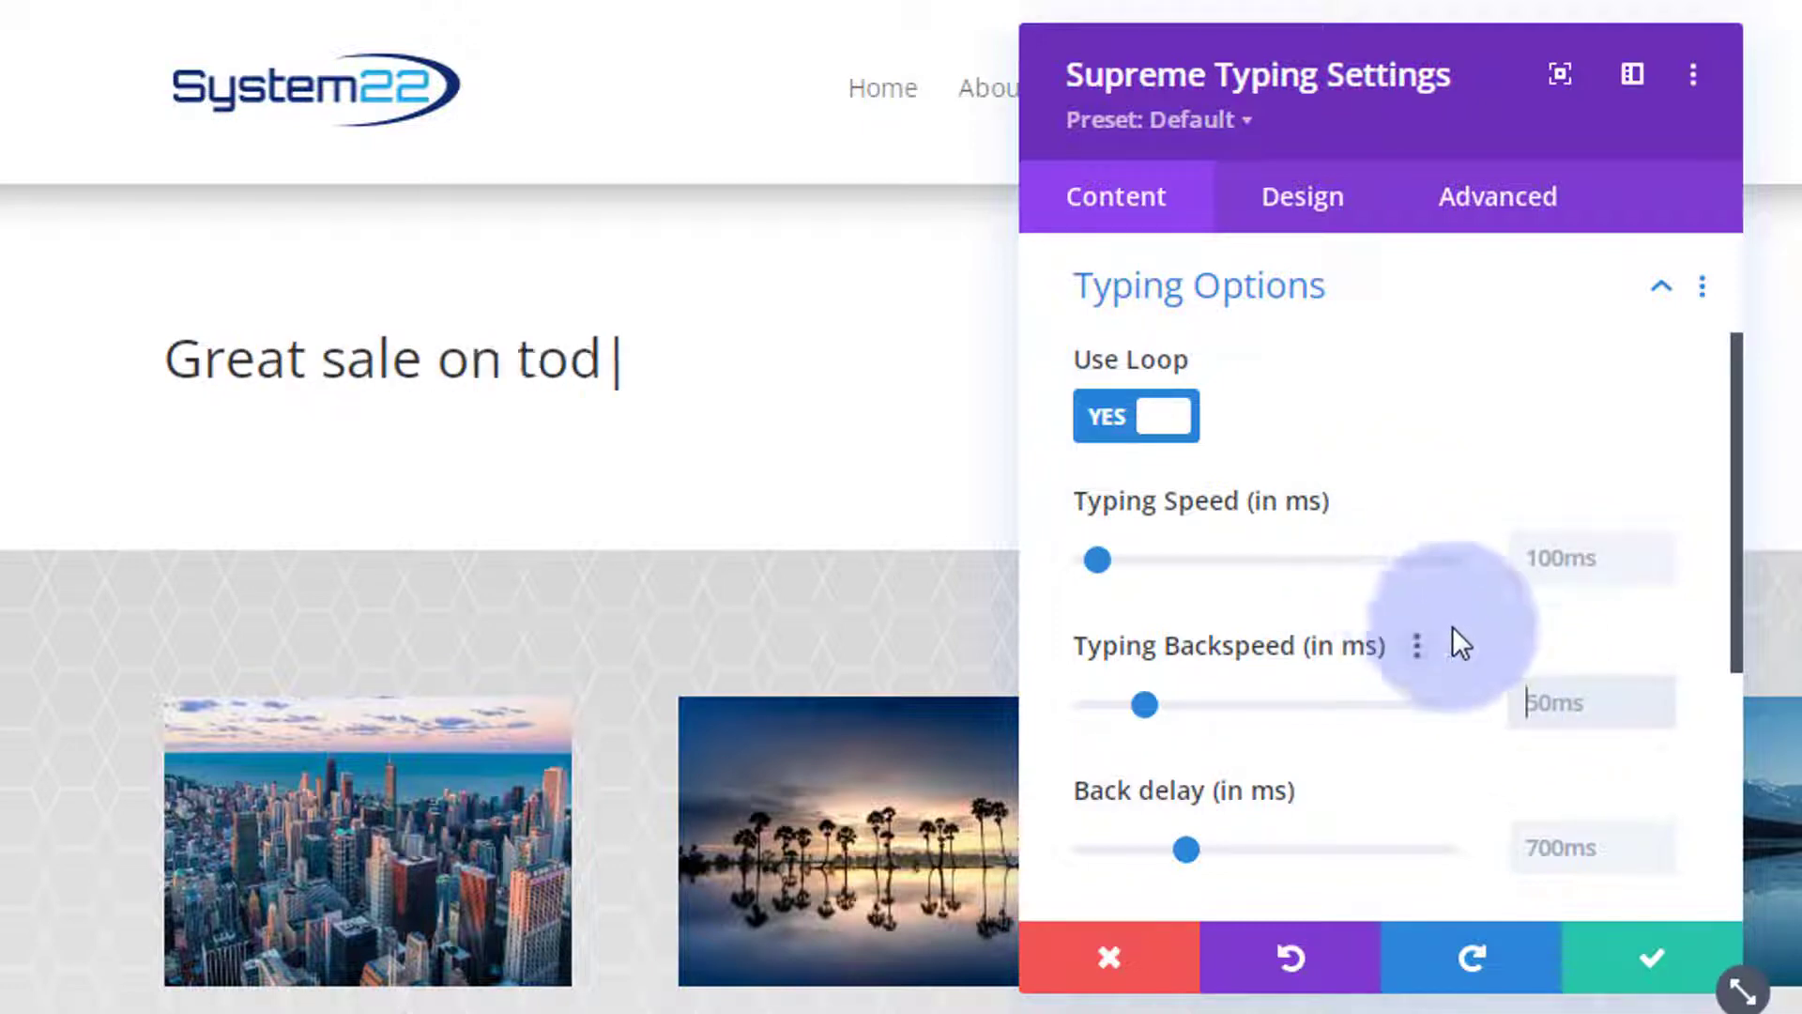
{"action": "type", "text": "150ms"}
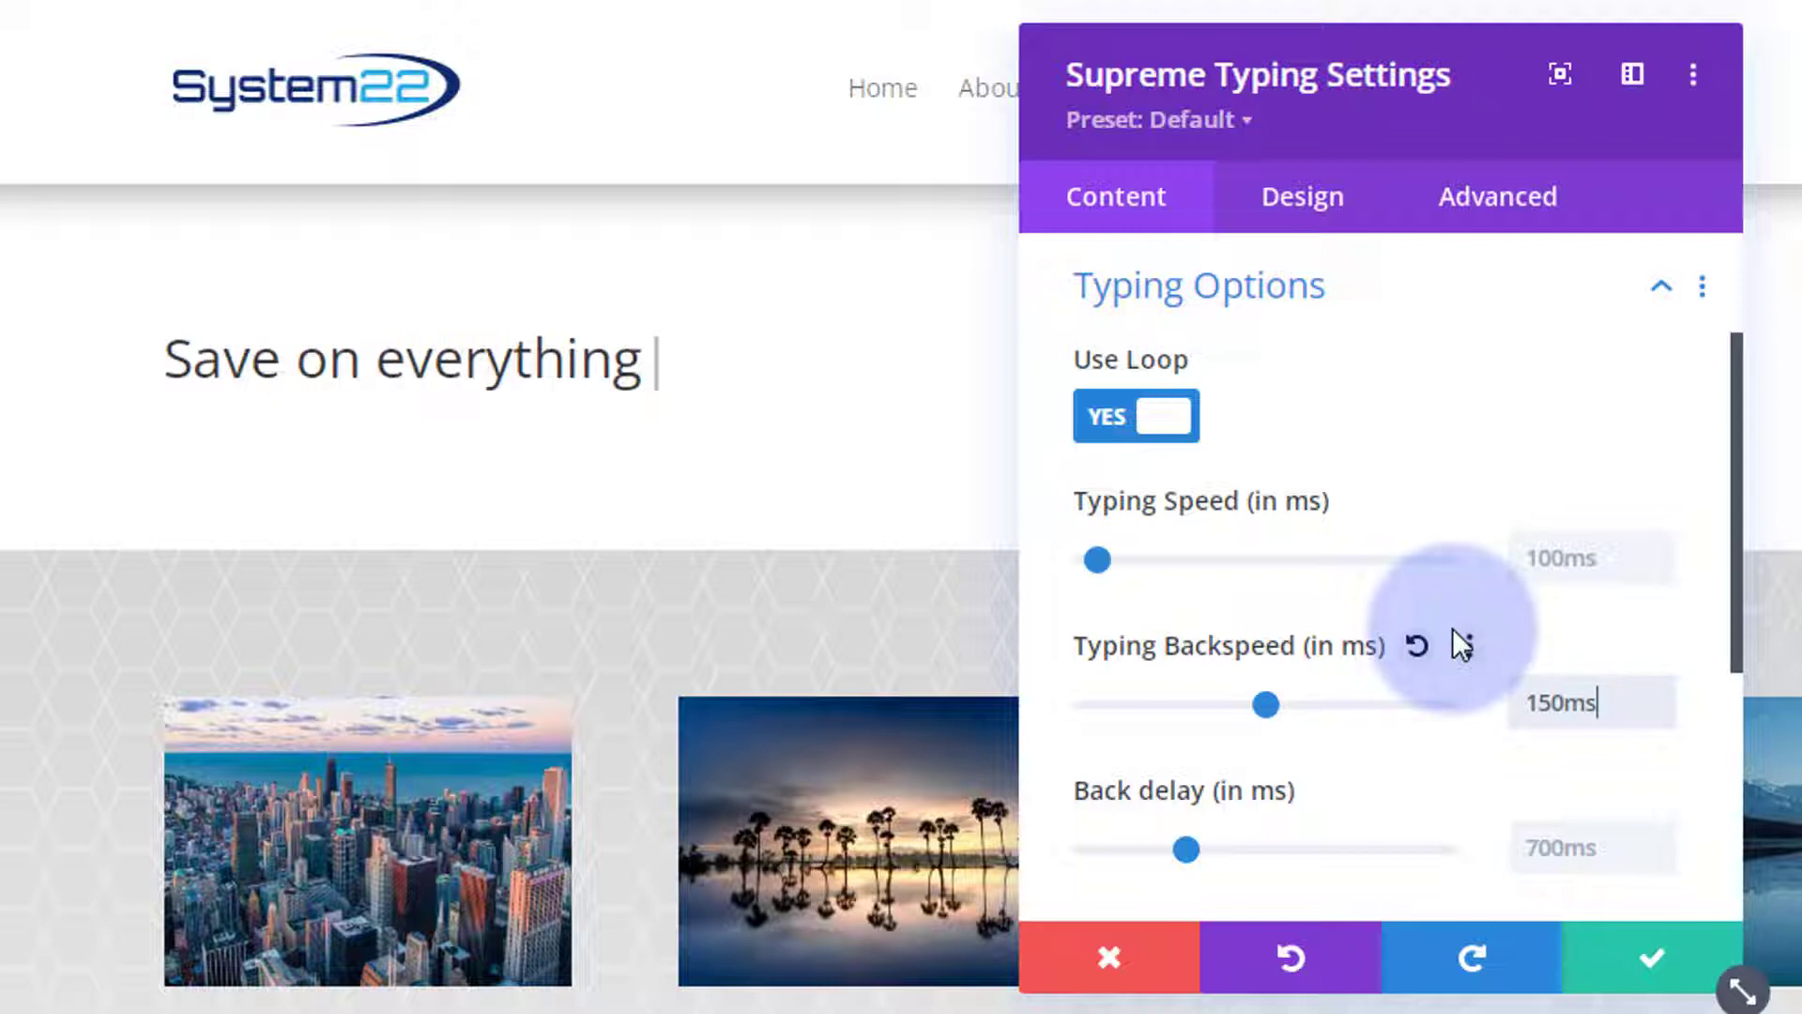
{"action": "scroll", "coordinate": [1411, 766], "scroll_direction": "down", "scroll_amount": 2}
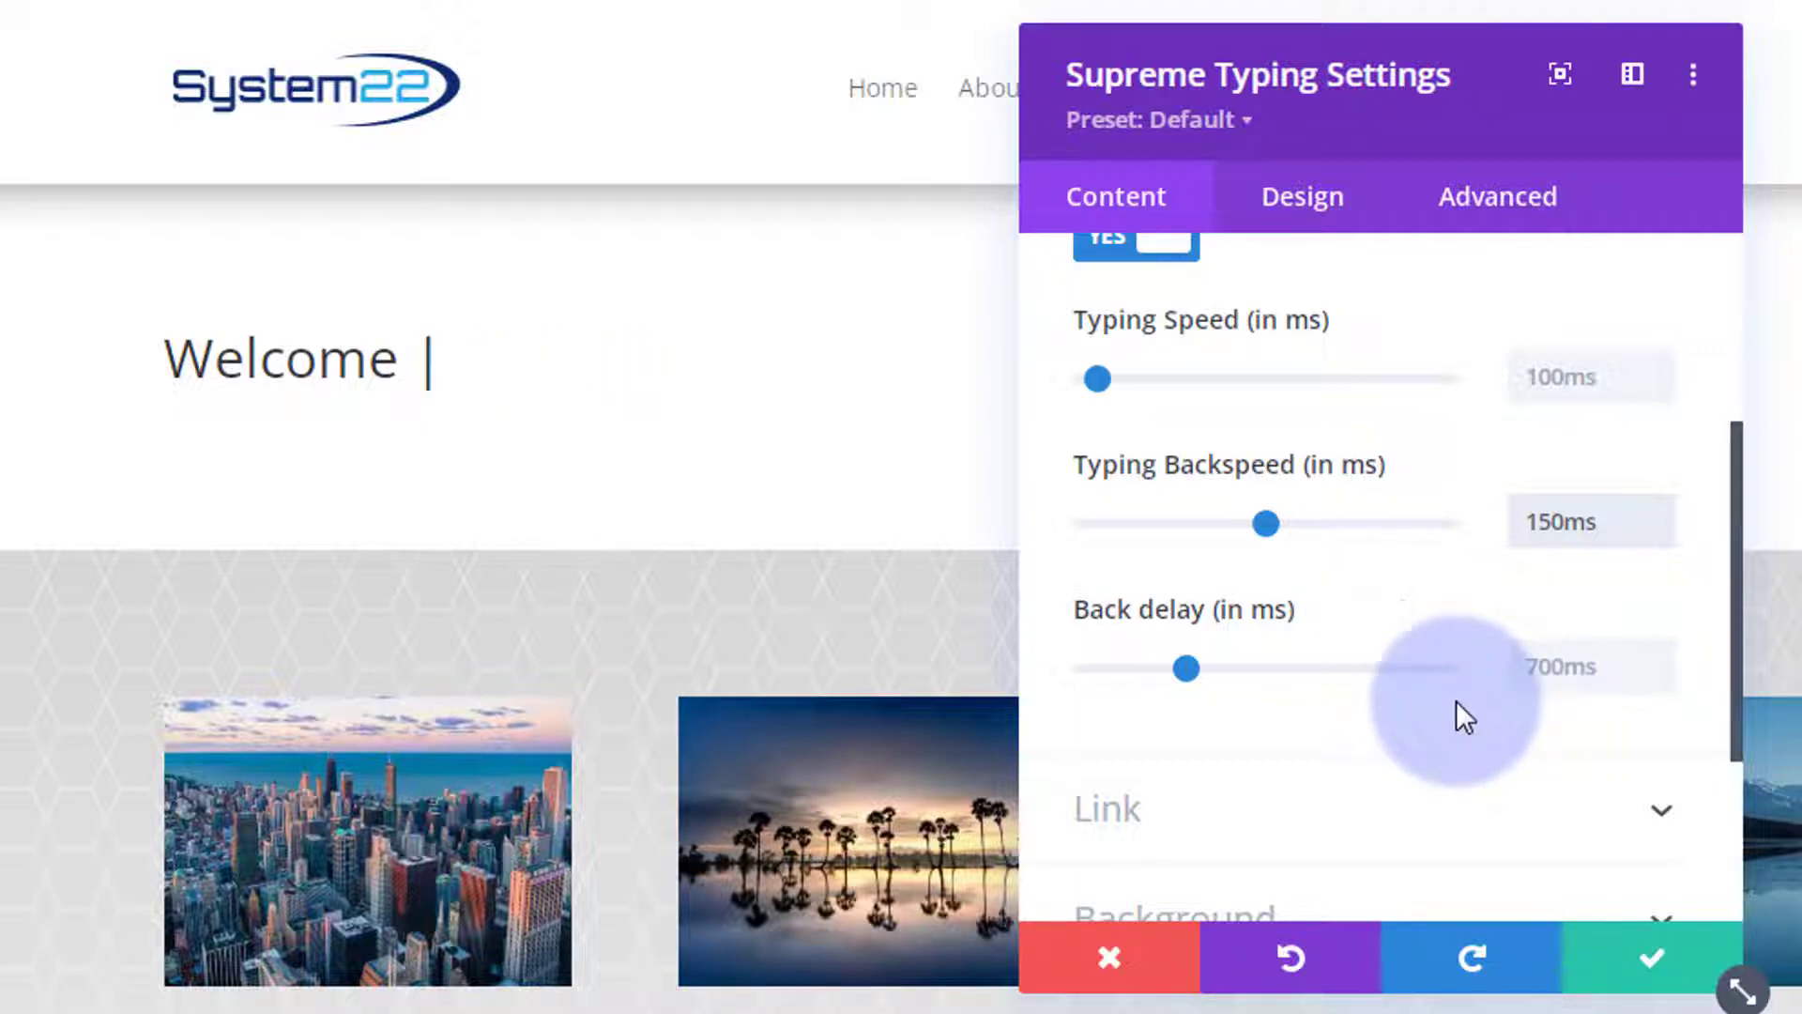
{"action": "left_click", "coordinate": [1513, 662]}
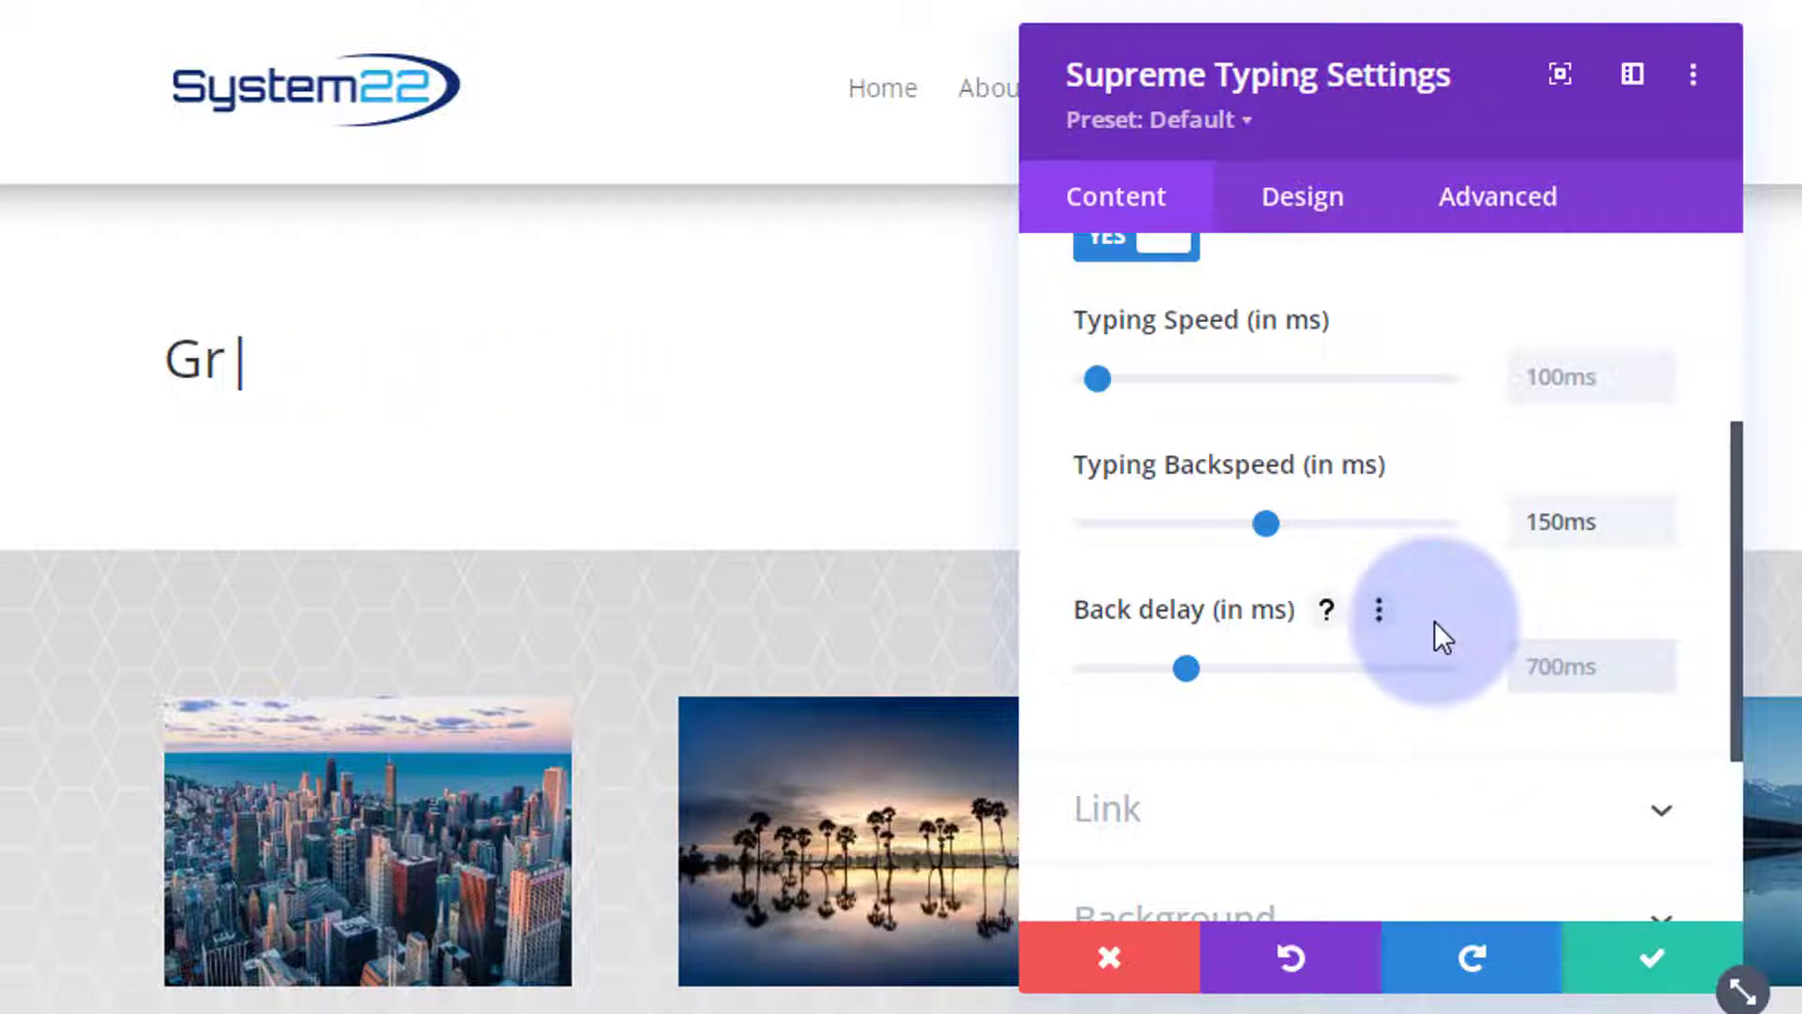
{"action": "type", "text": "1200ms"}
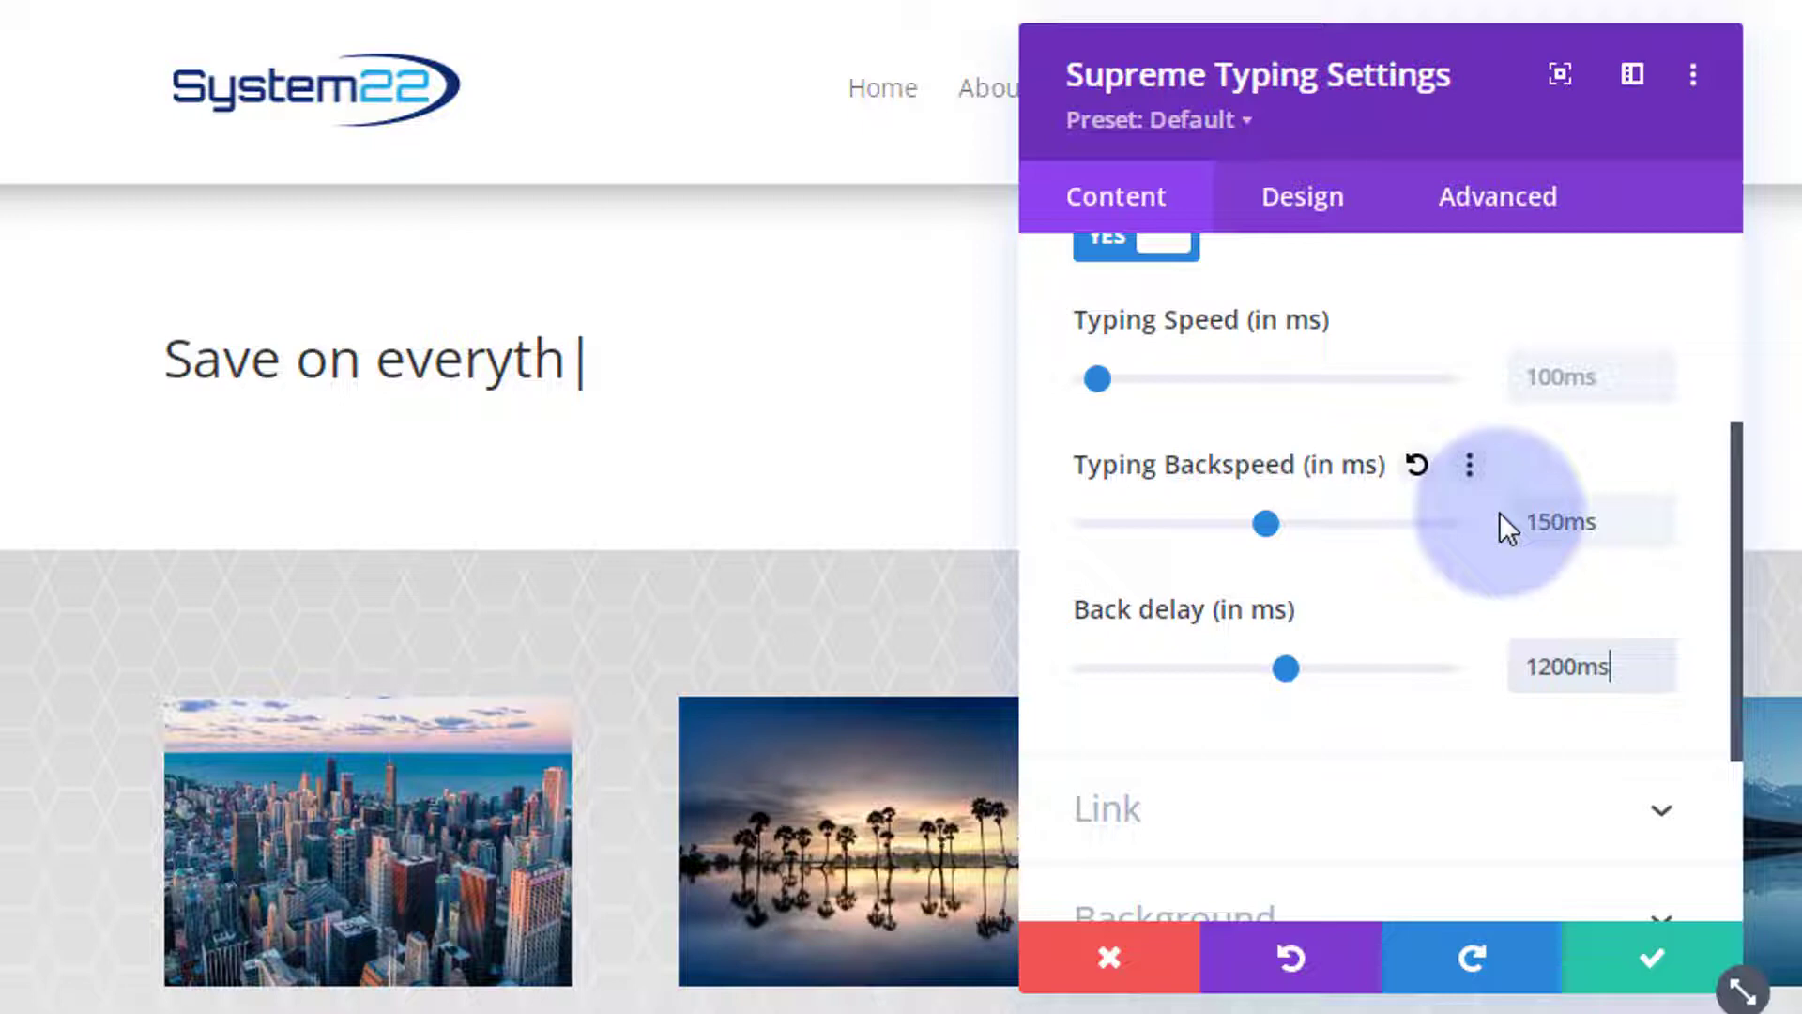
{"action": "left_click", "coordinate": [1539, 522]}
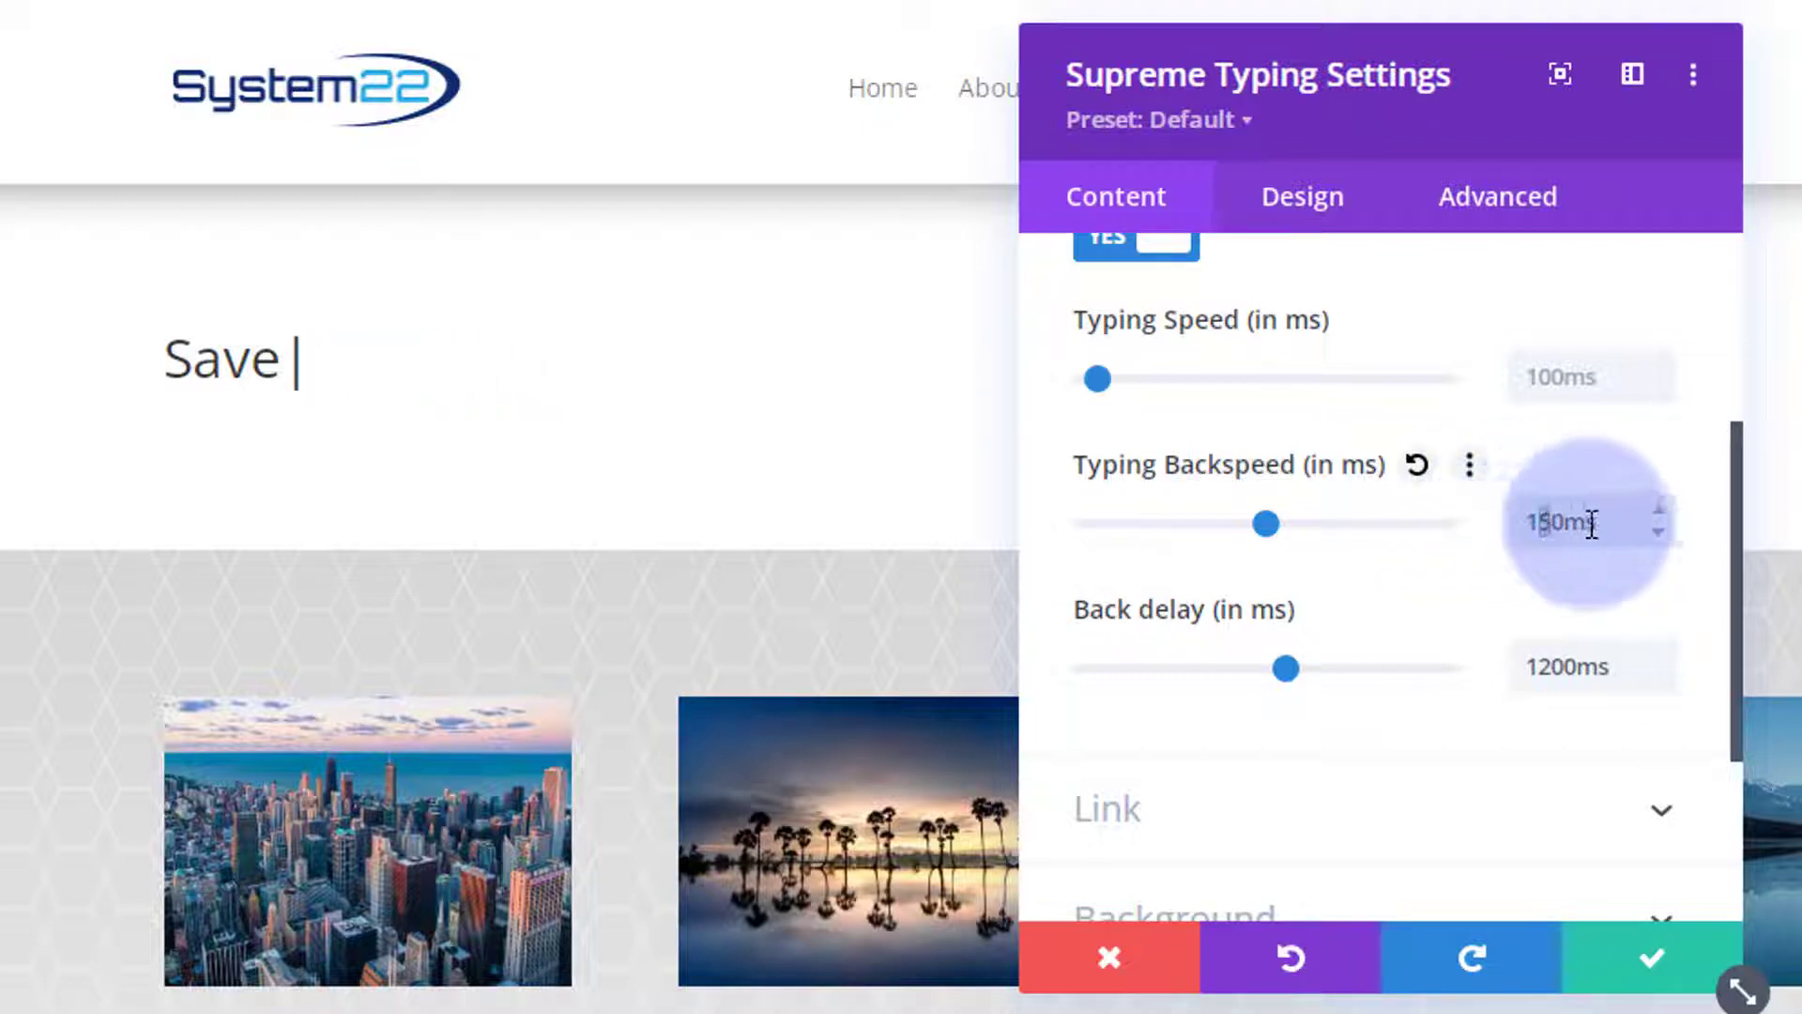
{"action": "key", "text": "Delete"}
{"action": "type", "text": "0"}
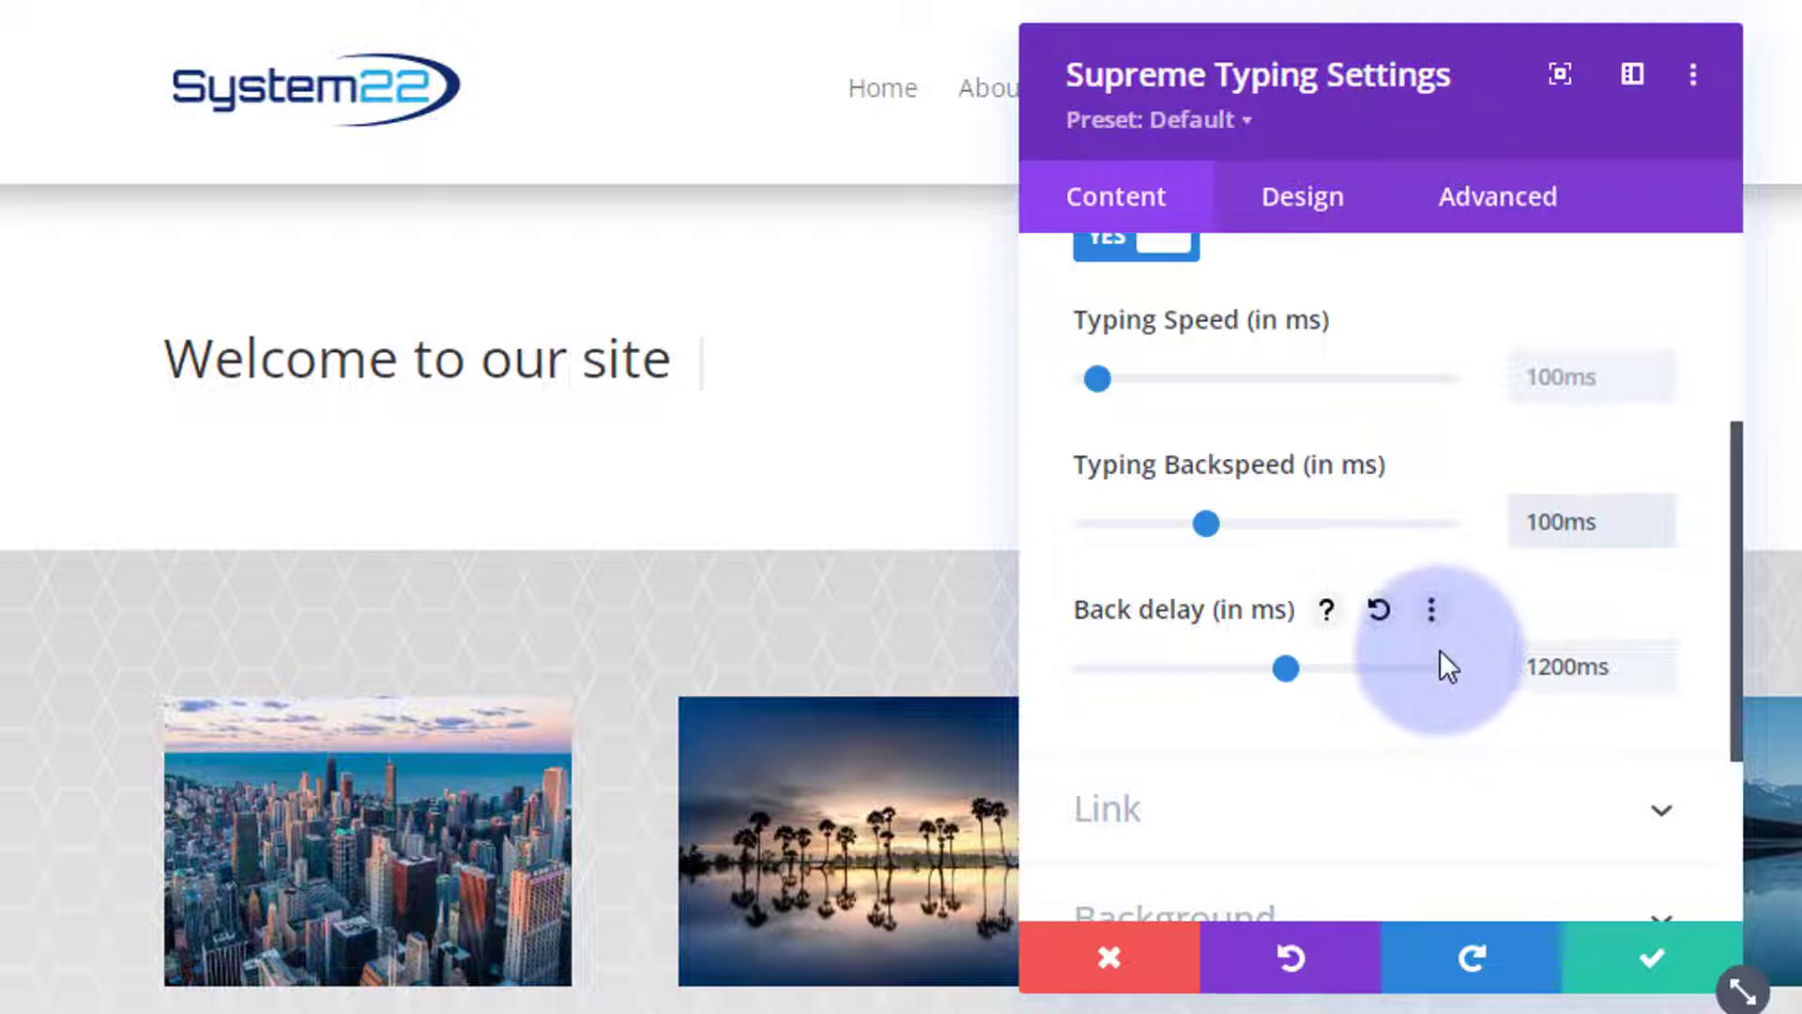
{"action": "scroll", "coordinate": [1440, 652], "scroll_direction": "down", "scroll_amount": 3}
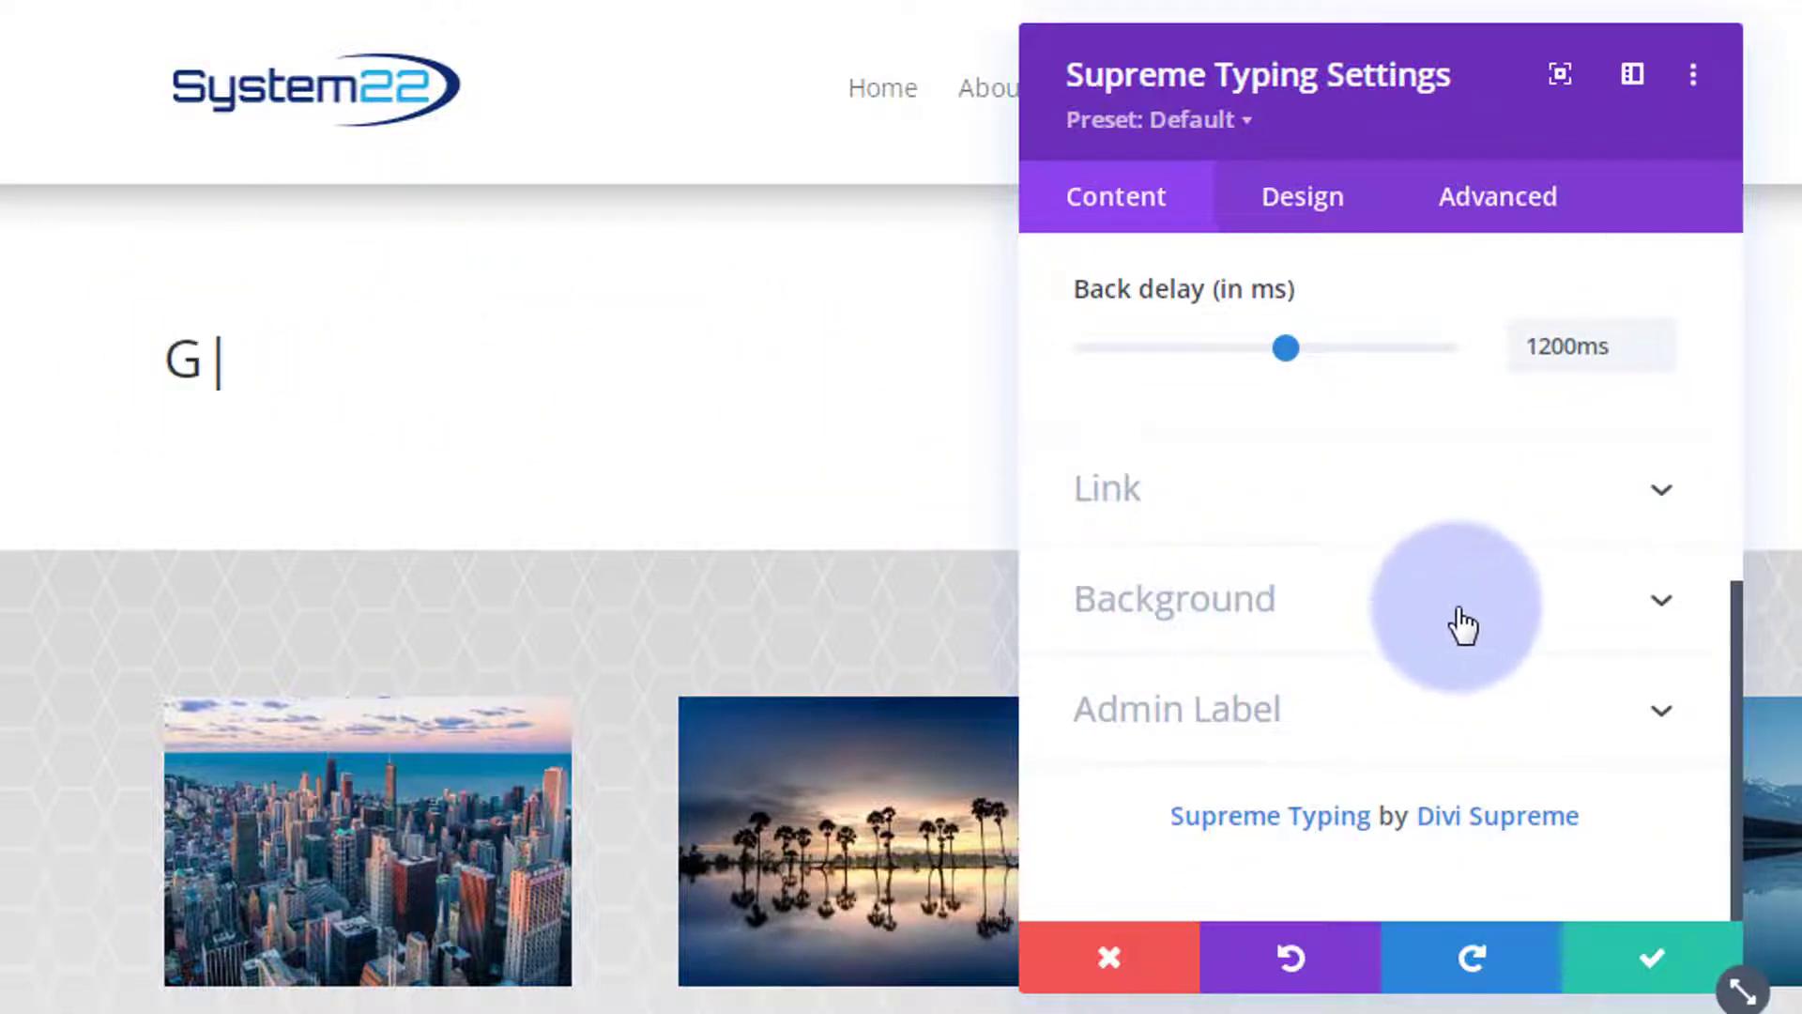
Expand the Link settings, leaving the module URL empty and the target In The Same Window.
{"action": "left_click", "coordinate": [1220, 490]}
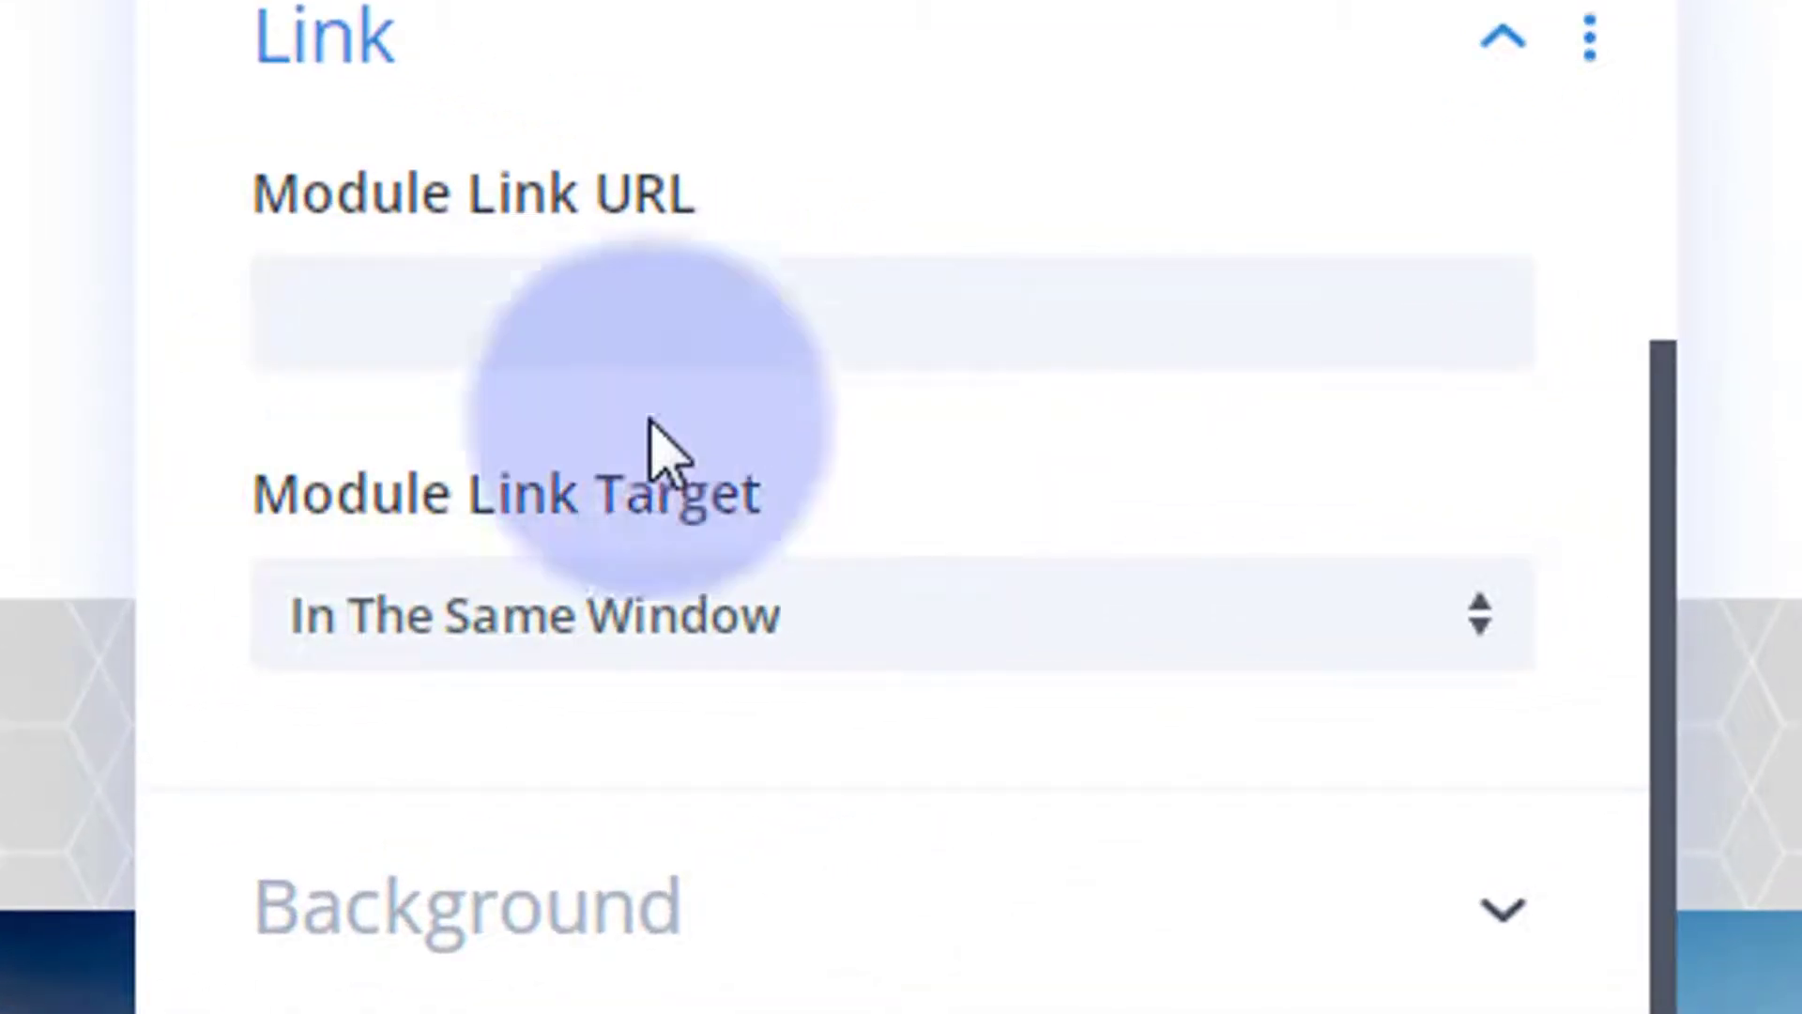
{"action": "left_click", "coordinate": [306, 301]}
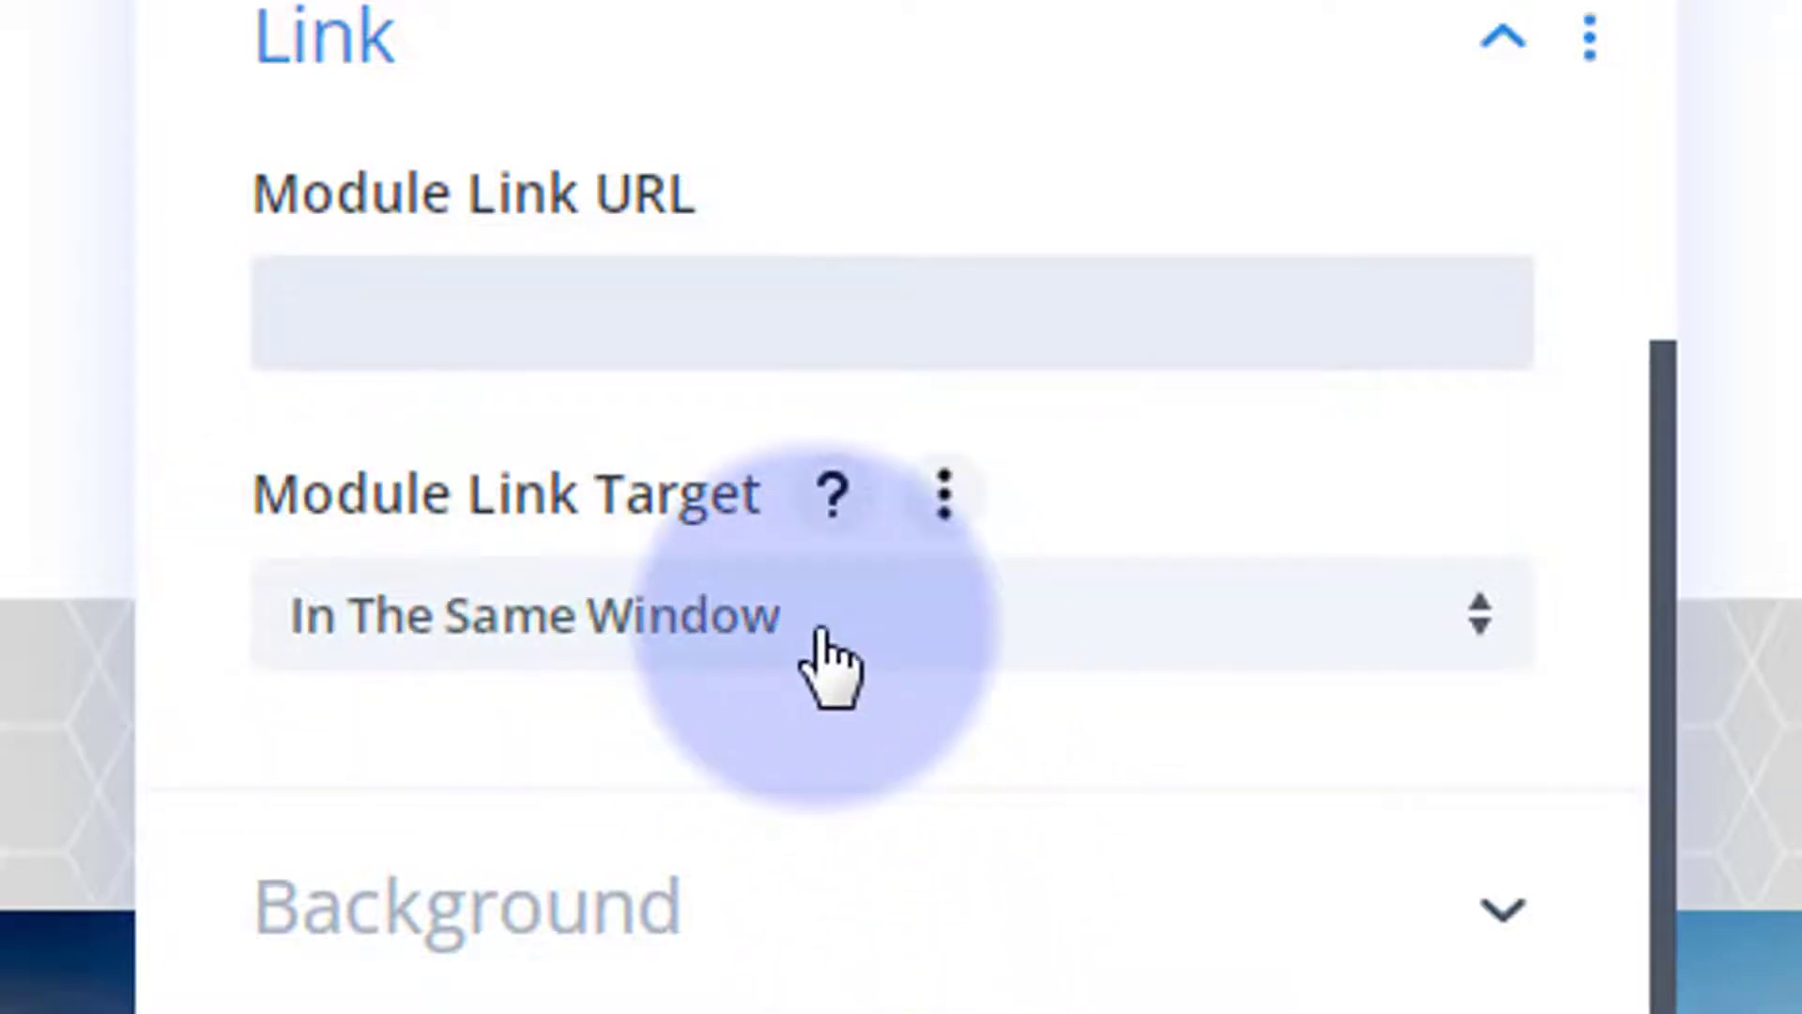
{"action": "left_click", "coordinate": [1041, 662]}
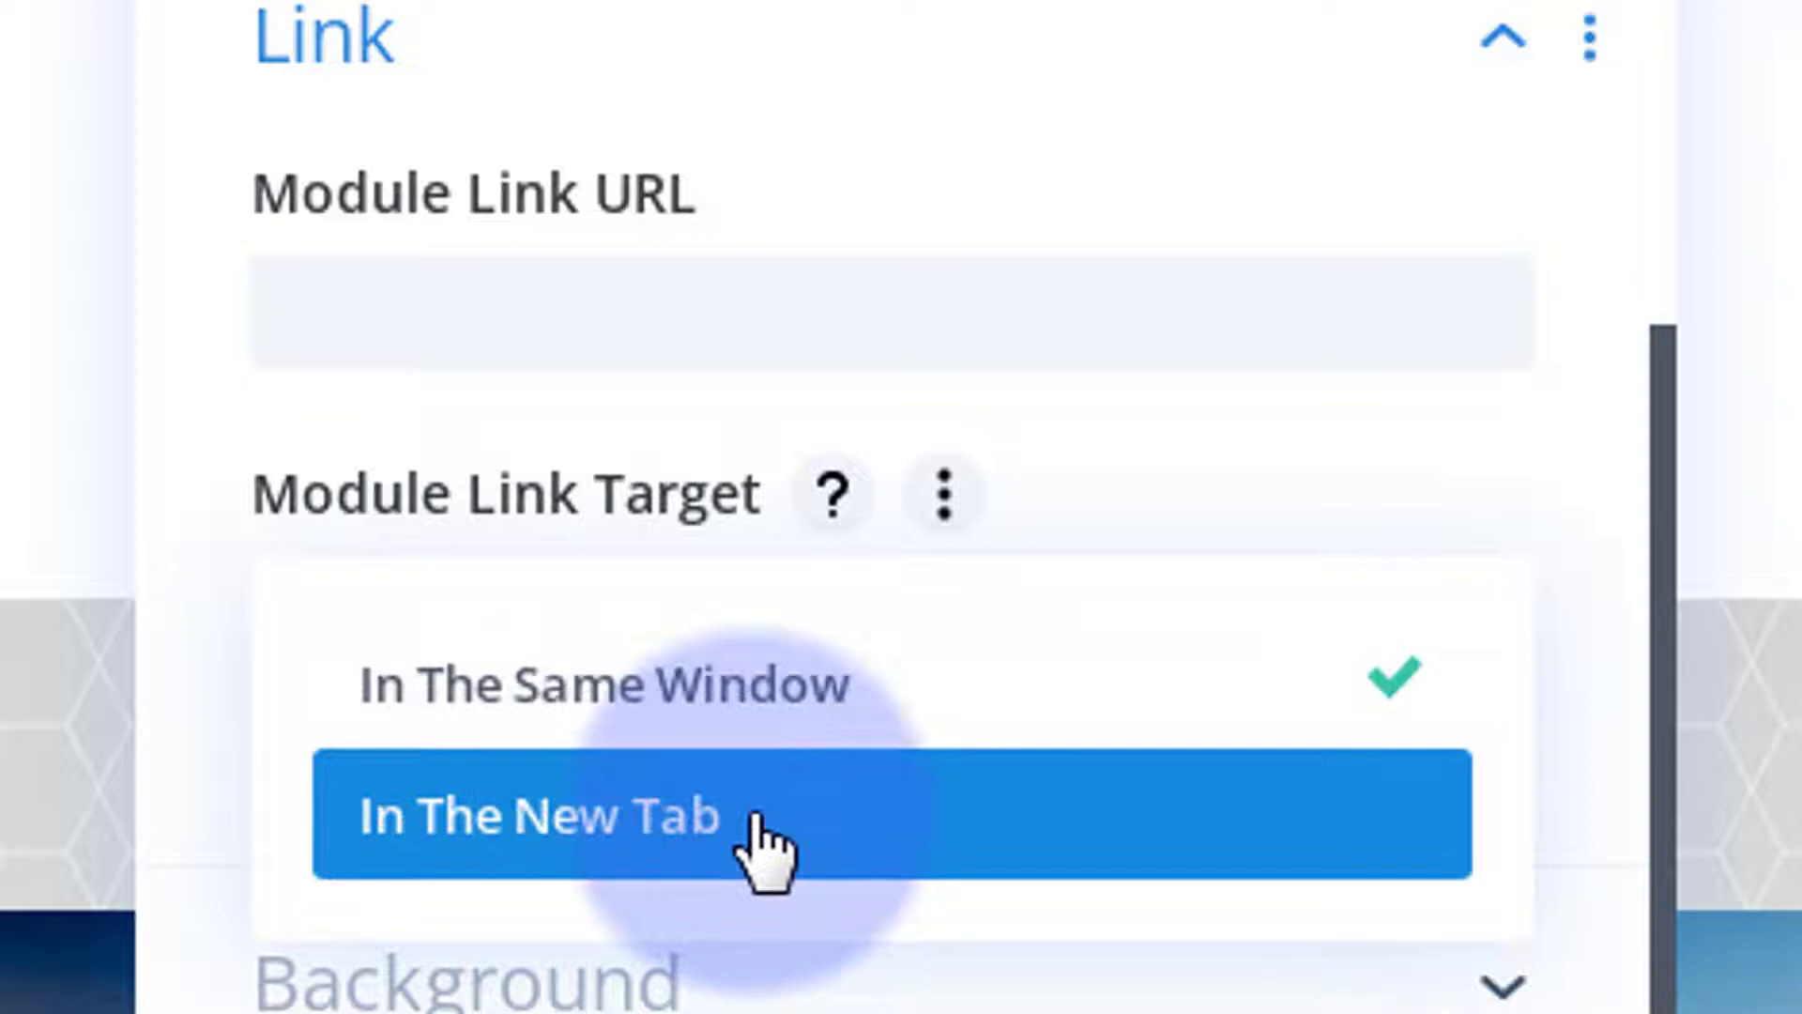
{"action": "left_click", "coordinate": [277, 643]}
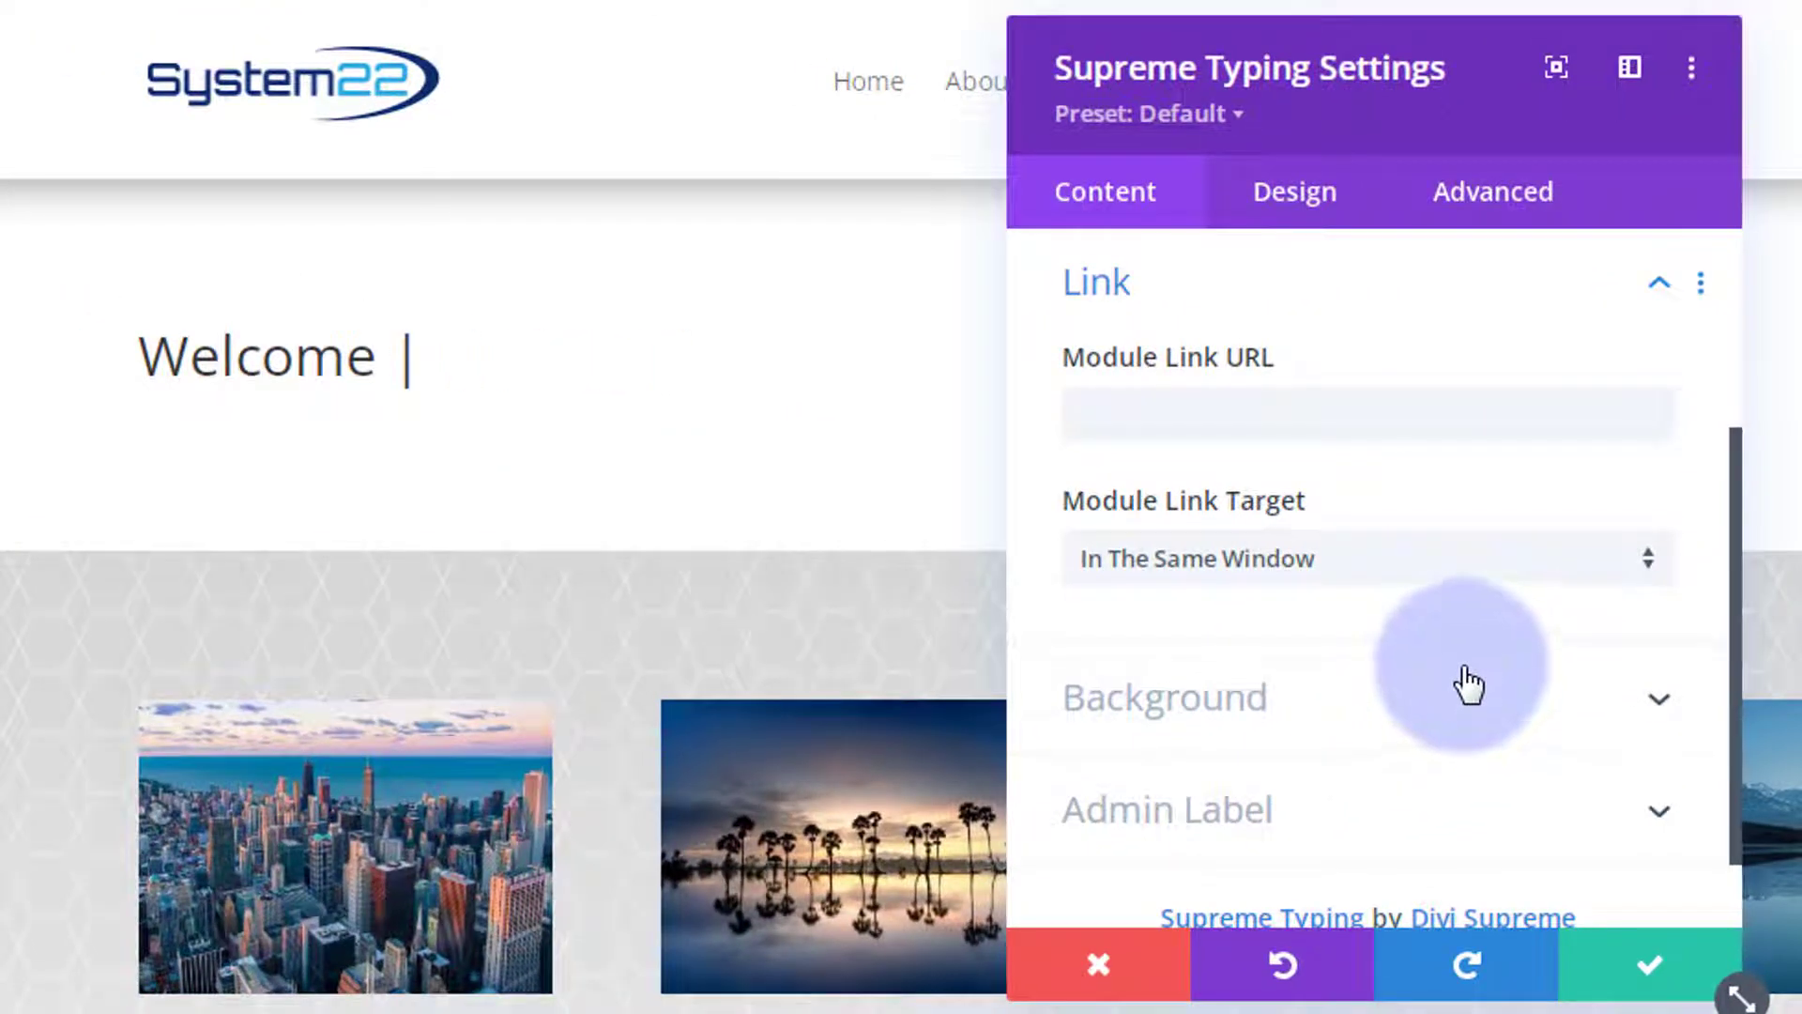
Give the Supreme Typing module a solid purple #8300e9 background from the swatches.
{"action": "left_click", "coordinate": [1399, 741]}
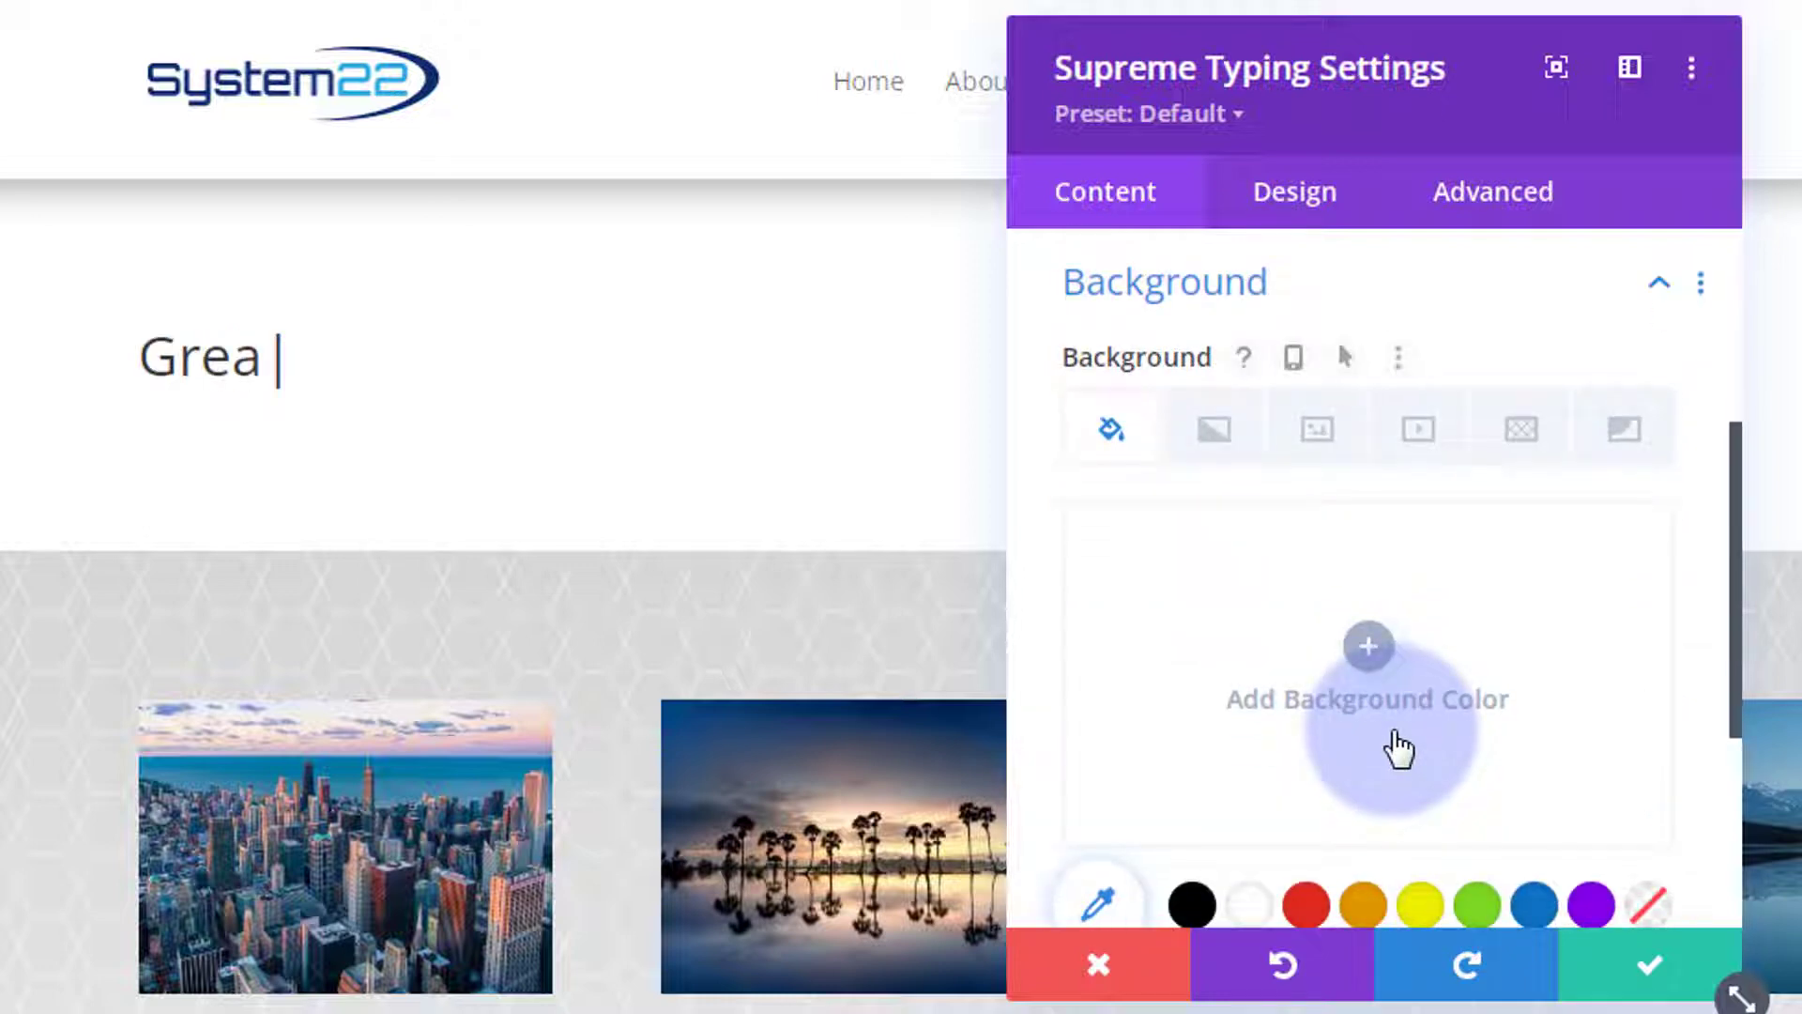
{"action": "scroll", "coordinate": [1398, 707], "scroll_direction": "down", "scroll_amount": 2}
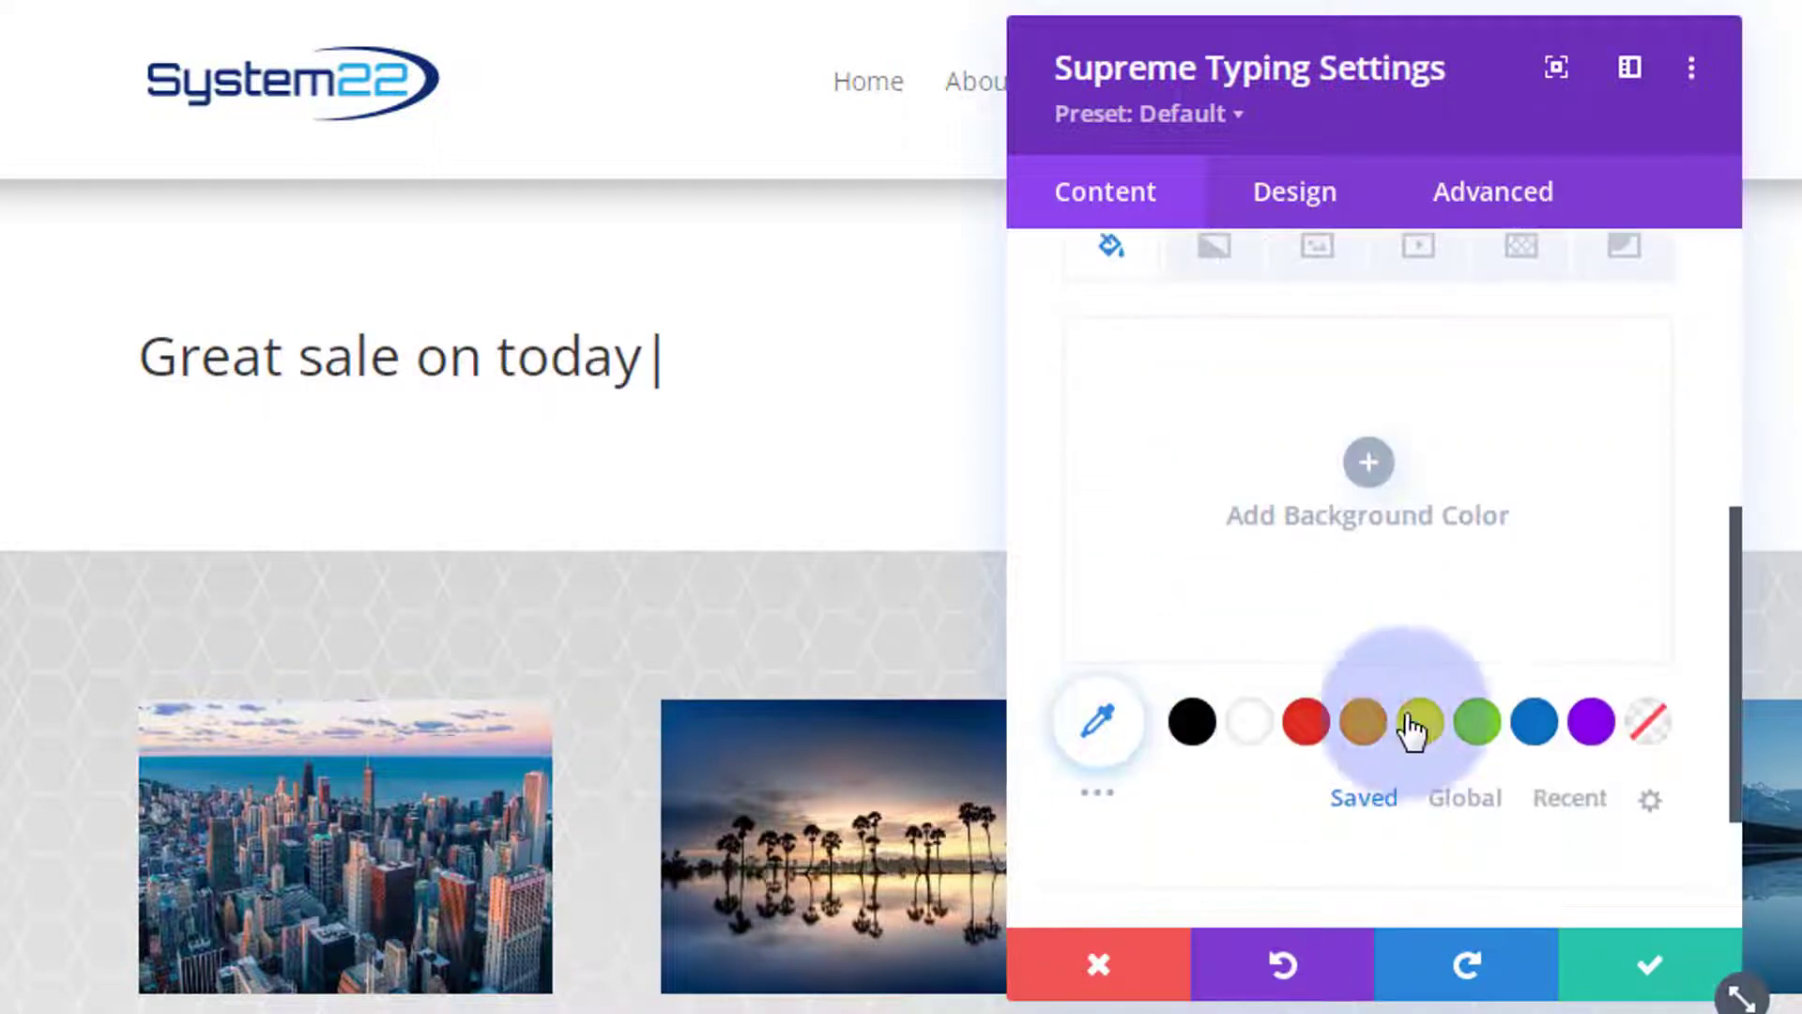
{"action": "left_click", "coordinate": [1592, 723]}
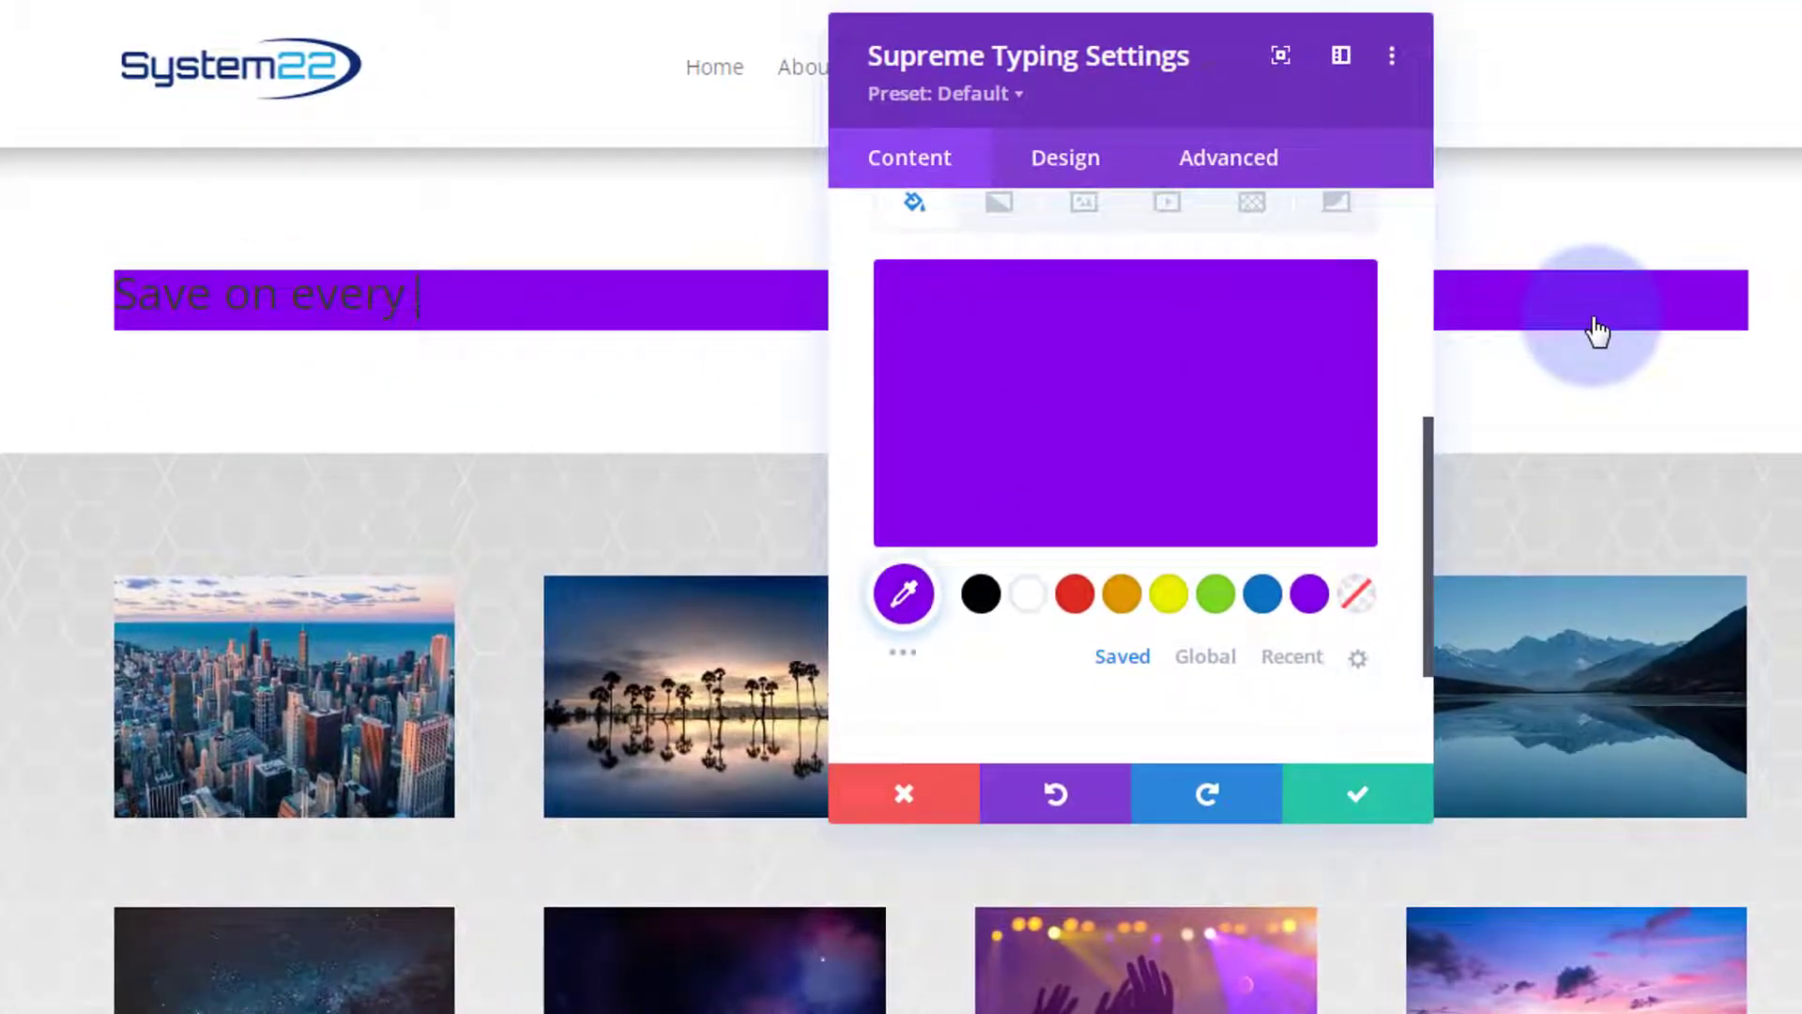
{"action": "mouse_move", "coordinate": [1147, 445]}
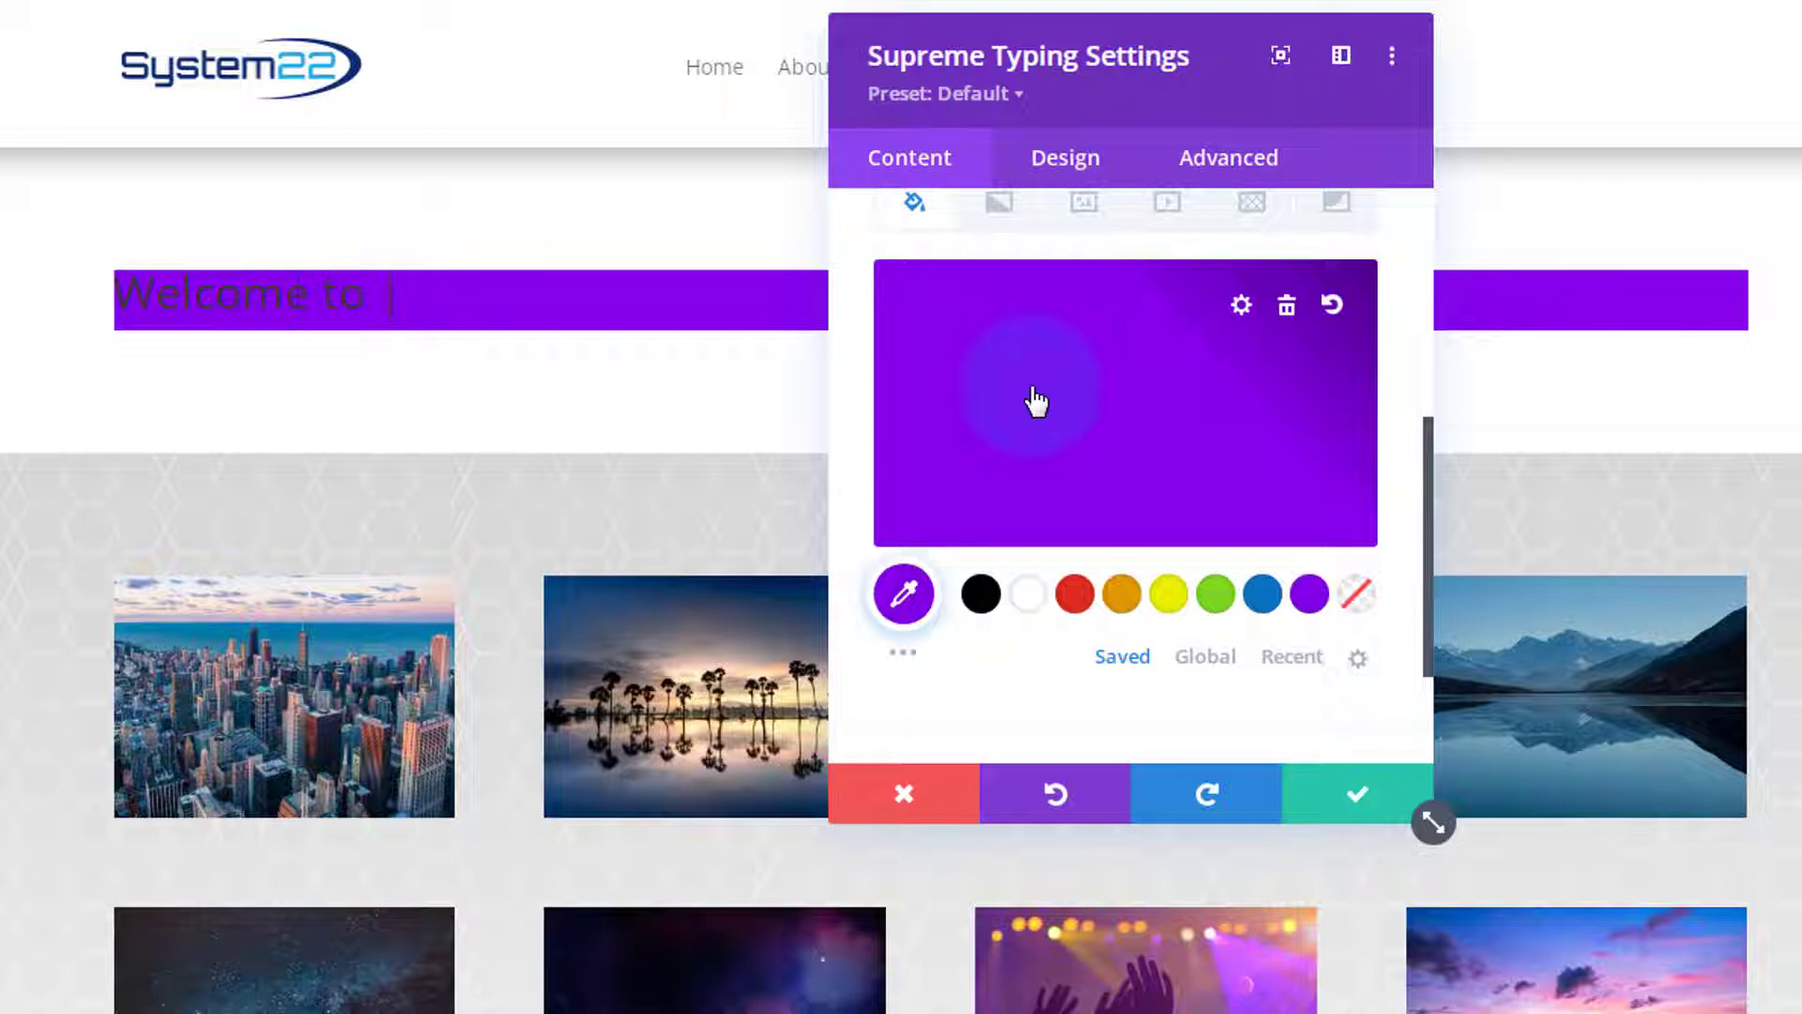
{"action": "scroll", "coordinate": [1037, 394], "scroll_direction": "down", "scroll_amount": 2}
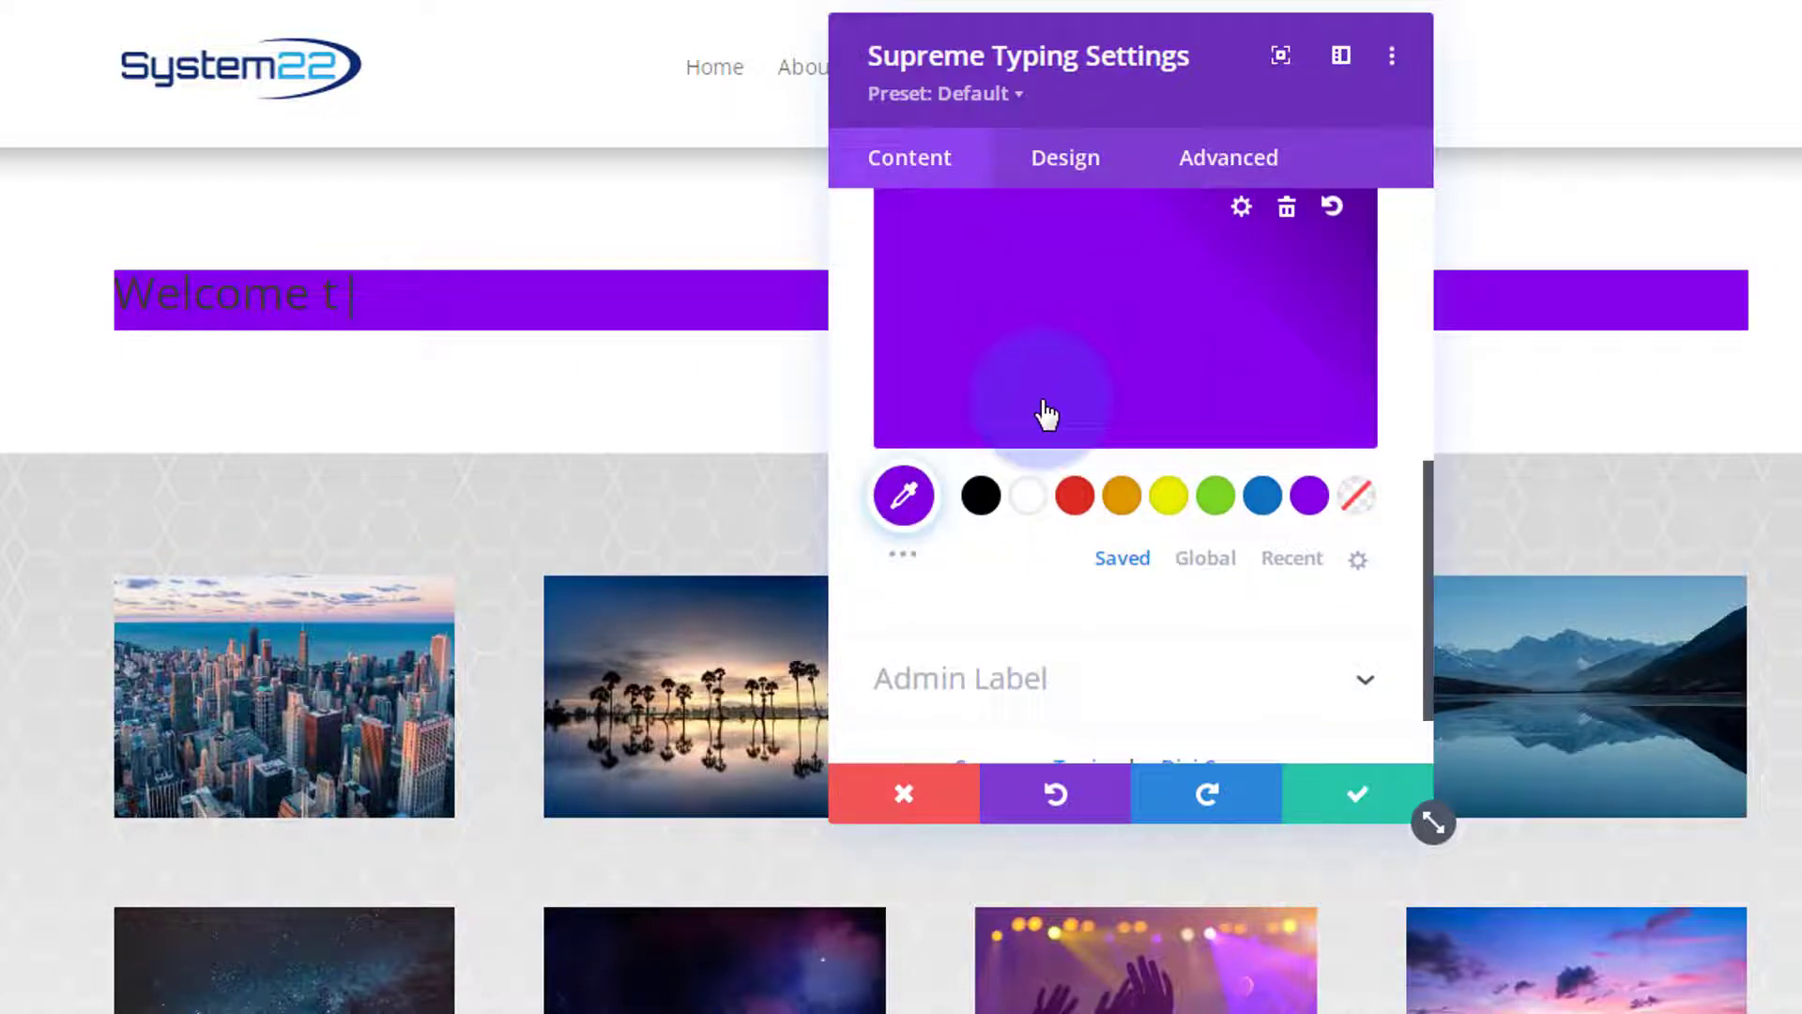
On the Design tab, expand Main Text and show the Main Font list, still set to Default.
{"action": "left_click", "coordinate": [1070, 161]}
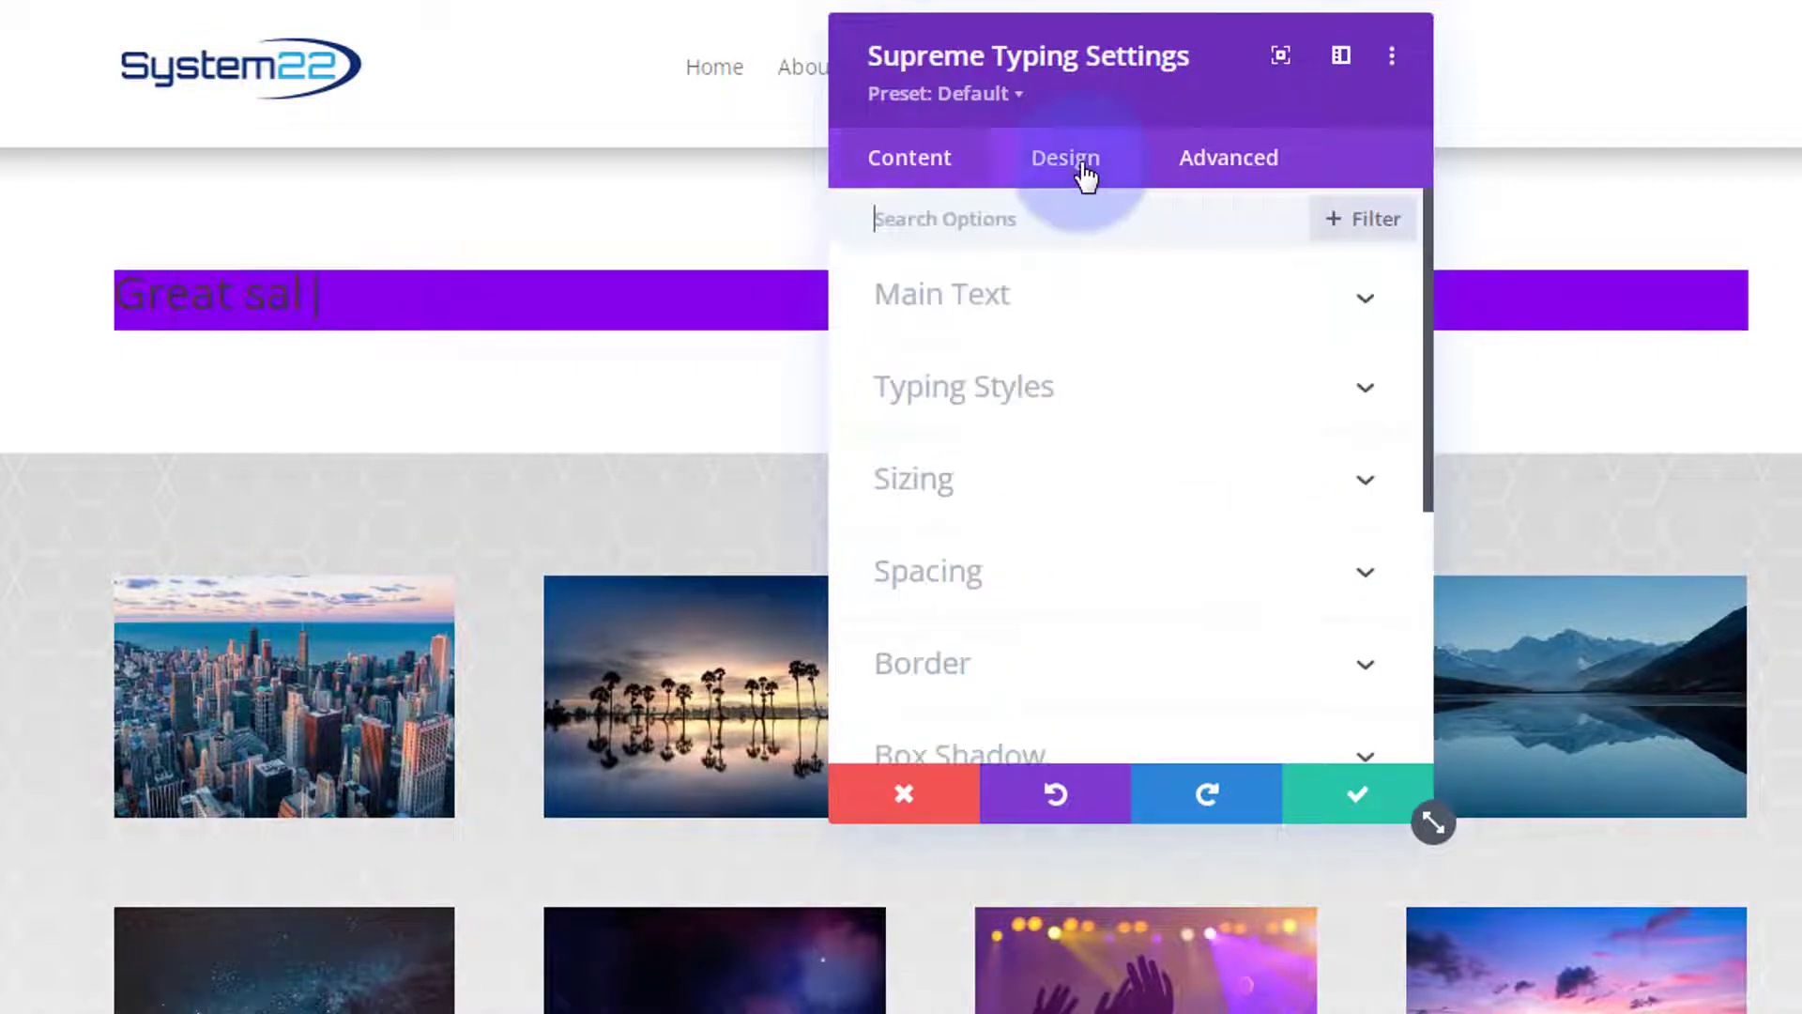
{"action": "left_click", "coordinate": [1119, 329]}
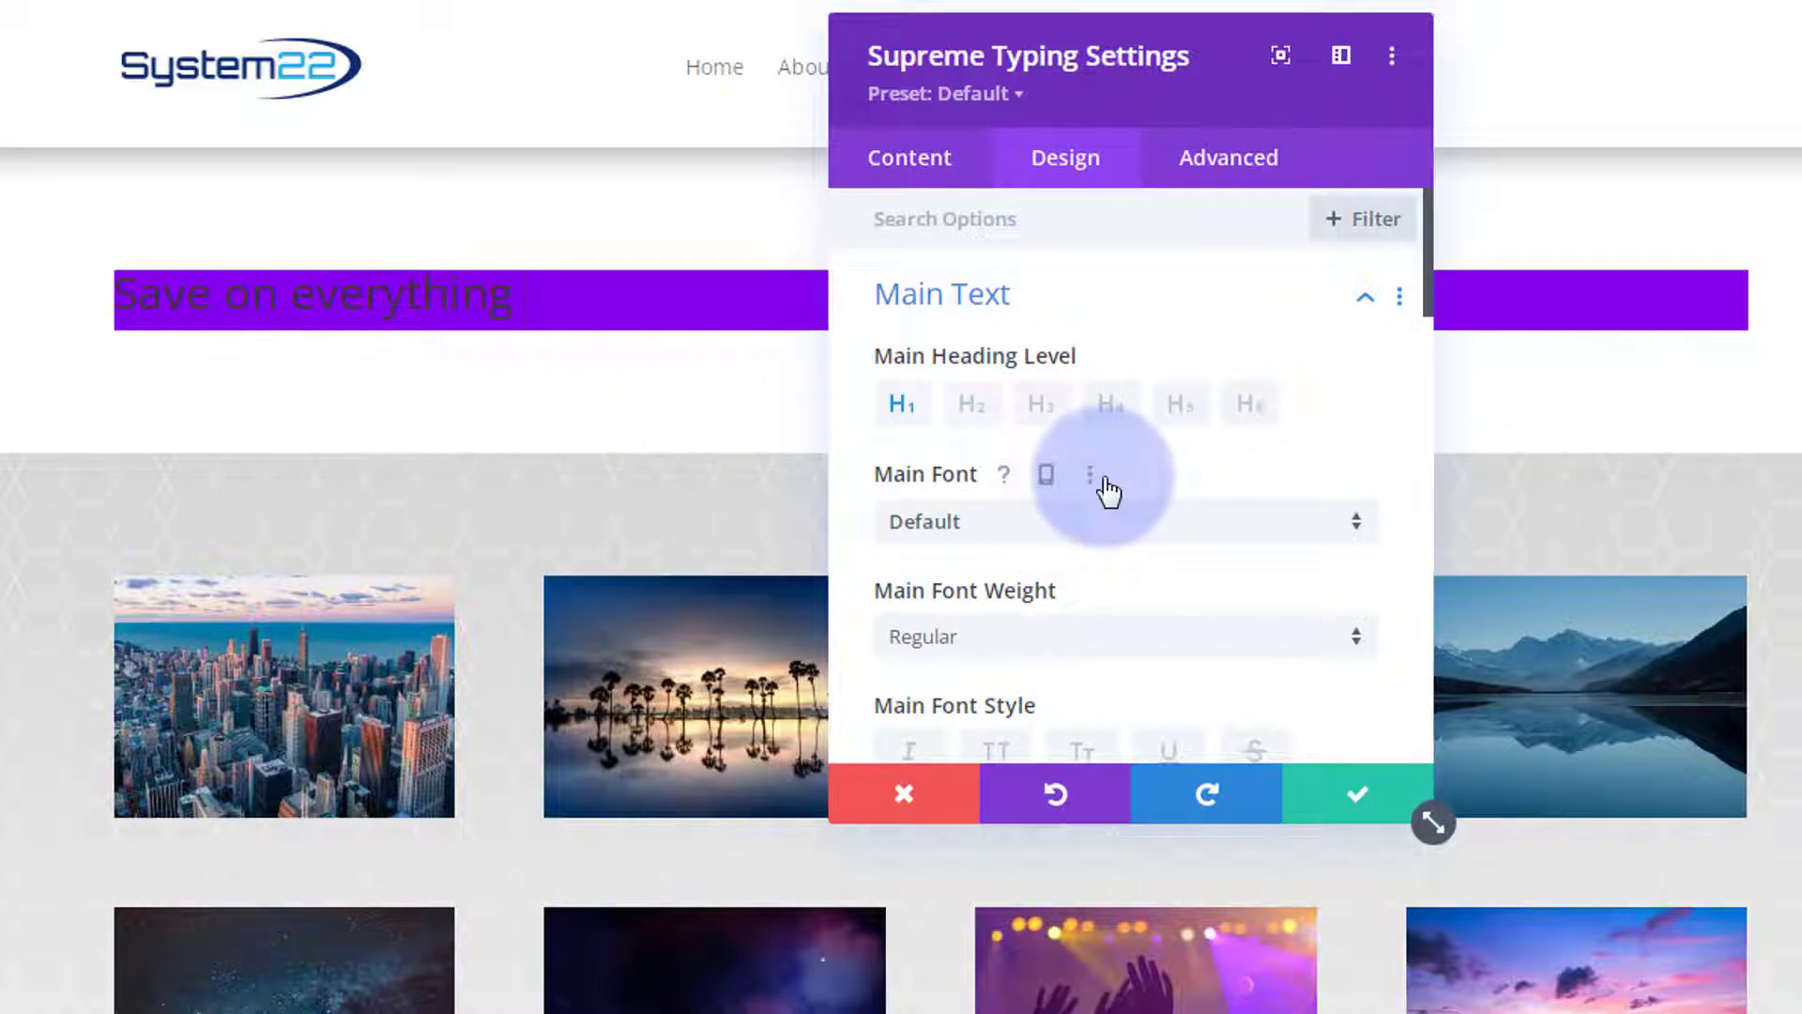
{"action": "scroll", "coordinate": [1213, 408], "scroll_direction": "down", "scroll_amount": 3}
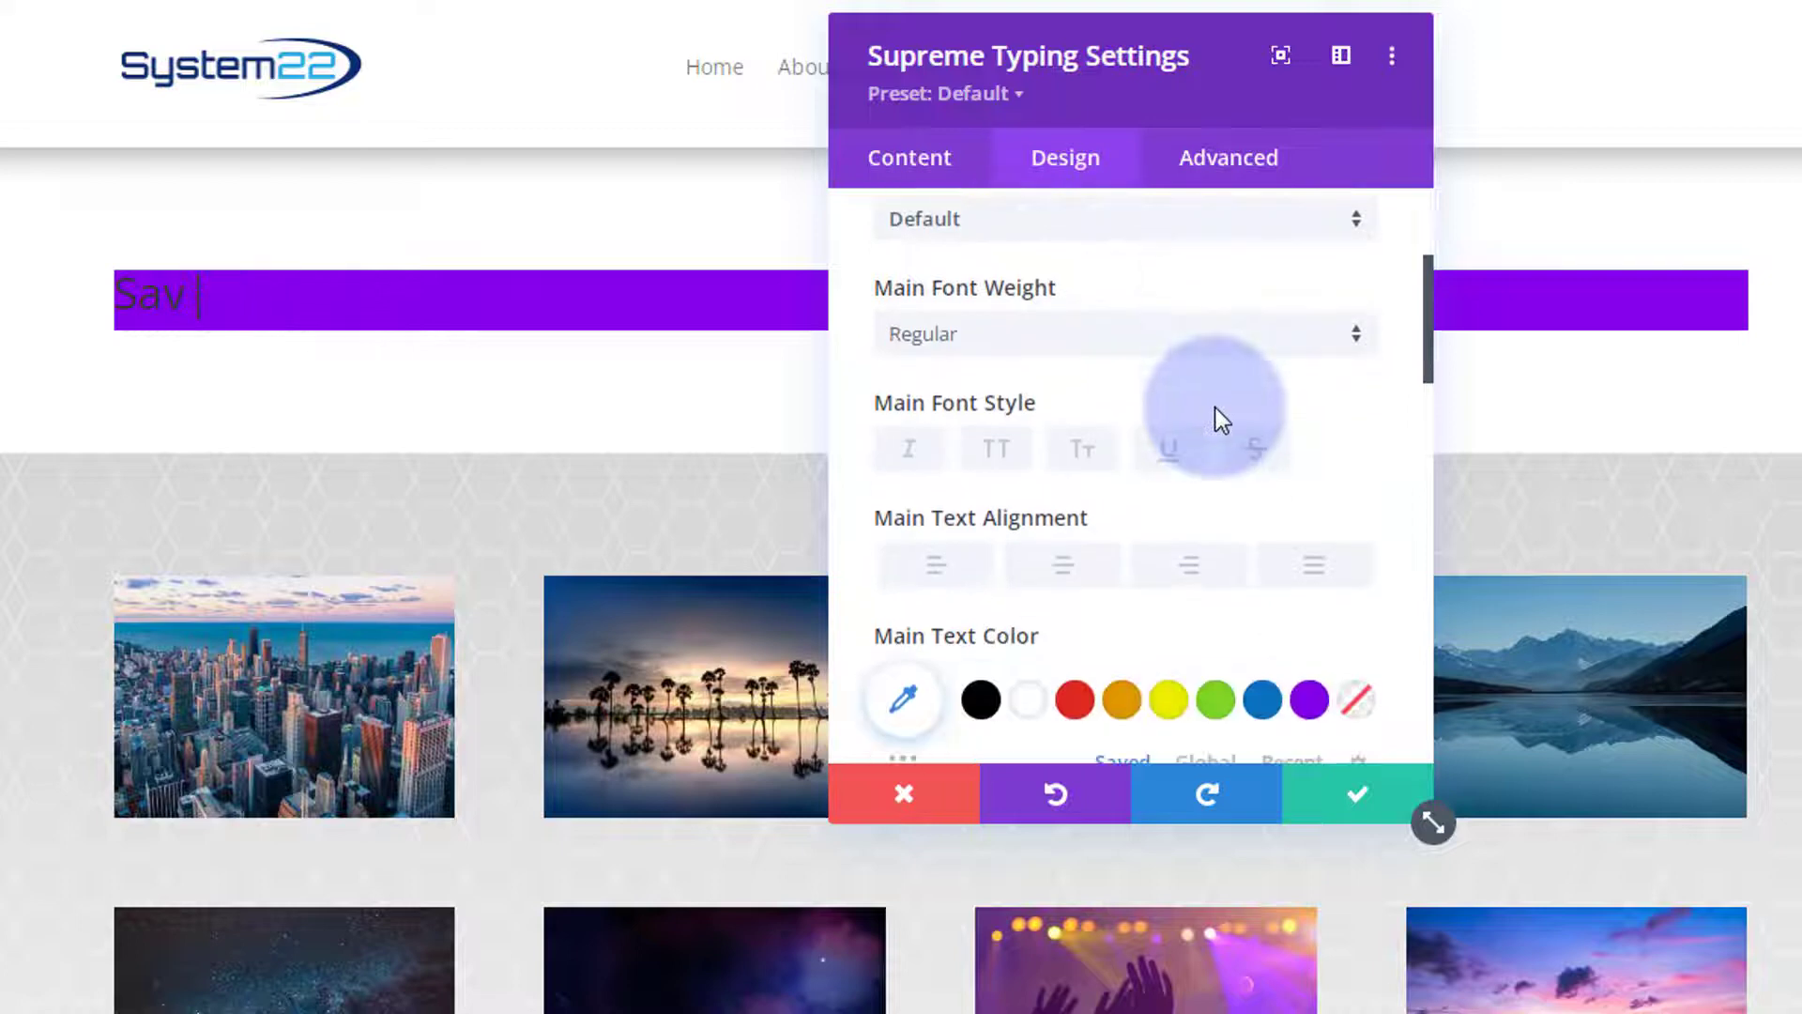
{"action": "left_click", "coordinate": [1045, 225]}
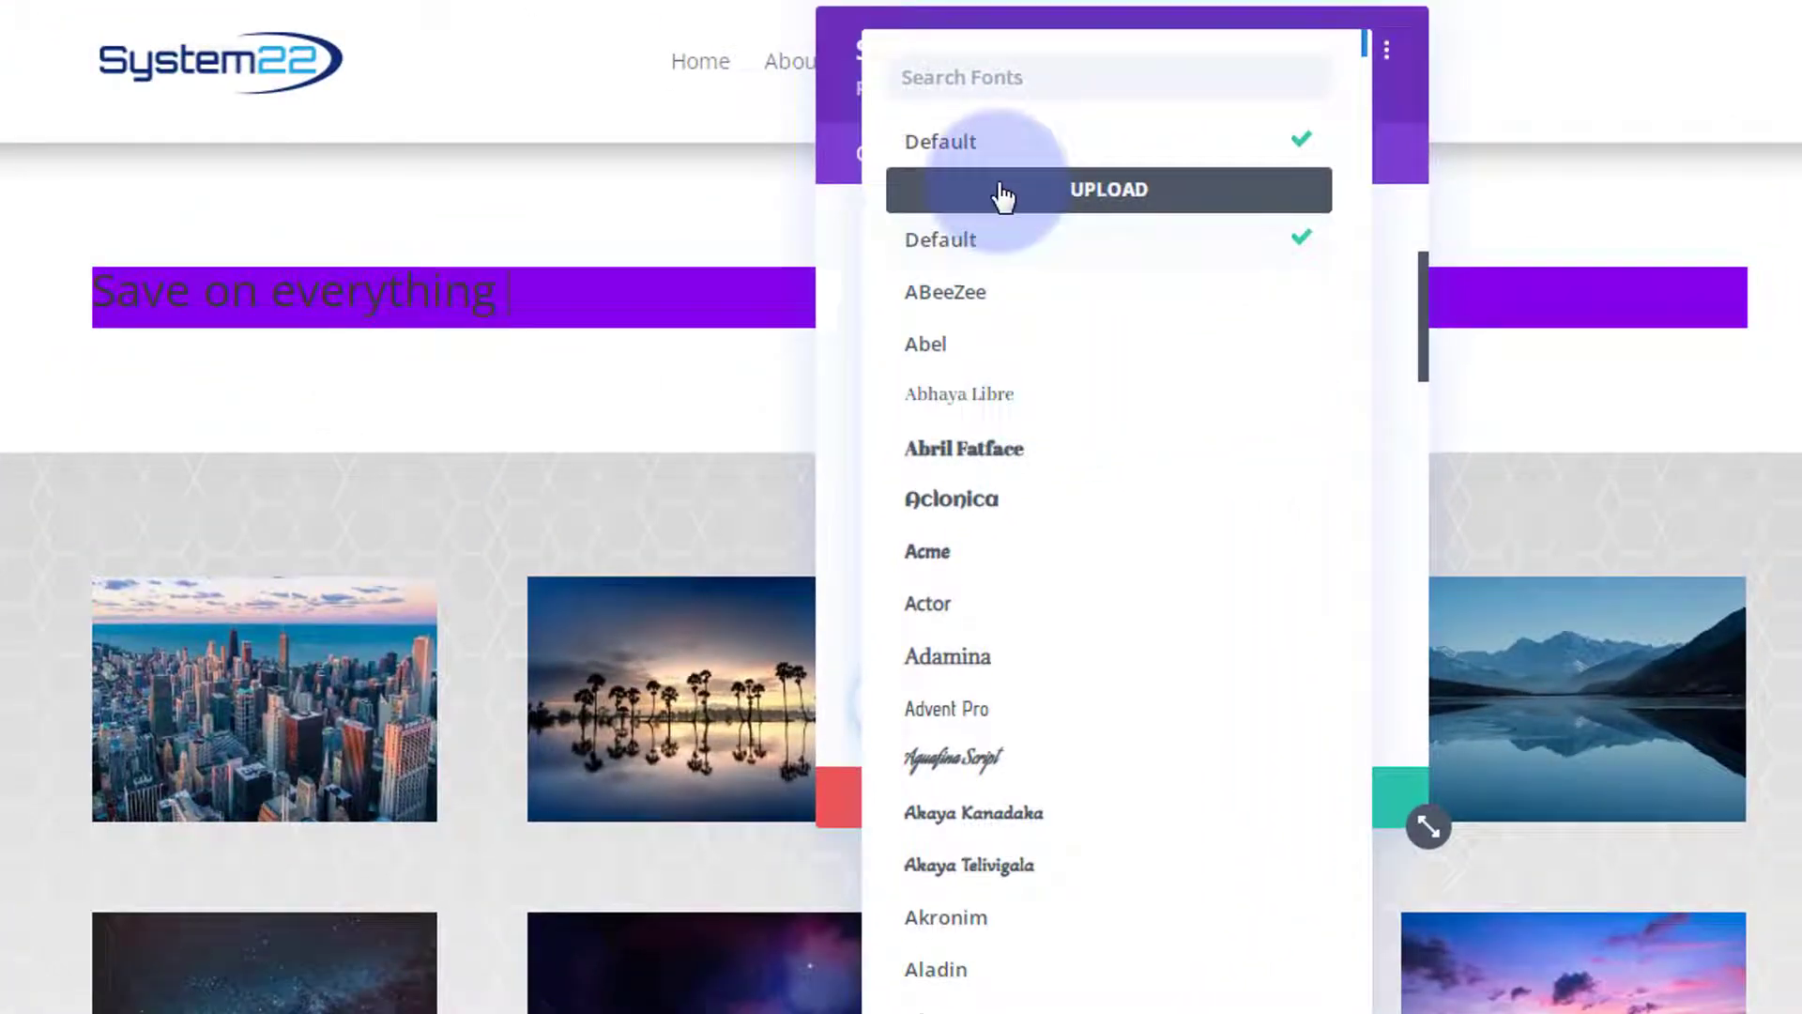
Keep the default font and make the headline bold, white and centred on the purple band.
{"action": "left_click", "coordinate": [832, 146]}
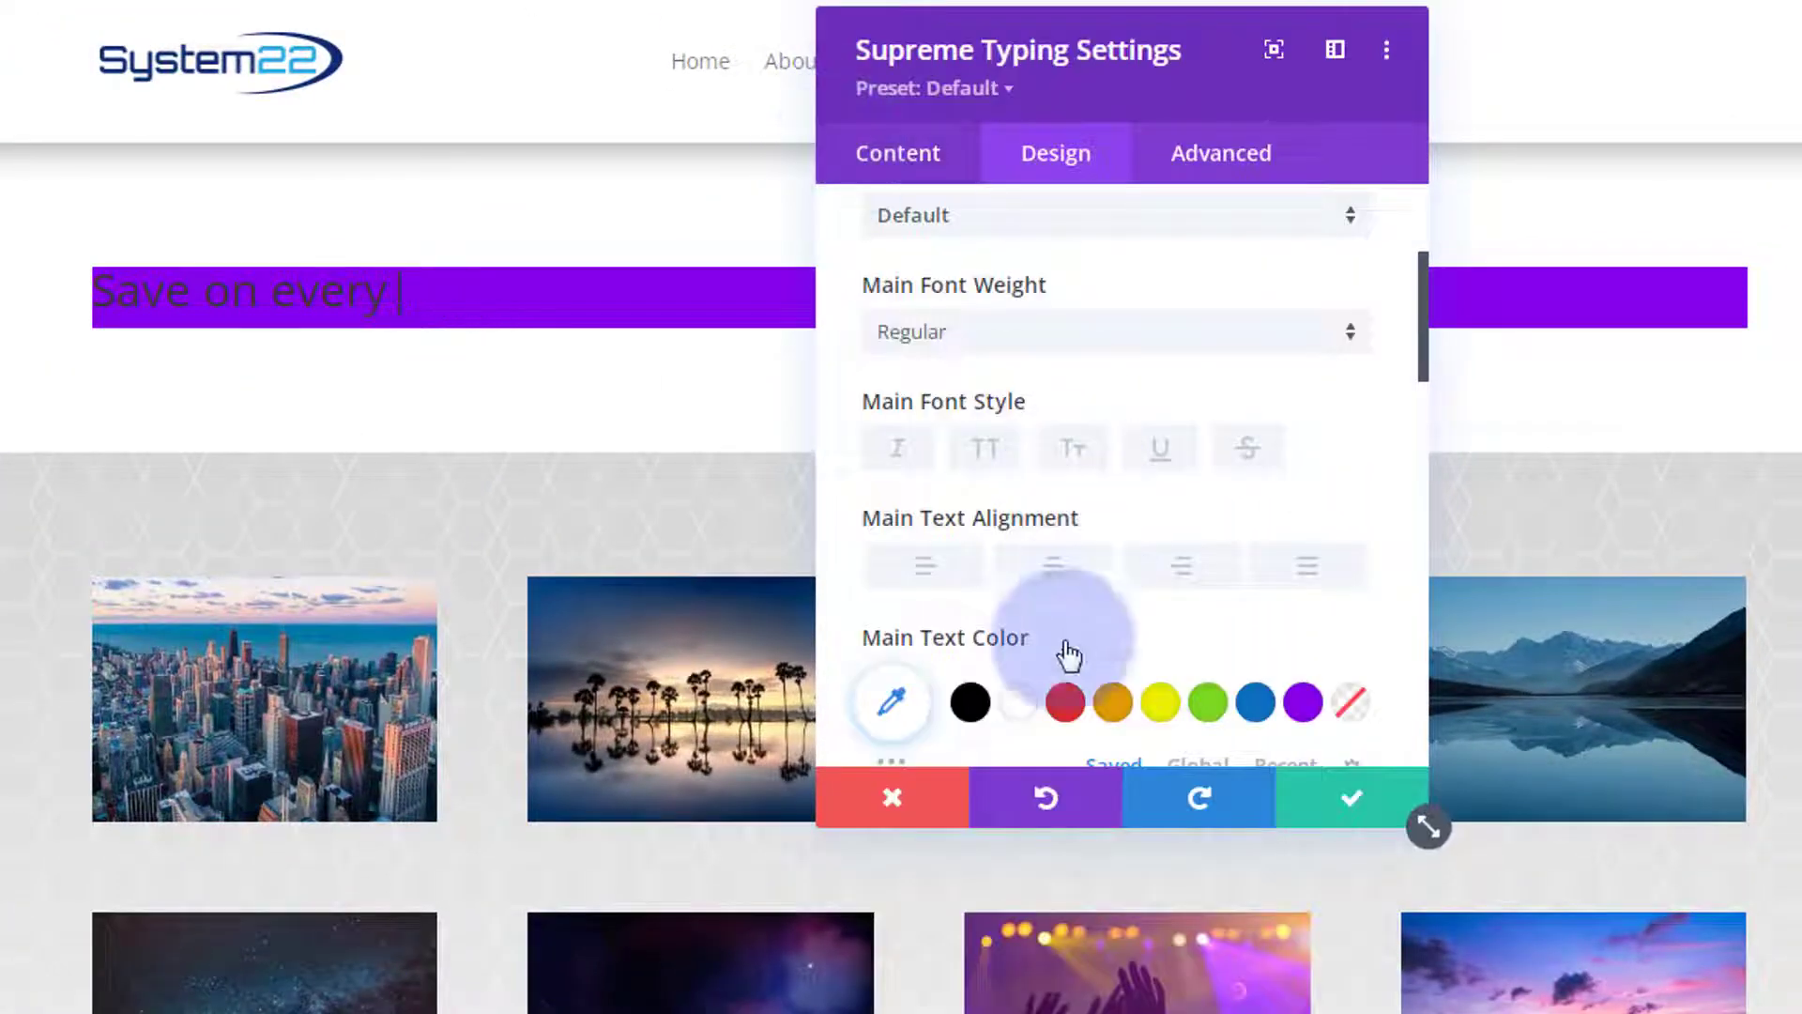
{"action": "left_click", "coordinate": [1034, 338]}
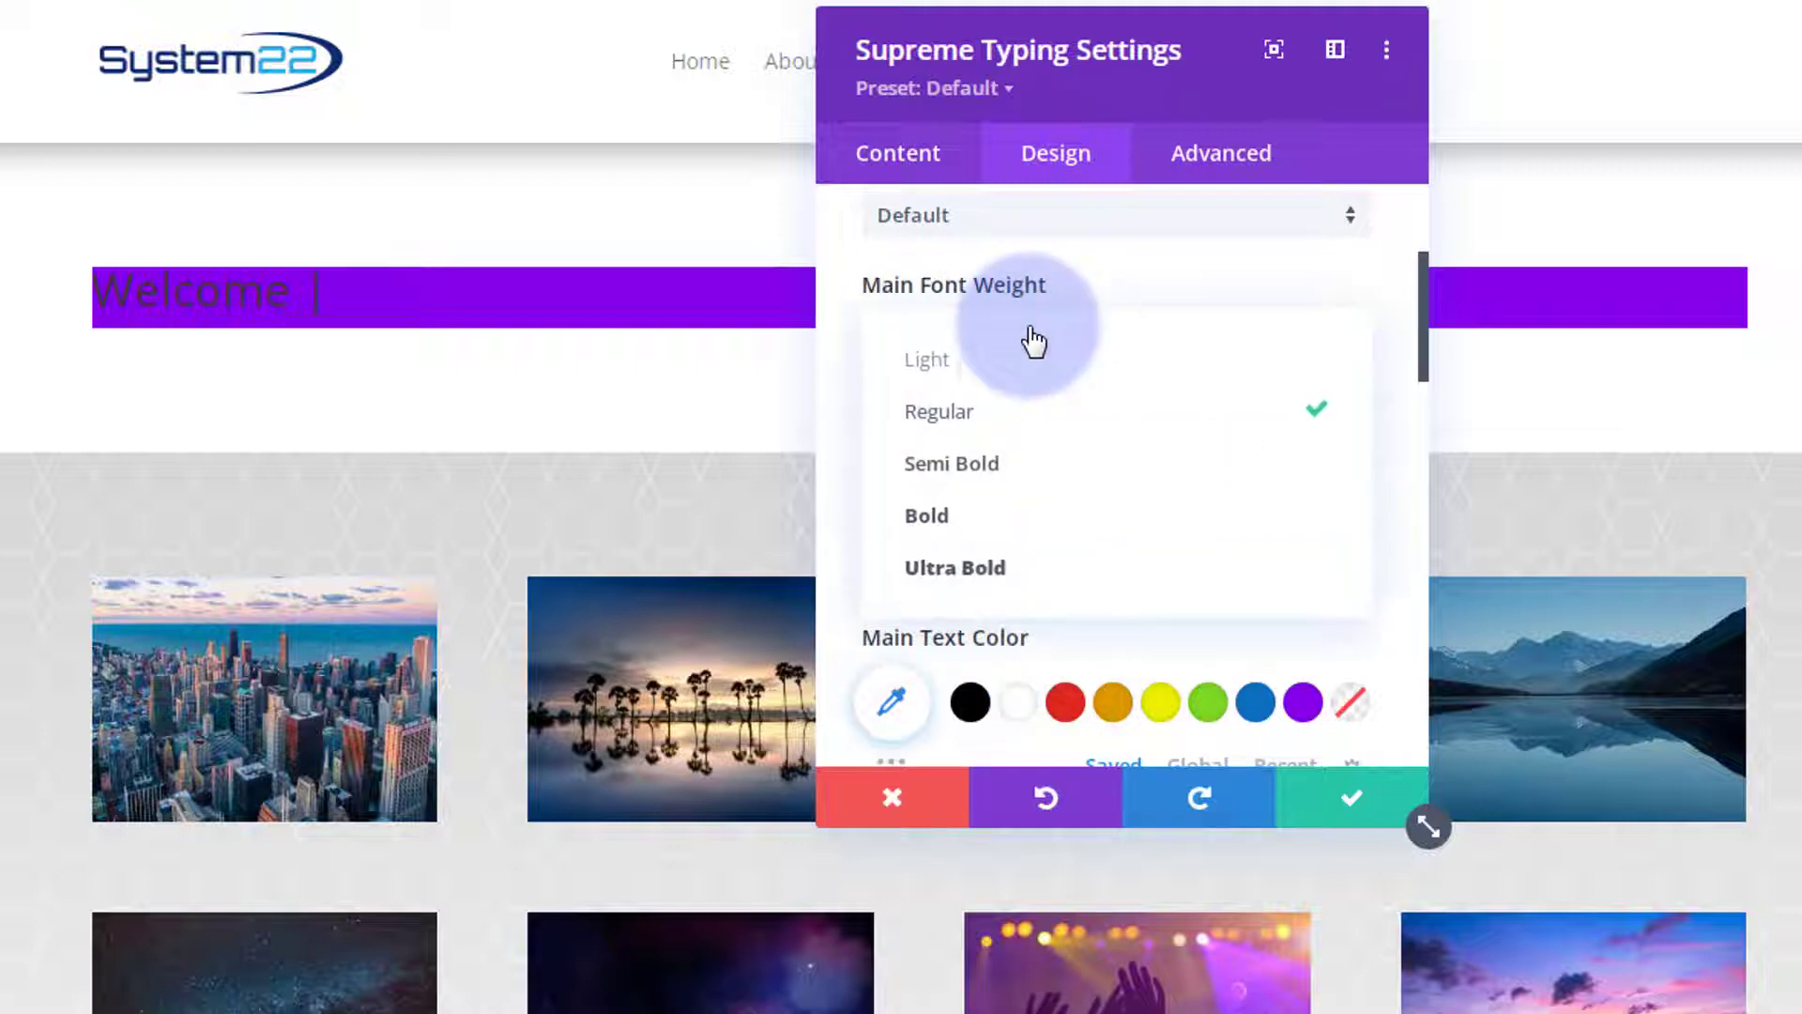
{"action": "left_click", "coordinate": [1035, 542]}
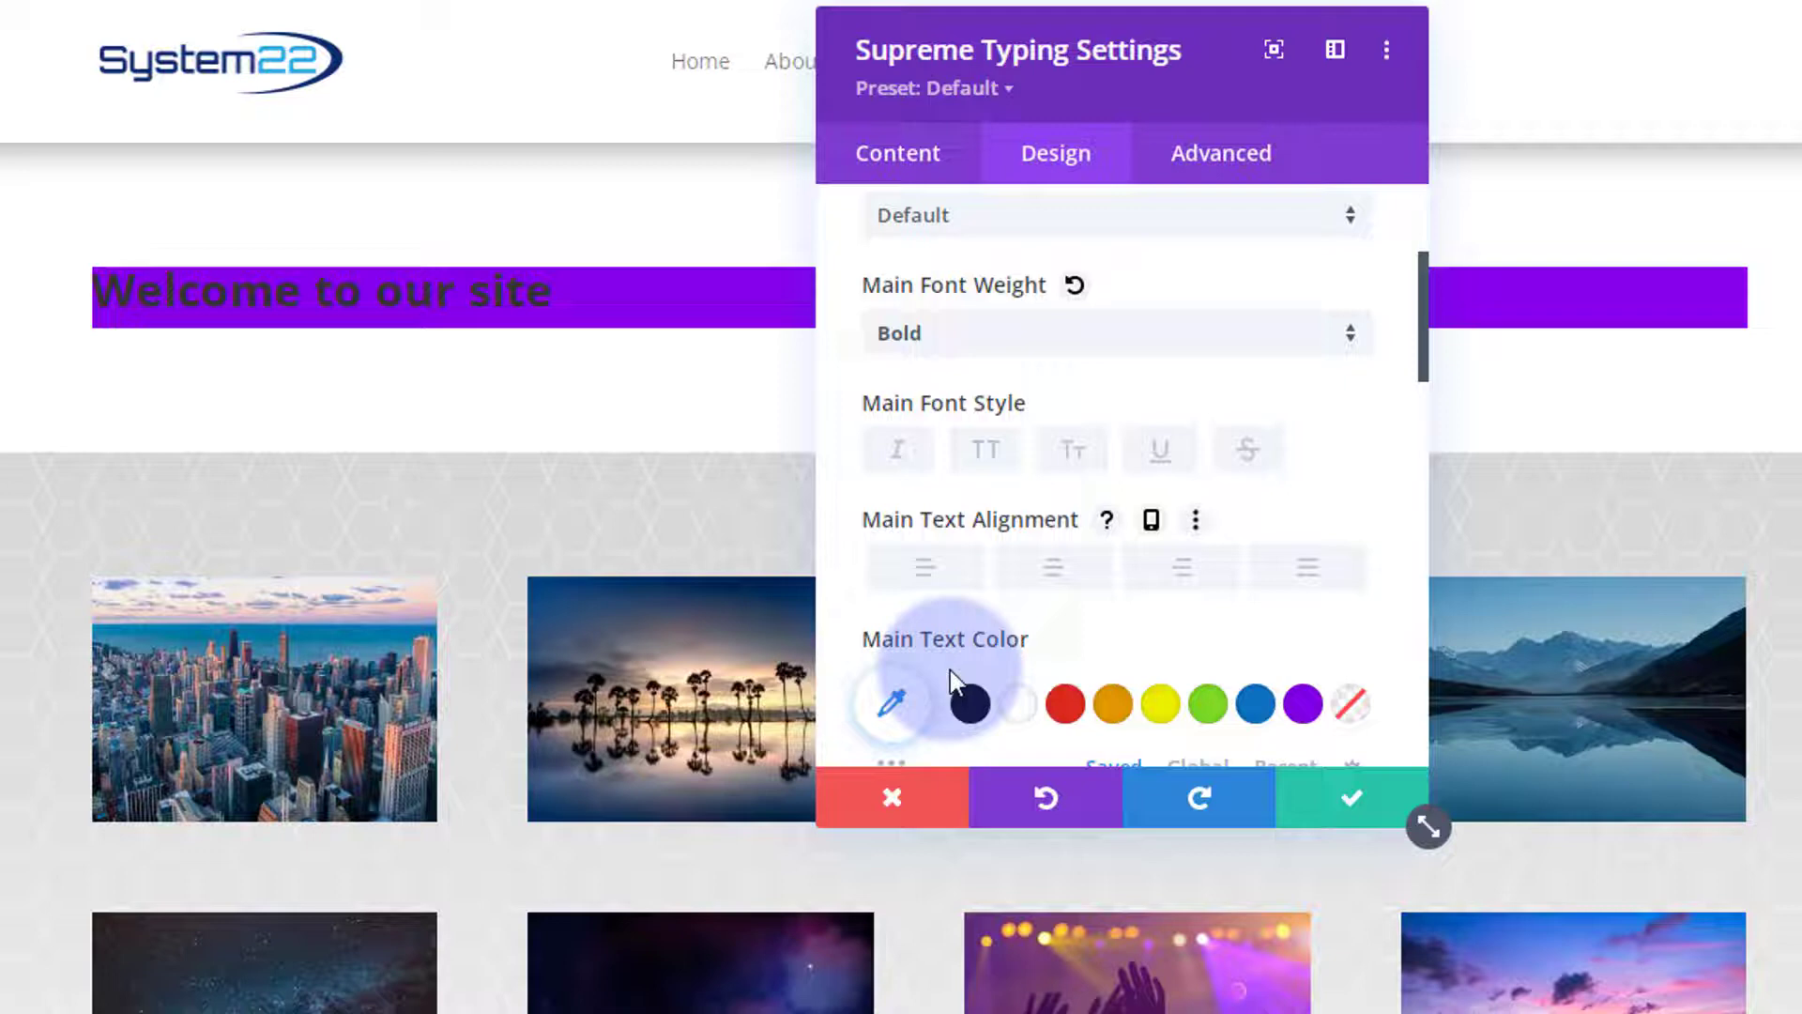
{"action": "left_click", "coordinate": [1019, 718]}
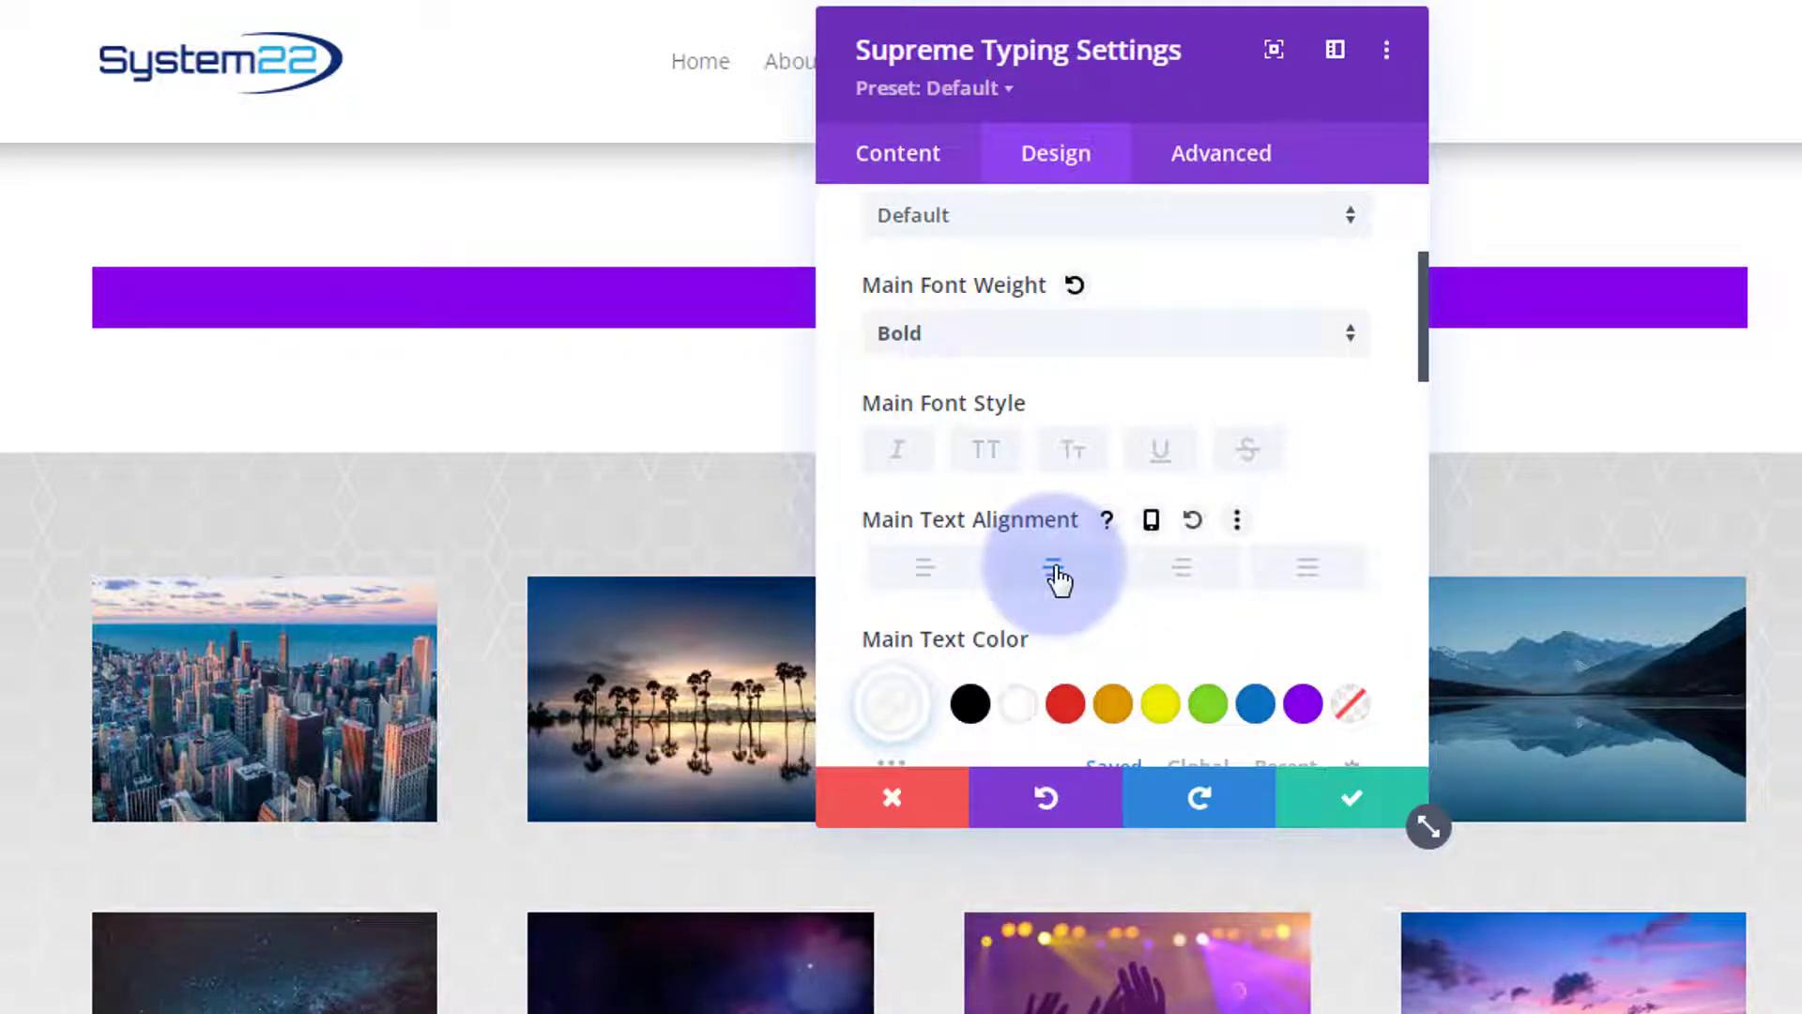
{"action": "left_click_drag", "start_coordinate": [1229, 94], "coordinate": [1662, 118]}
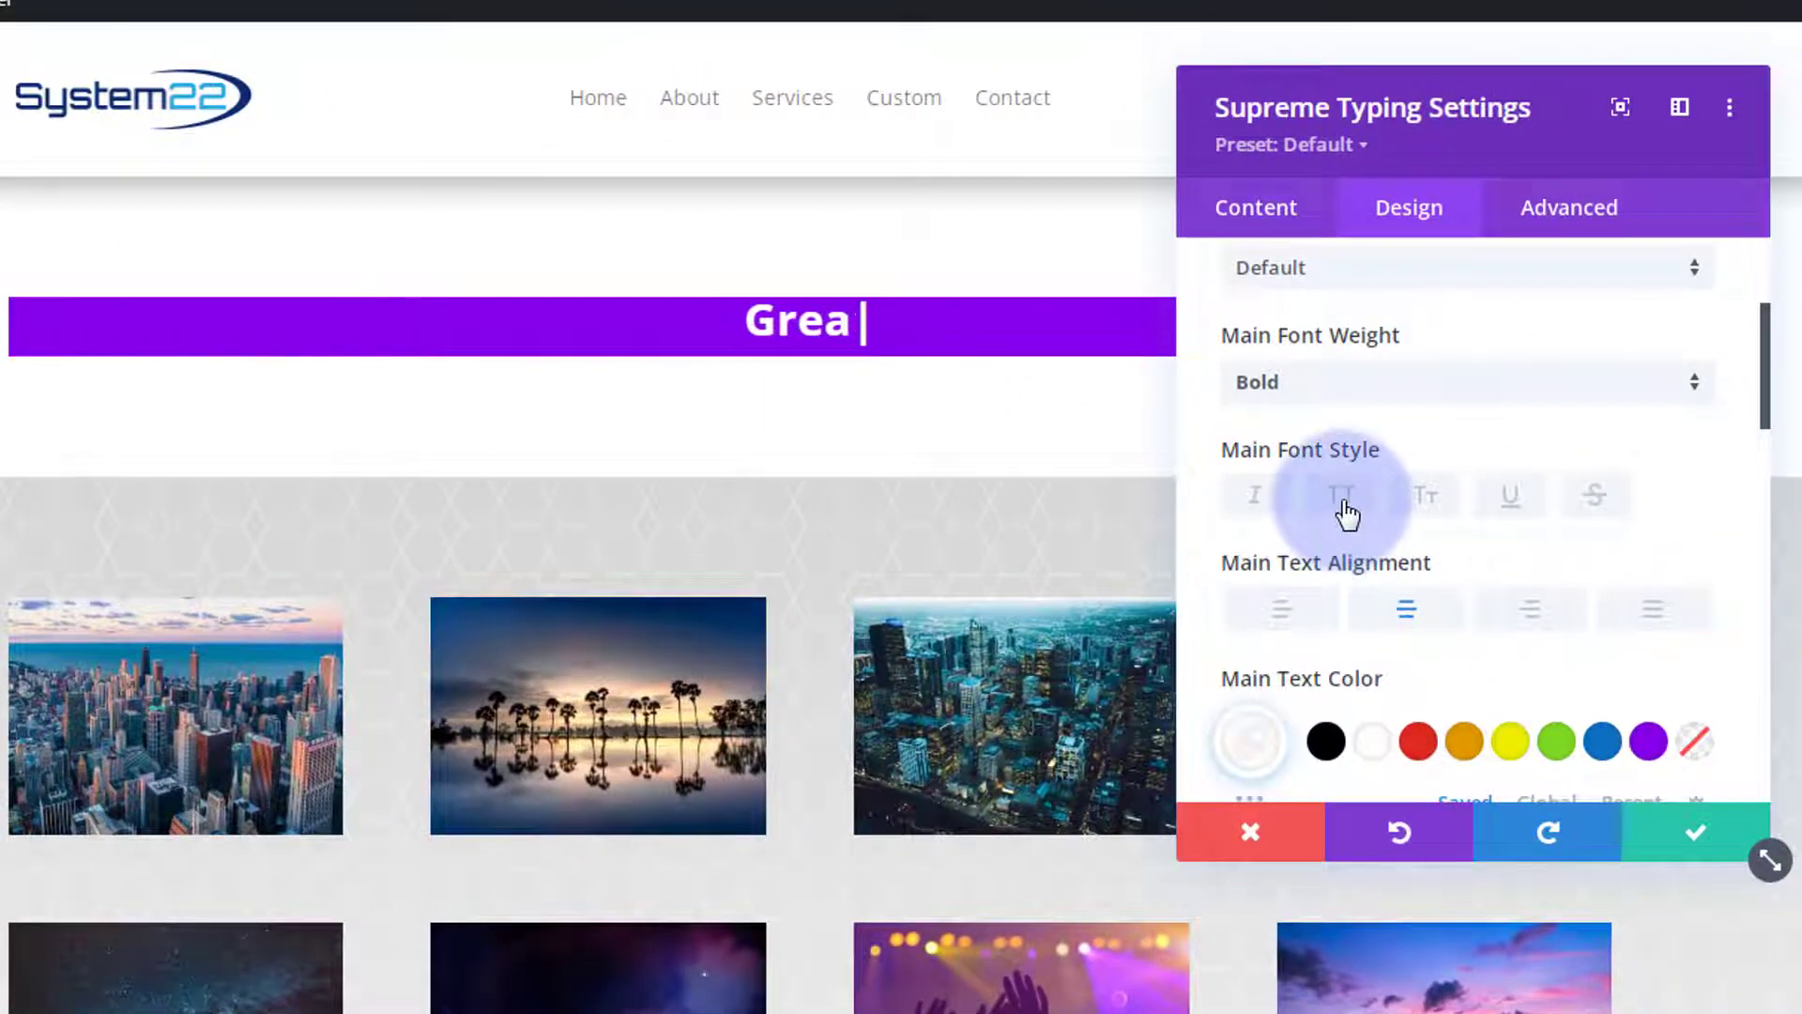
Make the headline uppercase with a main text size of 100px.
{"action": "left_click", "coordinate": [1344, 507]}
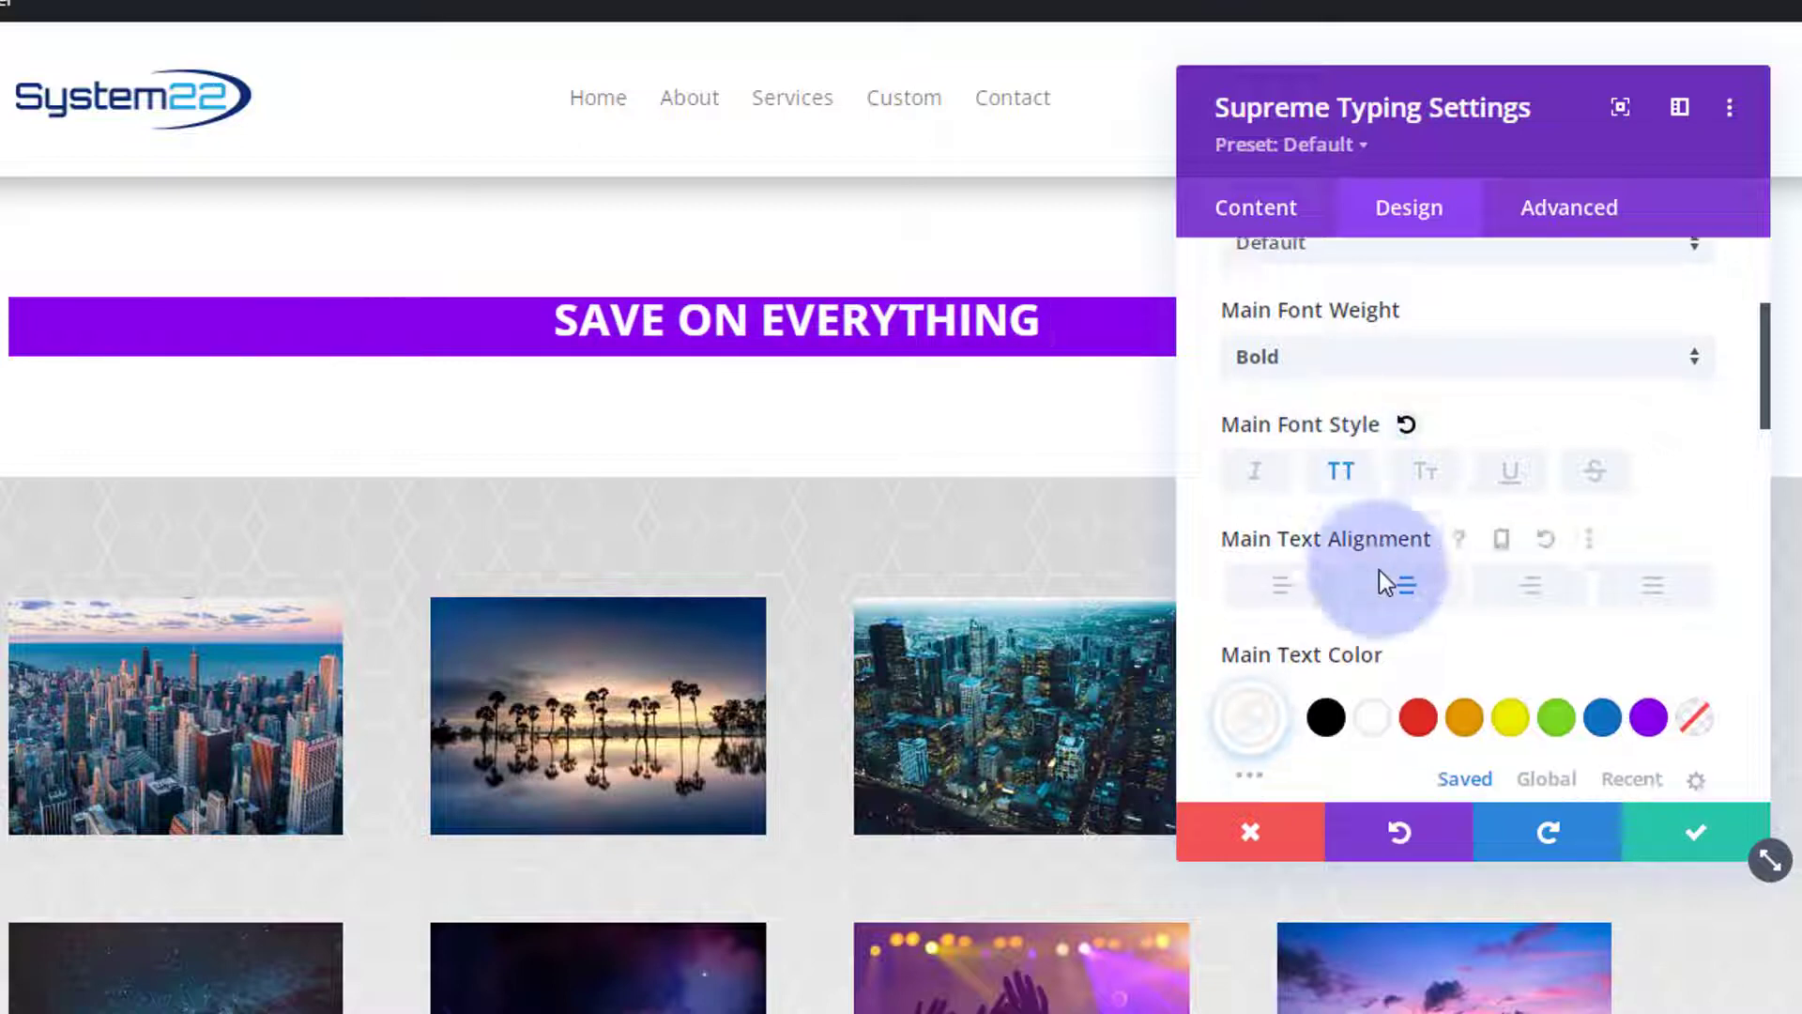
{"action": "scroll", "coordinate": [1378, 571], "scroll_direction": "down", "scroll_amount": 3}
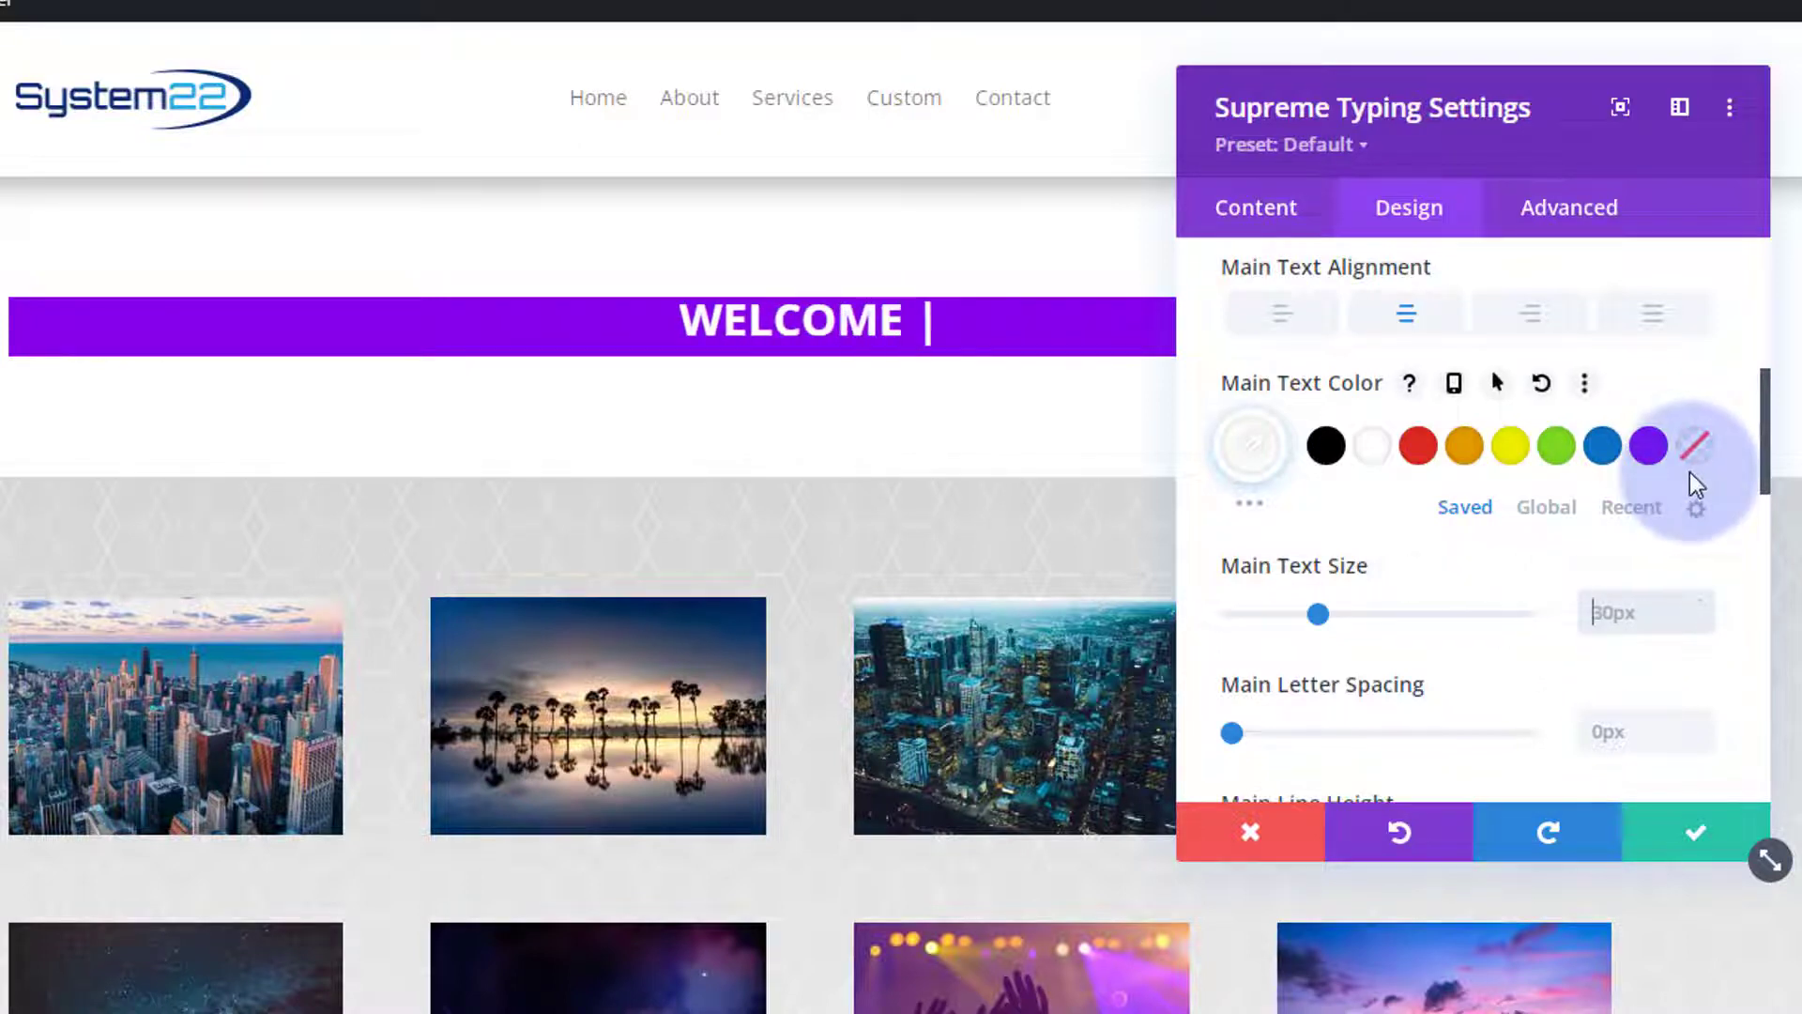
{"action": "type", "text": "100"}
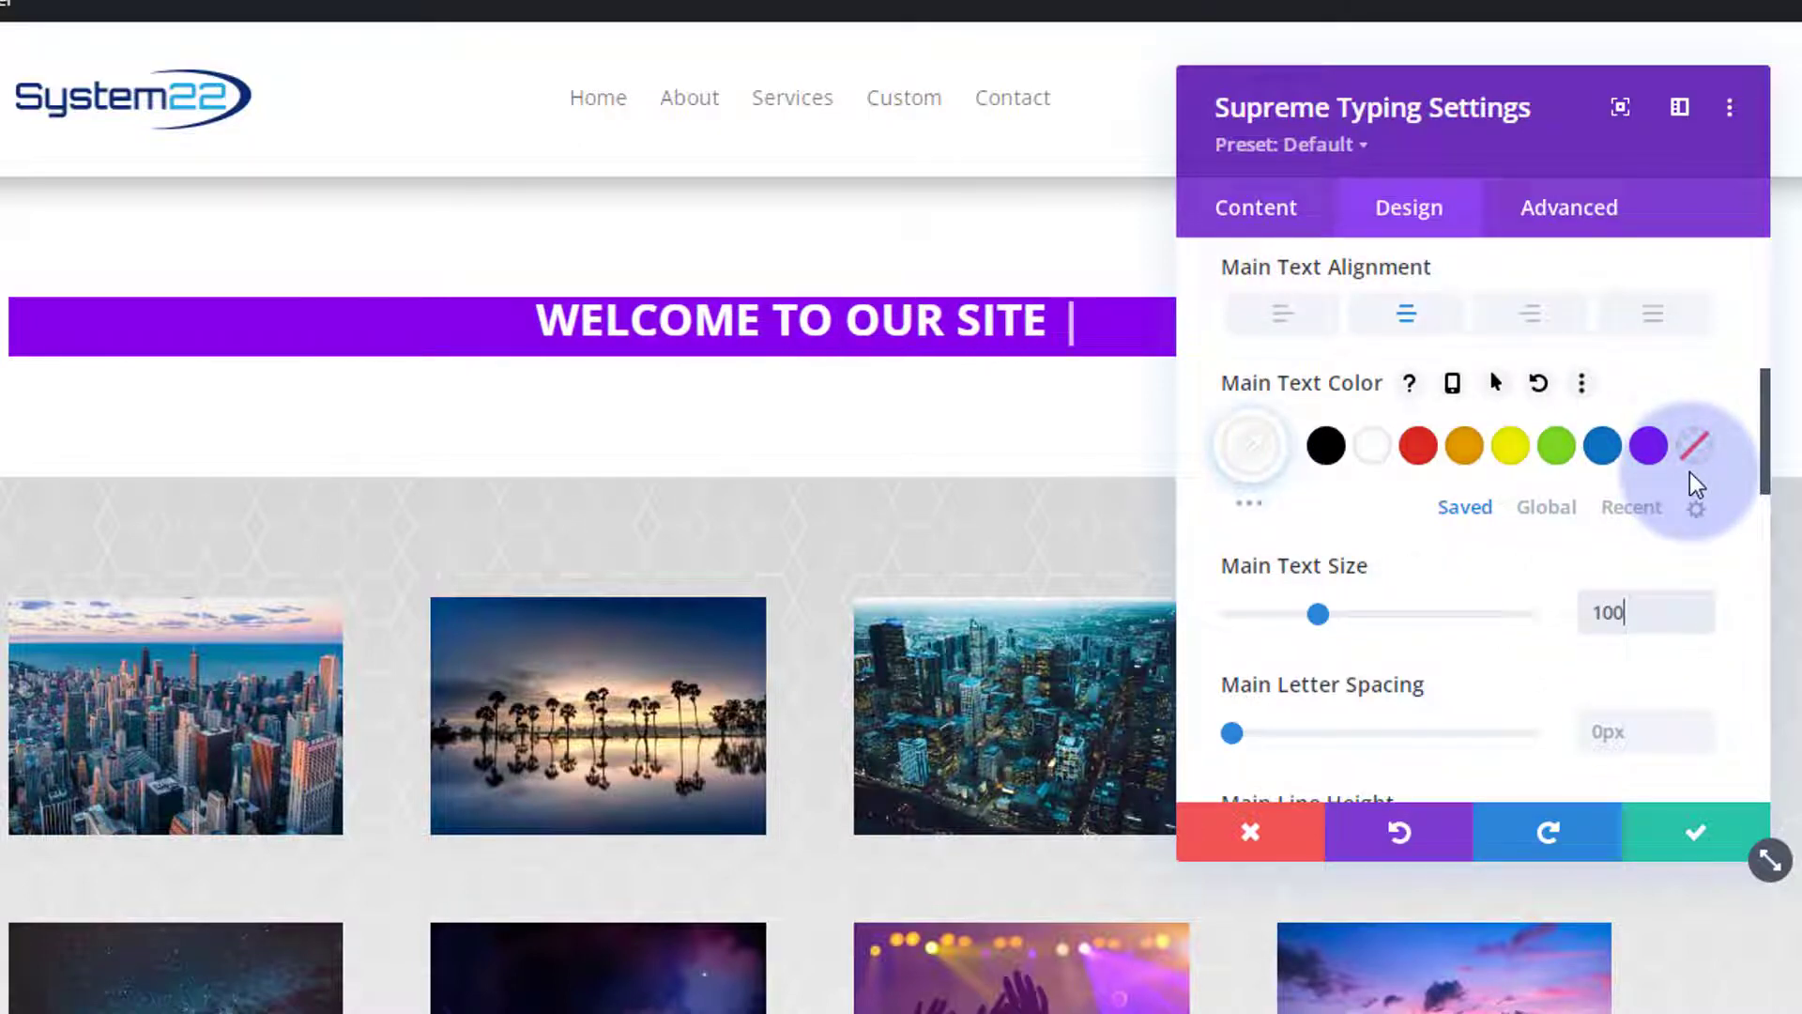
{"action": "key", "text": "Return"}
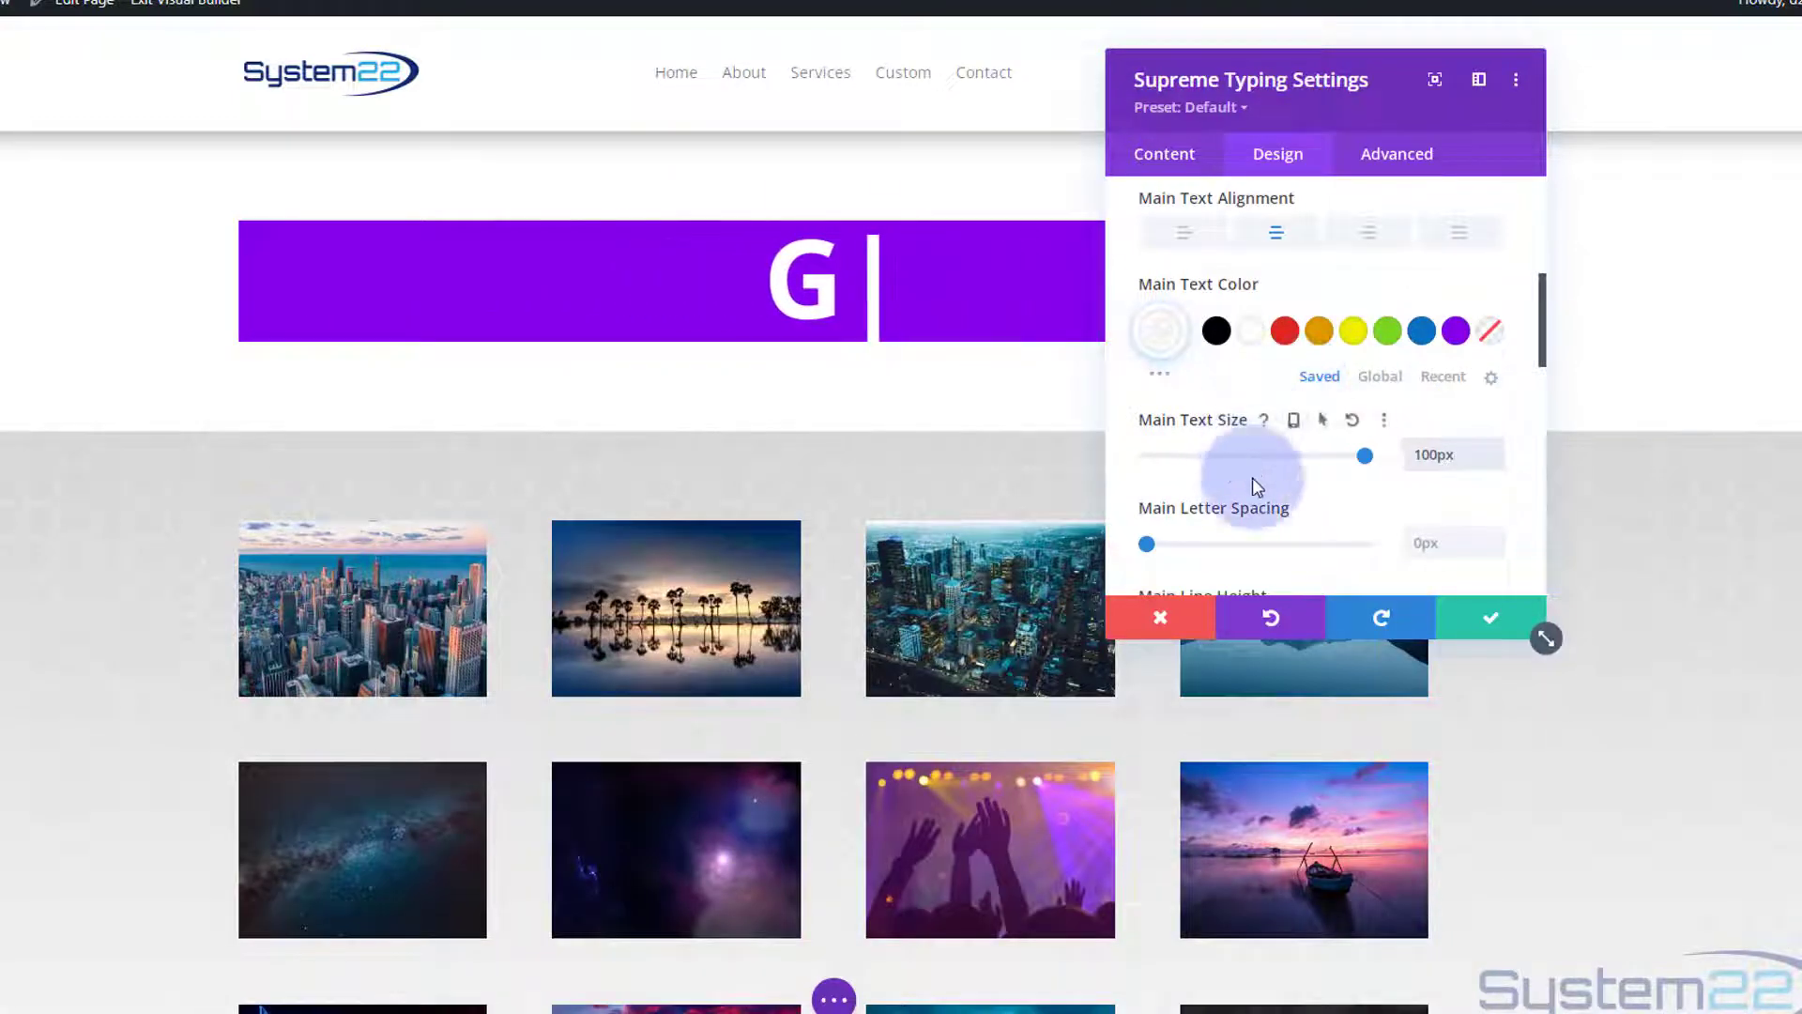
Lower the headline's main letter spacing to -5px and its main text size to 90px.
{"action": "scroll", "coordinate": [1270, 522], "scroll_direction": "down", "scroll_amount": 1}
{"action": "scroll", "coordinate": [1271, 522], "scroll_direction": "down", "scroll_amount": 2}
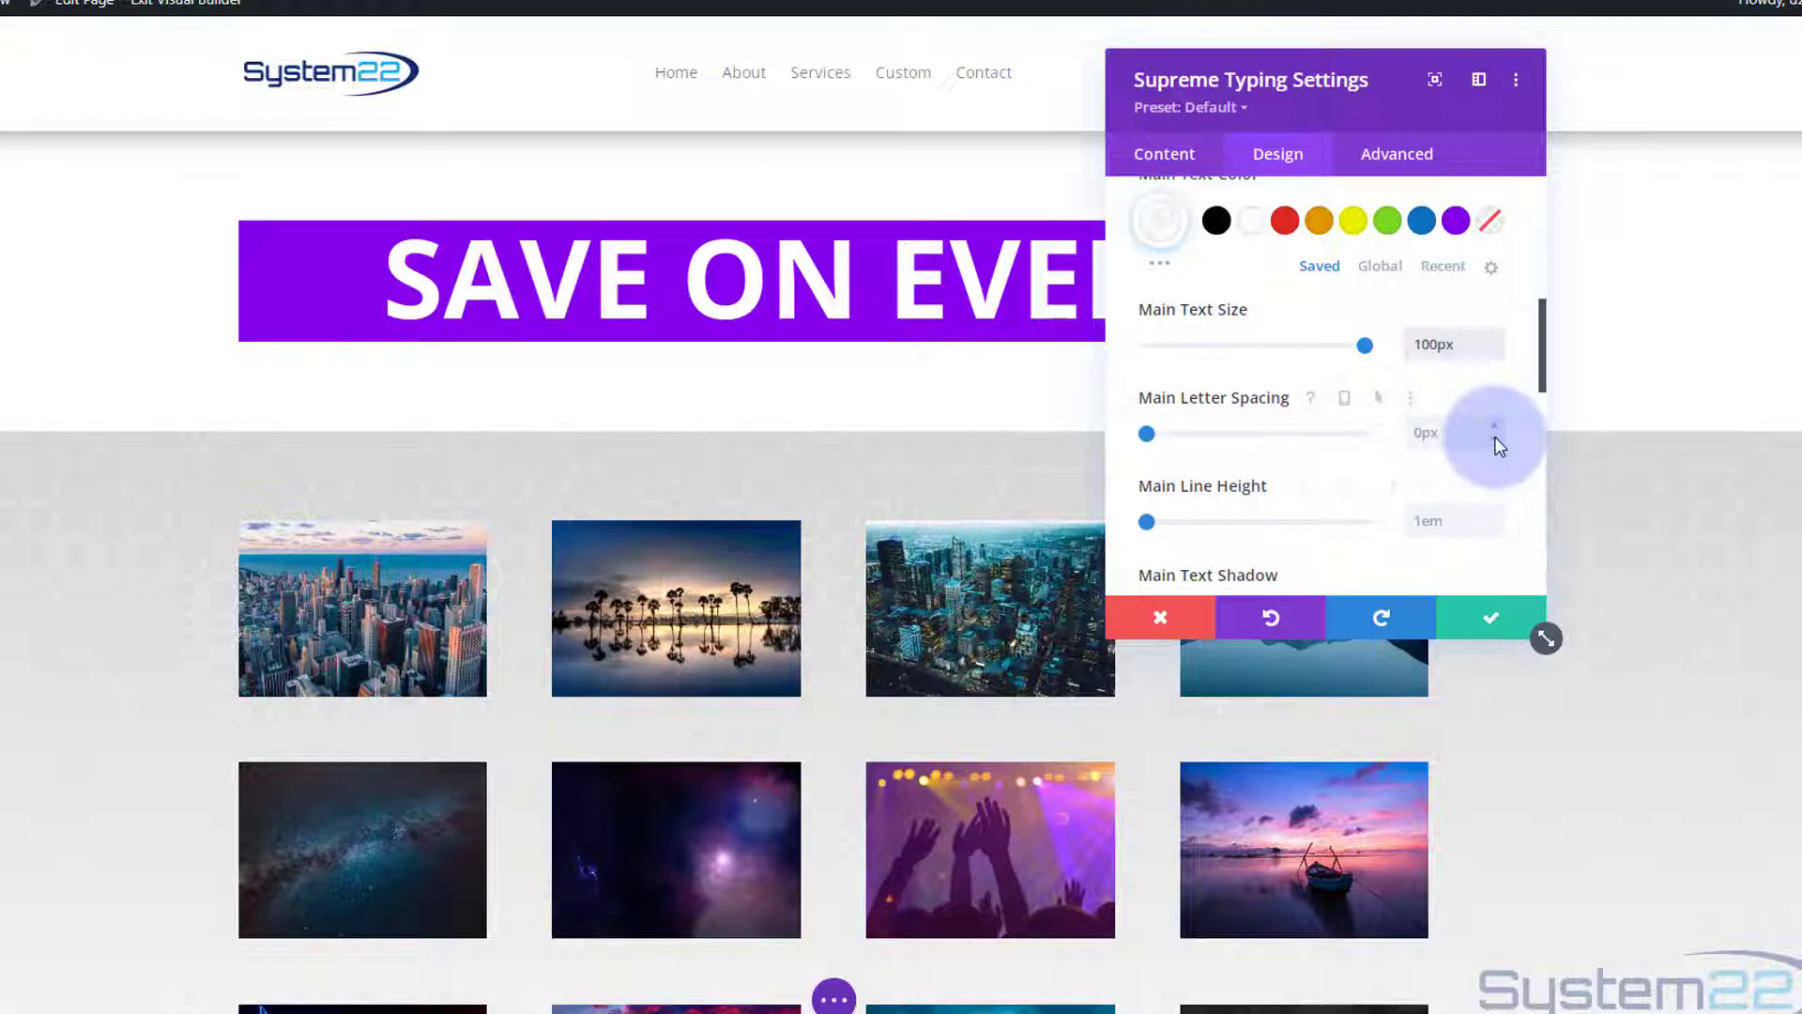
{"action": "left_click", "coordinate": [1498, 441]}
{"action": "left_click", "coordinate": [1498, 439]}
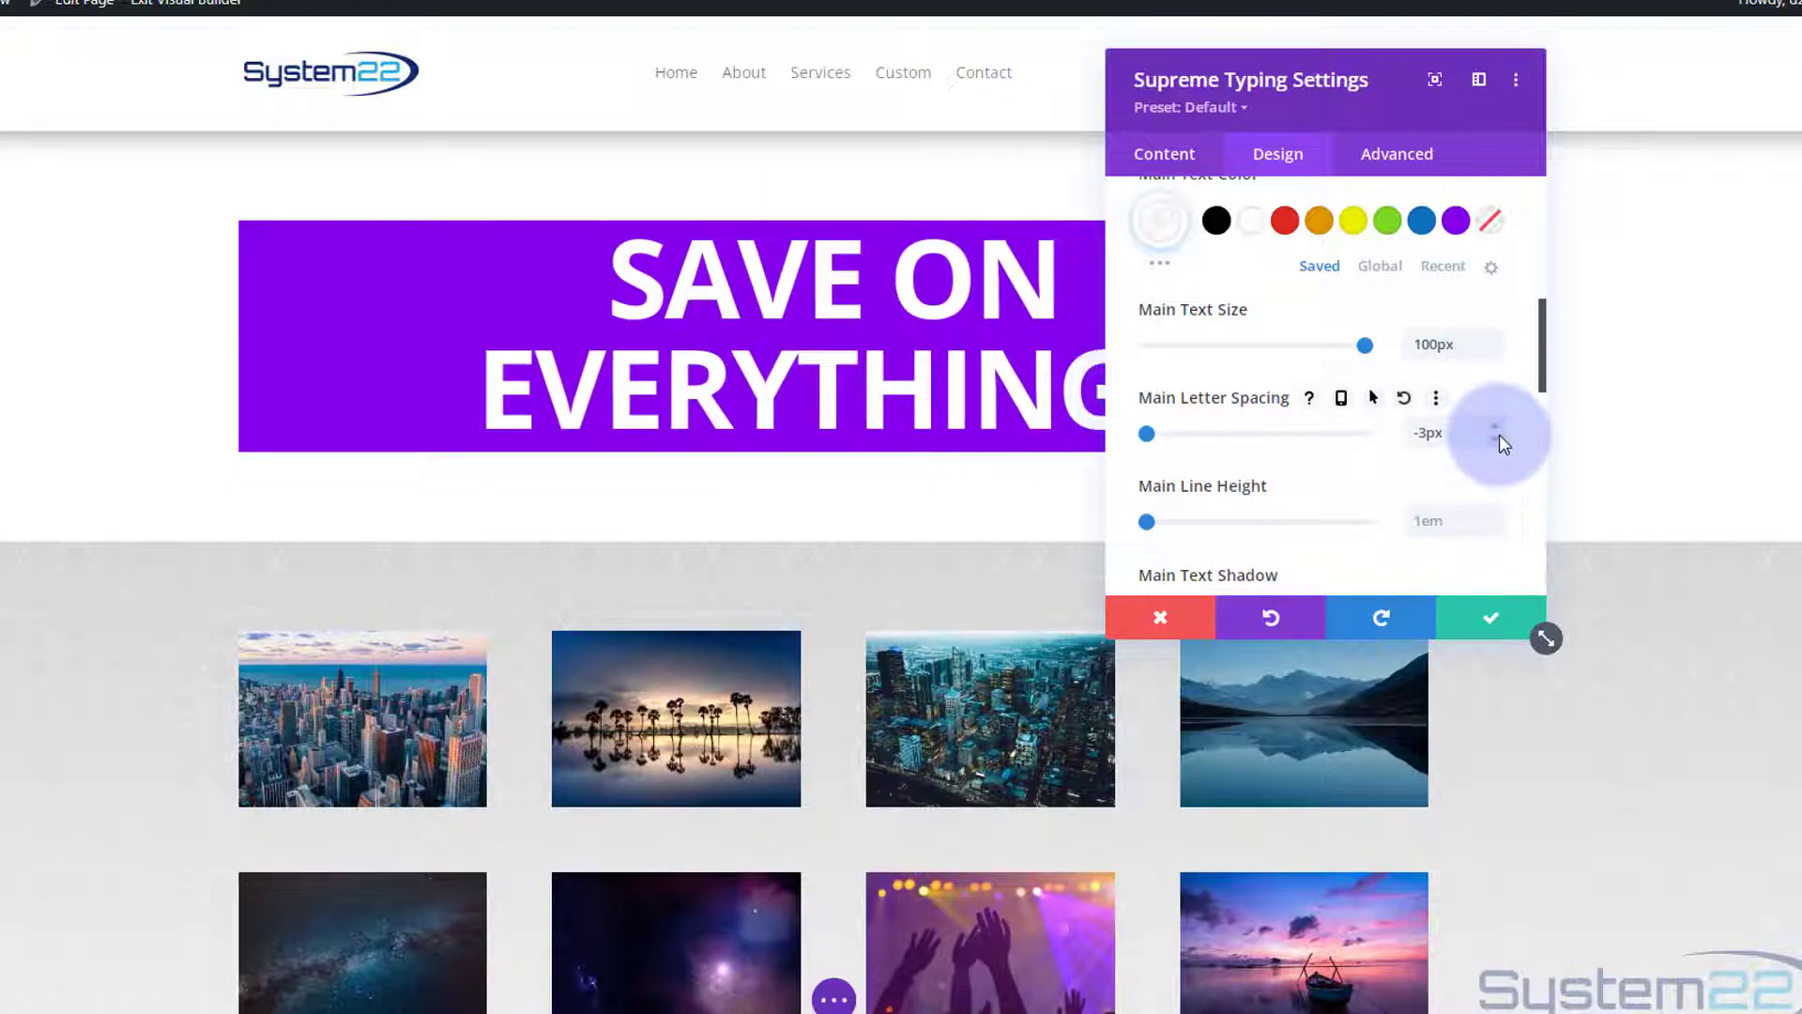
{"action": "left_click", "coordinate": [1499, 438]}
{"action": "left_click", "coordinate": [1499, 438]}
{"action": "left_click", "coordinate": [1499, 438]}
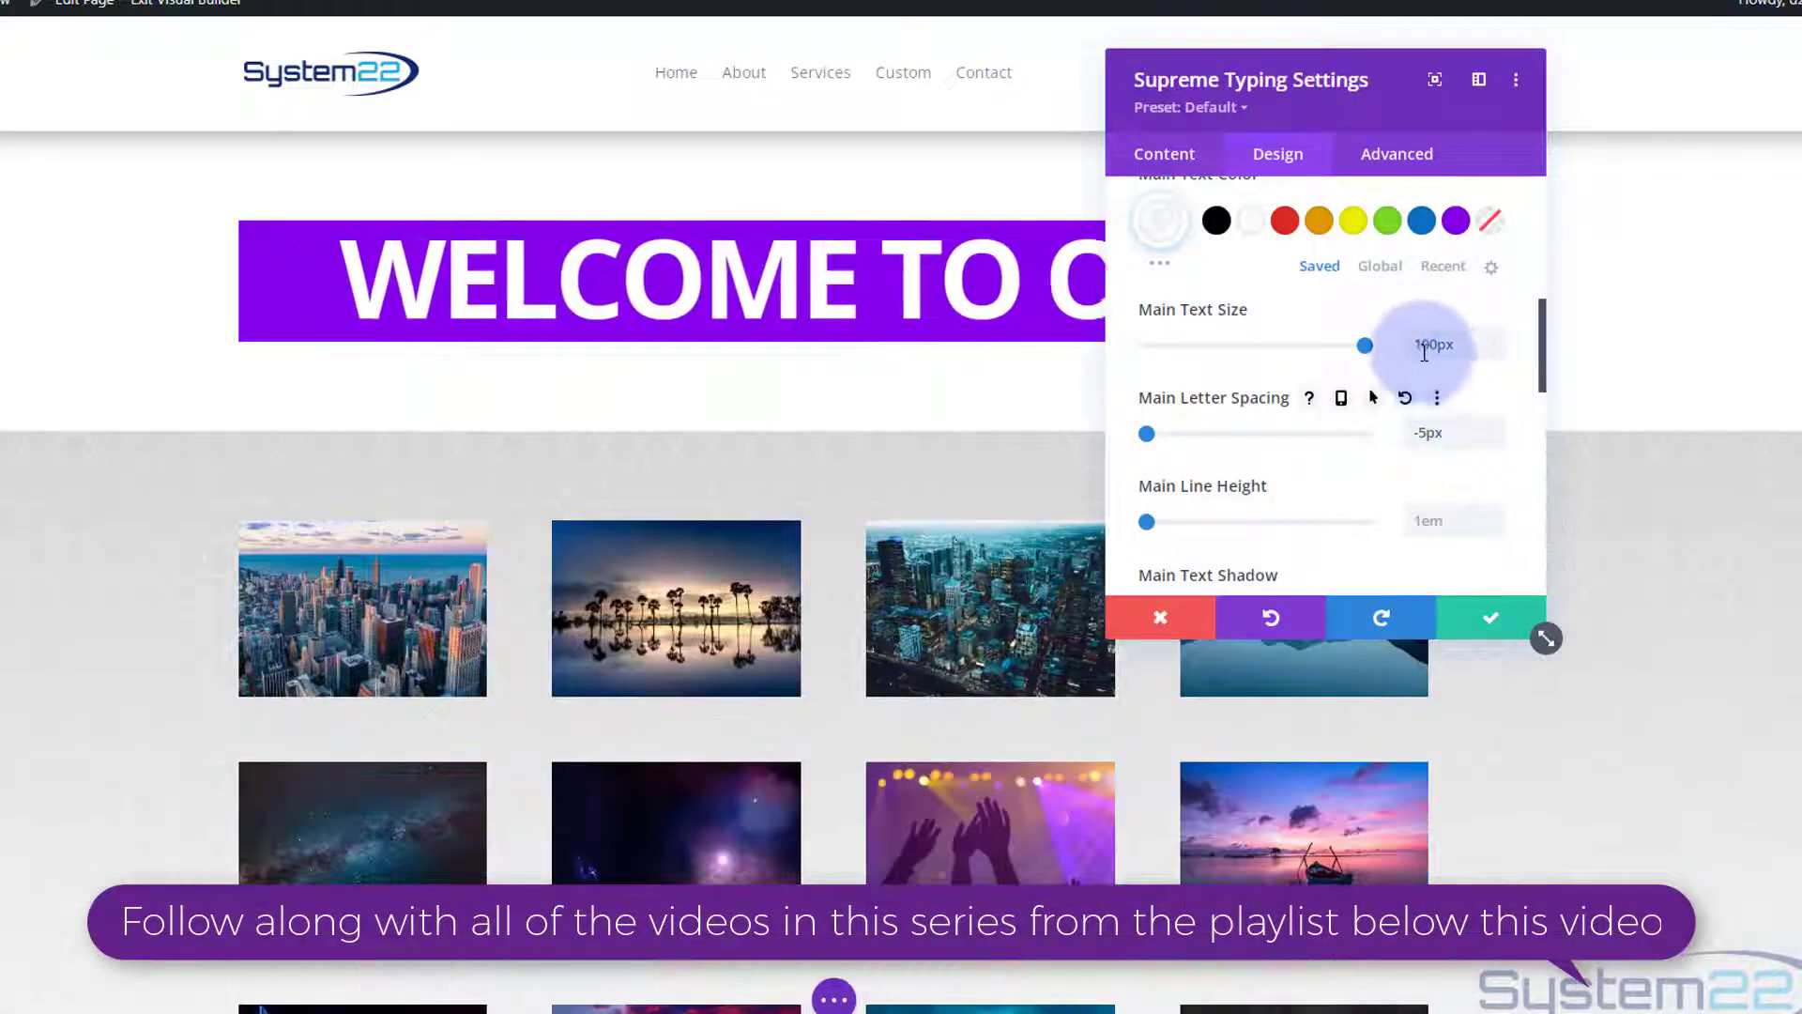
{"action": "left_click_drag", "start_coordinate": [1415, 345], "coordinate": [1436, 346]}
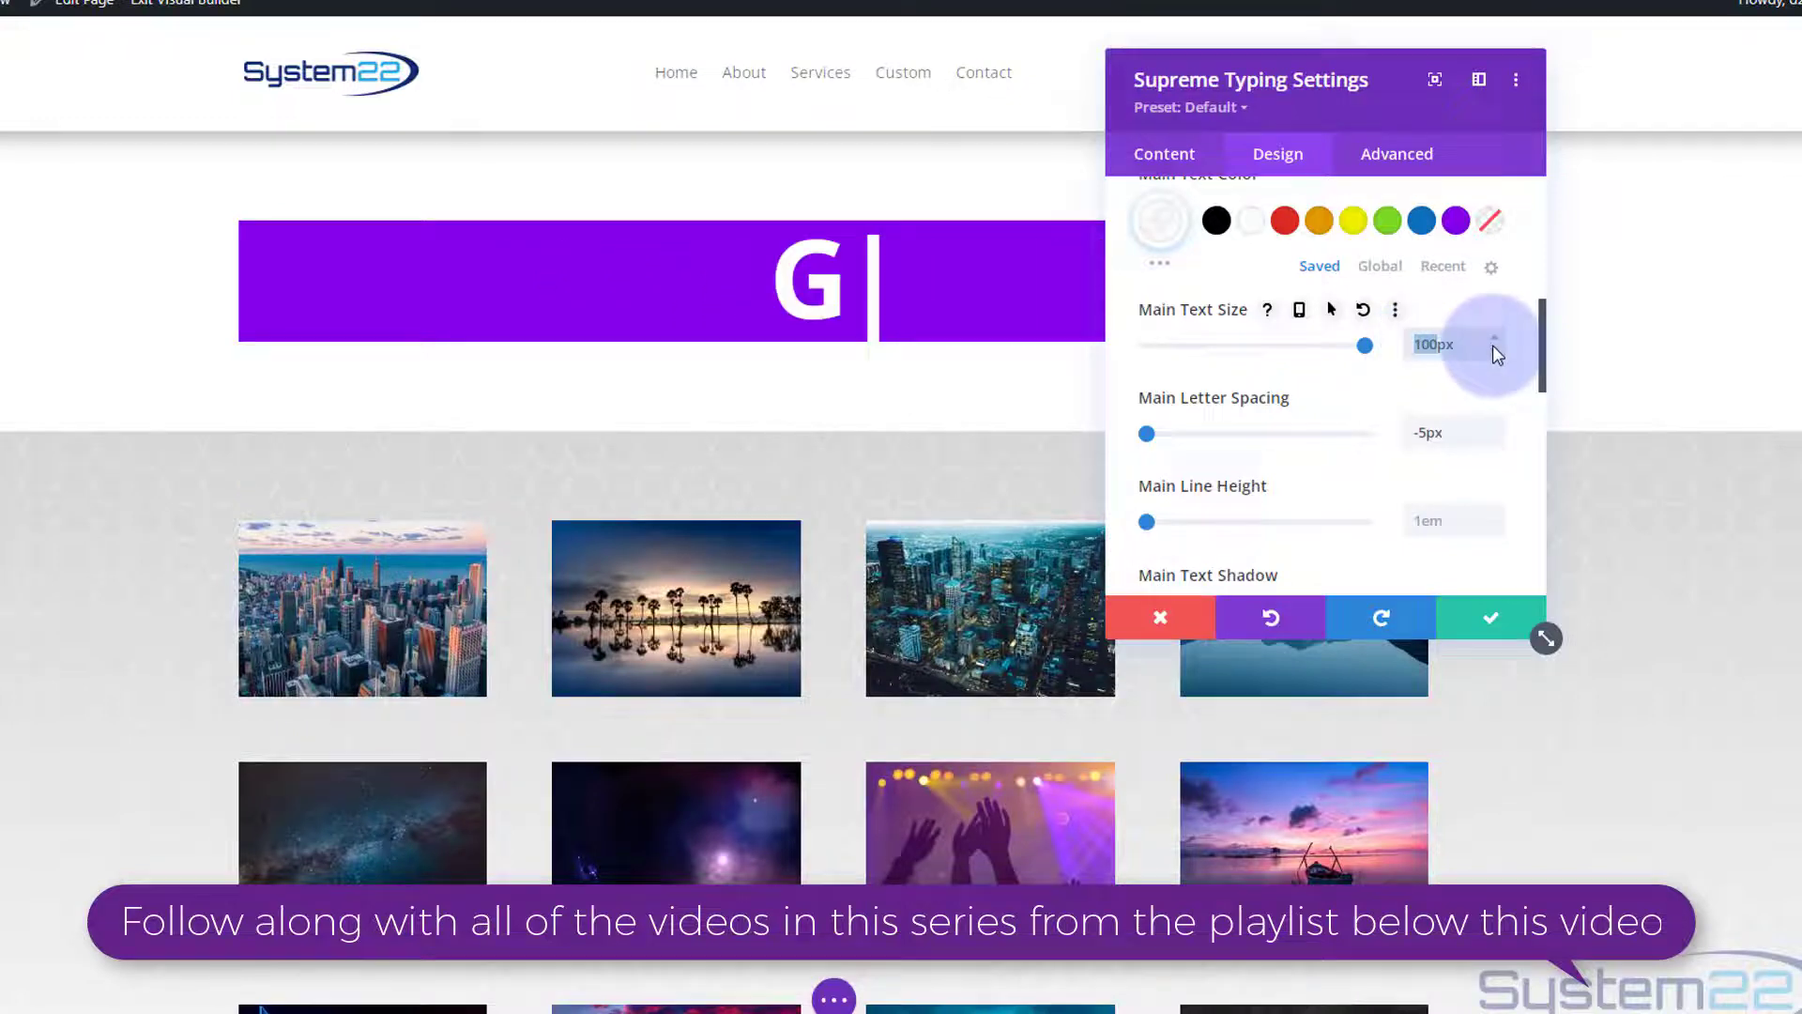
{"action": "type", "text": "90"}
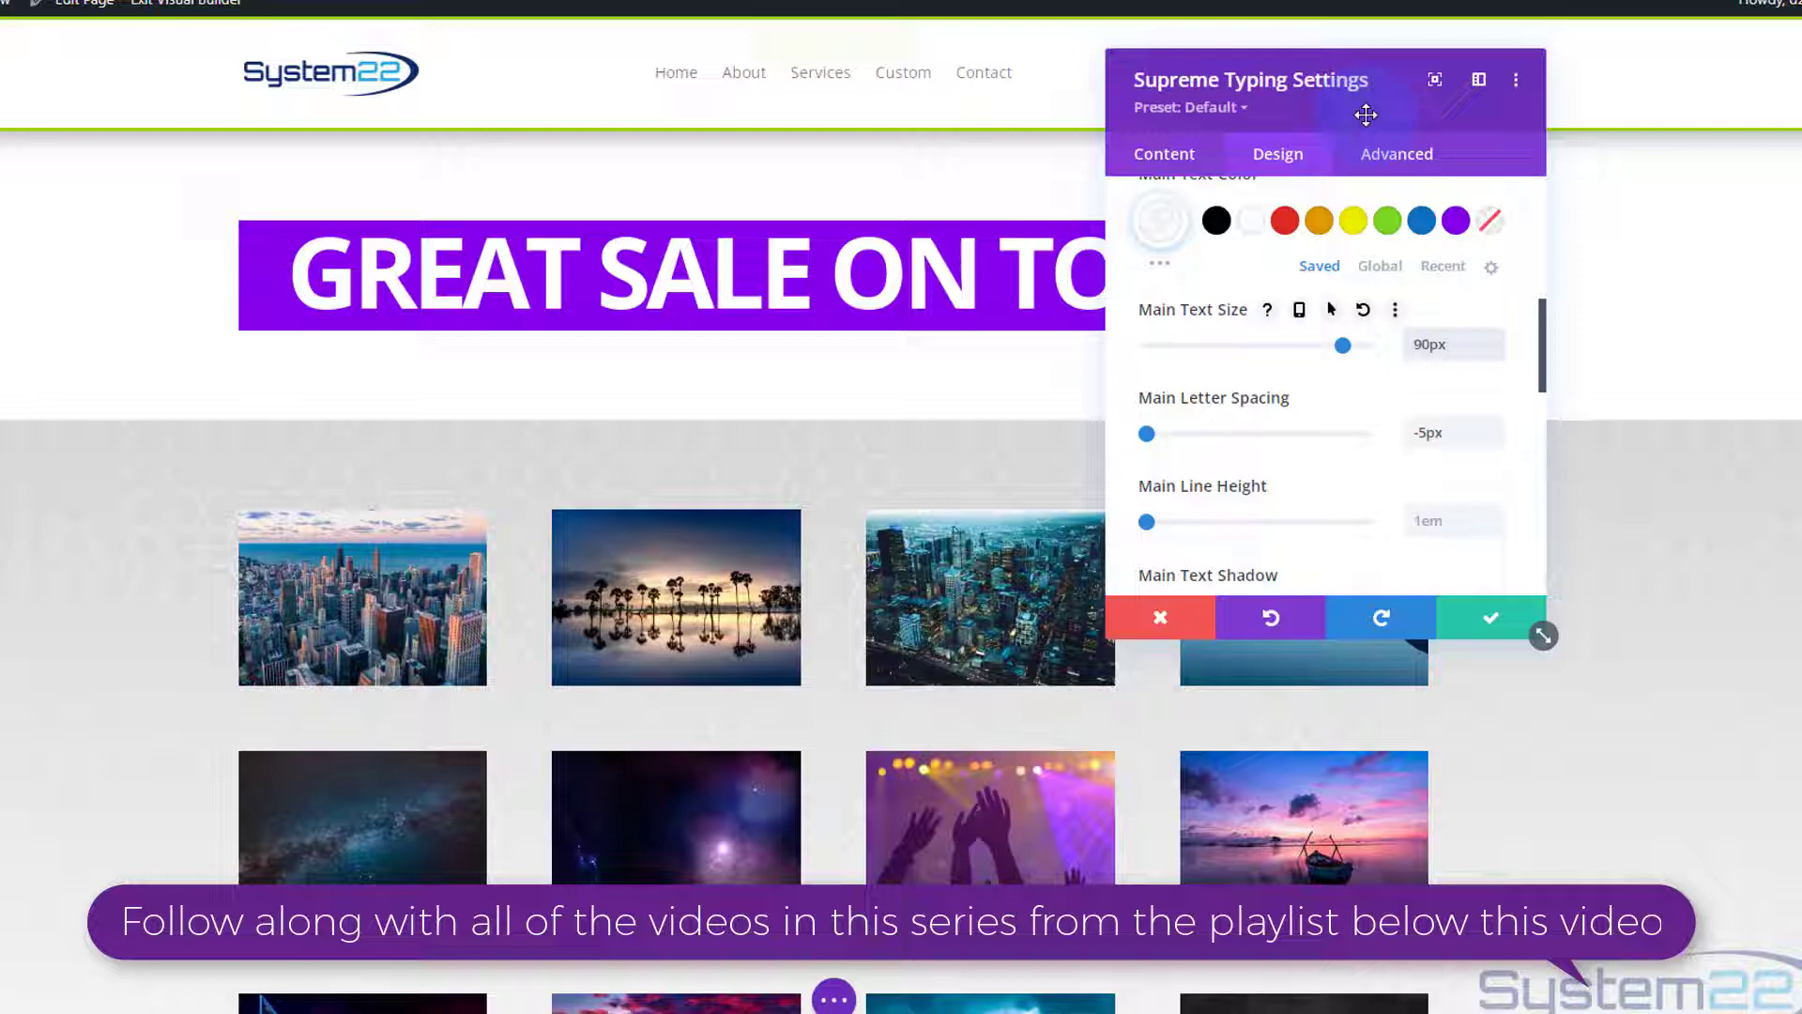
{"action": "left_click_drag", "start_coordinate": [1380, 108], "coordinate": [1654, 102]}
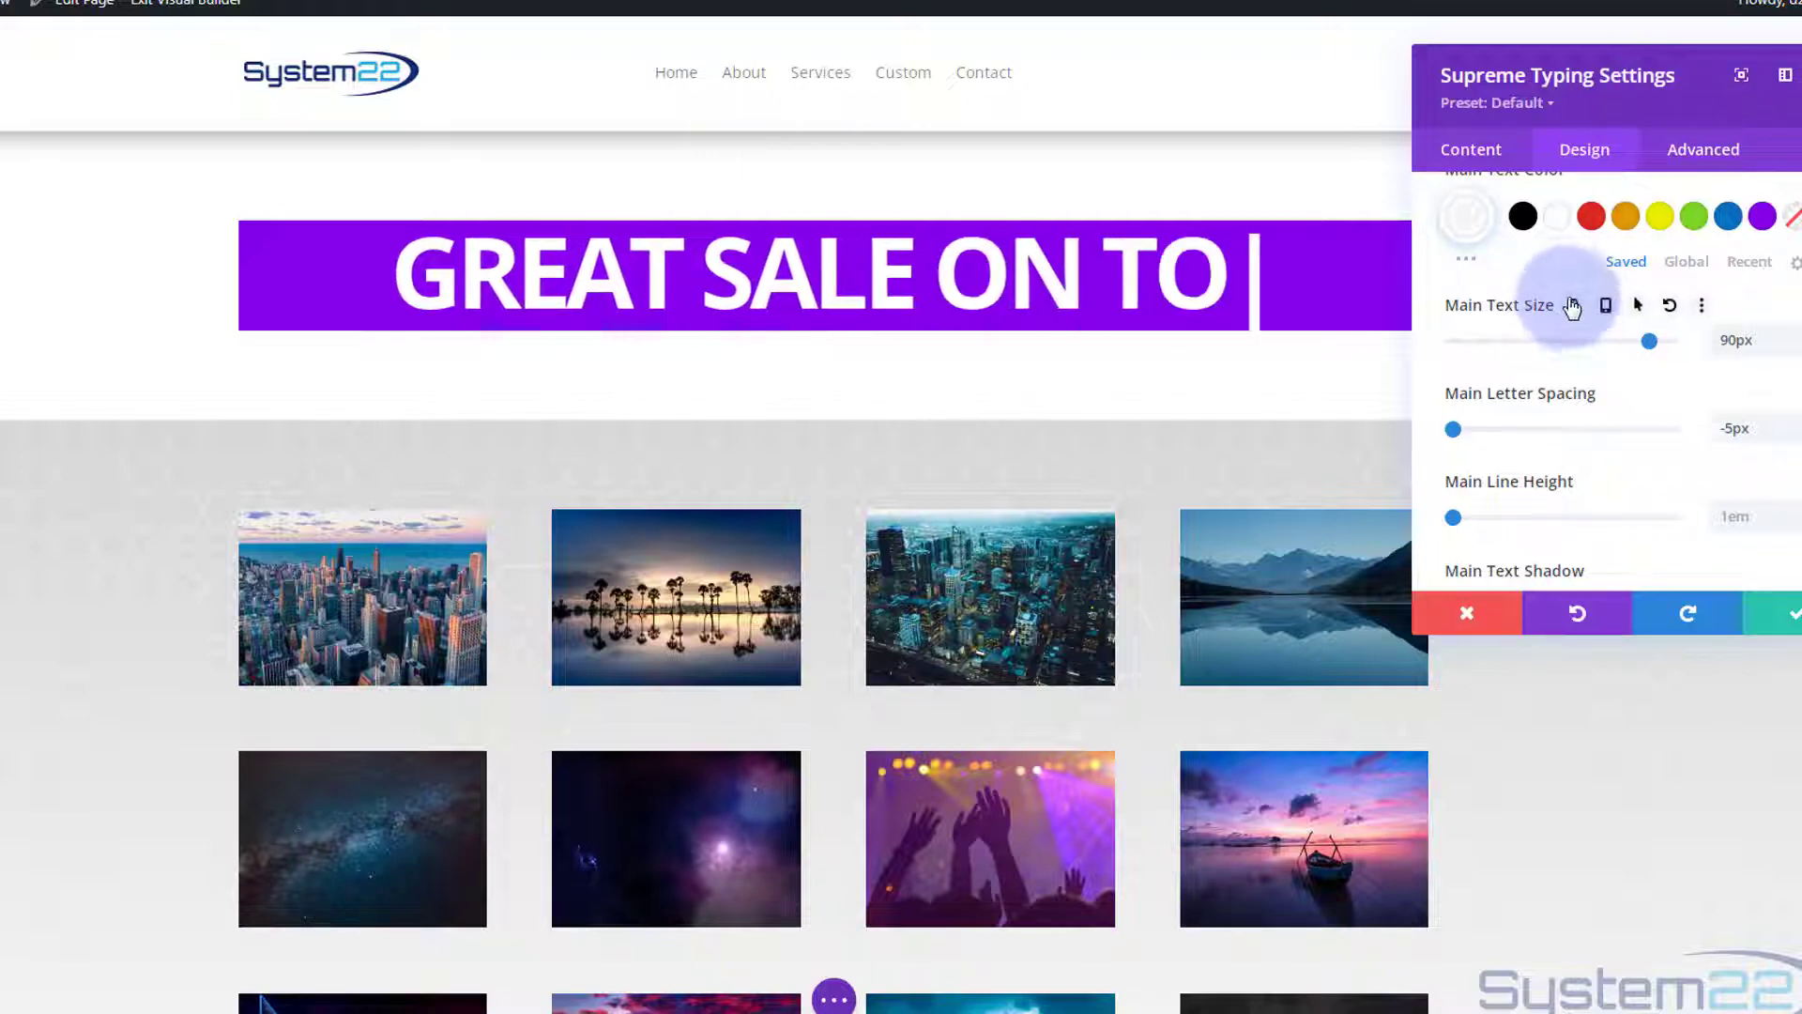
Enable per-device Main Text Size for the headline and preview the tablet layout at 768px.
{"action": "left_click_drag", "start_coordinate": [1664, 106], "coordinate": [1134, 114]}
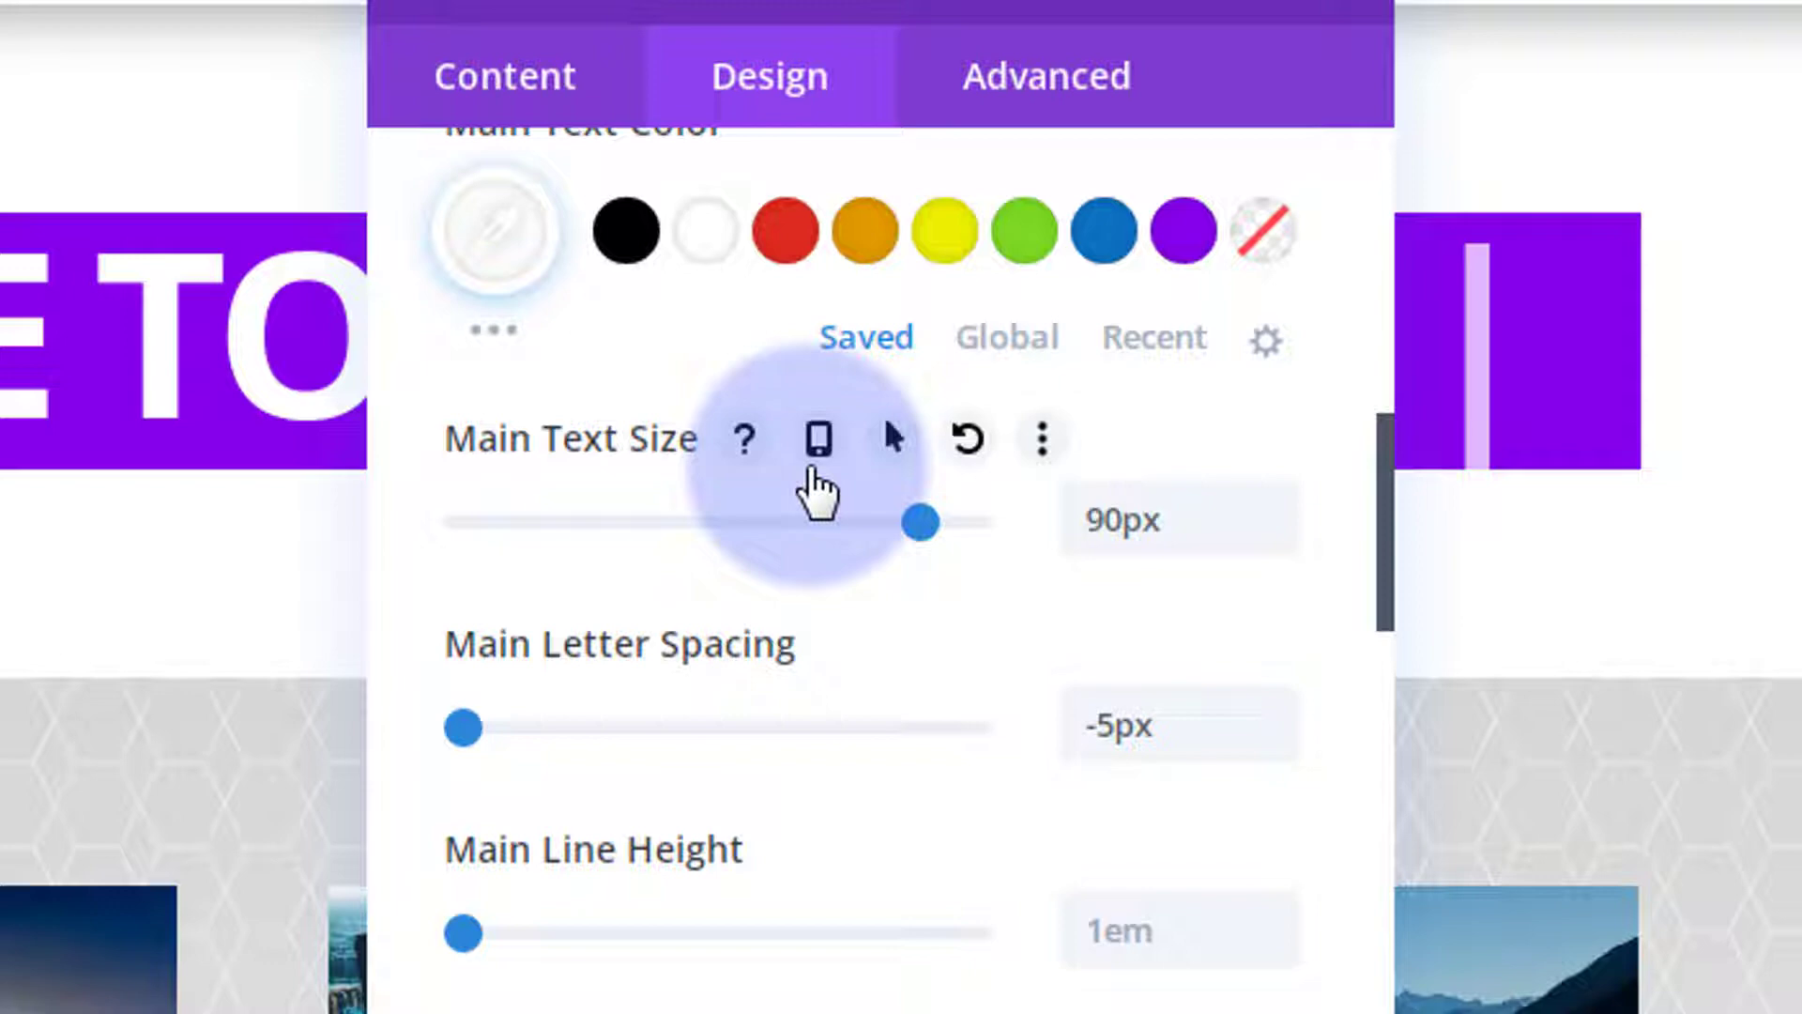
{"action": "left_click", "coordinate": [820, 451]}
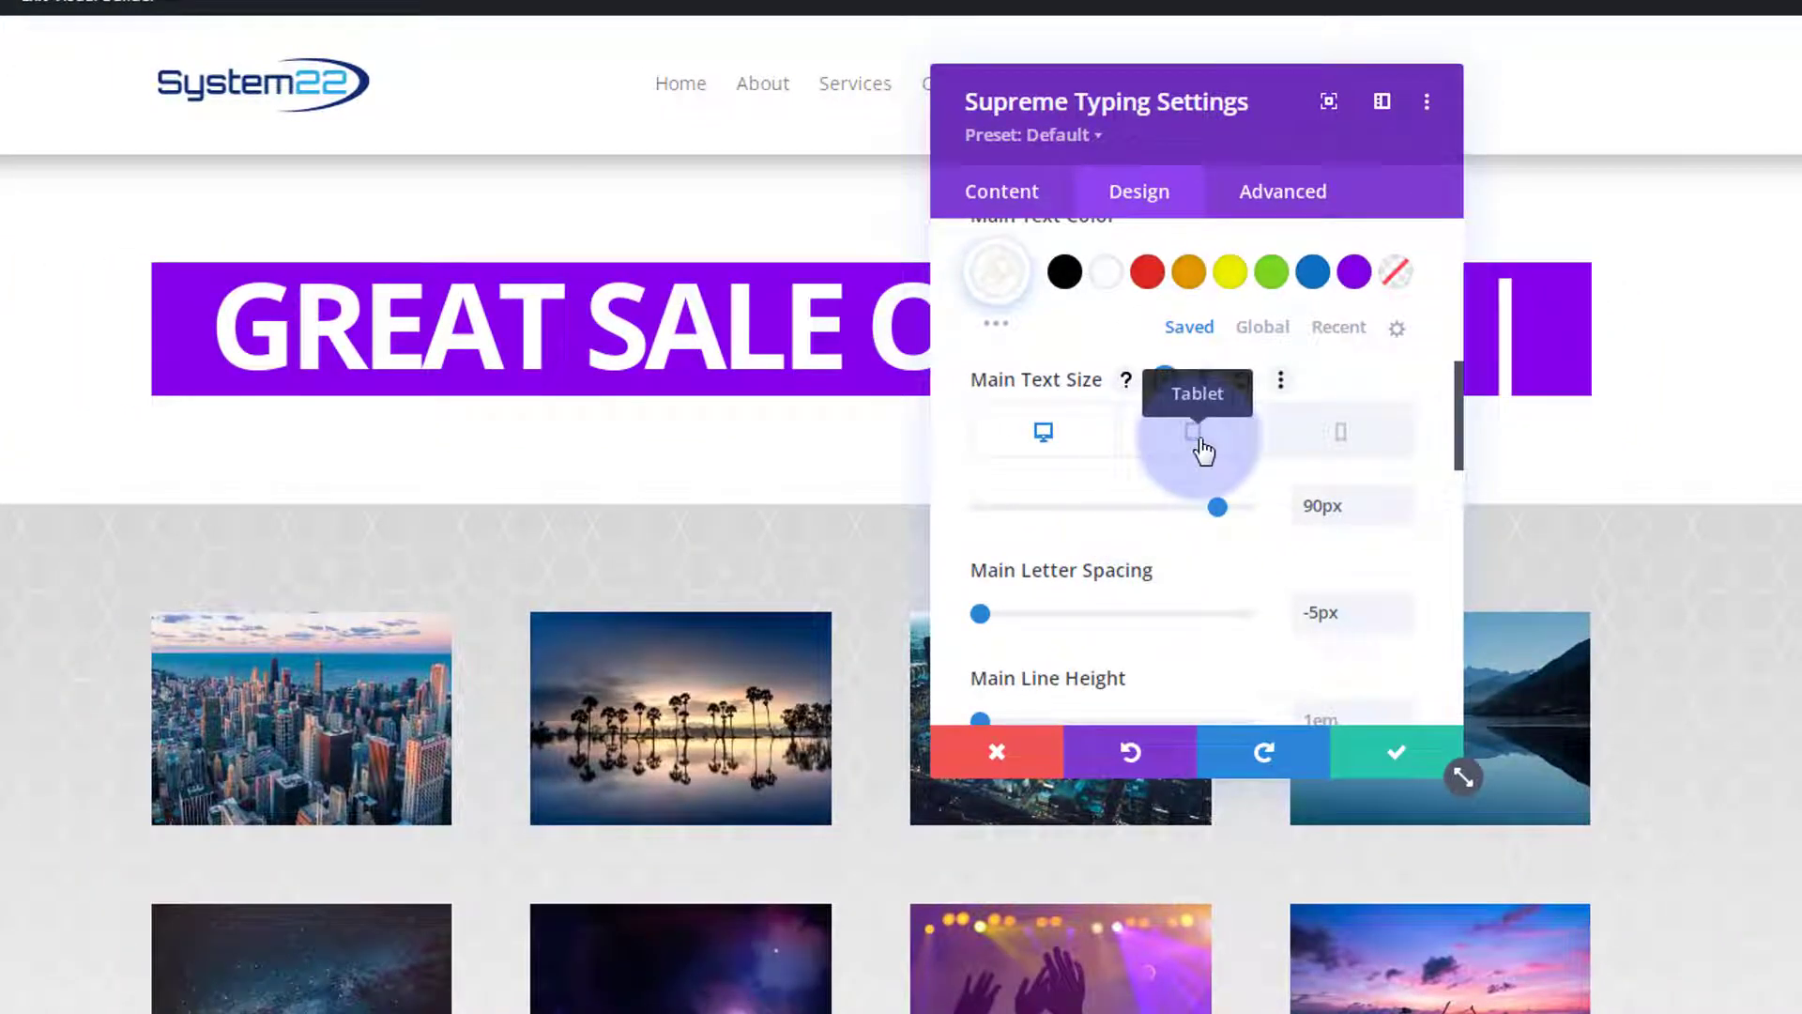
{"action": "left_click", "coordinate": [1202, 448]}
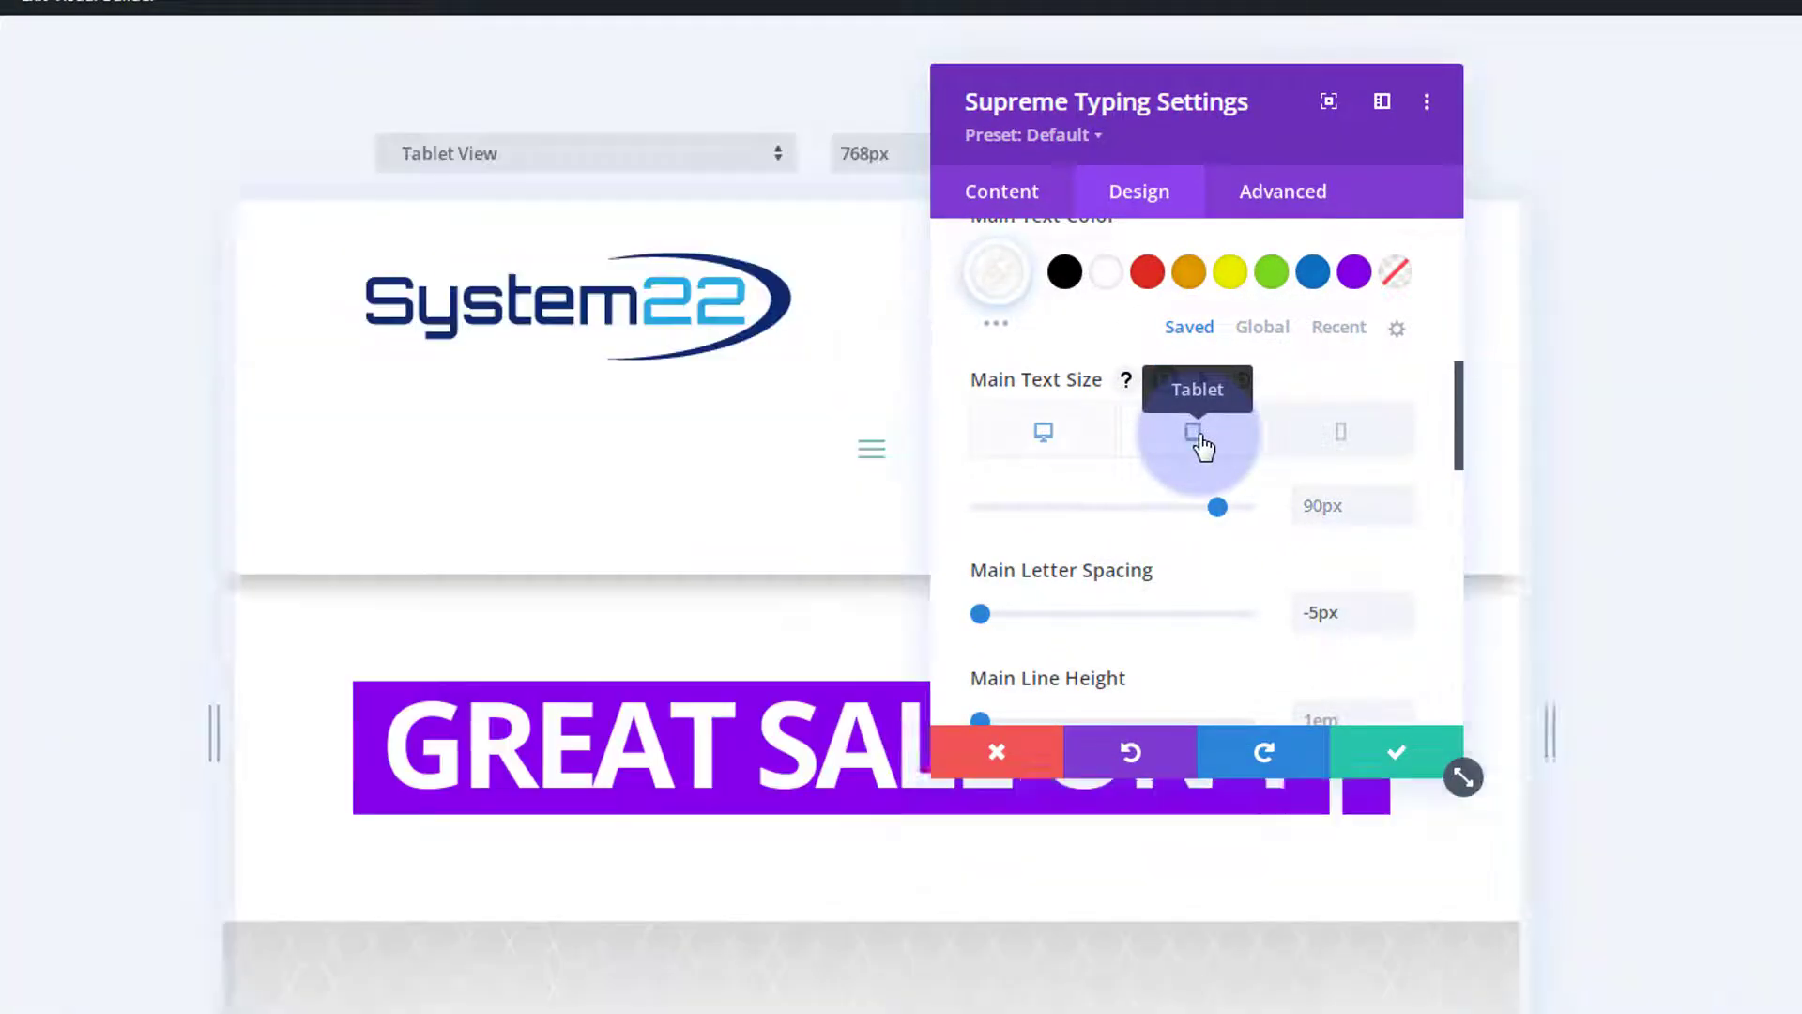
Change the headline's tablet Main Text Size from 90px to 50px.
{"action": "left_click", "coordinate": [1312, 504]}
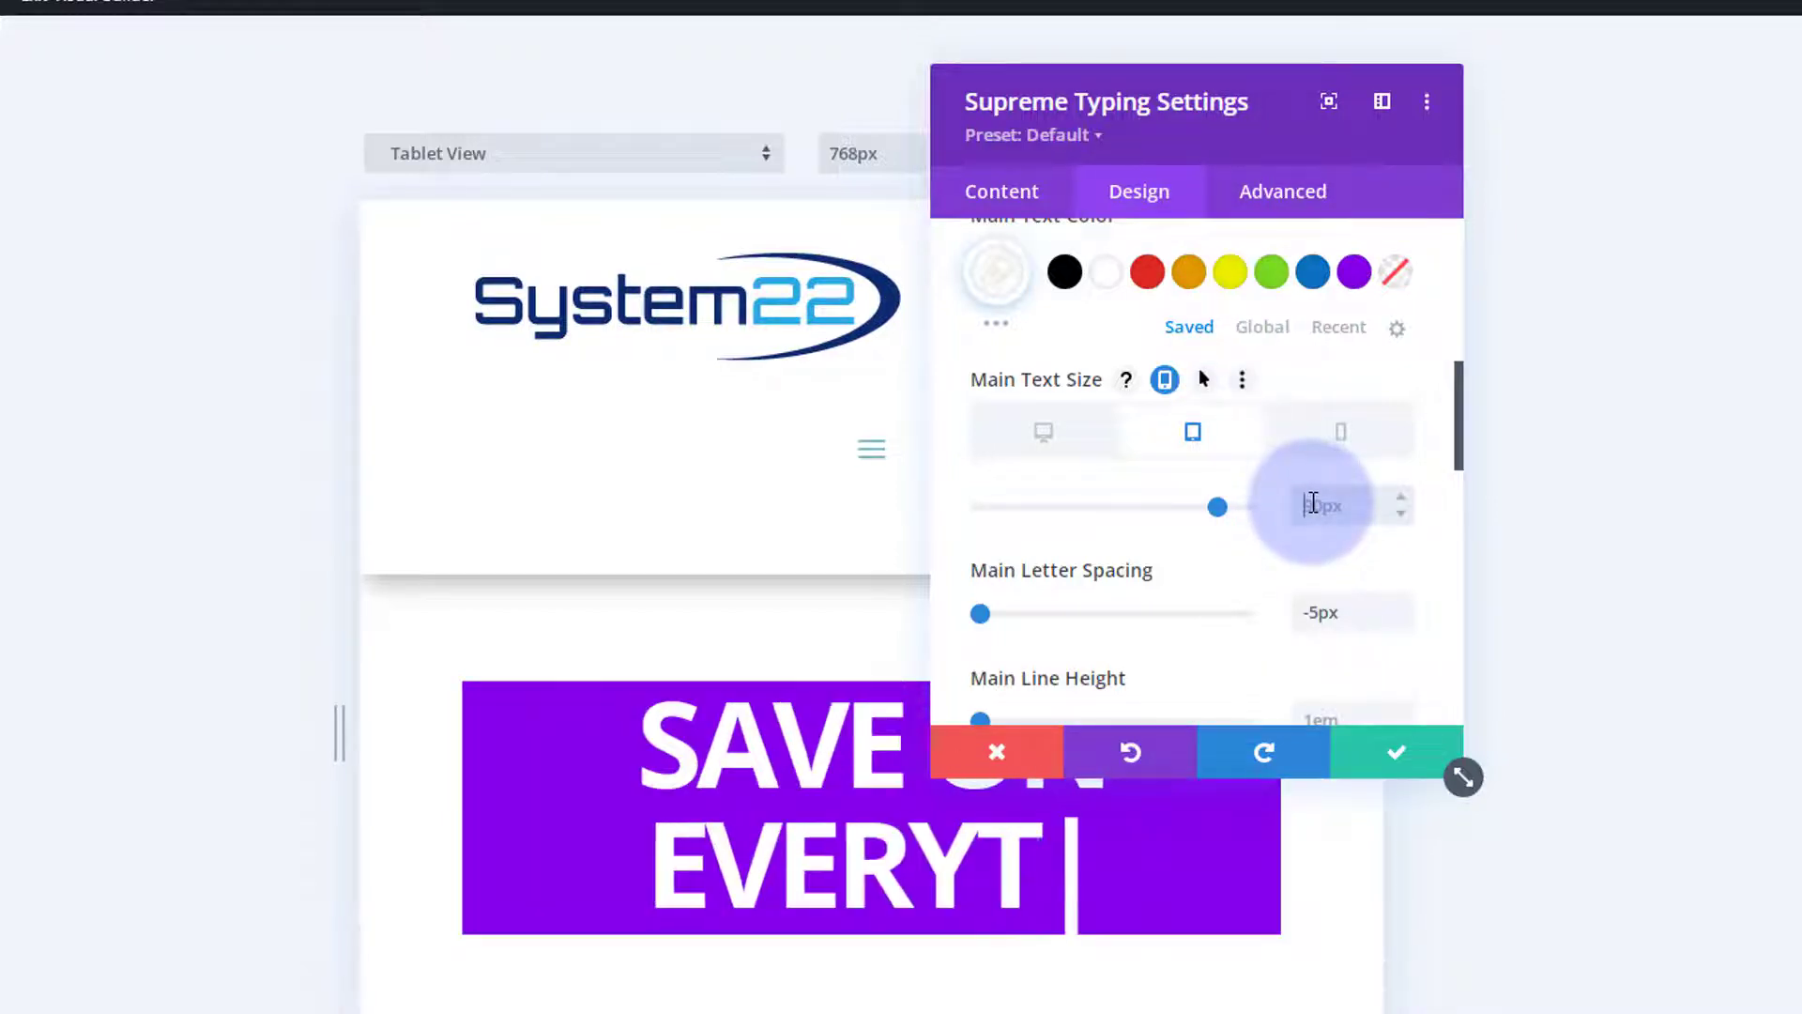
{"action": "key", "text": "Delete"}
{"action": "type", "text": "50"}
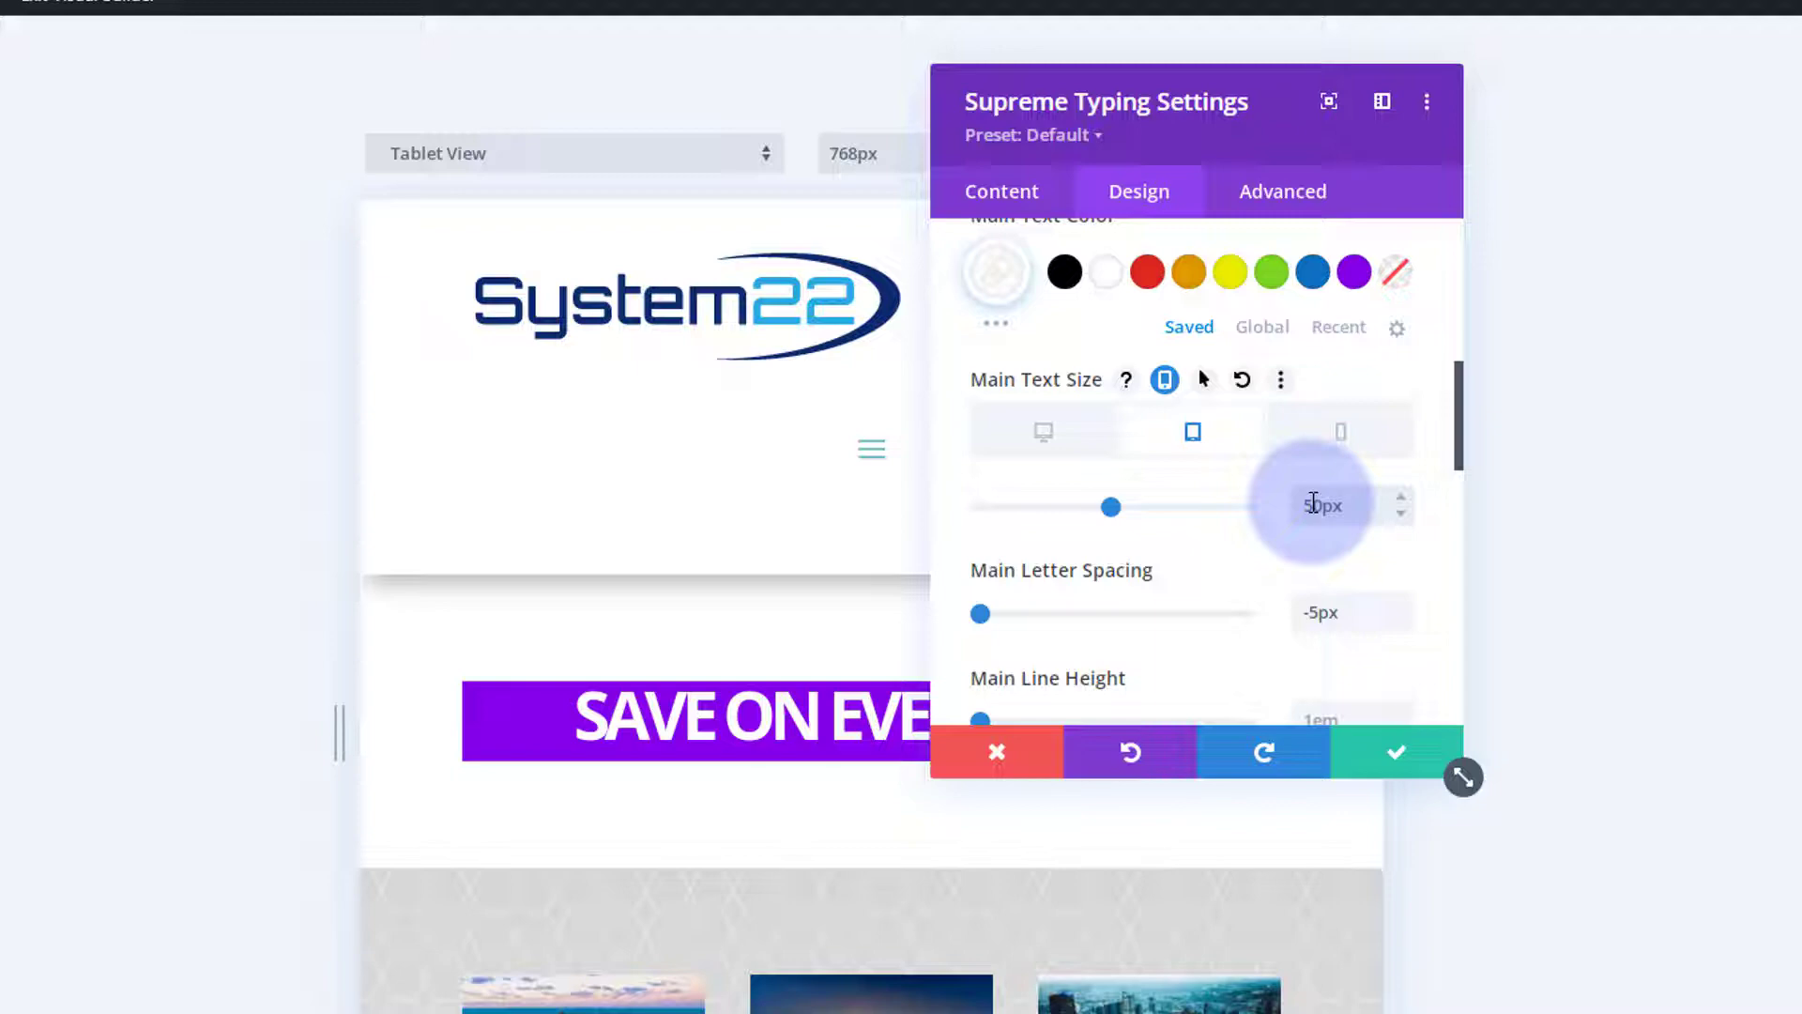
{"action": "left_click", "coordinate": [1038, 382]}
{"action": "left_click_drag", "start_coordinate": [1147, 141], "coordinate": [1502, 167]}
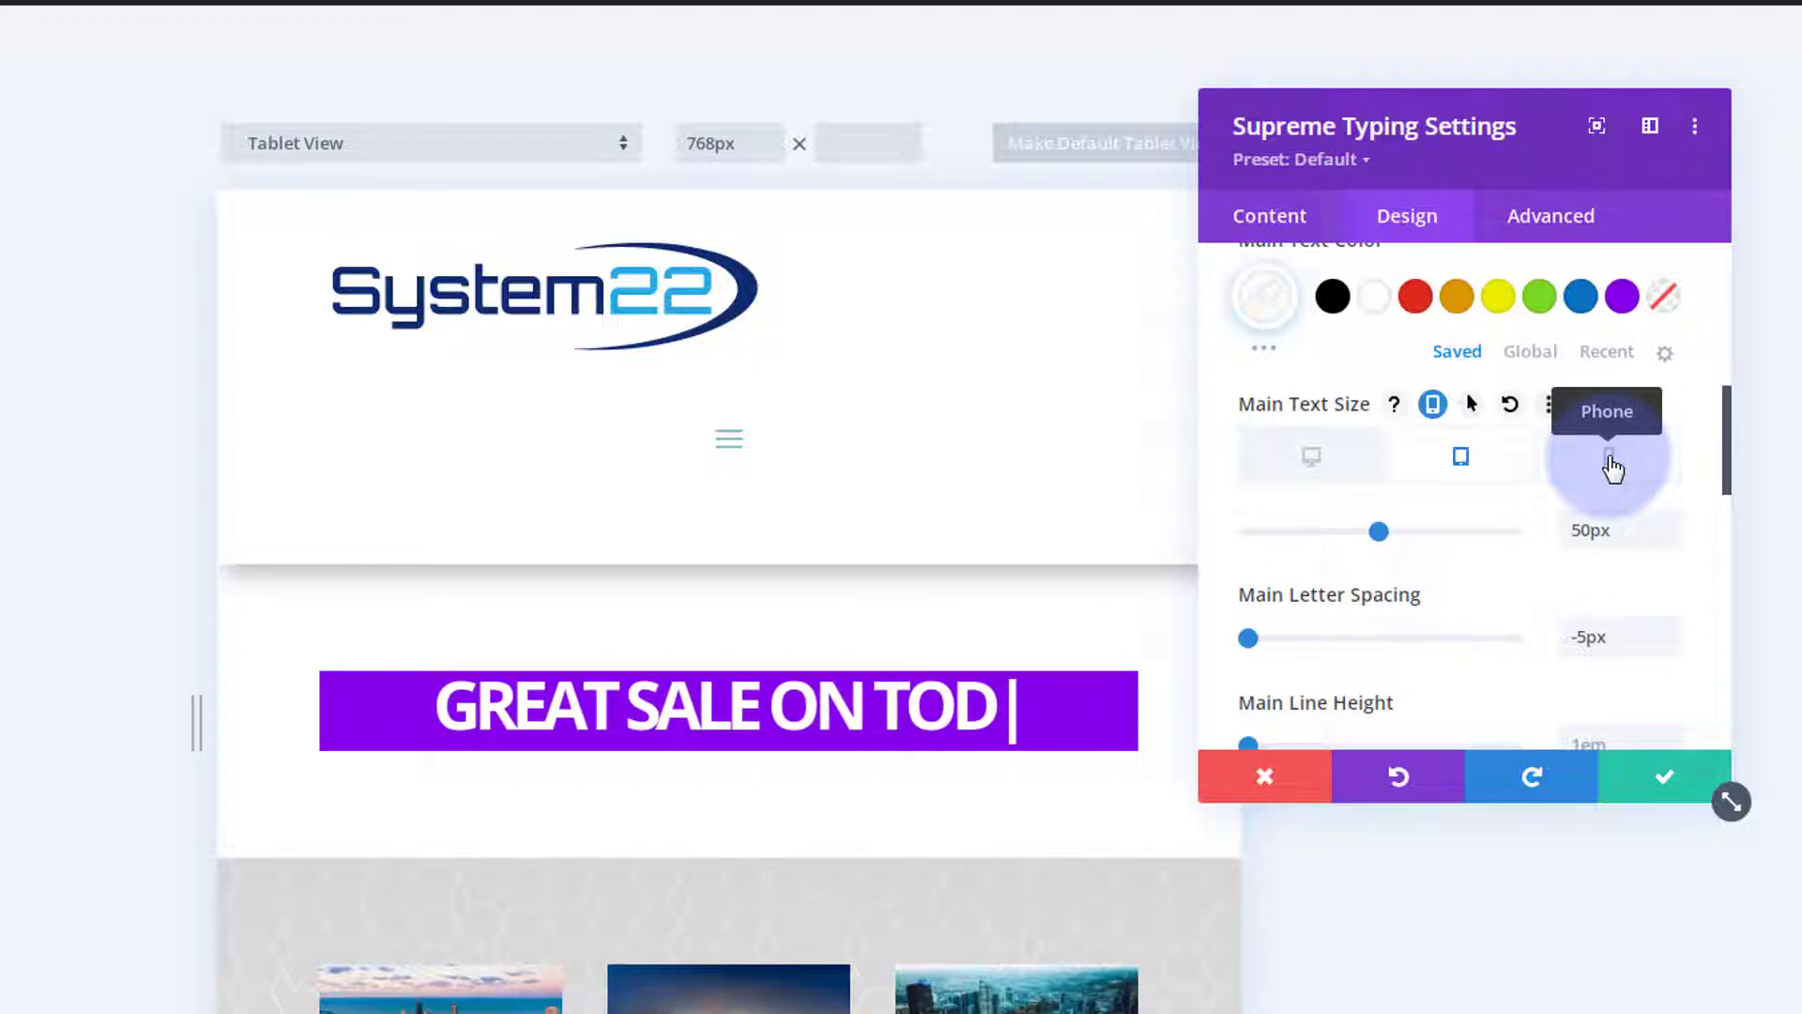
Switch to the phone layout and start changing the phone headline text size.
{"action": "left_click", "coordinate": [1609, 460]}
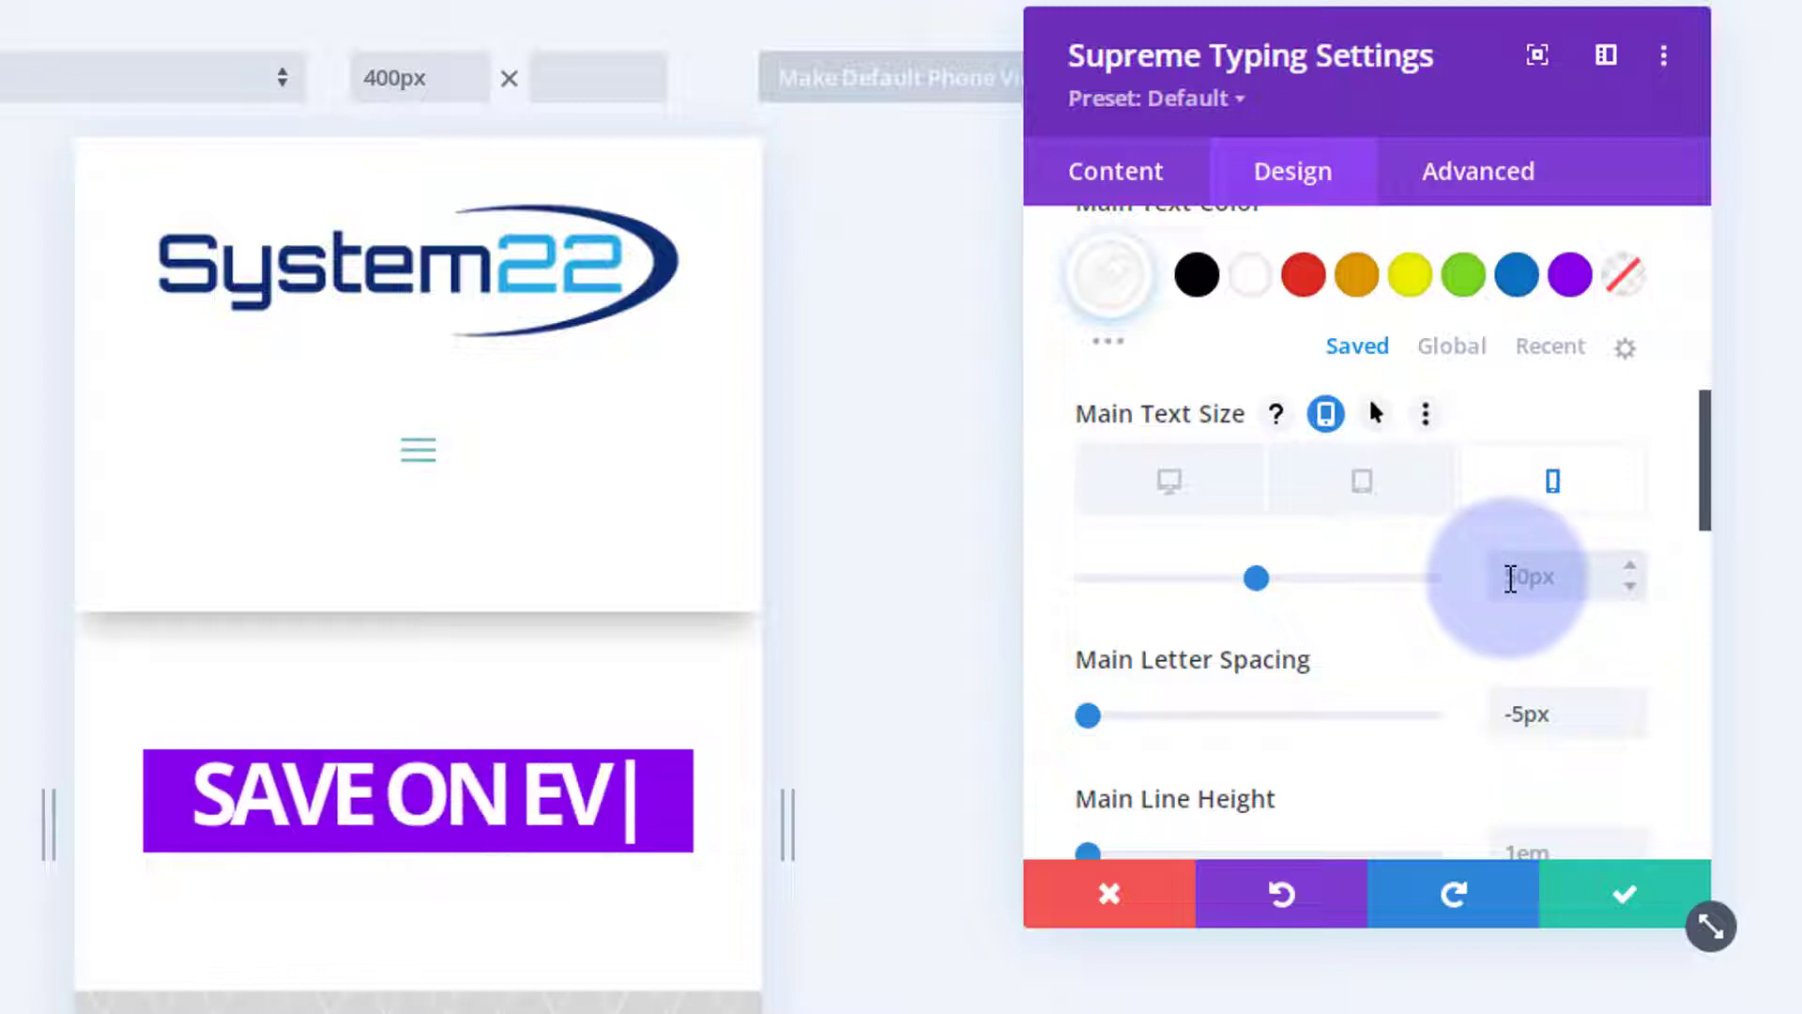
{"action": "left_click", "coordinate": [1512, 578]}
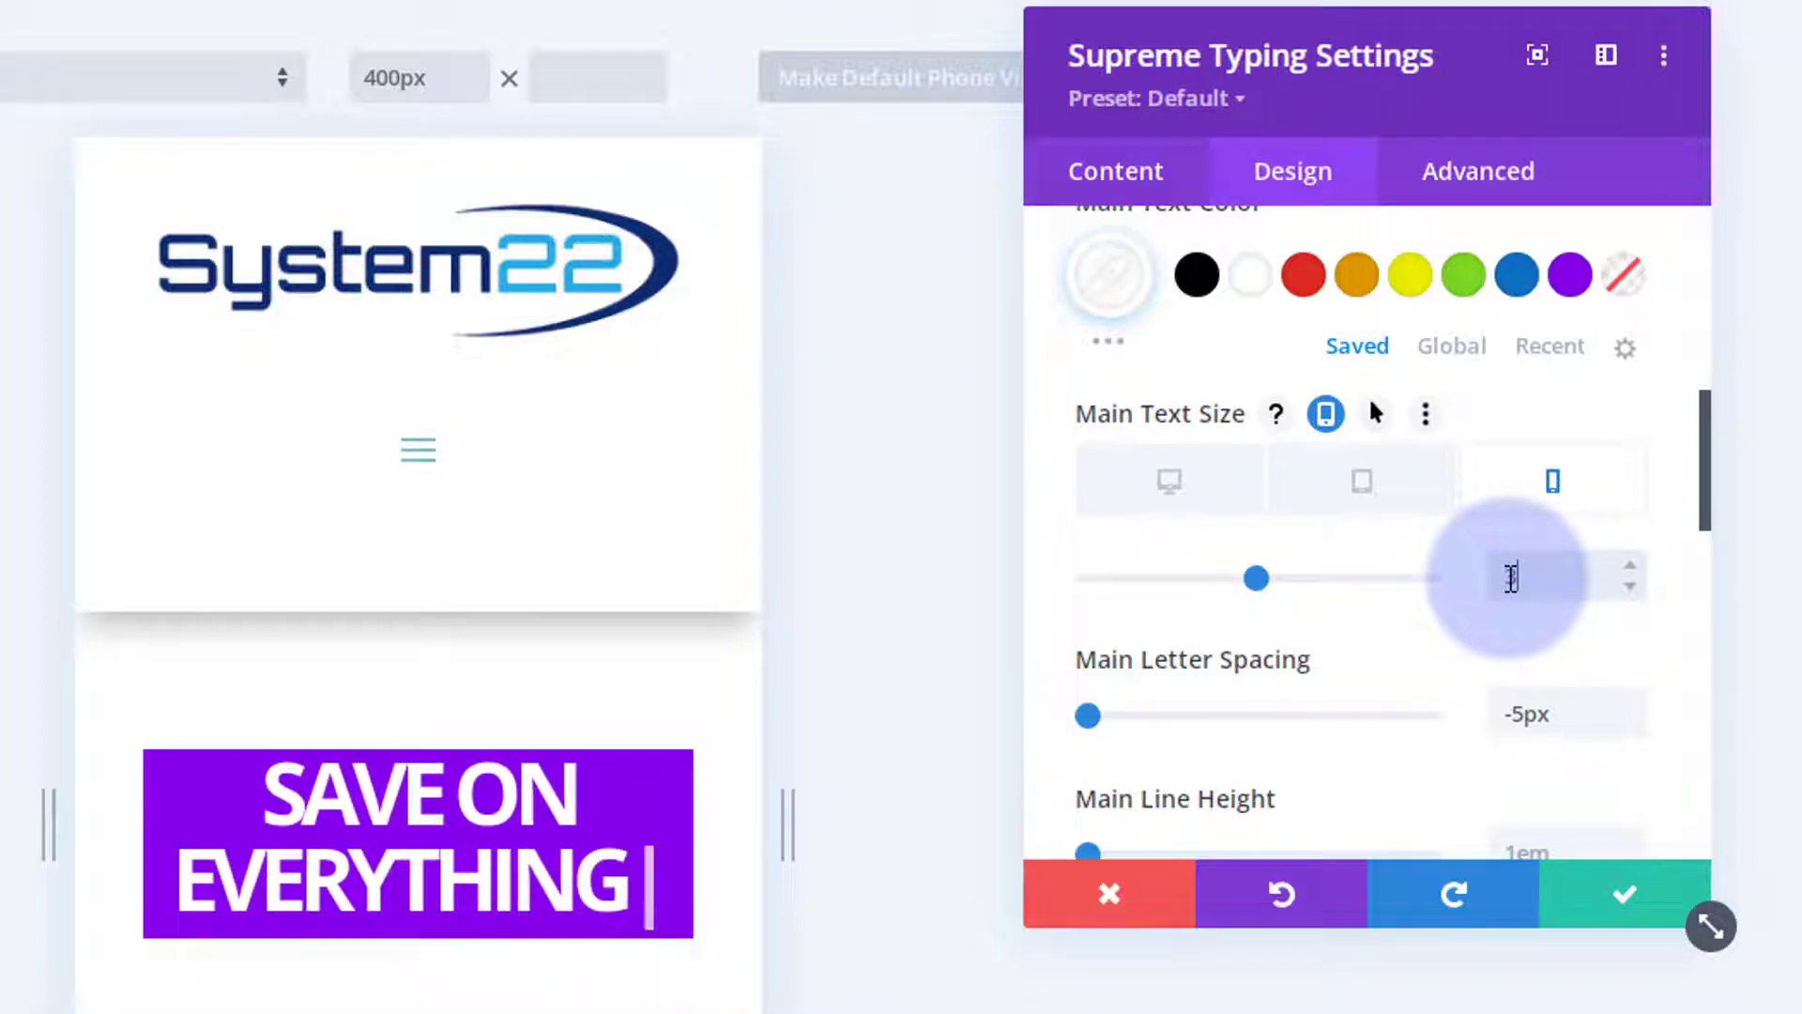
{"action": "type", "text": "10"}
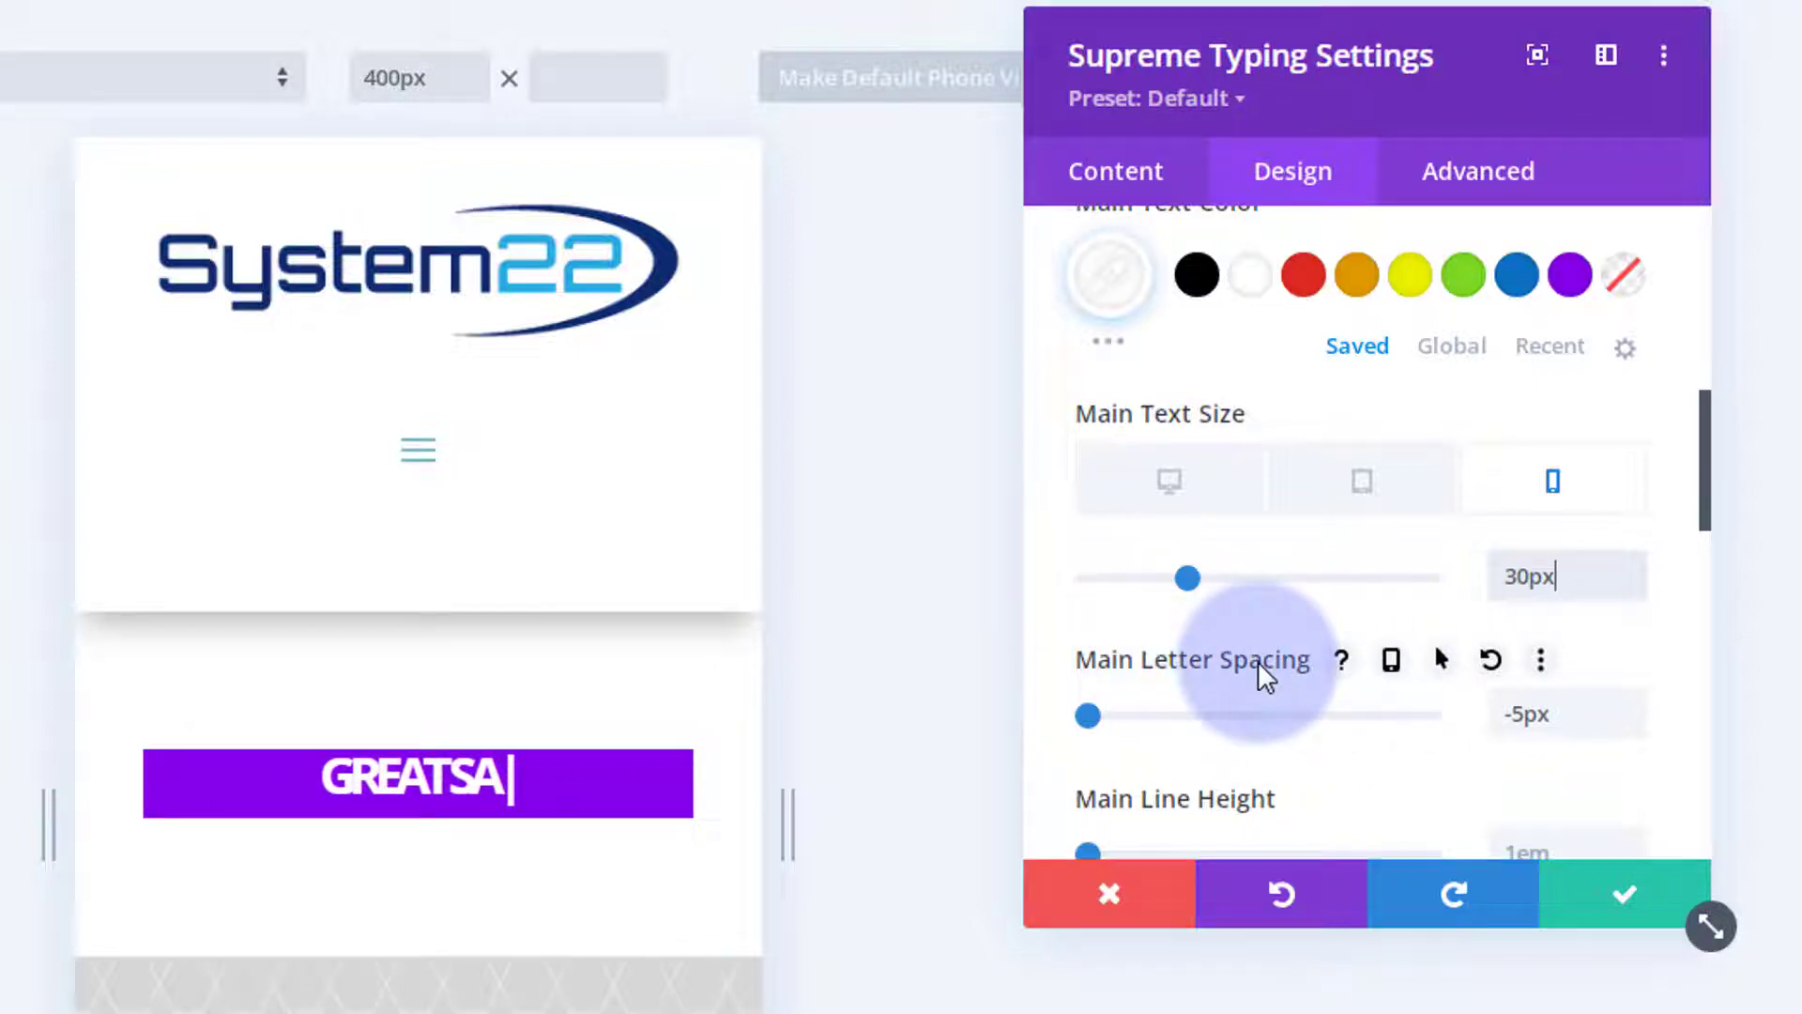
Enable per-device letter spacing and raise the phone letter spacing to 0px.
{"action": "left_click", "coordinate": [1392, 661]}
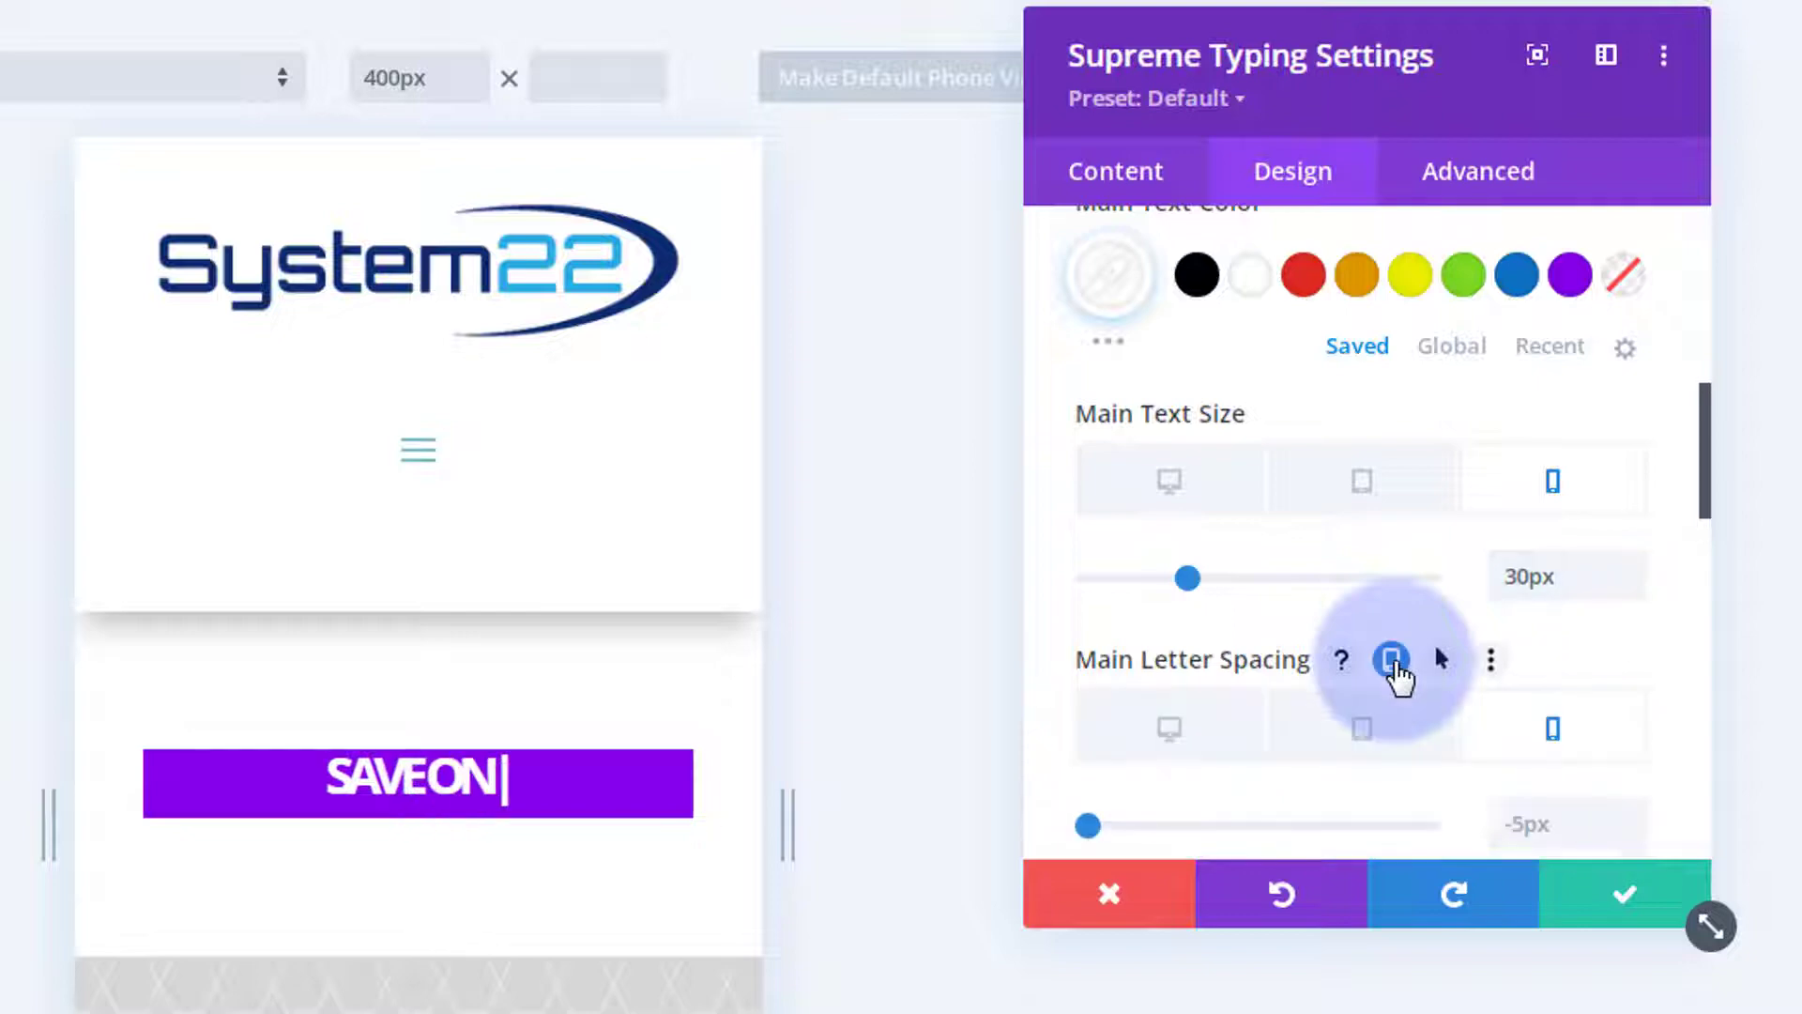
{"action": "scroll", "coordinate": [1418, 734], "scroll_direction": "down", "scroll_amount": 2}
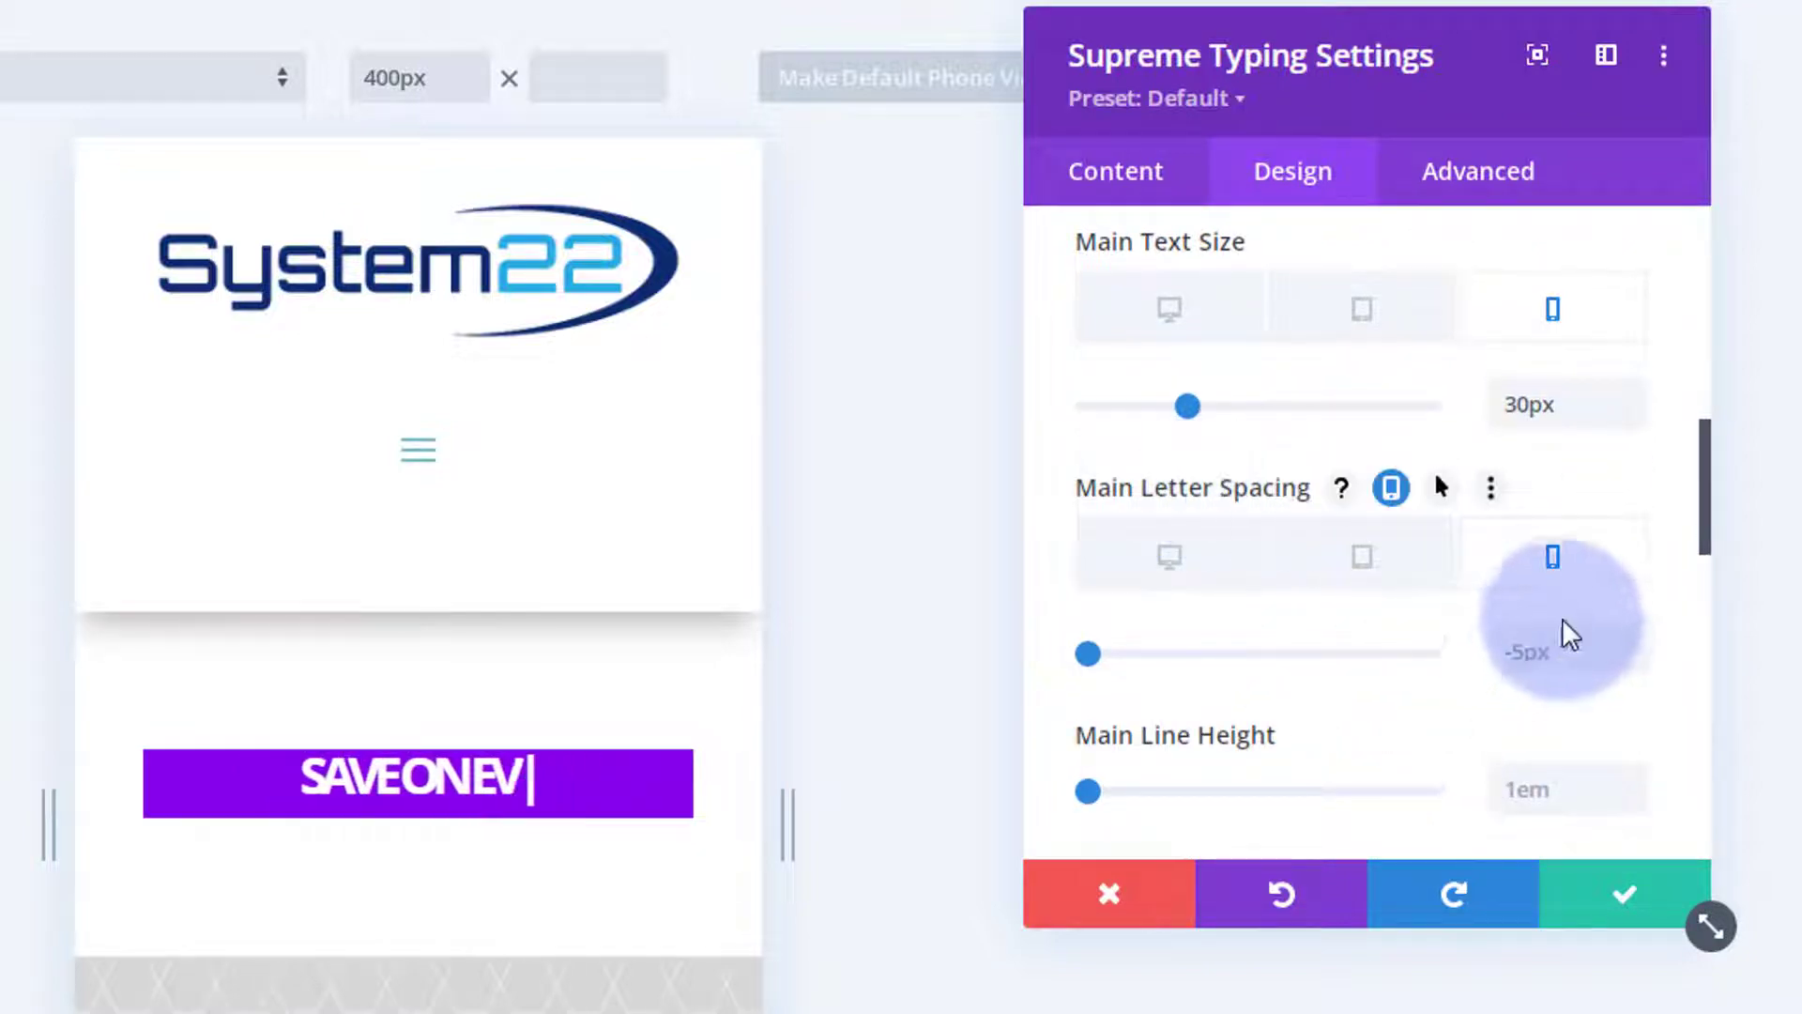
{"action": "left_click", "coordinate": [1630, 646]}
{"action": "left_click", "coordinate": [1629, 646]}
{"action": "left_click", "coordinate": [1629, 646]}
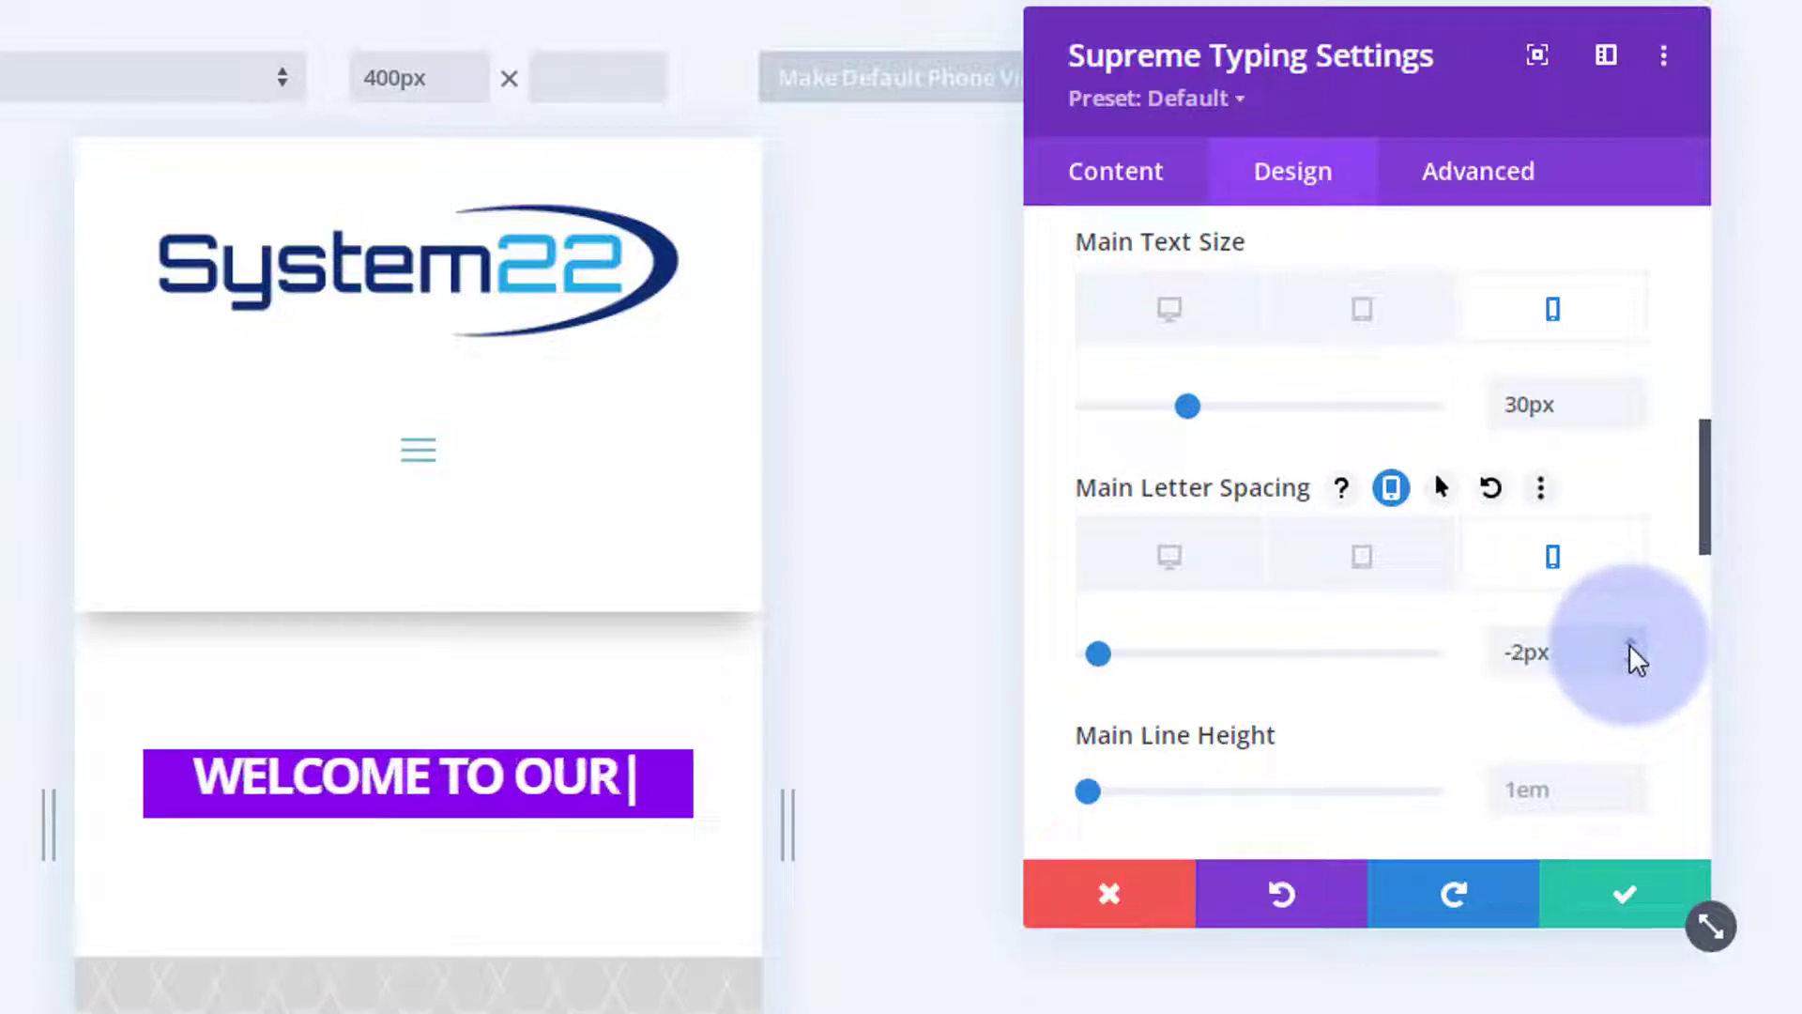
{"action": "left_click", "coordinate": [1630, 646]}
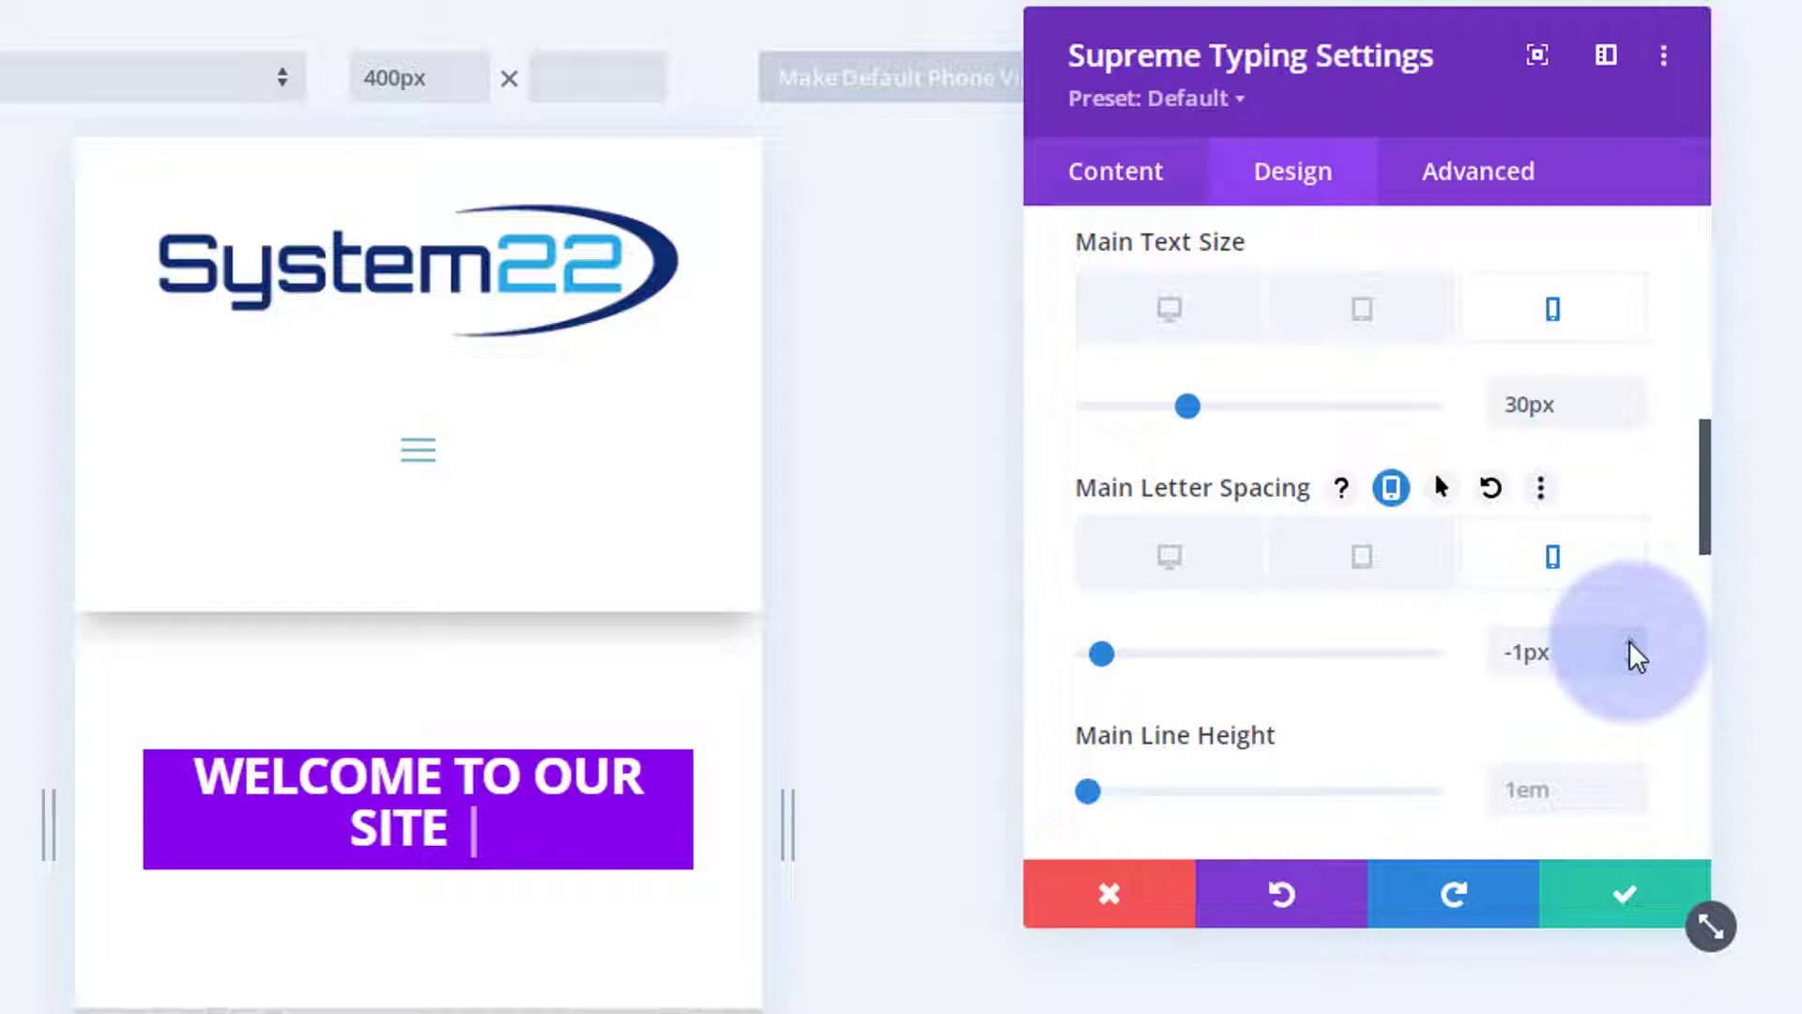
{"action": "left_click", "coordinate": [1630, 644]}
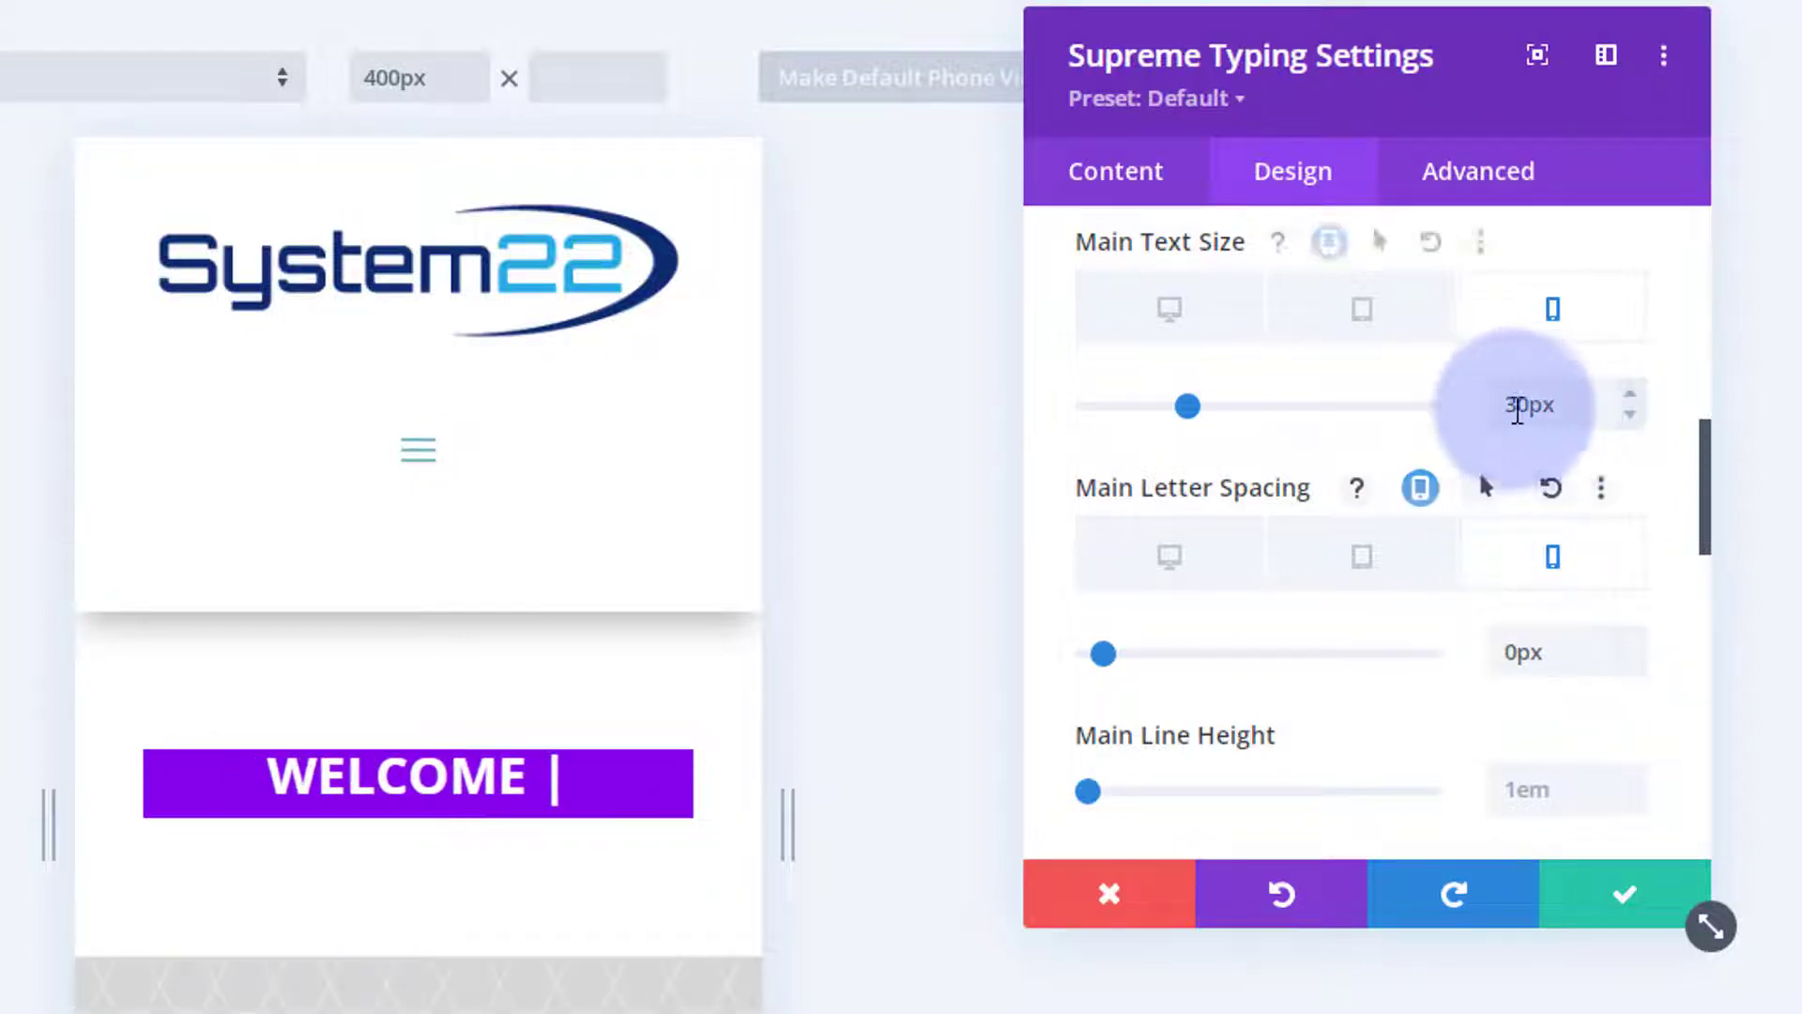
Set the phone headline text size to 25px and return to the desktop layout.
{"action": "double_click", "coordinate": [1521, 404]}
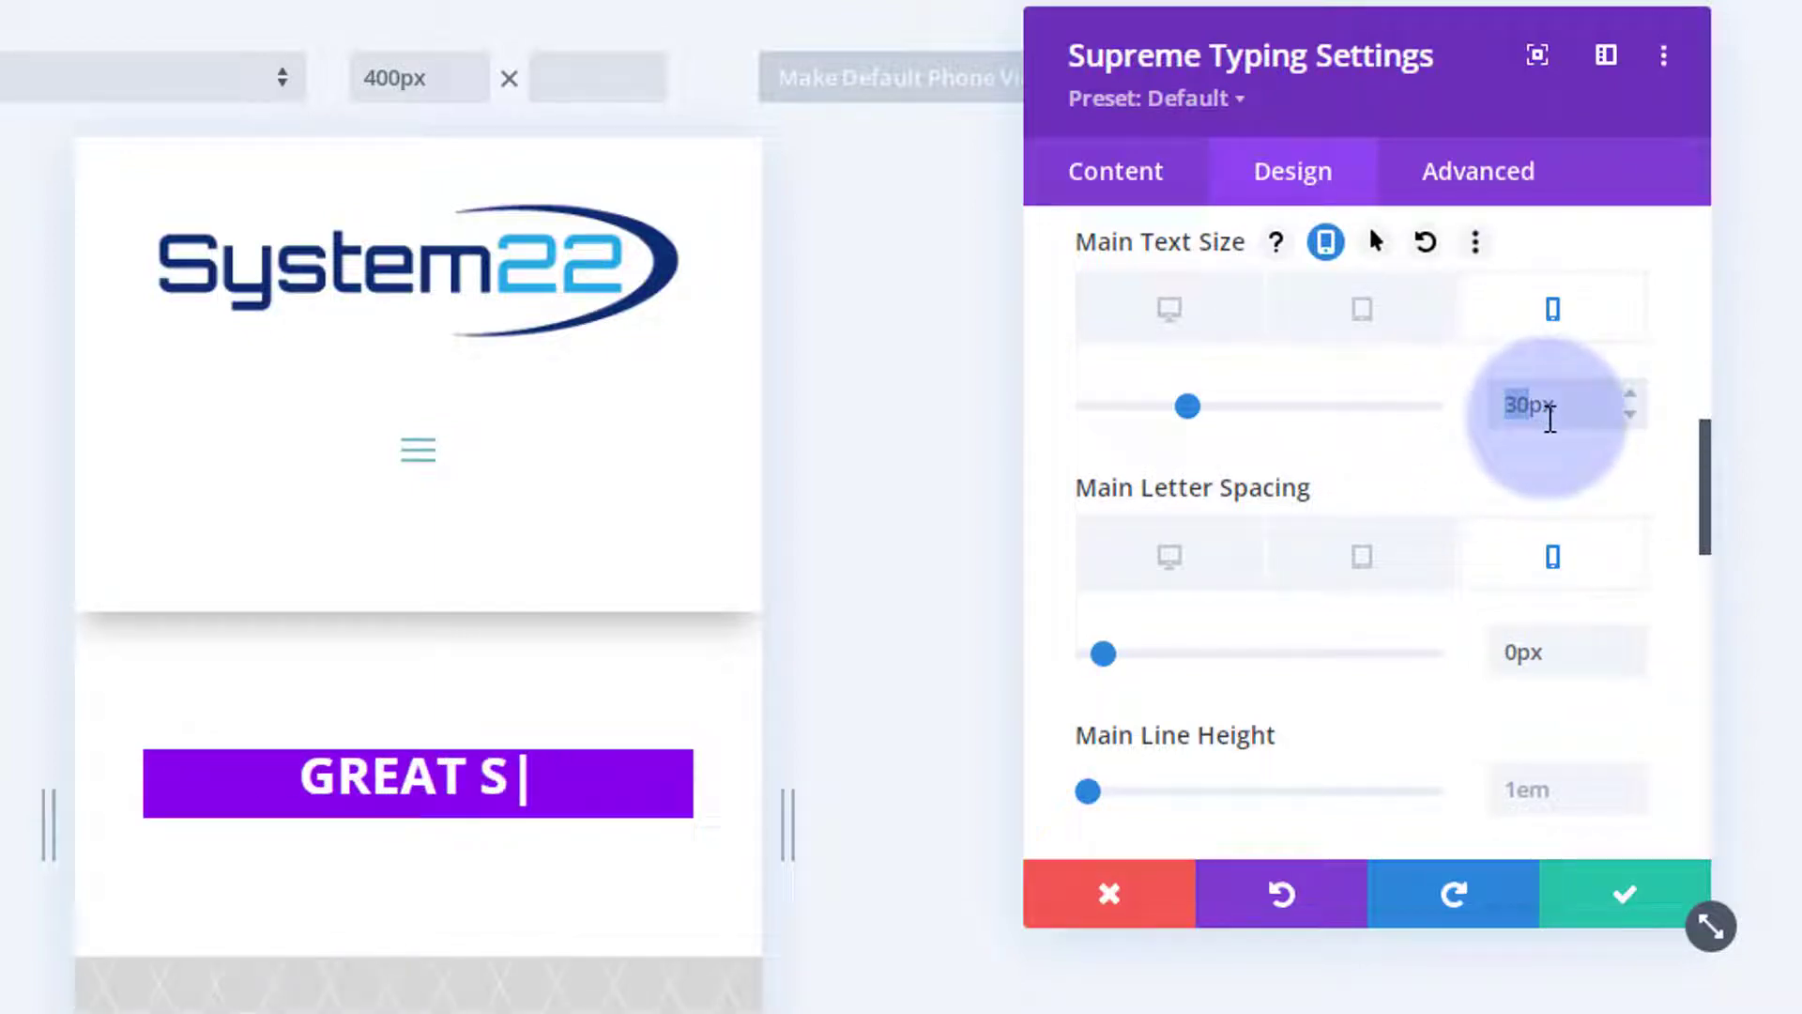
{"action": "type", "text": "25"}
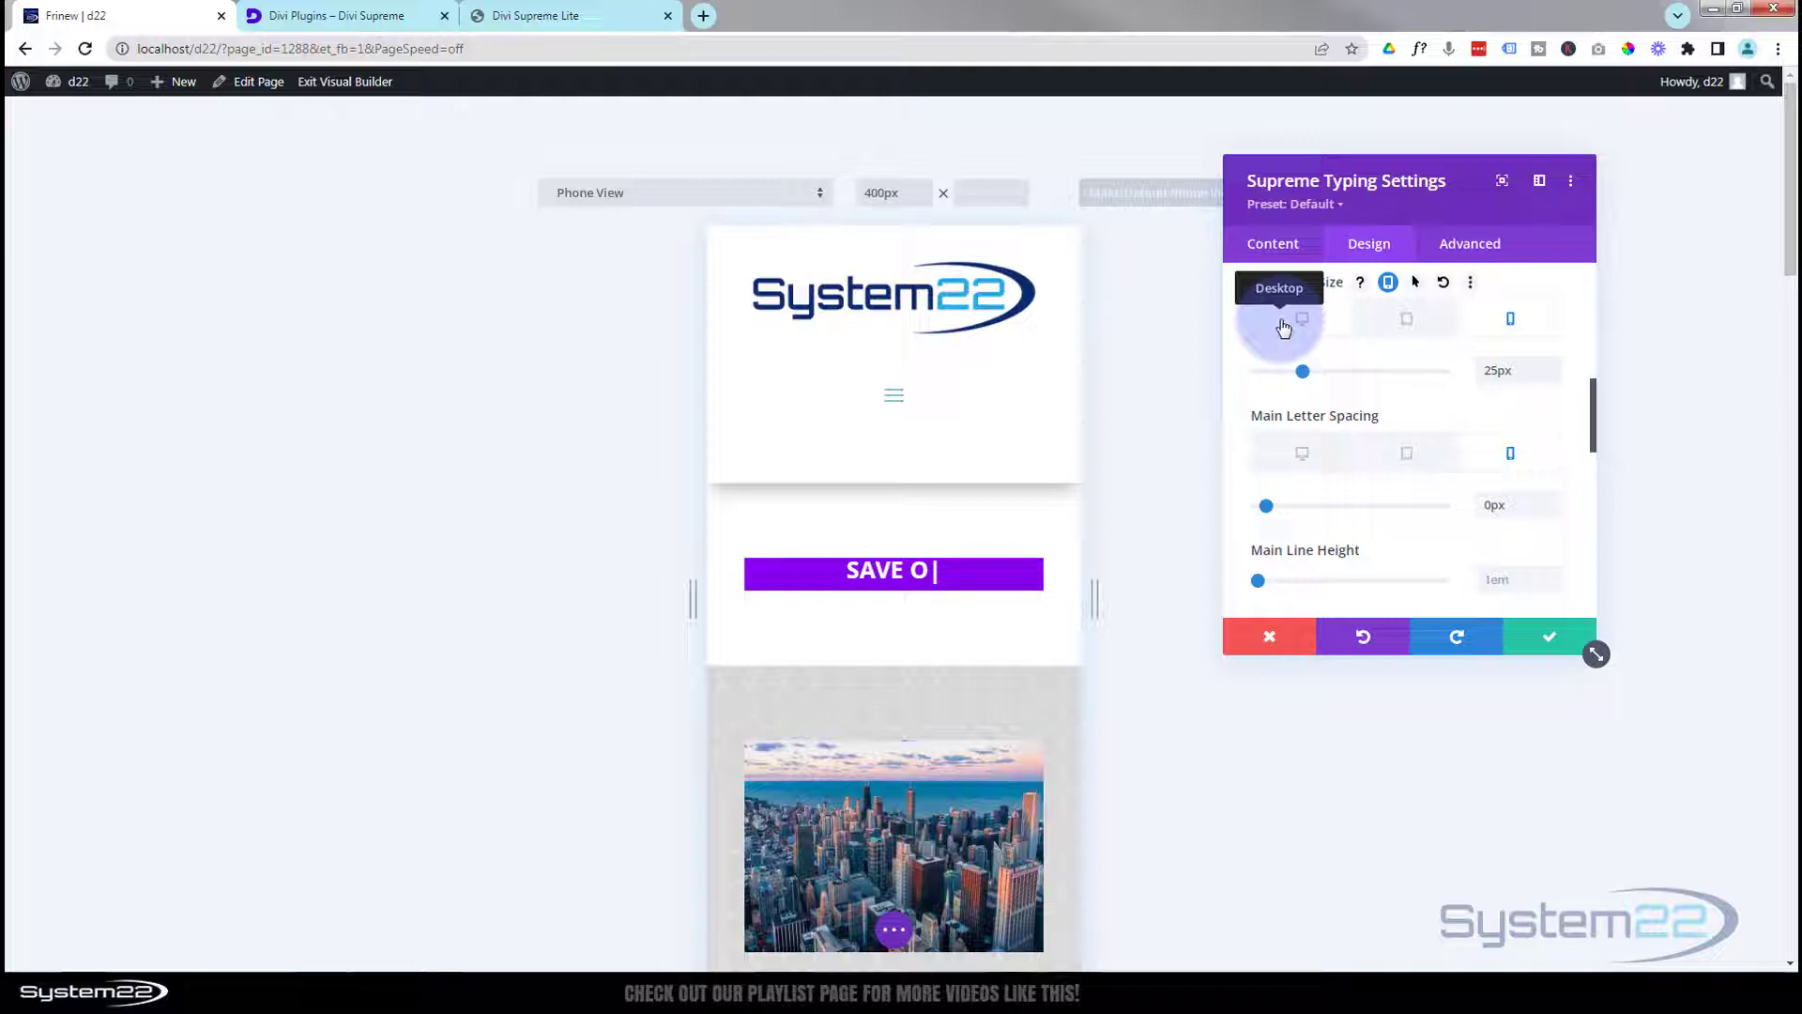
{"action": "left_click", "coordinate": [1174, 327]}
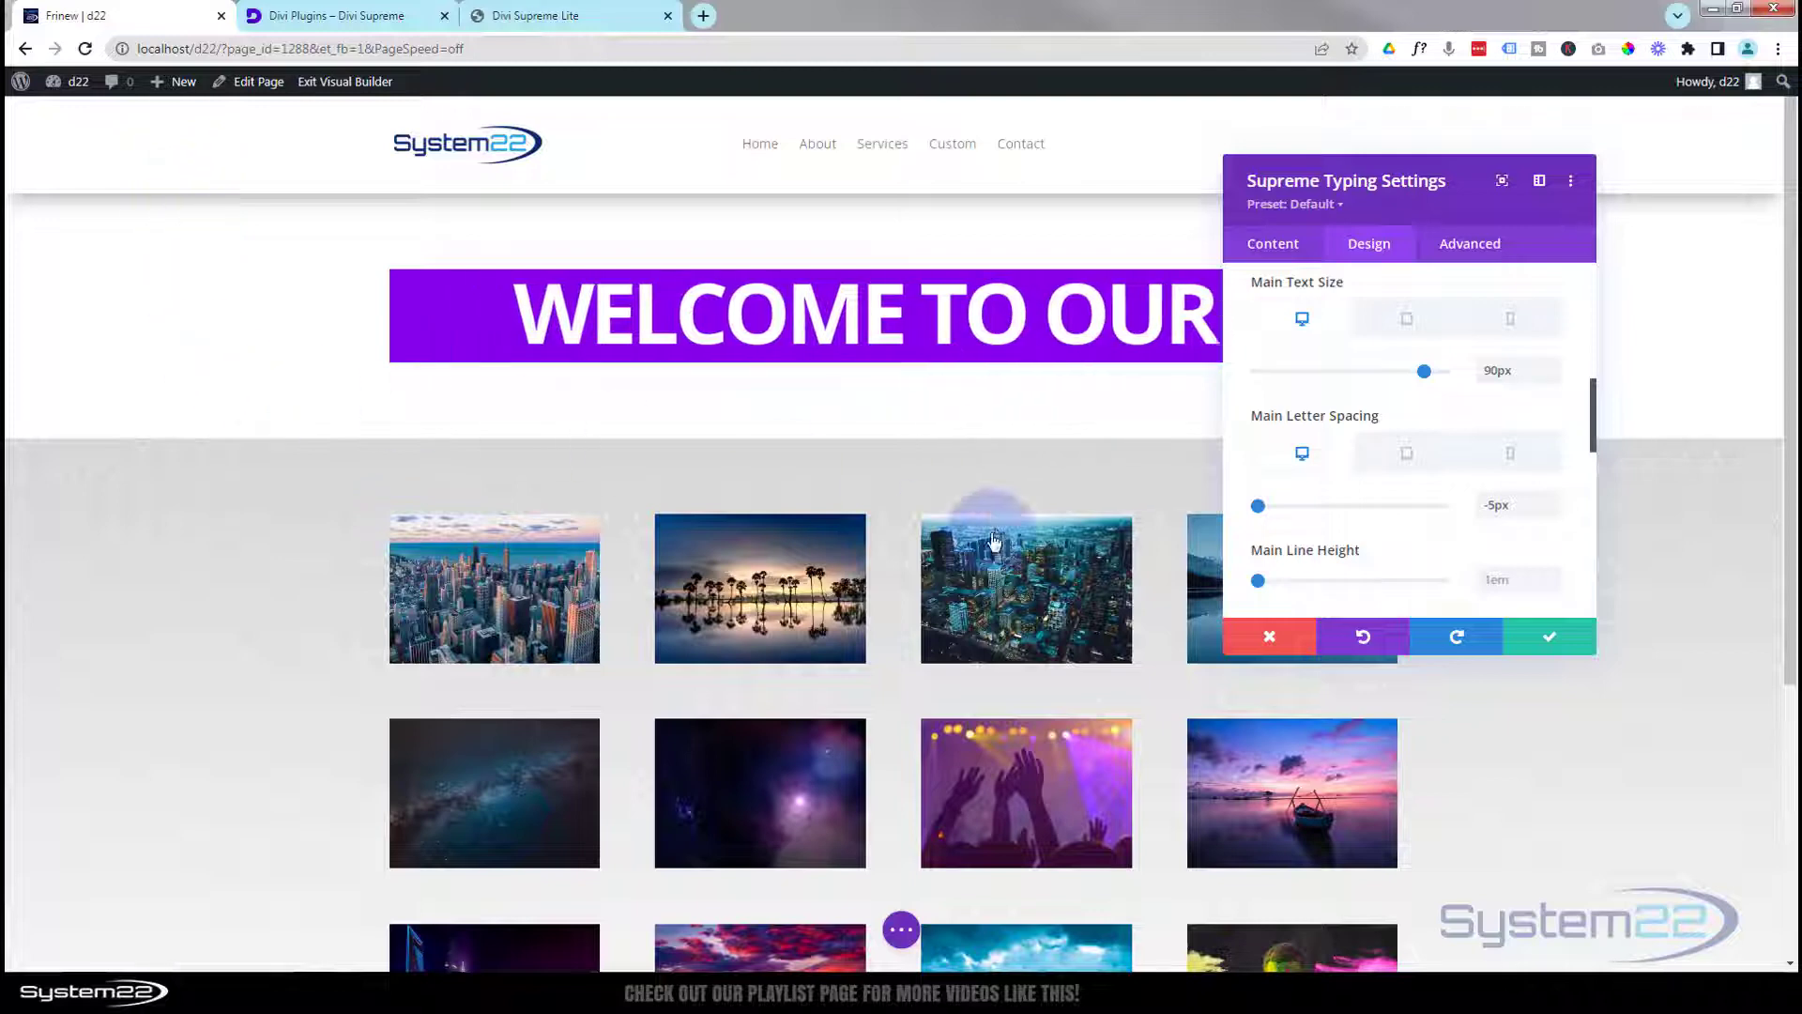
Save the headline styling, then set the night city skyline photo as the section background image.
{"action": "left_click", "coordinate": [1551, 643]}
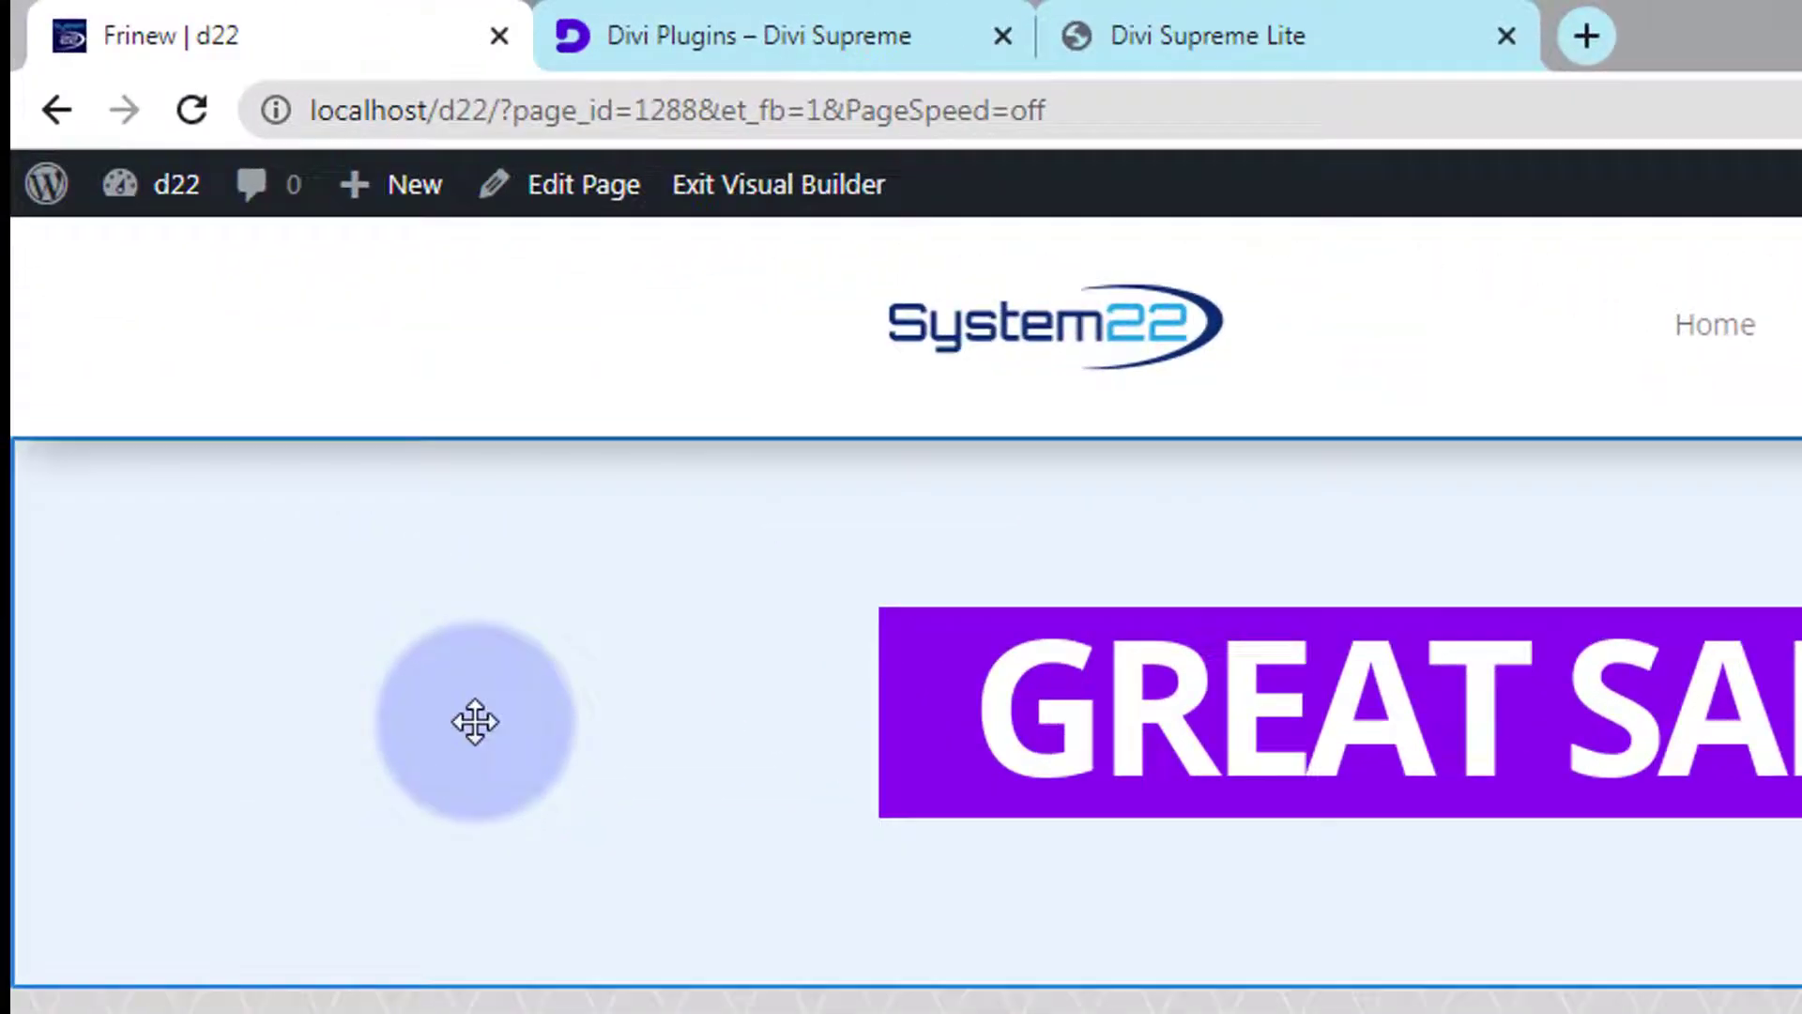
{"action": "mouse_move", "coordinate": [131, 282]}
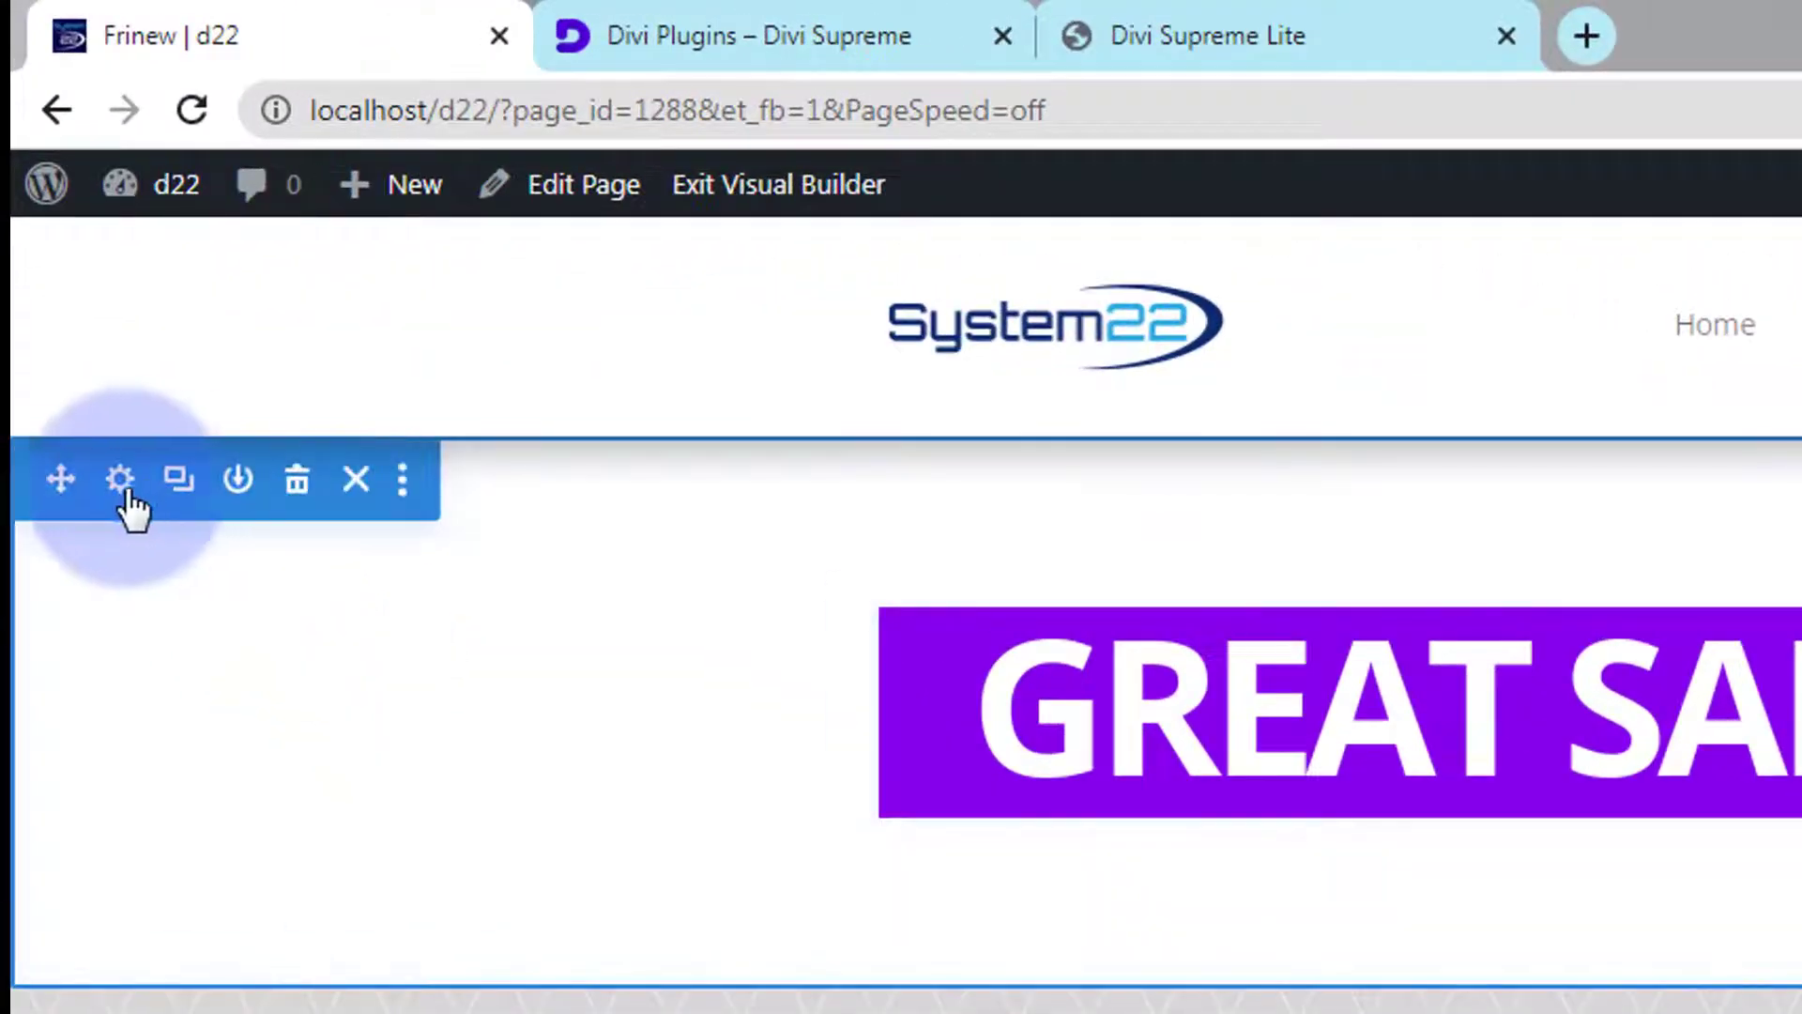
{"action": "left_click", "coordinate": [121, 481]}
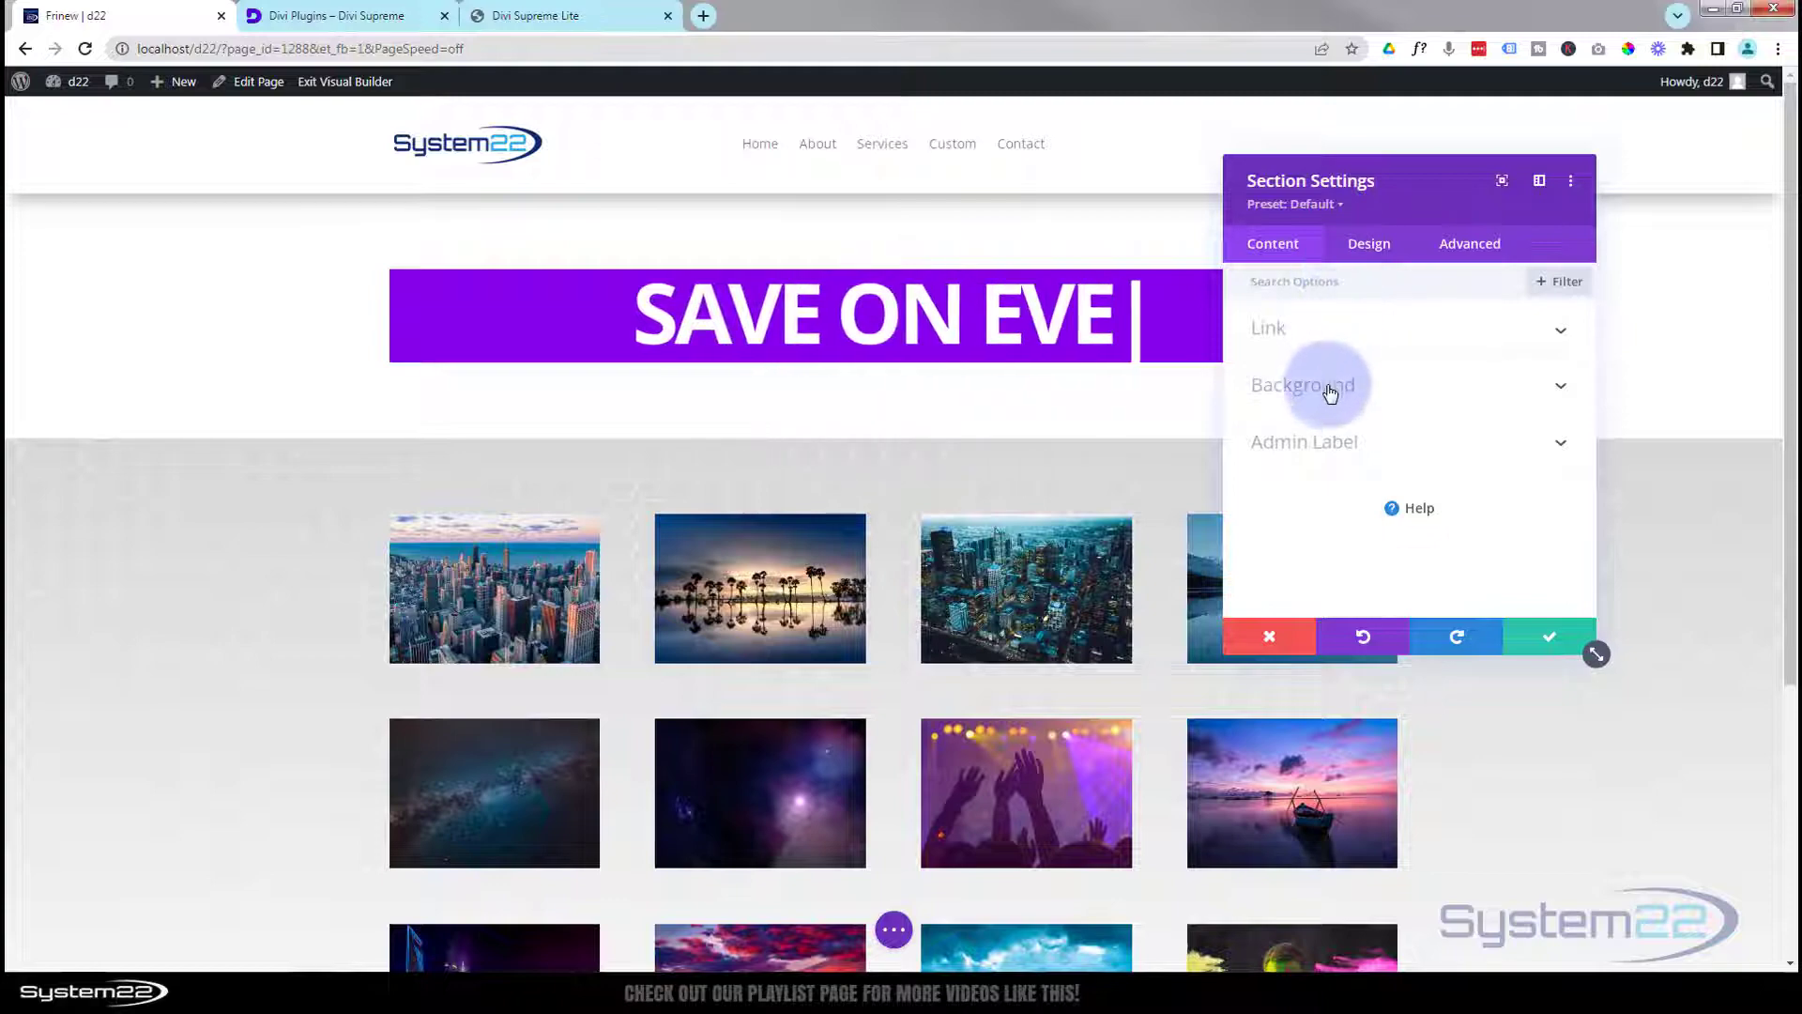
{"action": "left_click", "coordinate": [1327, 387]}
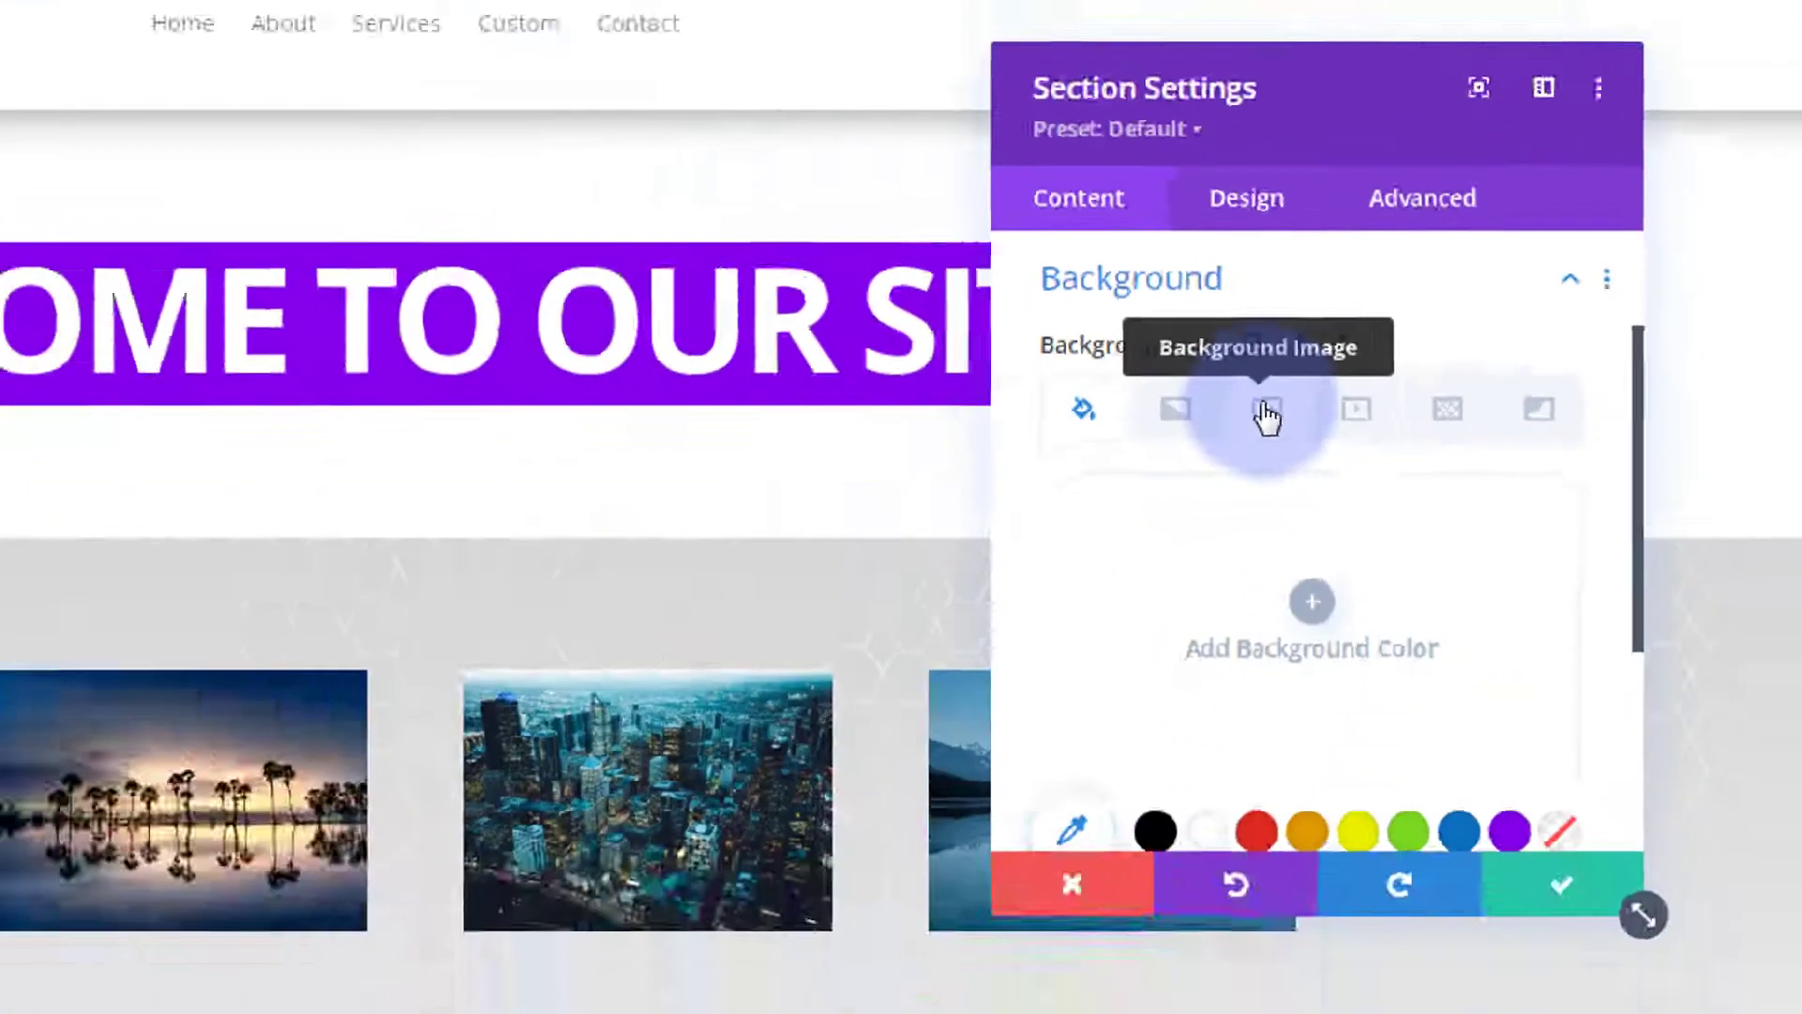
{"action": "left_click", "coordinate": [1267, 411]}
{"action": "left_click", "coordinate": [1310, 597]}
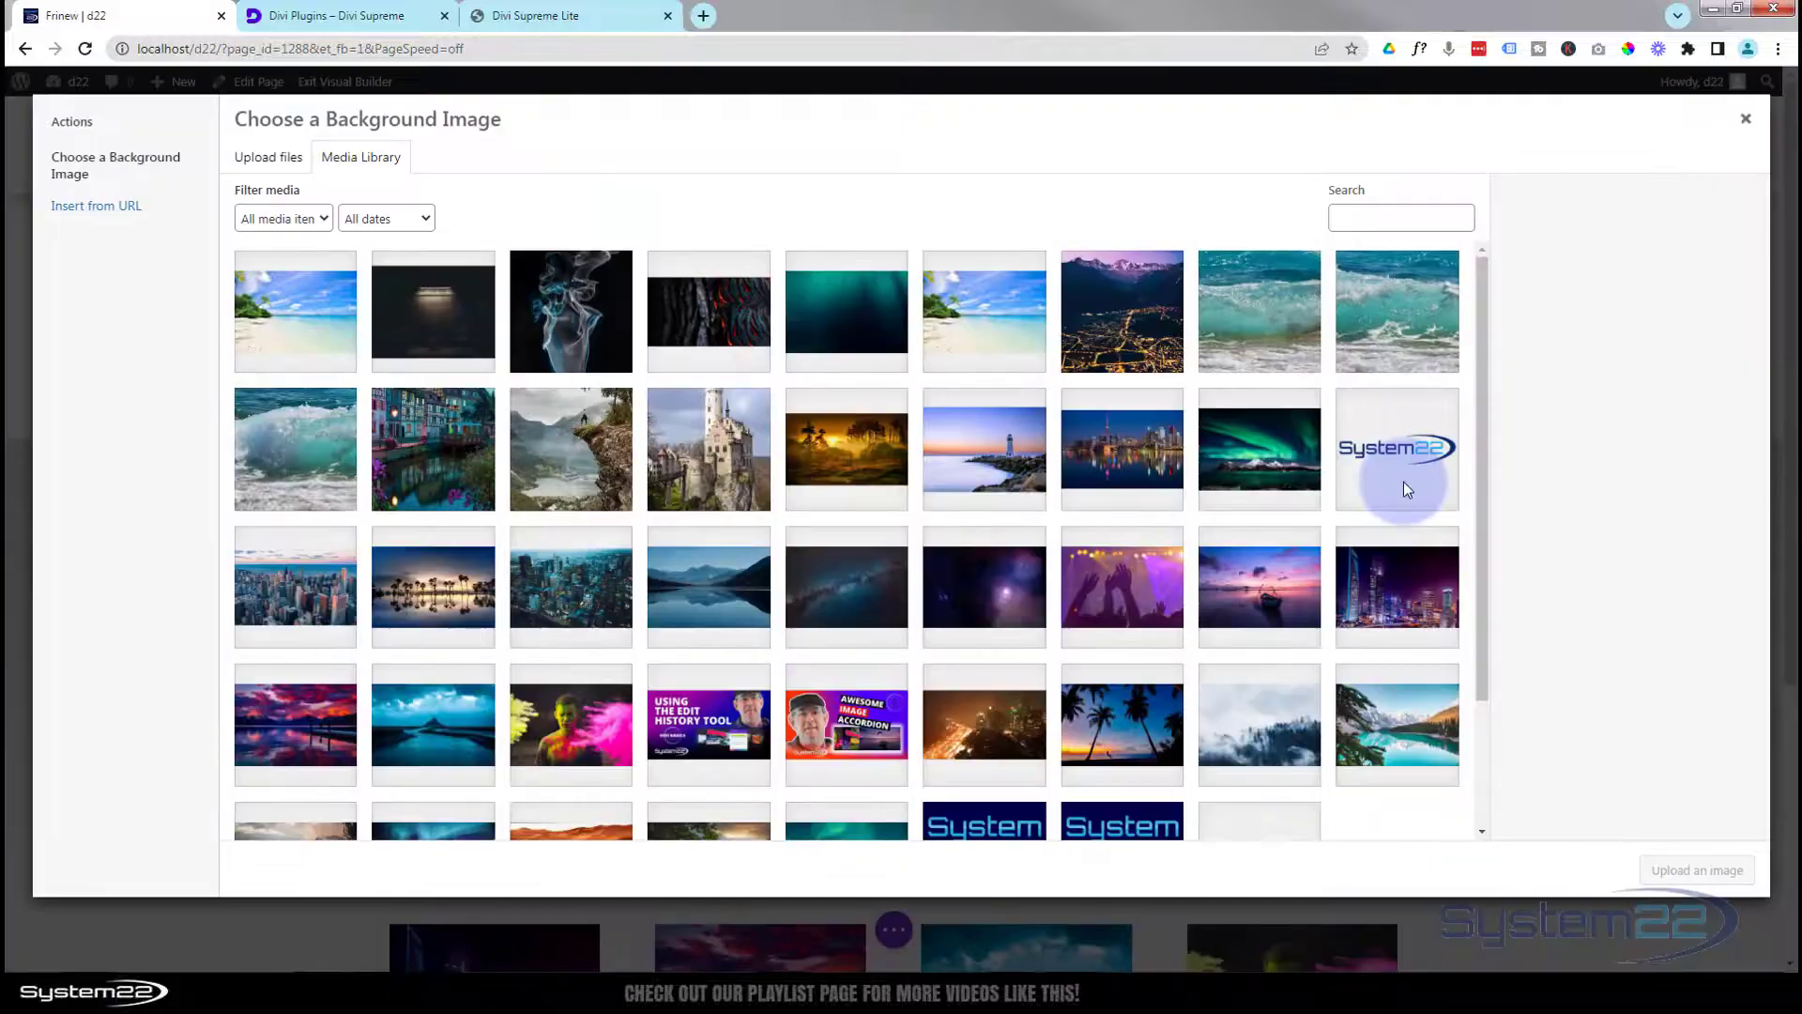
{"action": "left_click", "coordinate": [1090, 467]}
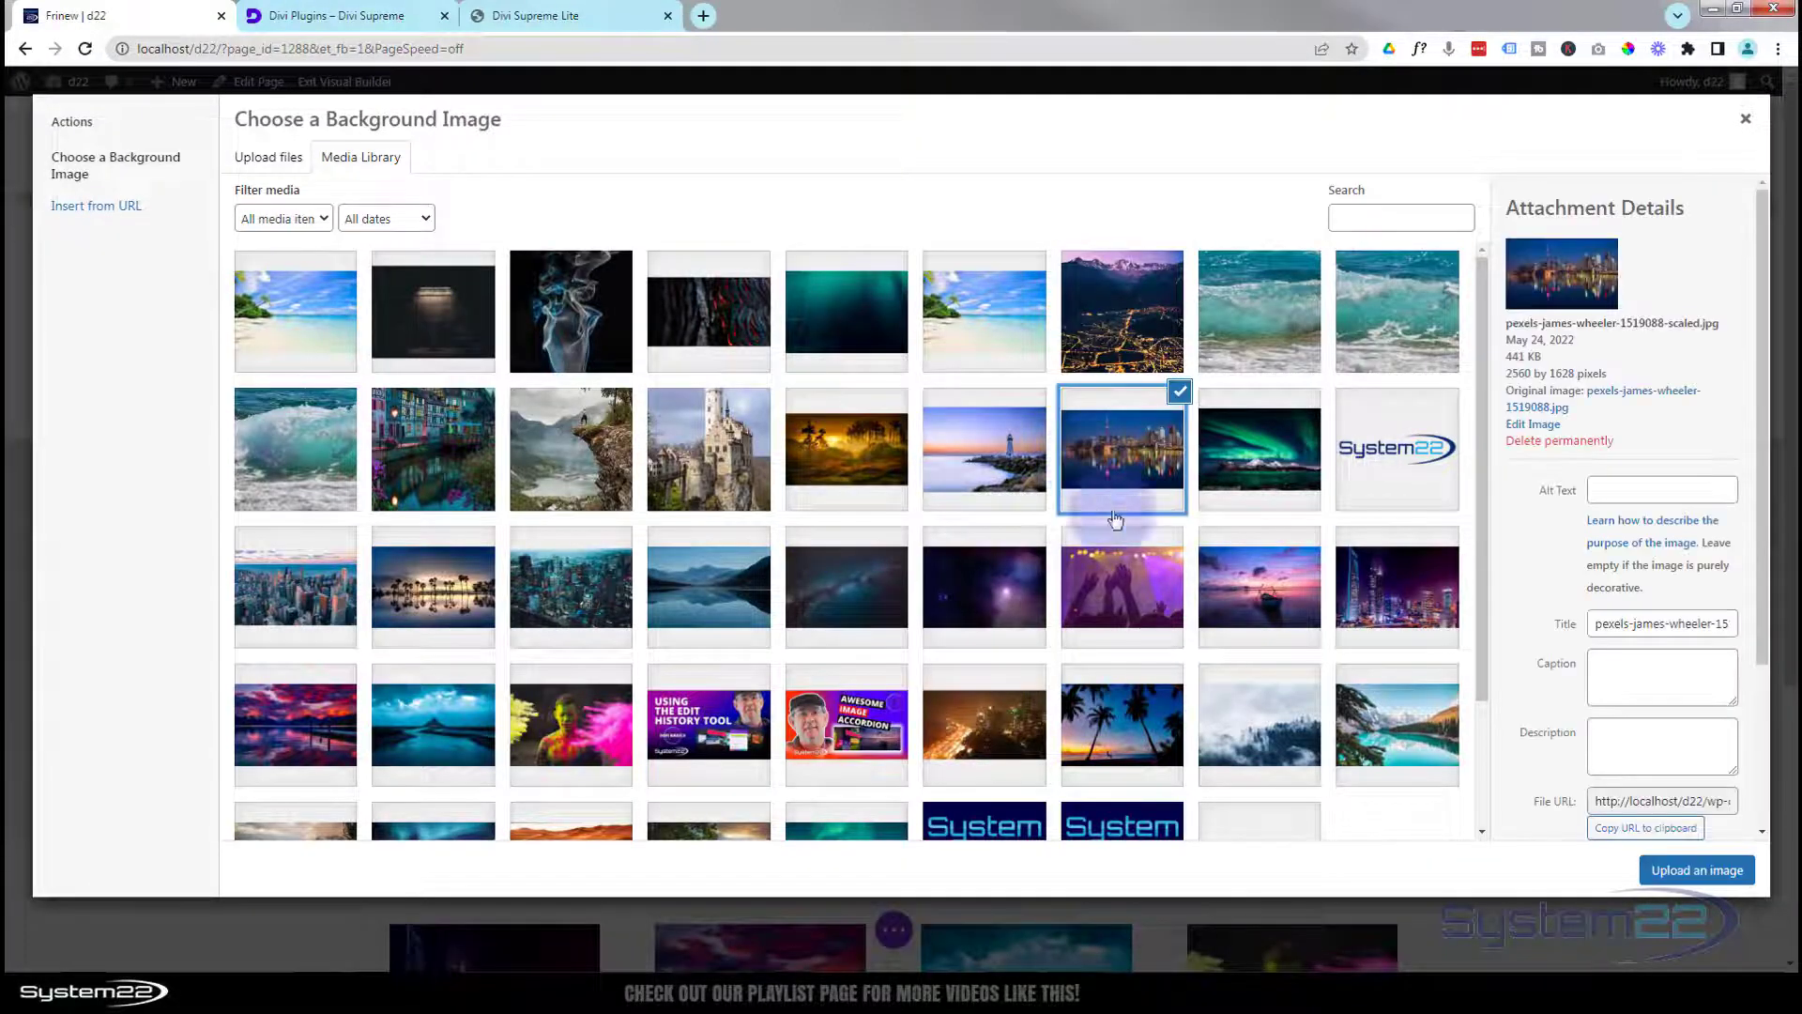
{"action": "left_click", "coordinate": [1695, 872]}
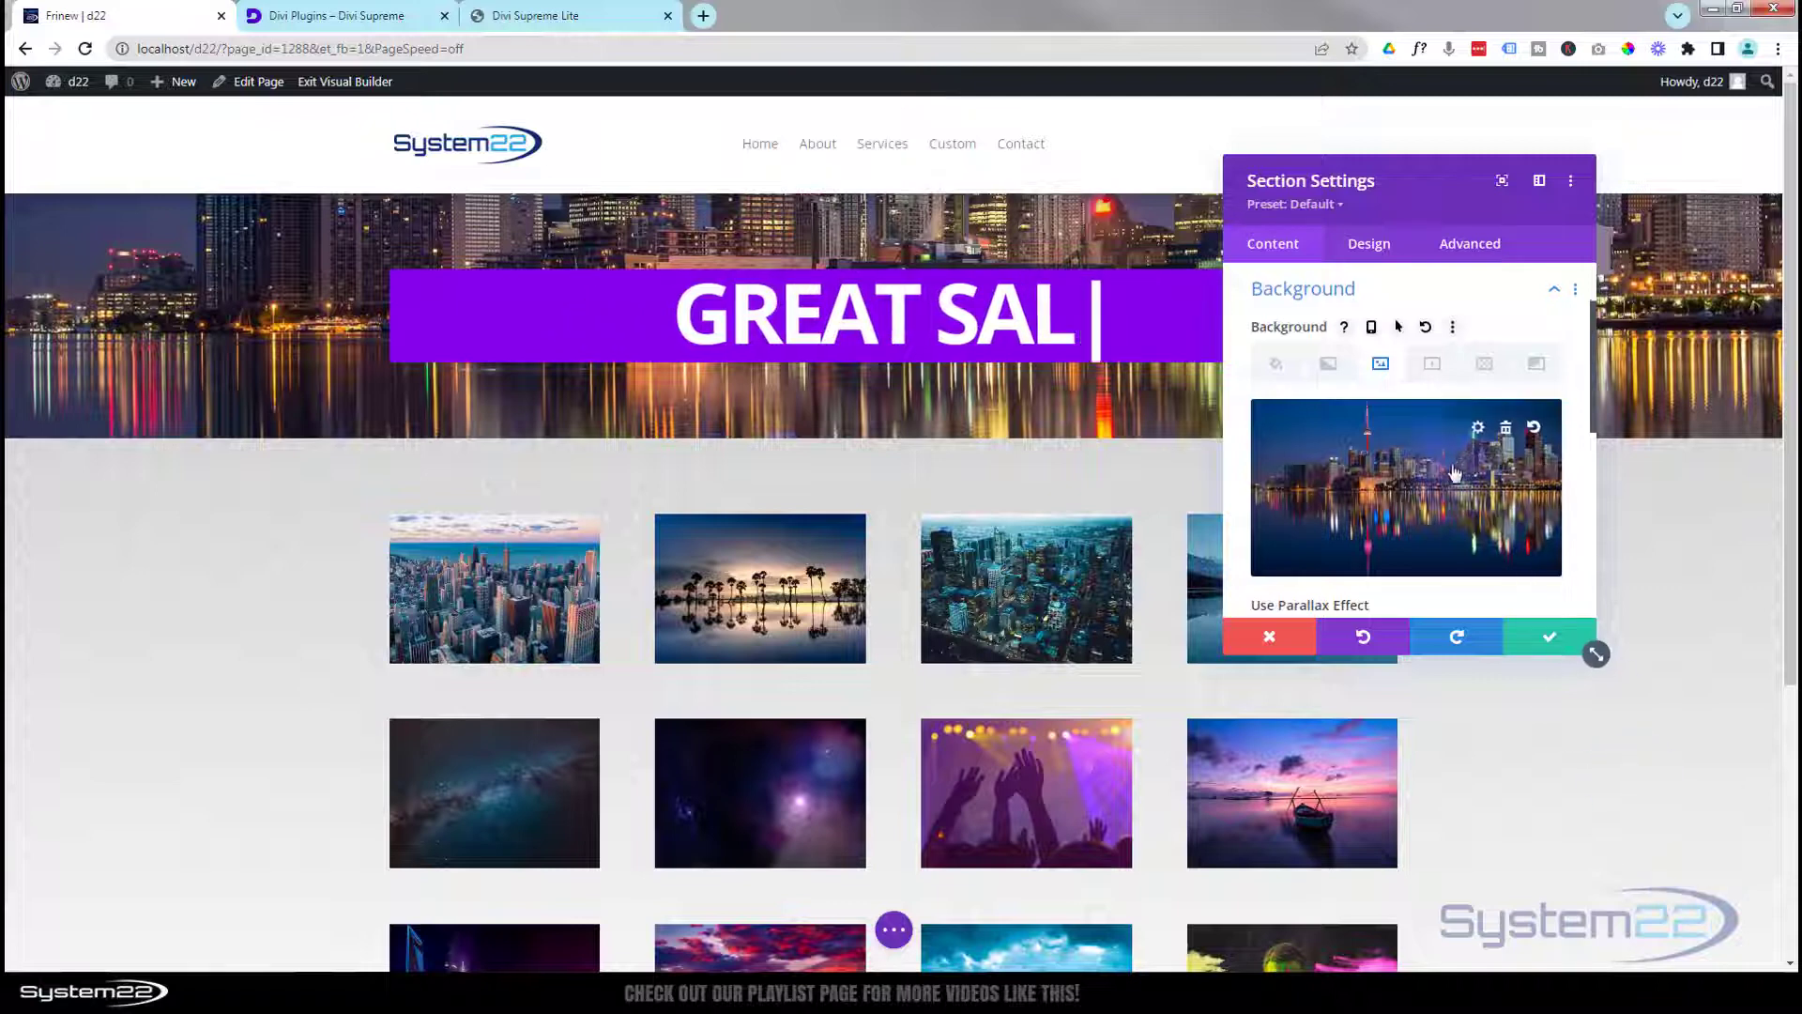
{"action": "scroll", "coordinate": [1408, 469], "scroll_direction": "down", "scroll_amount": 2}
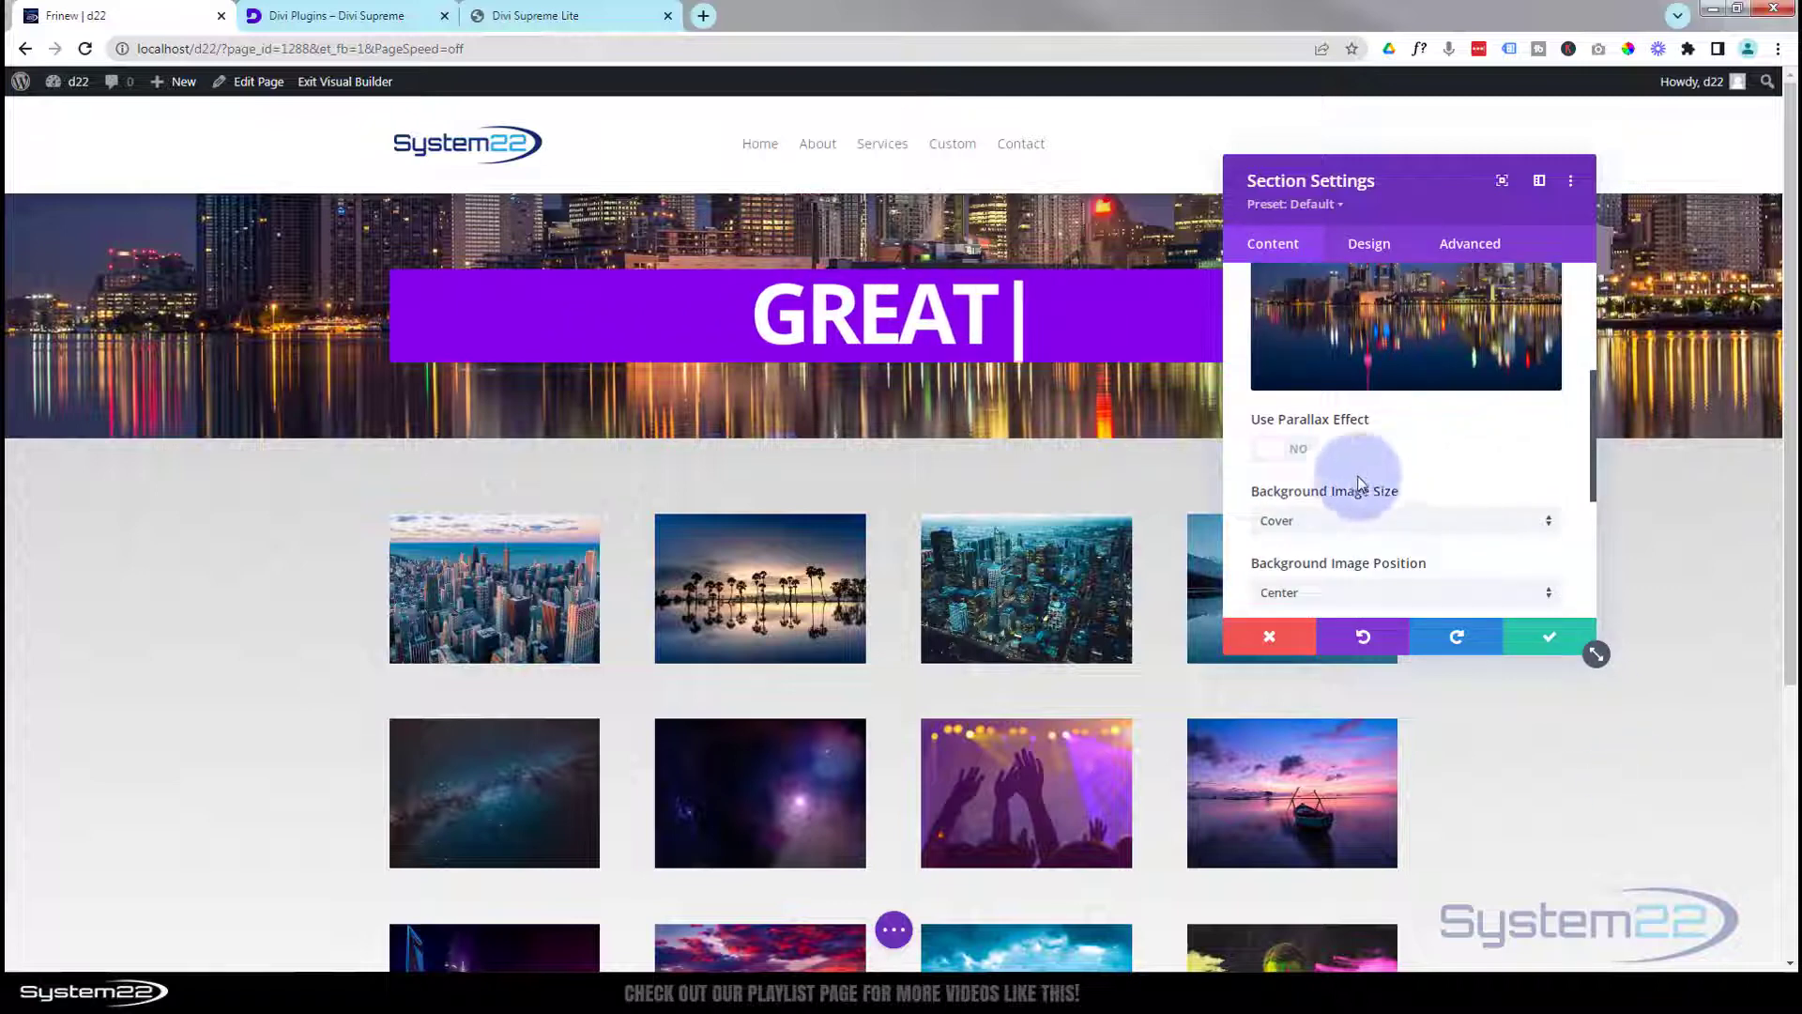
{"action": "left_click", "coordinate": [1297, 458]}
{"action": "left_click", "coordinate": [131, 551]}
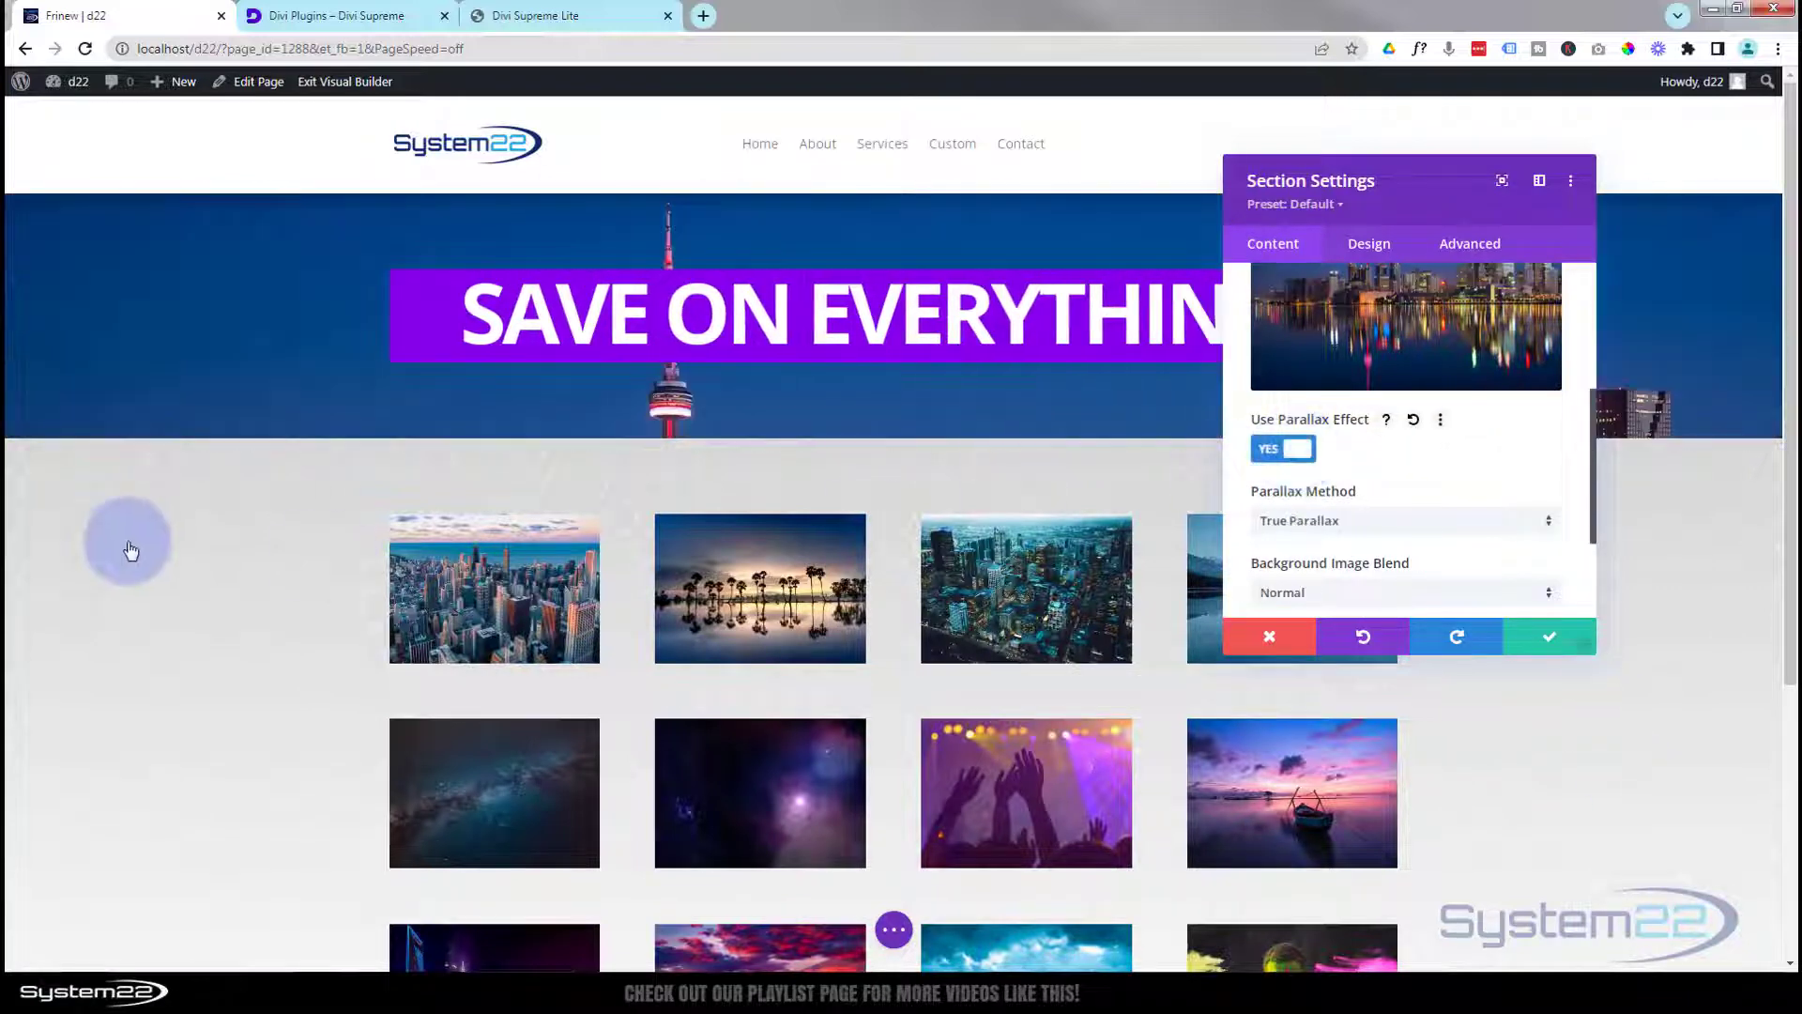
{"action": "scroll", "coordinate": [268, 339], "scroll_direction": "down", "scroll_amount": 2}
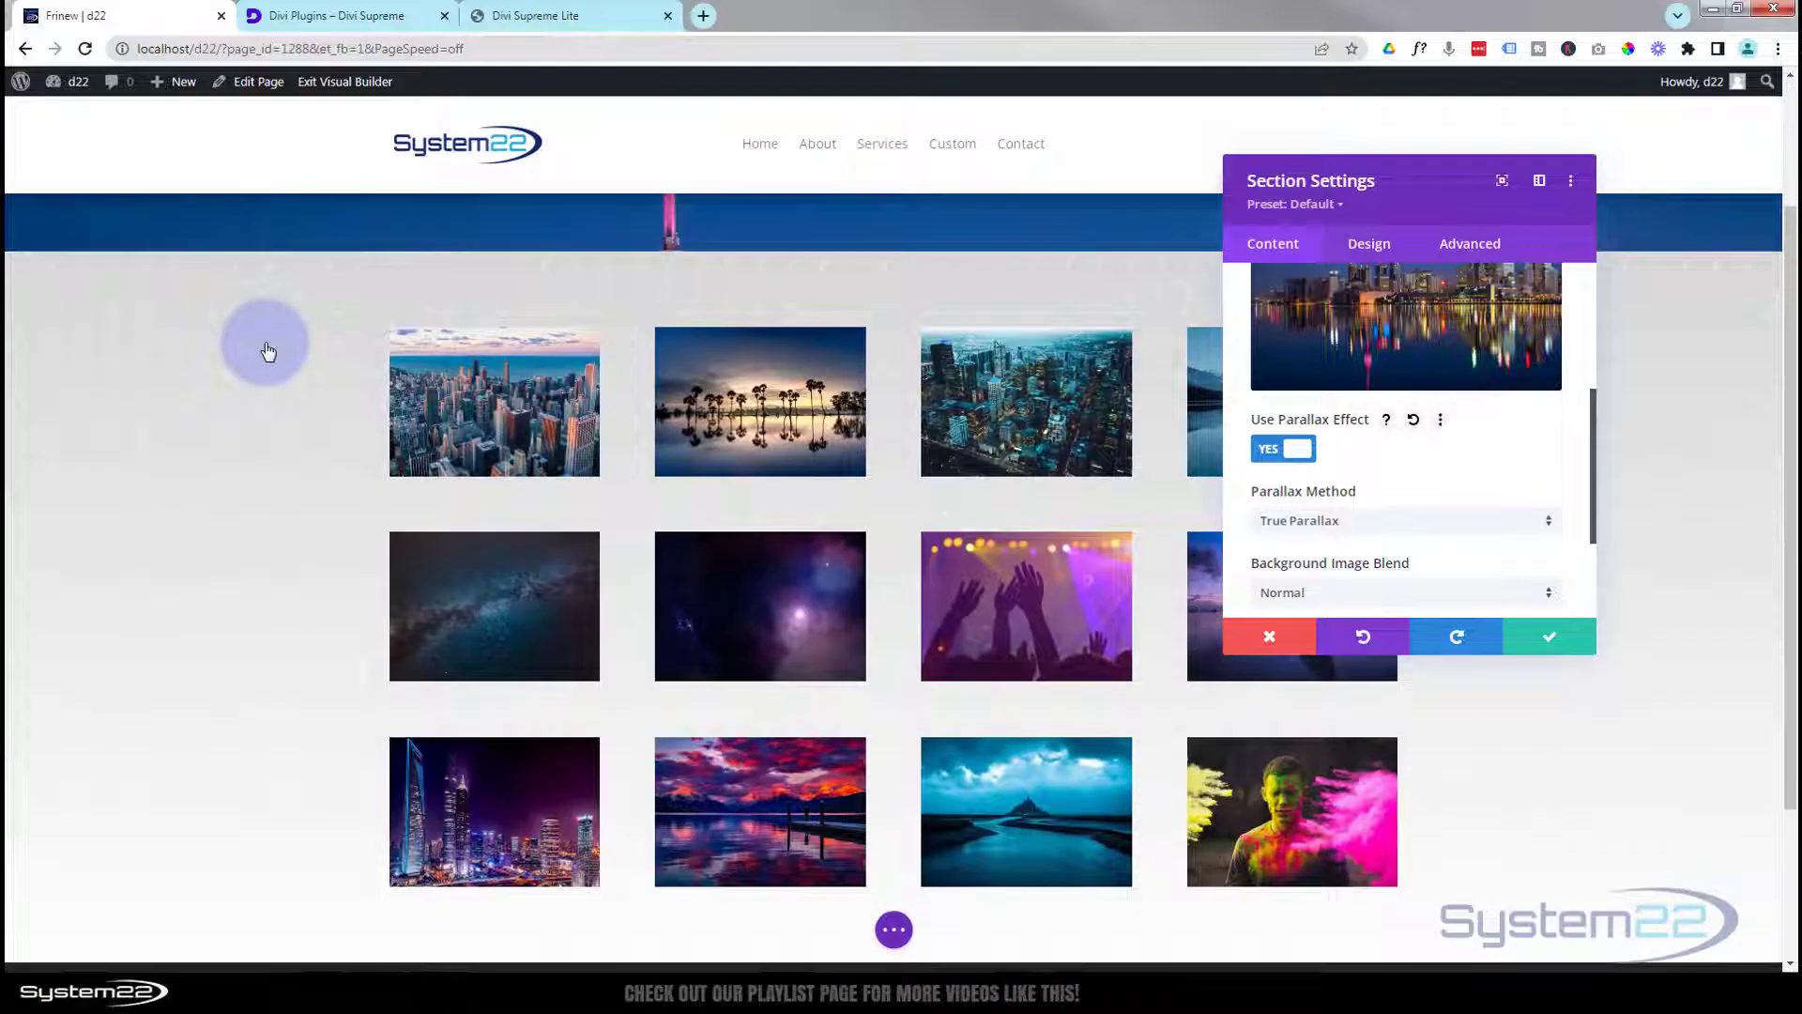
{"action": "scroll", "coordinate": [269, 350], "scroll_direction": "up", "scroll_amount": 2}
{"action": "scroll", "coordinate": [266, 356], "scroll_direction": "down", "scroll_amount": 2}
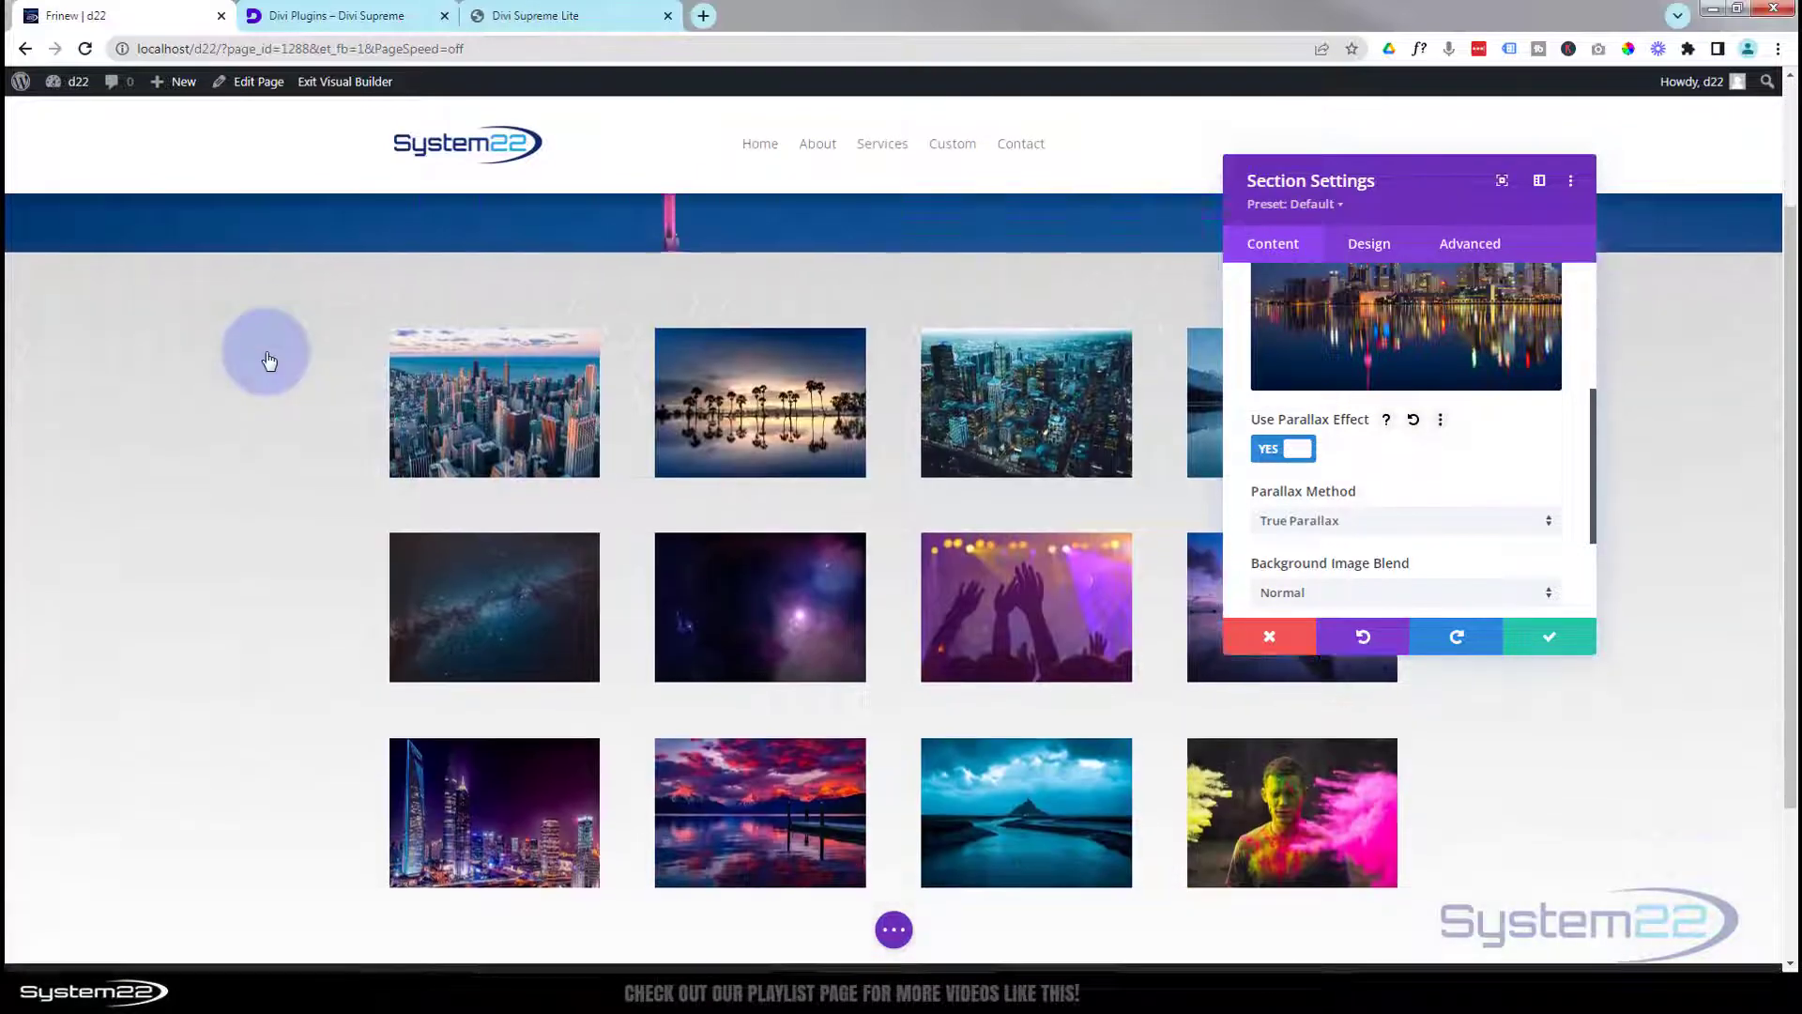
{"action": "scroll", "coordinate": [265, 357], "scroll_direction": "up", "scroll_amount": 2}
{"action": "left_click", "coordinate": [1396, 527]}
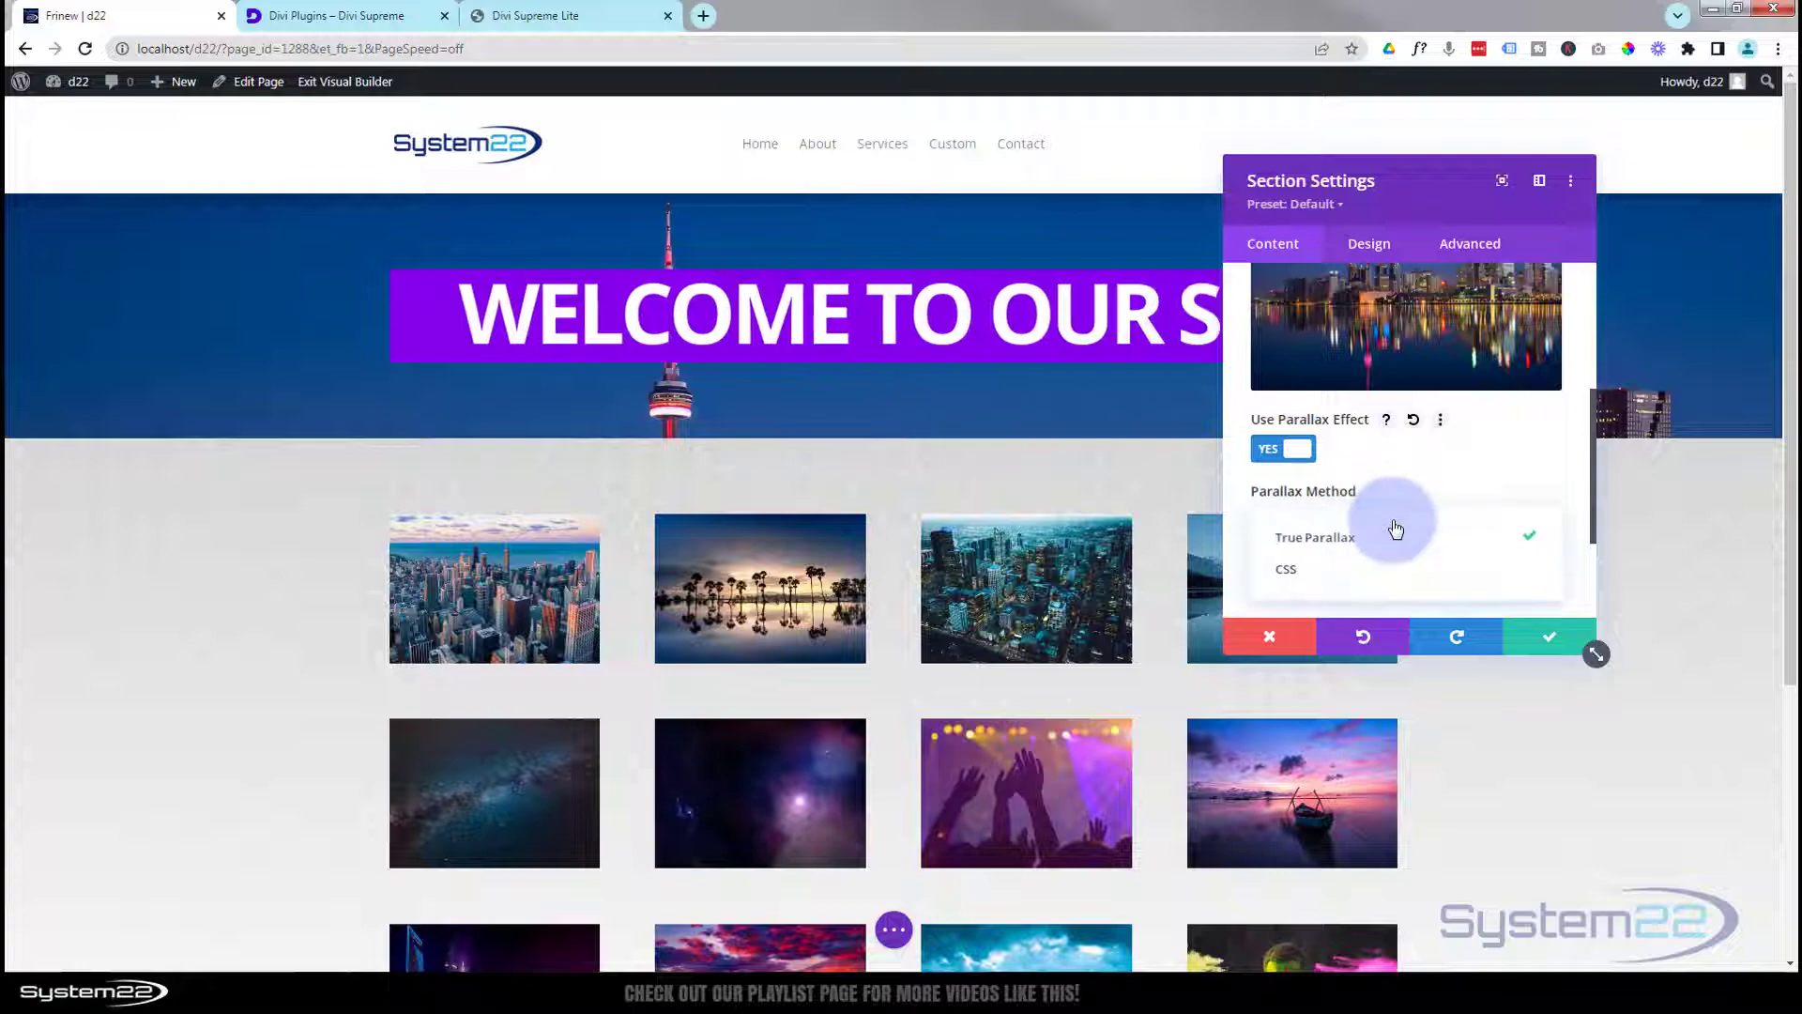
{"action": "left_click", "coordinate": [1355, 570]}
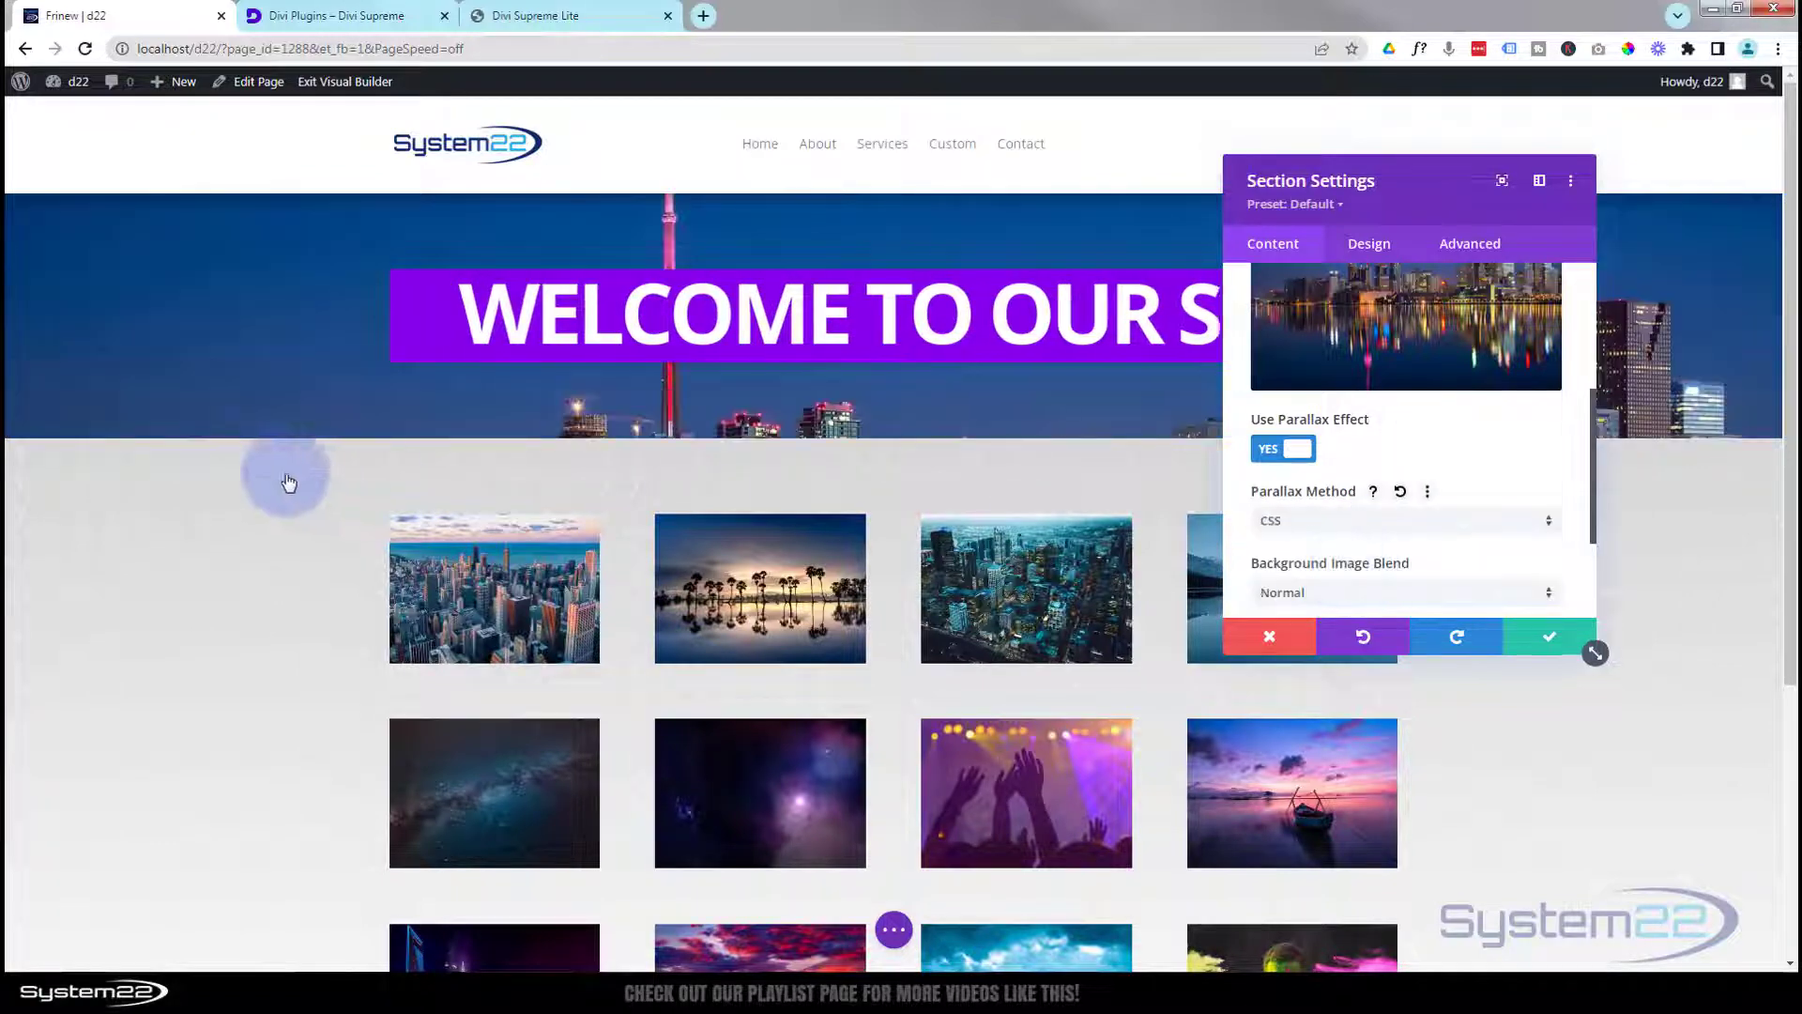
{"action": "scroll", "coordinate": [241, 394], "scroll_direction": "down", "scroll_amount": 2}
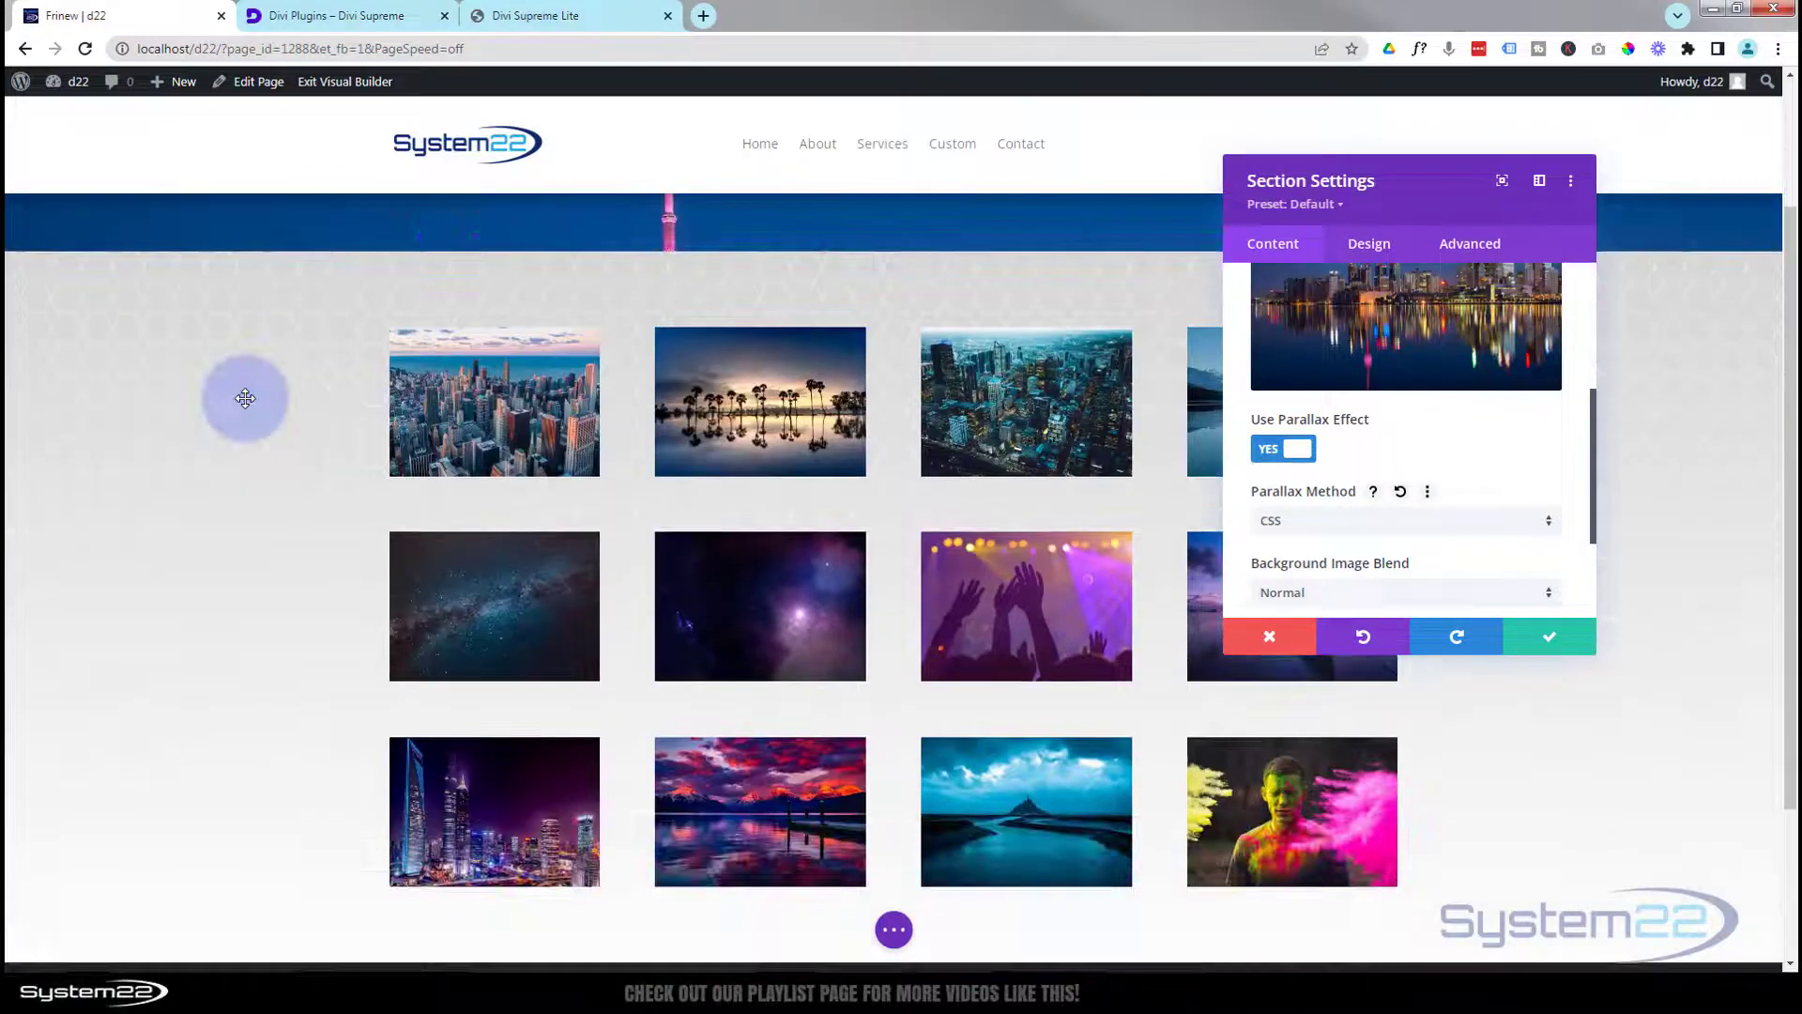
{"action": "scroll", "coordinate": [241, 407], "scroll_direction": "up", "scroll_amount": 2}
{"action": "scroll", "coordinate": [250, 404], "scroll_direction": "down", "scroll_amount": 2}
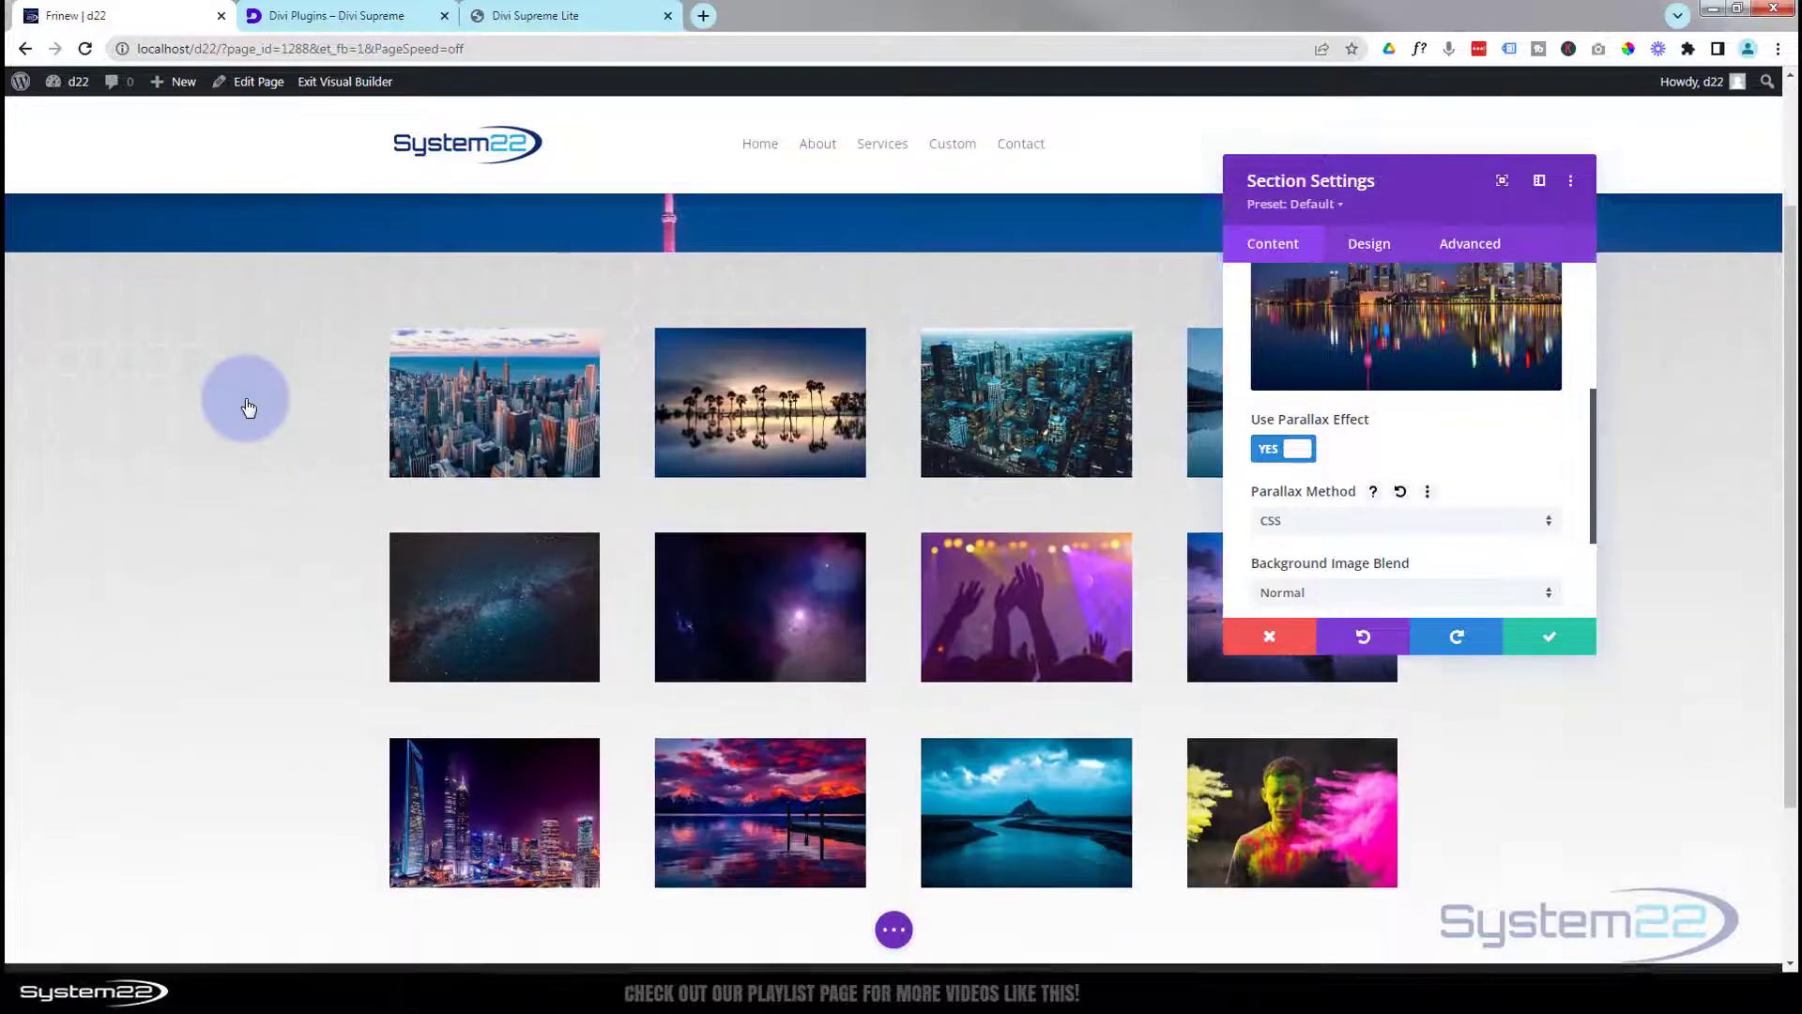
{"action": "scroll", "coordinate": [249, 404], "scroll_direction": "up", "scroll_amount": 2}
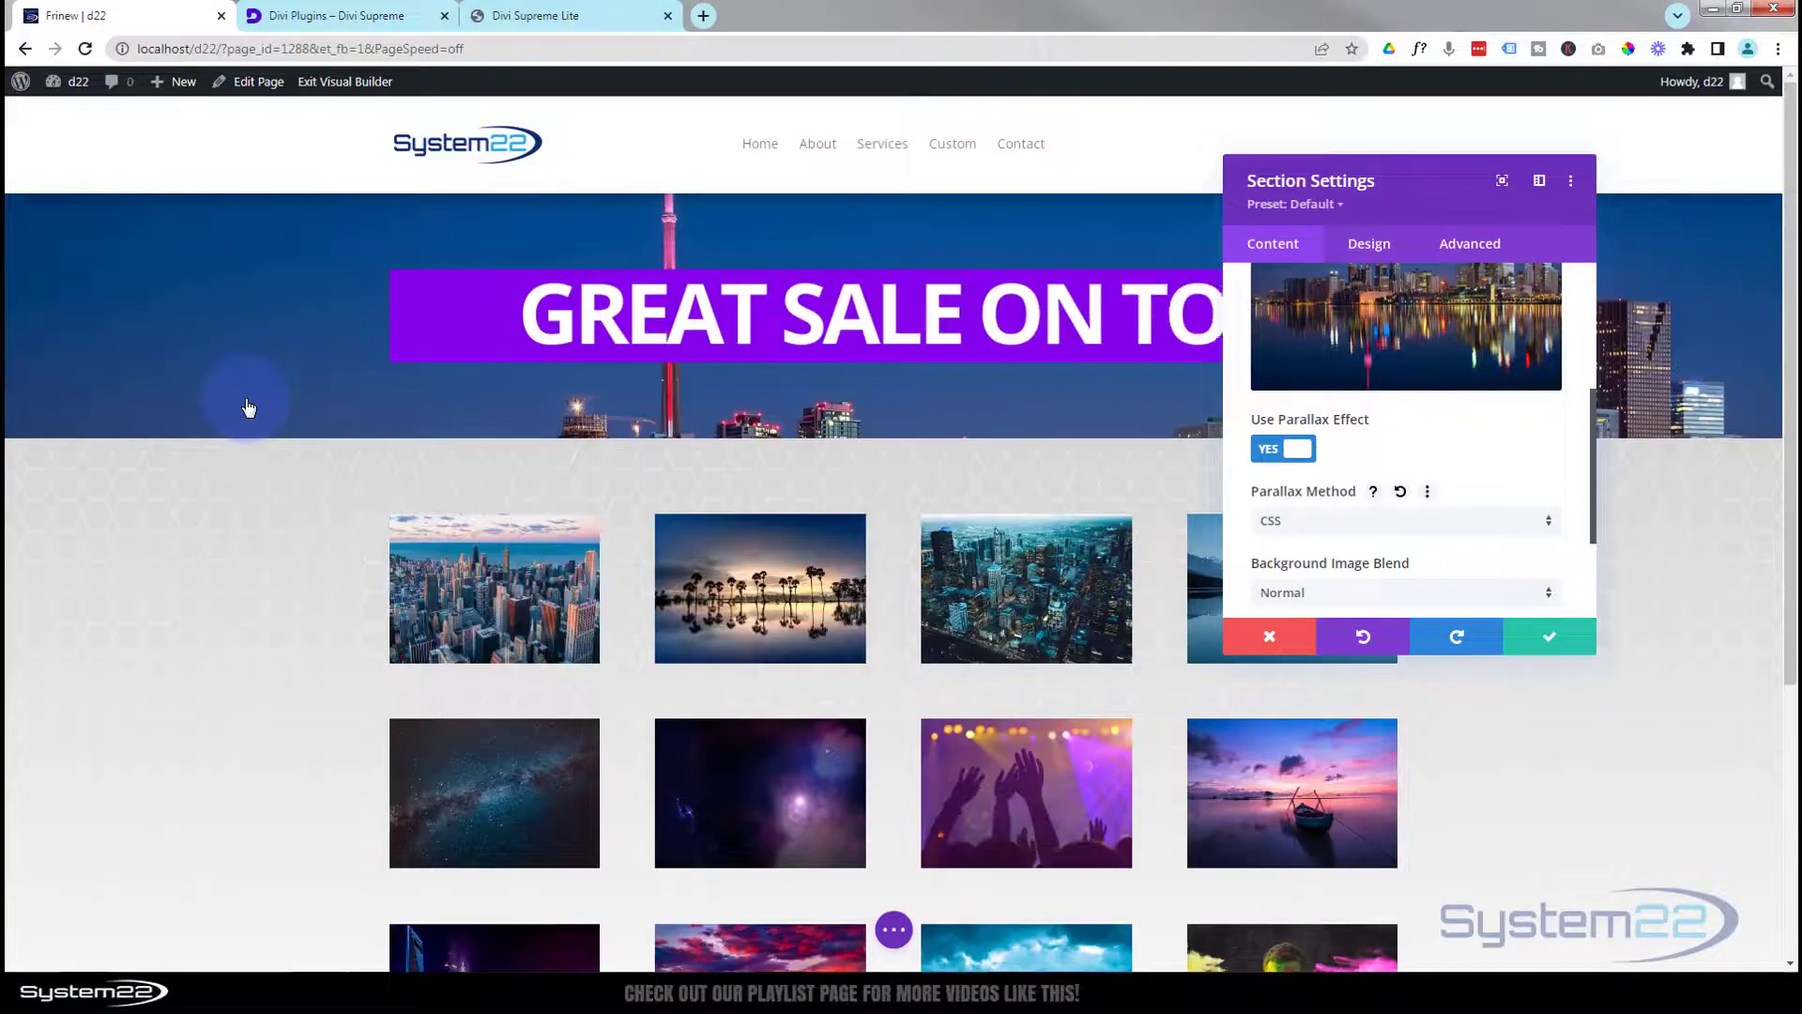
{"action": "left_click", "coordinate": [1282, 451]}
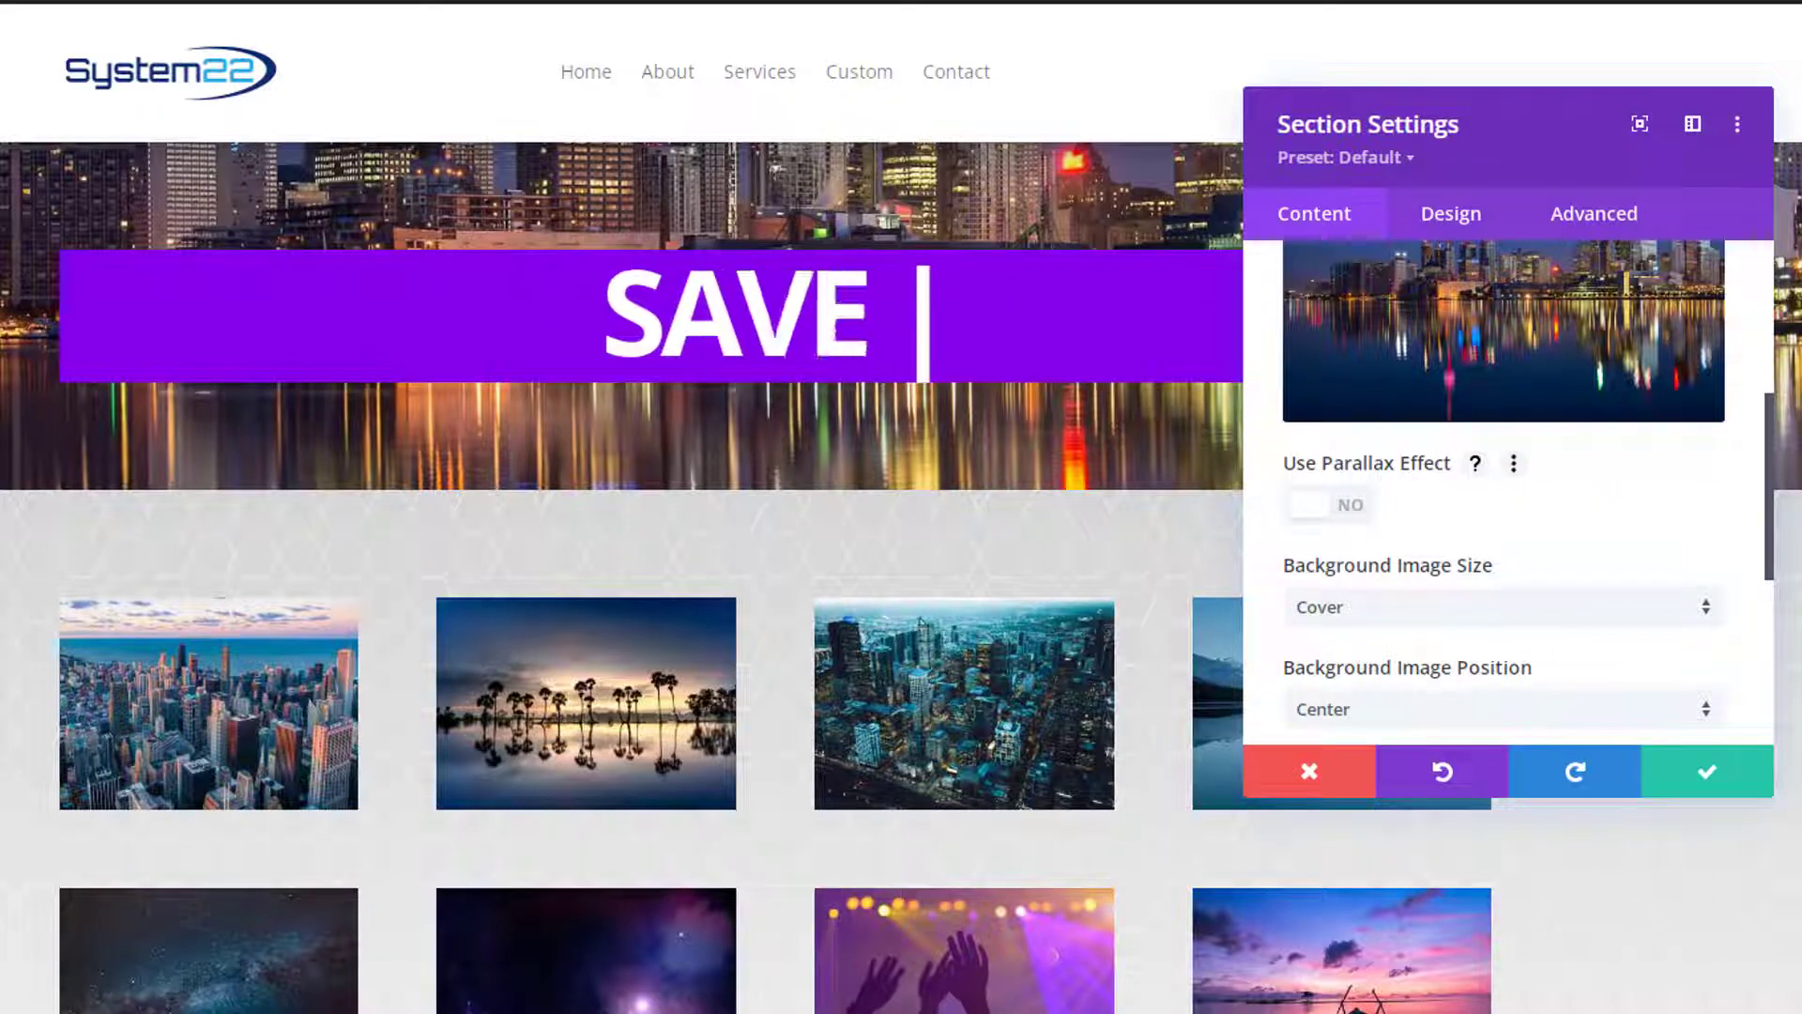
{"action": "scroll", "coordinate": [1366, 688], "scroll_direction": "down", "scroll_amount": 1}
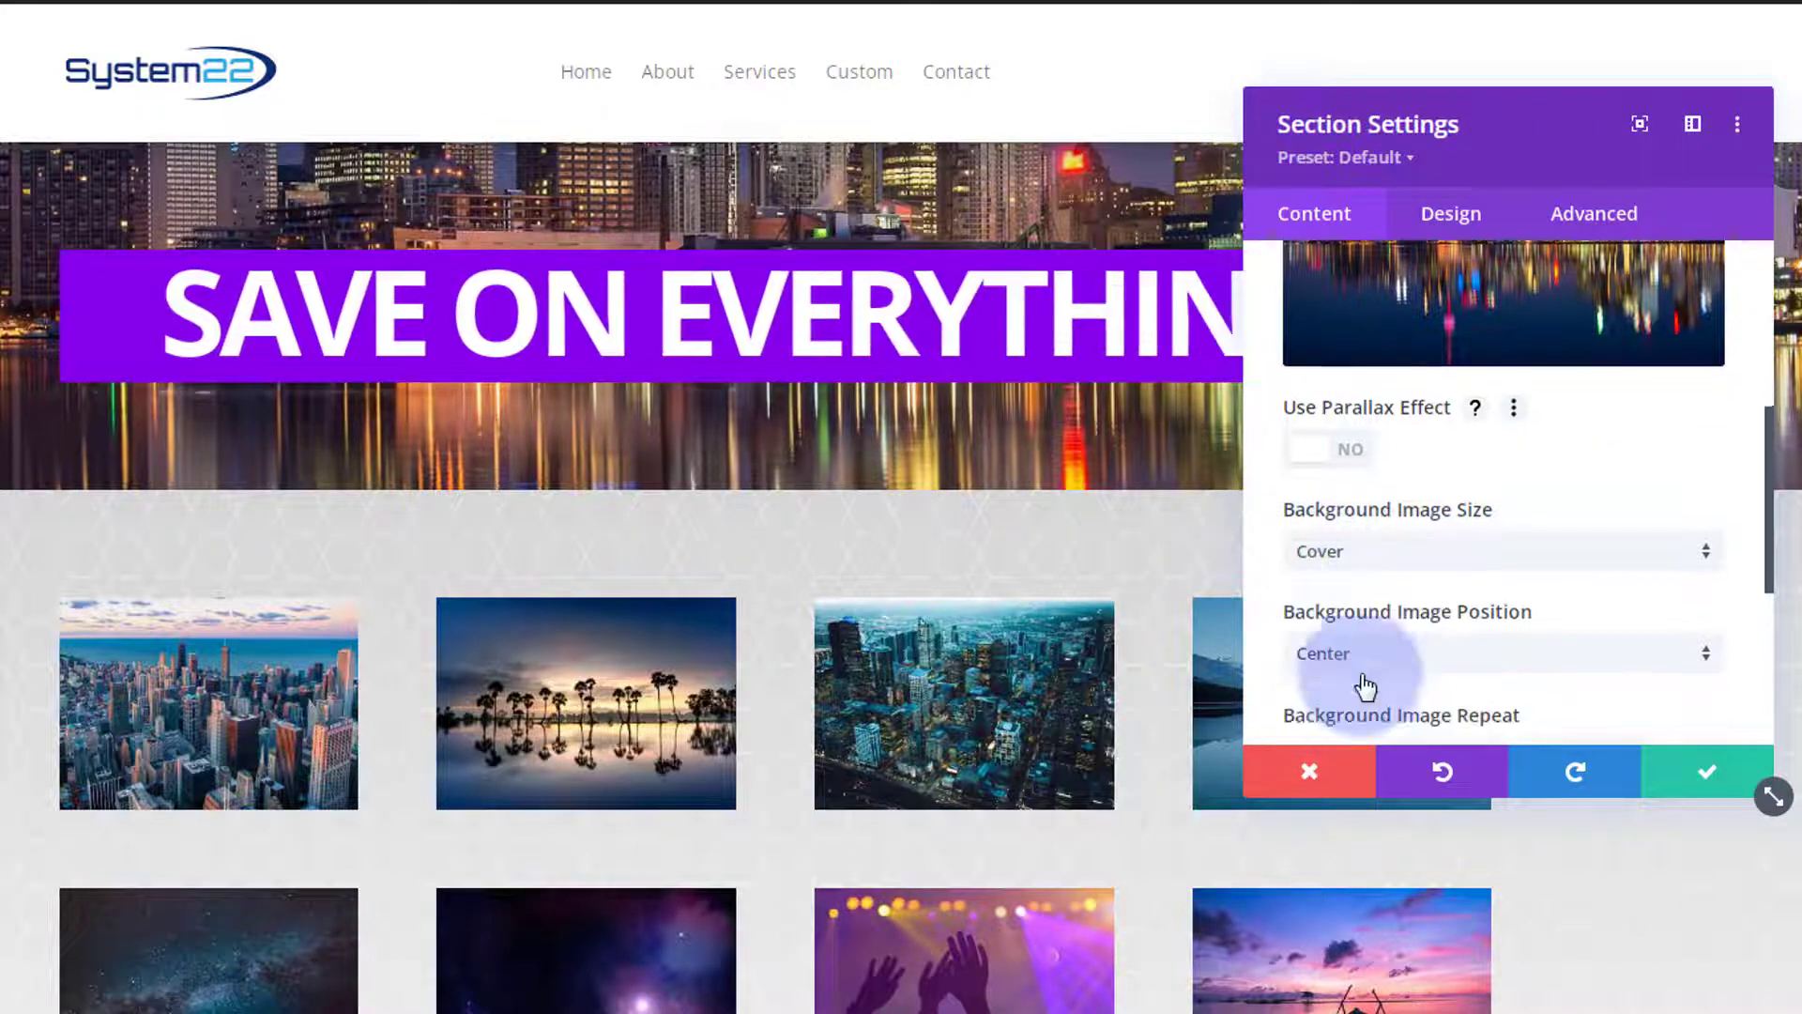
{"action": "scroll", "coordinate": [1356, 638], "scroll_direction": "down", "scroll_amount": 1}
{"action": "scroll", "coordinate": [1459, 619], "scroll_direction": "down", "scroll_amount": 4}
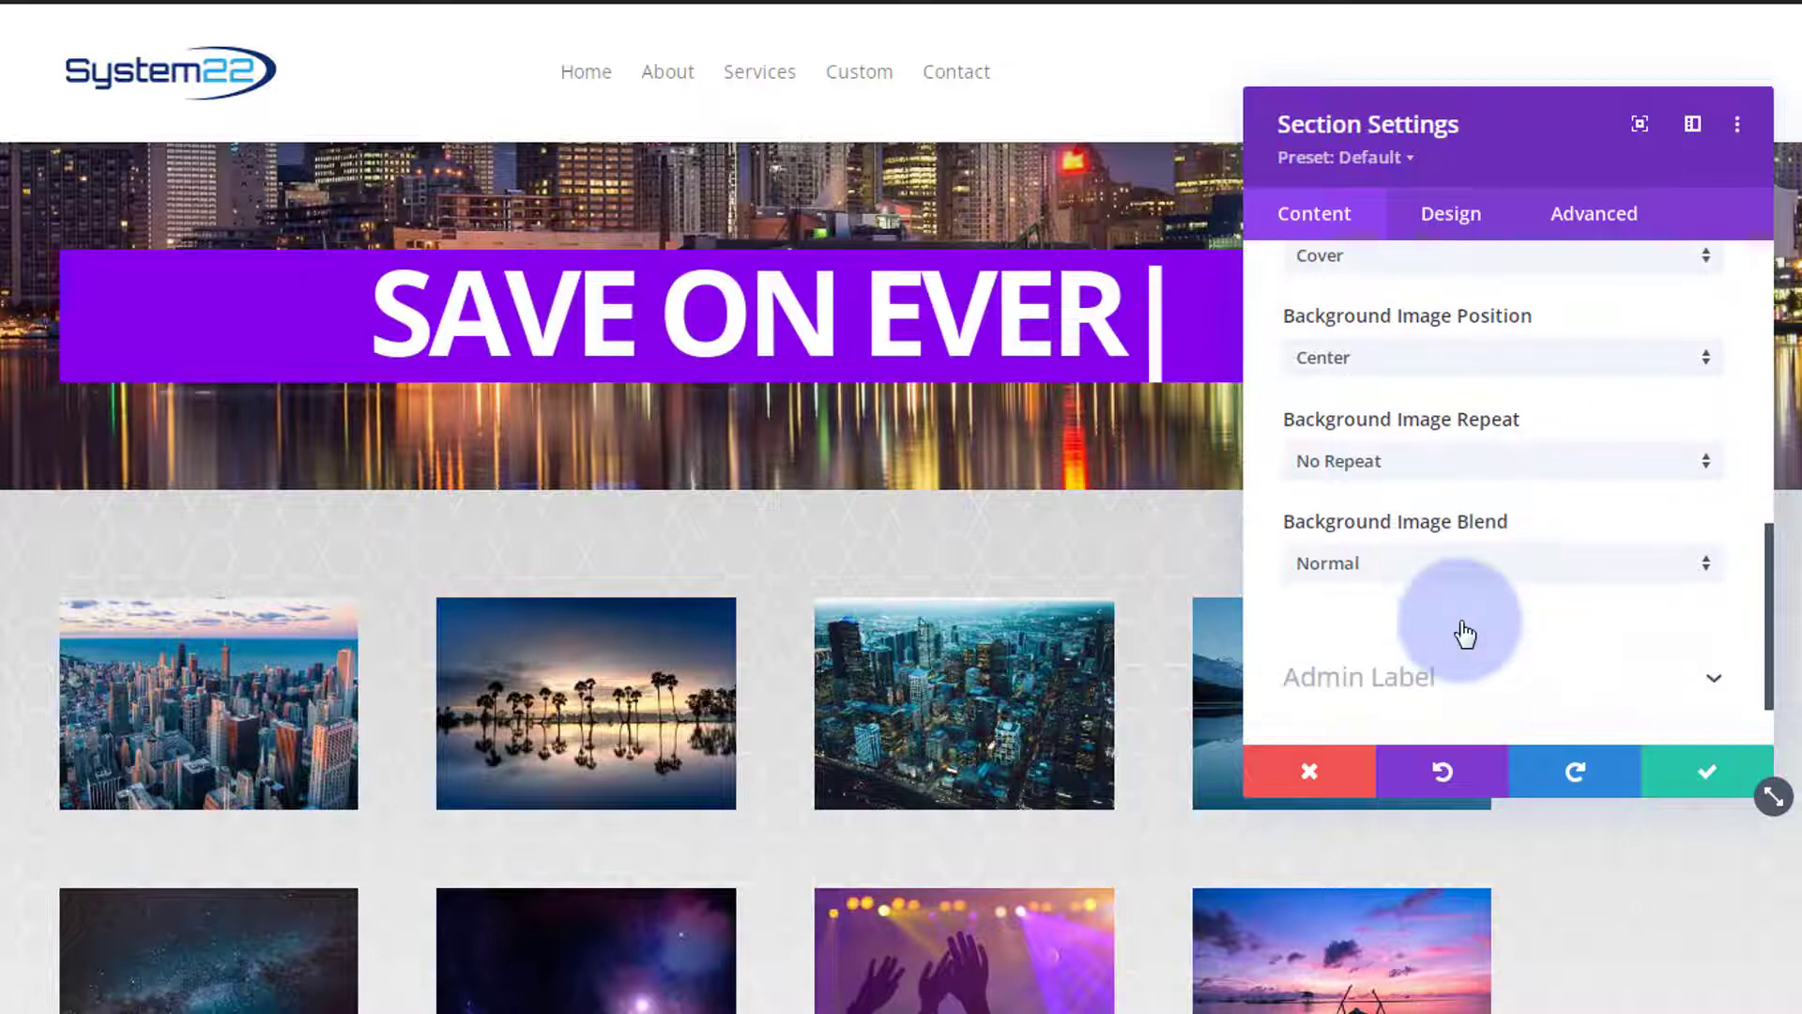
{"action": "scroll", "coordinate": [1461, 627], "scroll_direction": "down", "scroll_amount": 1}
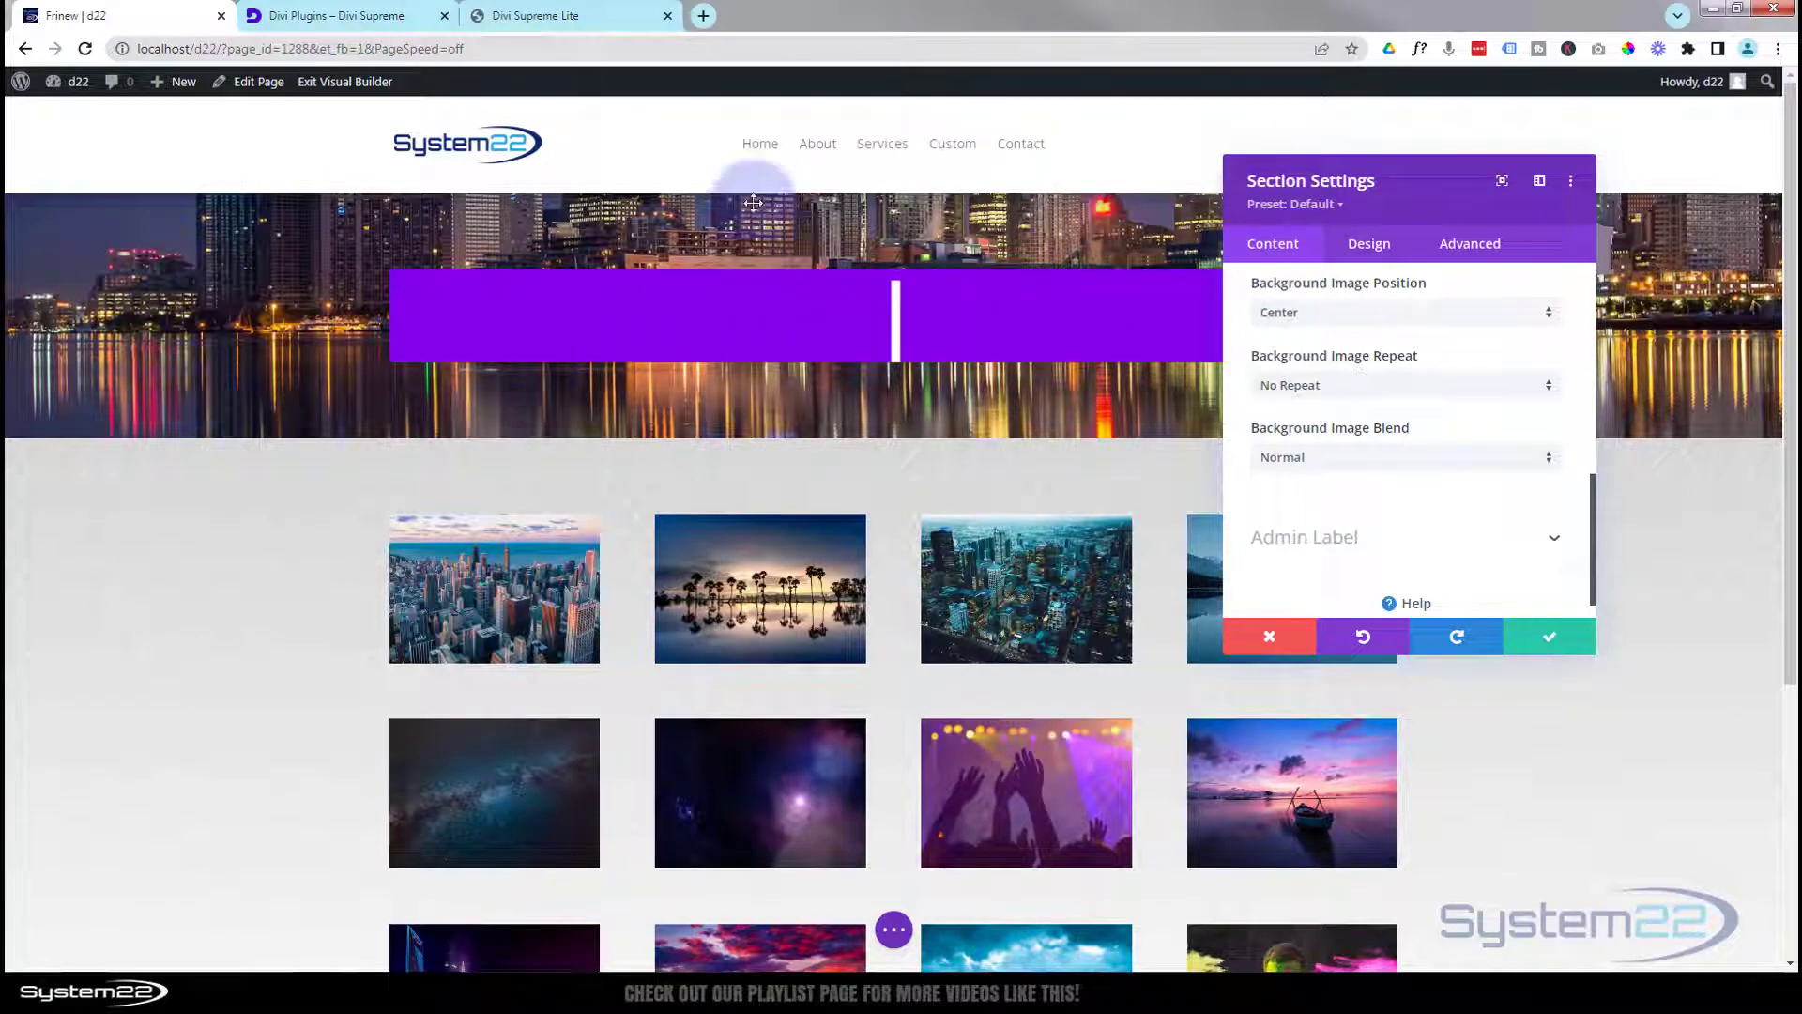
Set the hero section's top and bottom padding to 150px under Design > Spacing, then save.
{"action": "left_click", "coordinate": [1377, 254]}
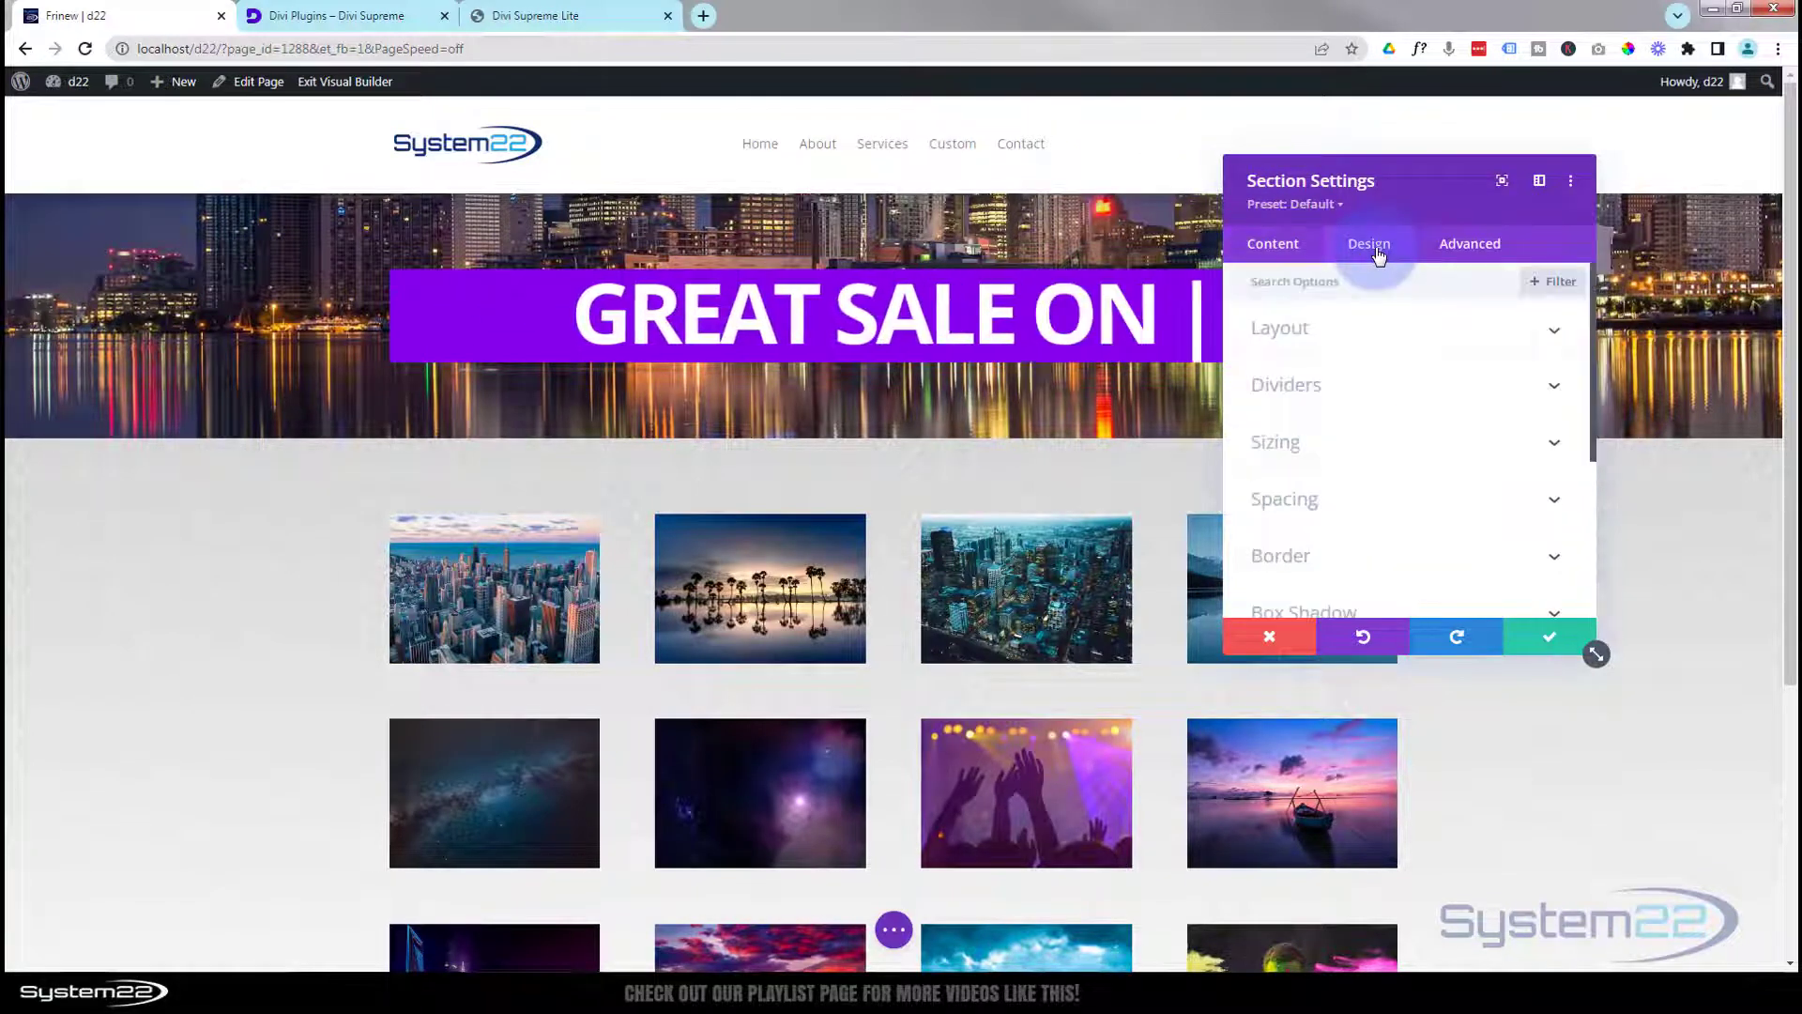
{"action": "left_click", "coordinate": [1380, 507]}
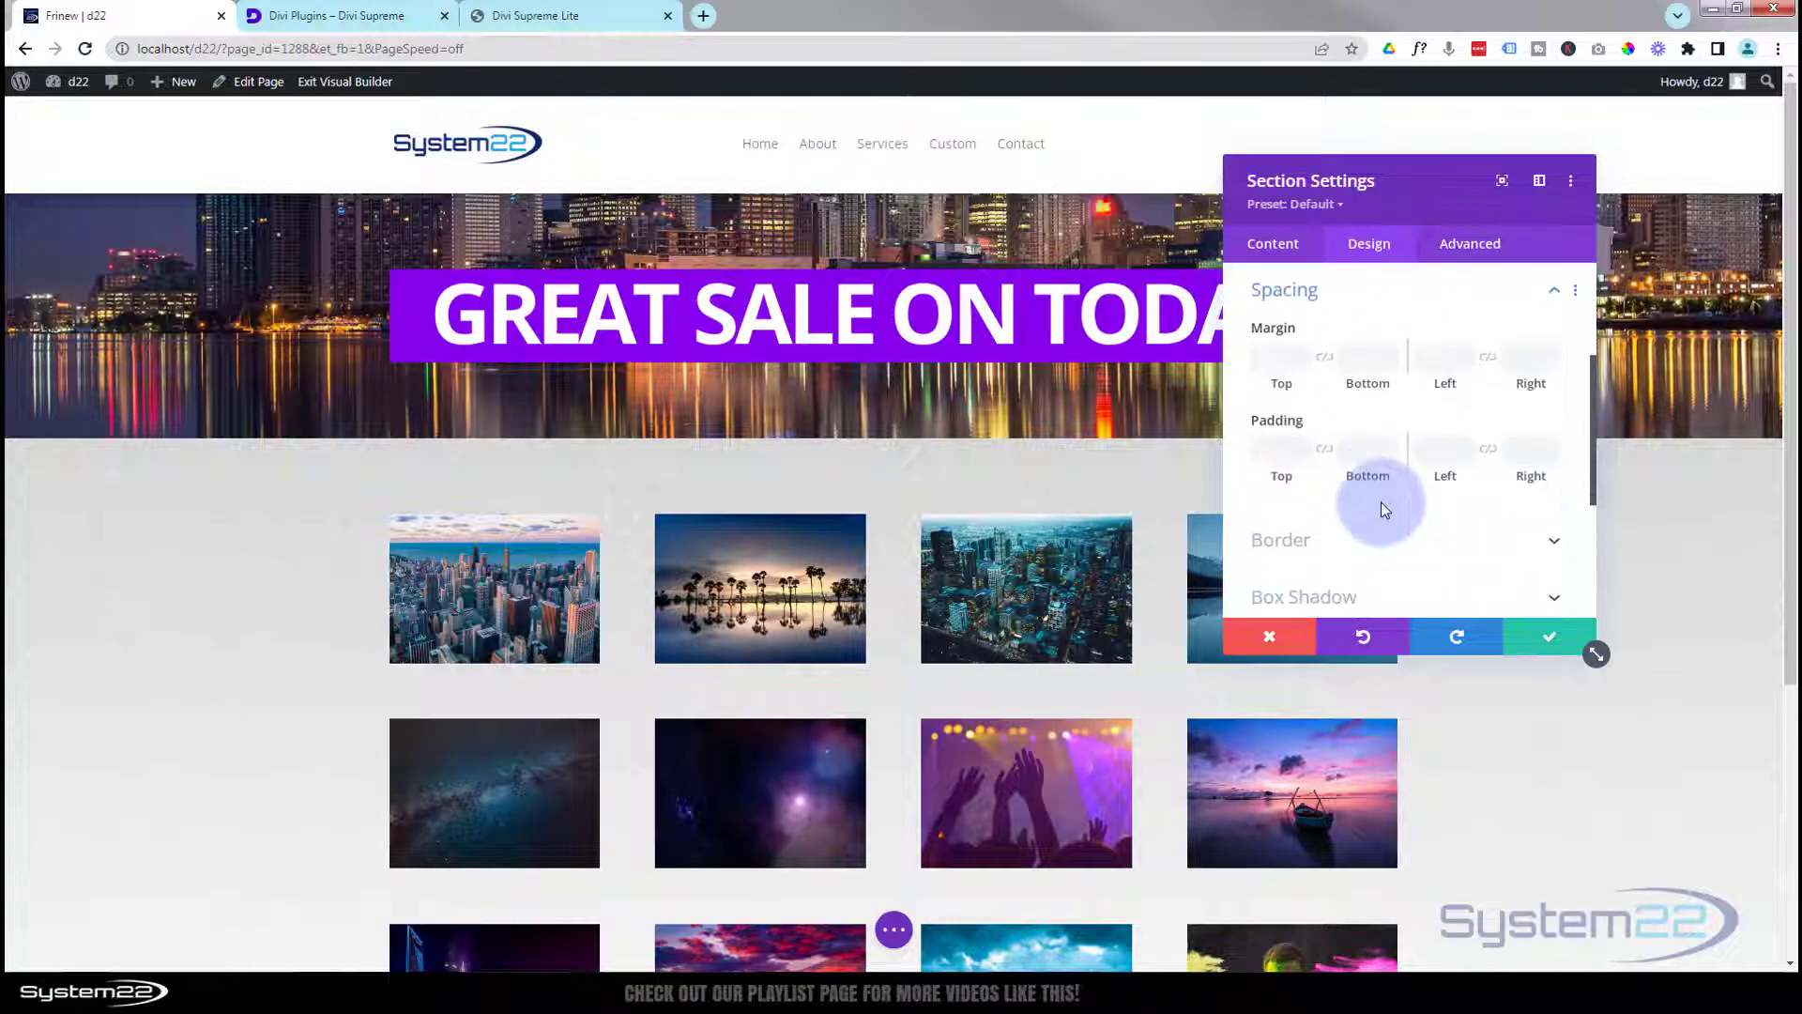
{"action": "left_click", "coordinate": [1285, 451]}
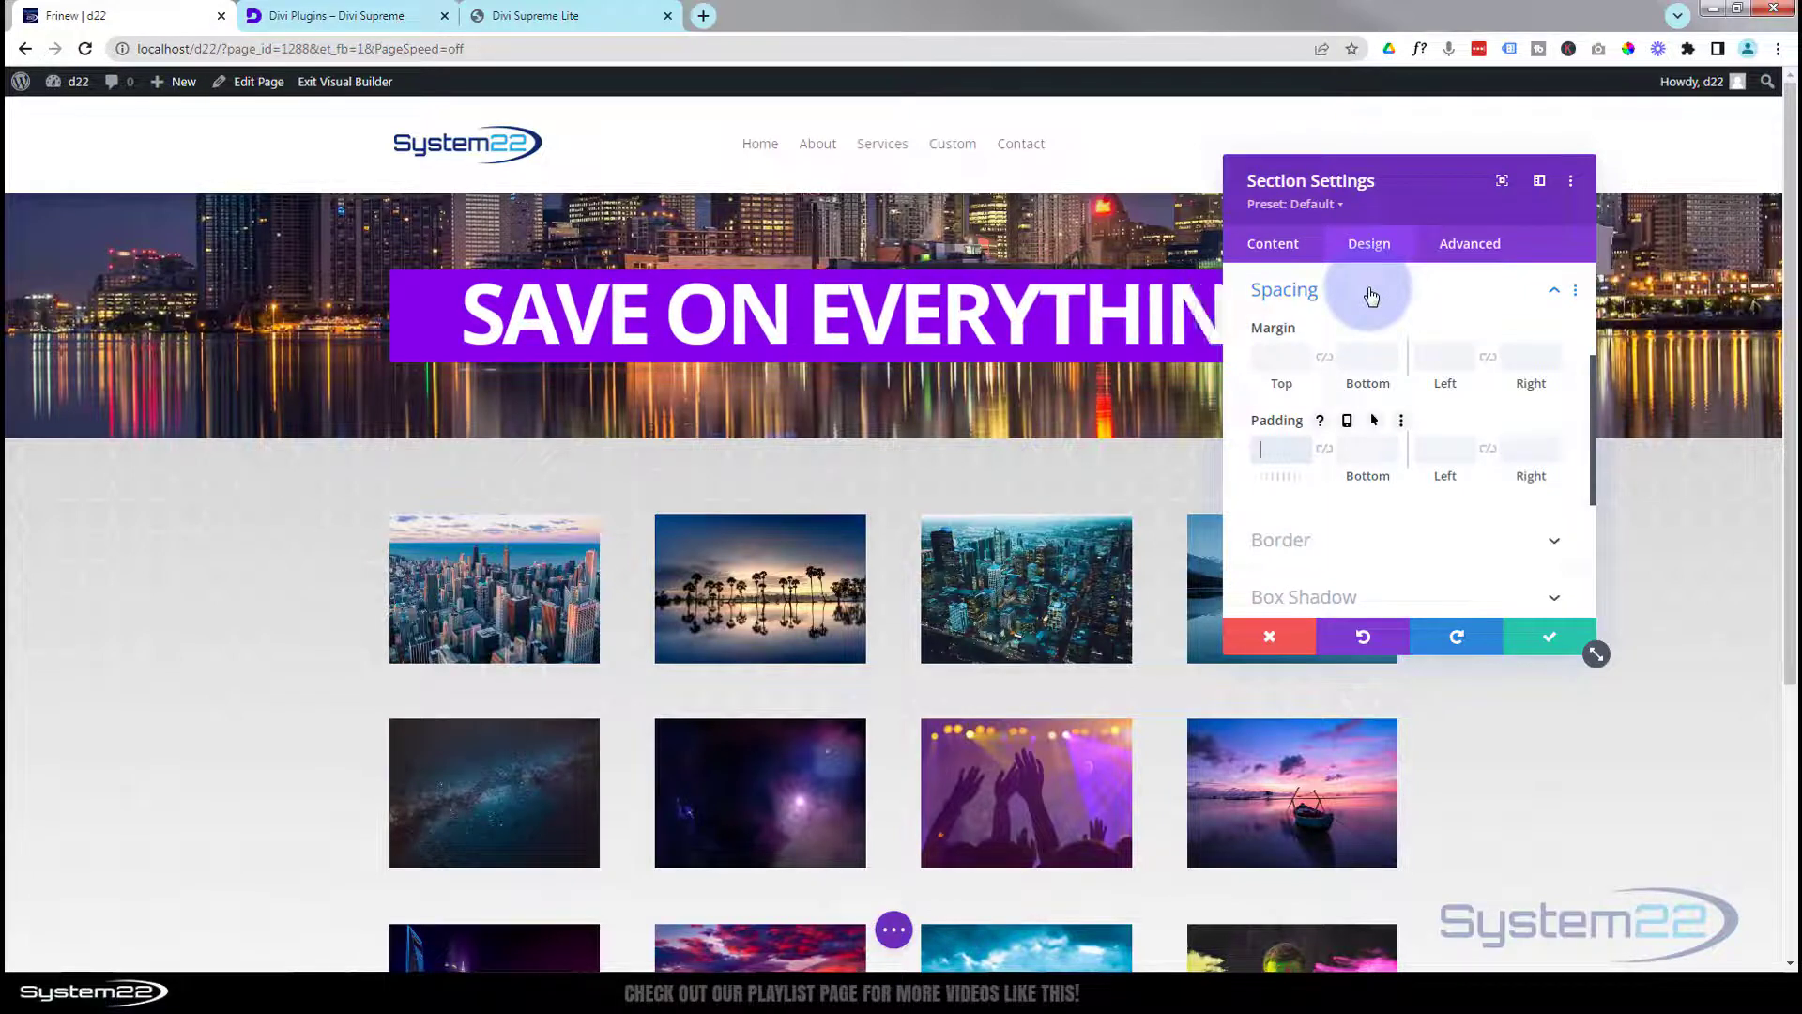
{"action": "type", "text": "150"}
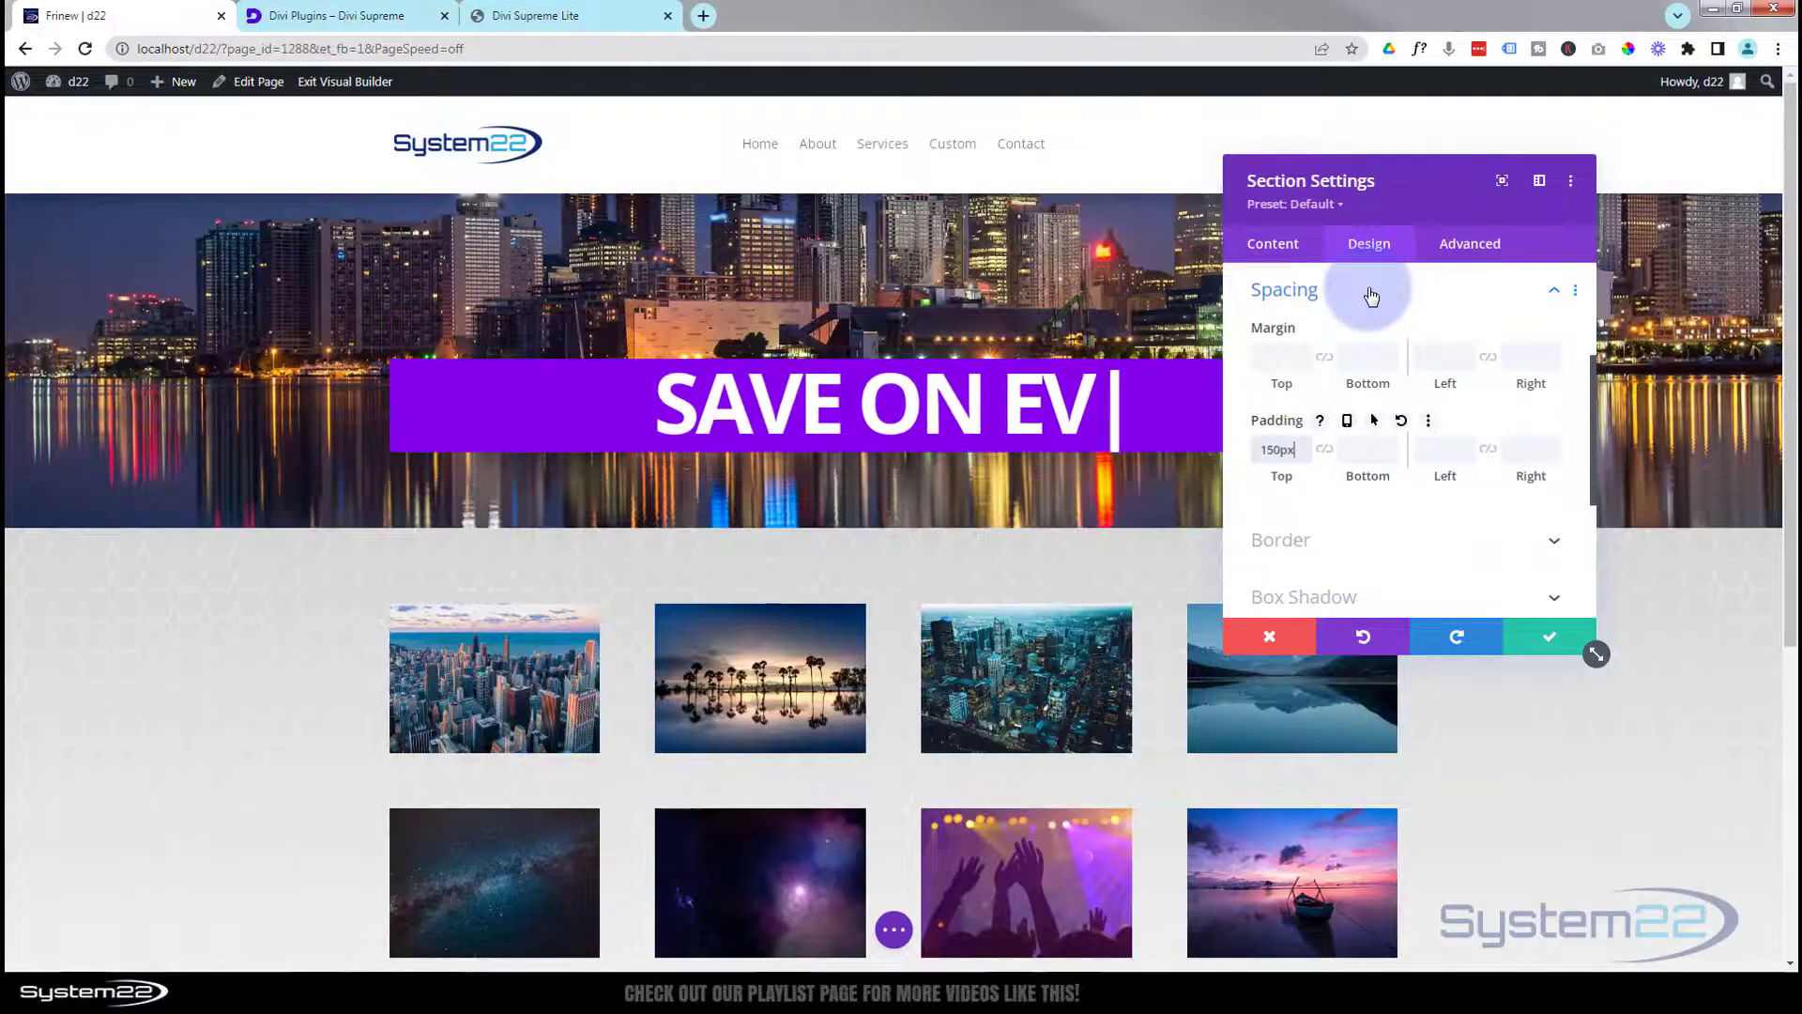
{"action": "left_click", "coordinate": [1325, 458]}
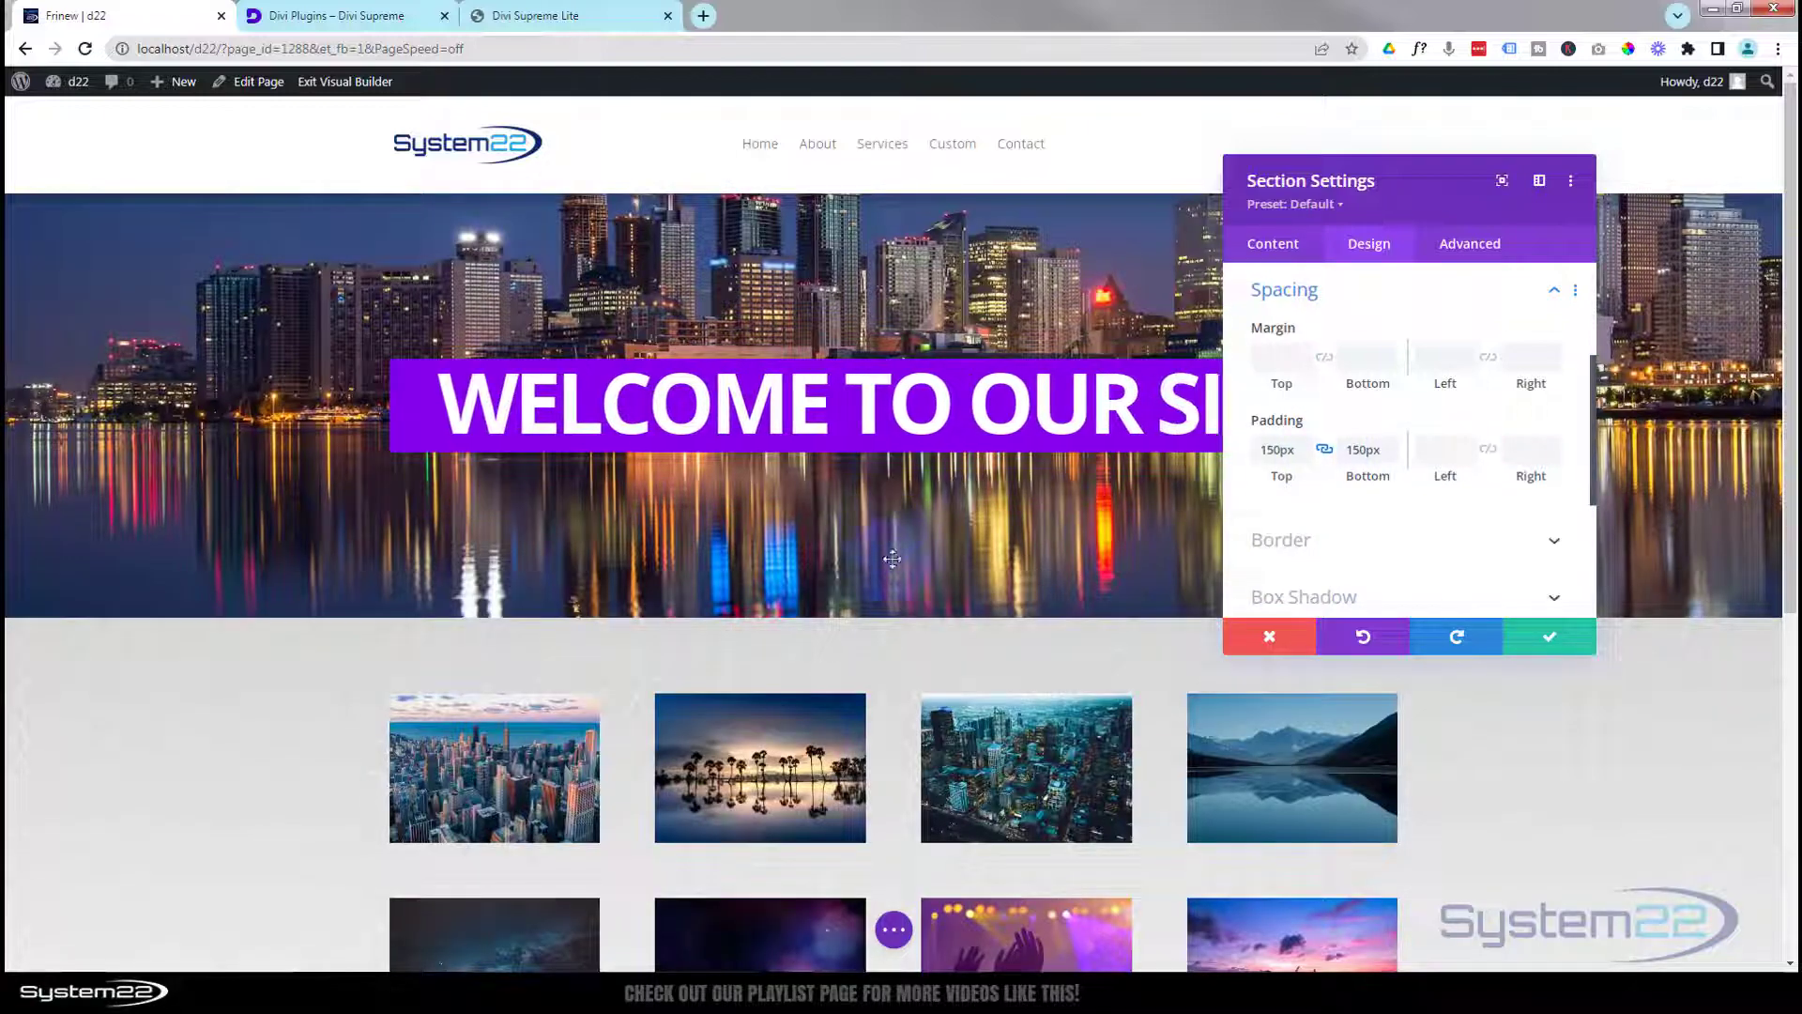
{"action": "left_click", "coordinate": [1328, 562]}
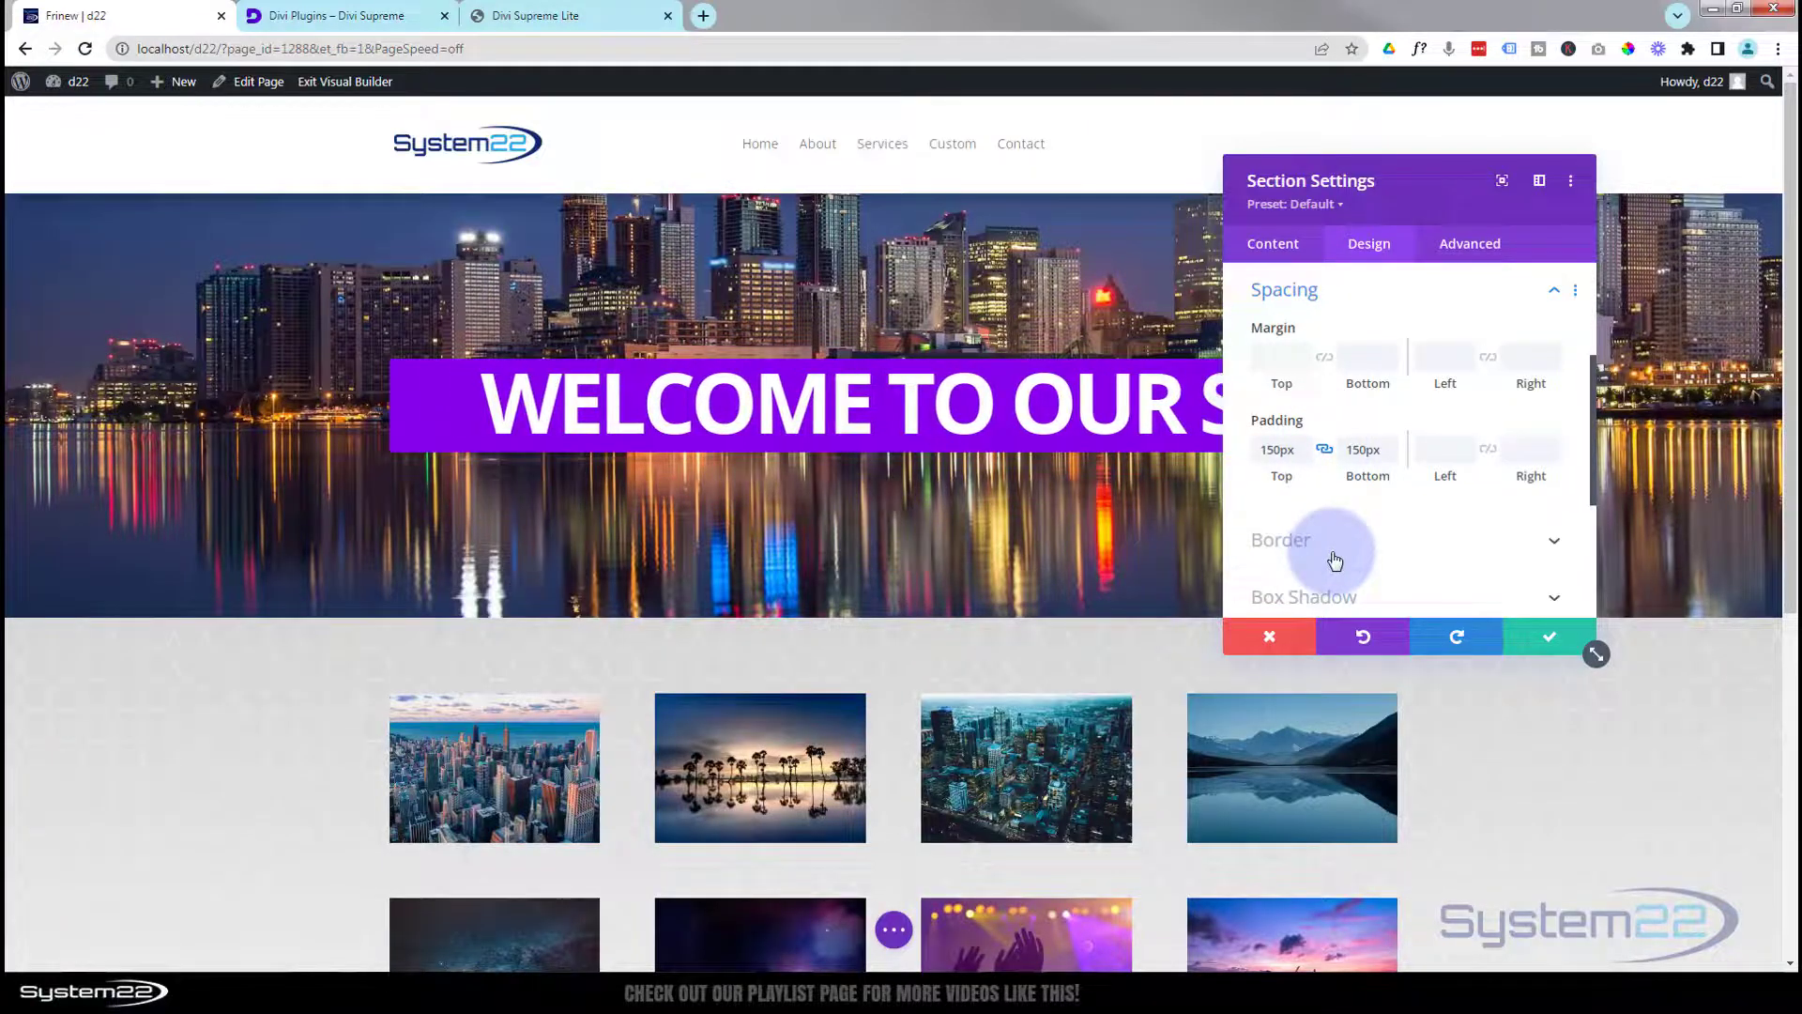
{"action": "left_click", "coordinate": [1534, 459]}
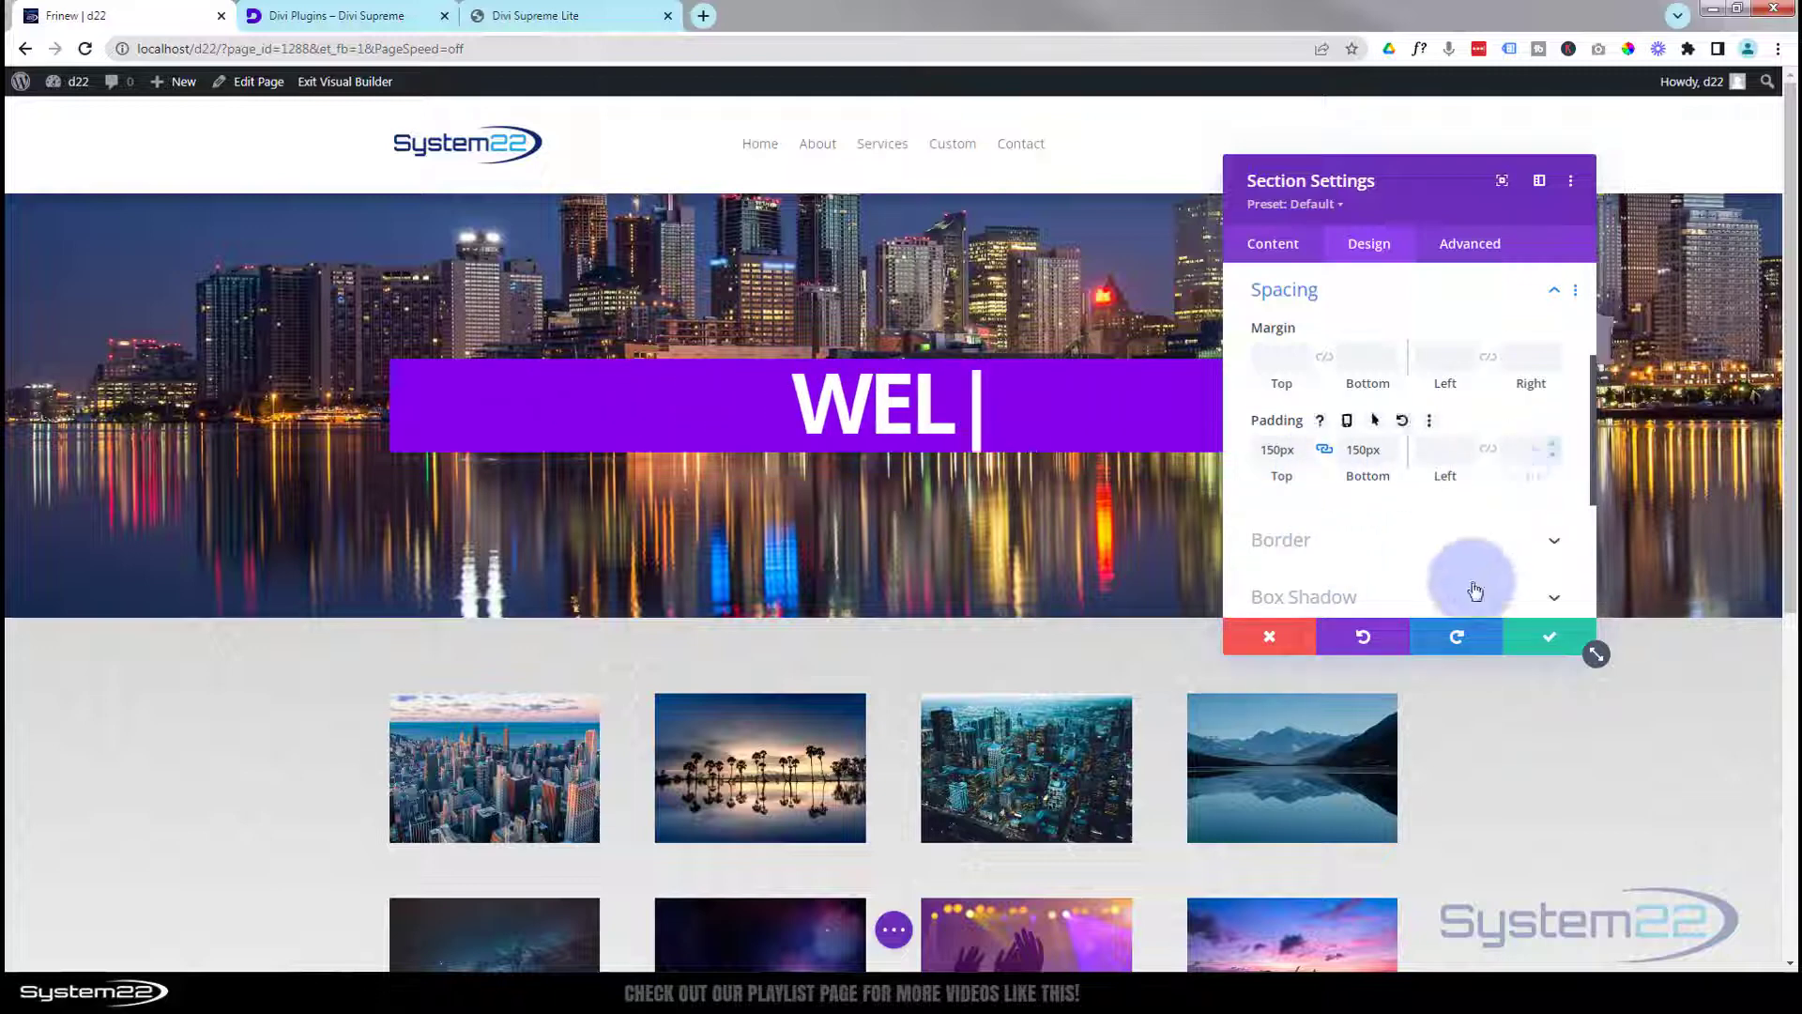
{"action": "left_click", "coordinate": [1554, 646]}
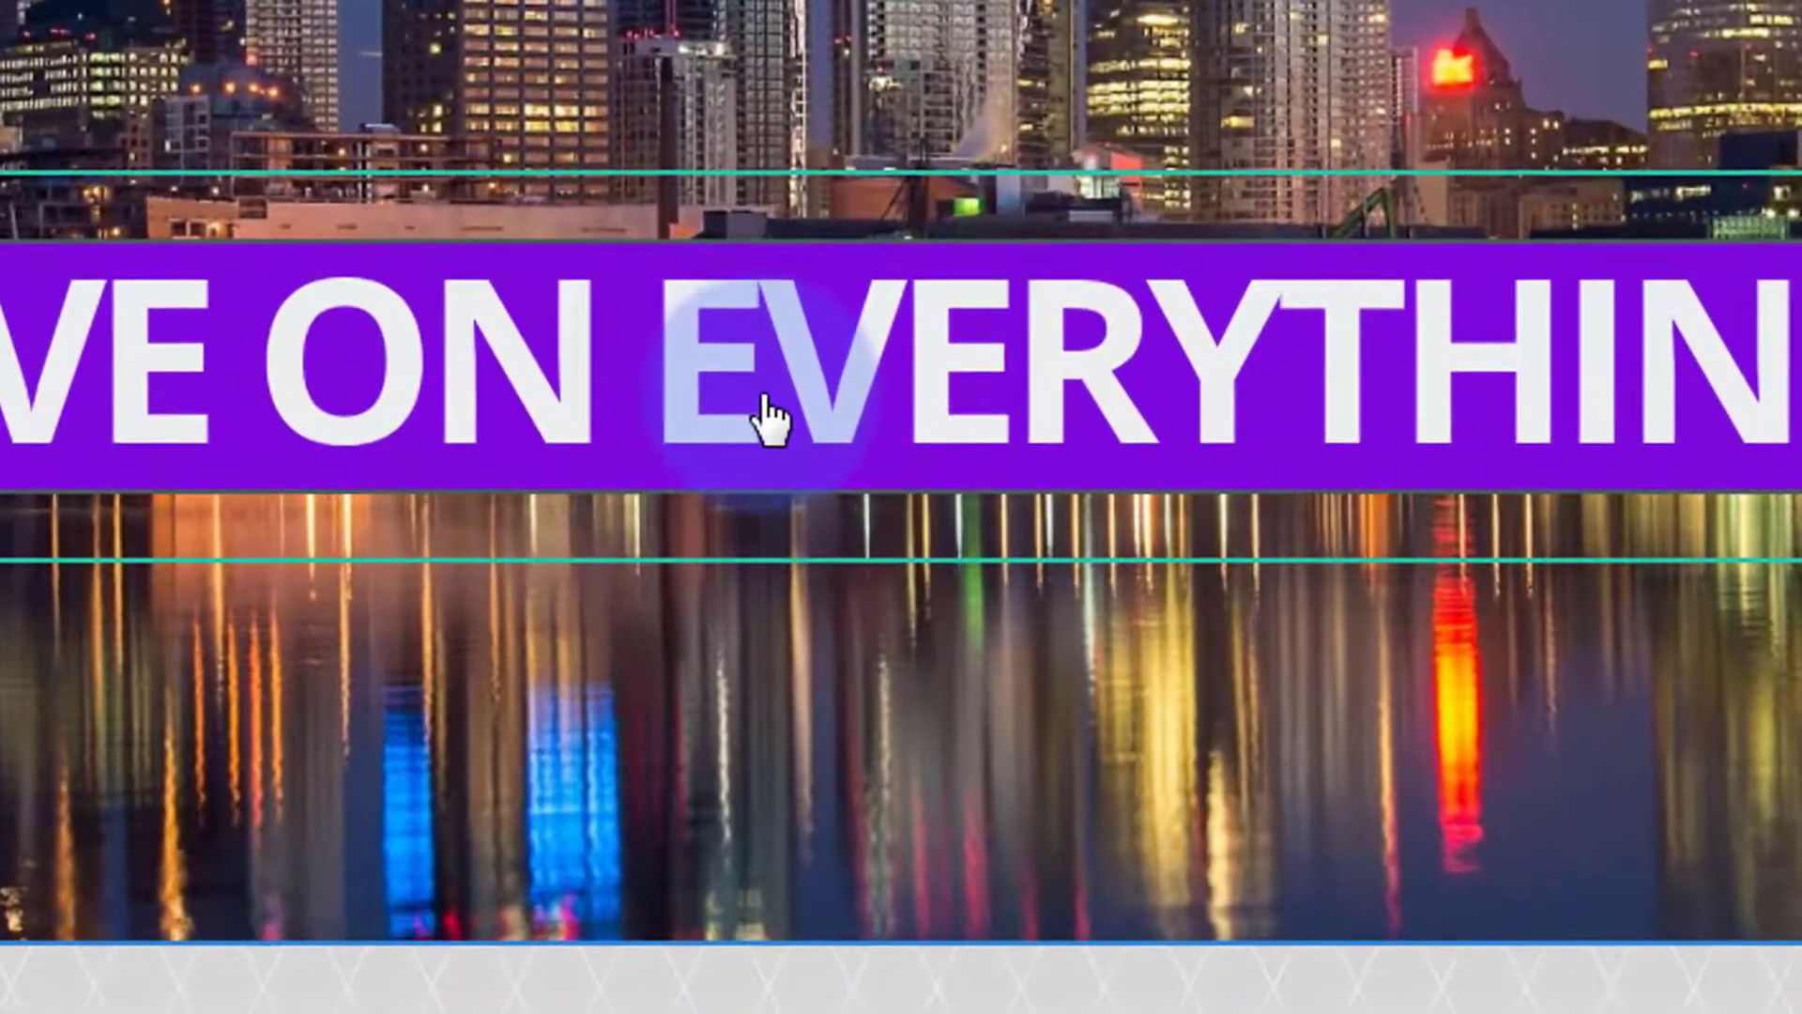
Insert a Button module below the headline with the text 'Learn More!'.
{"action": "mouse_move", "coordinate": [784, 402]}
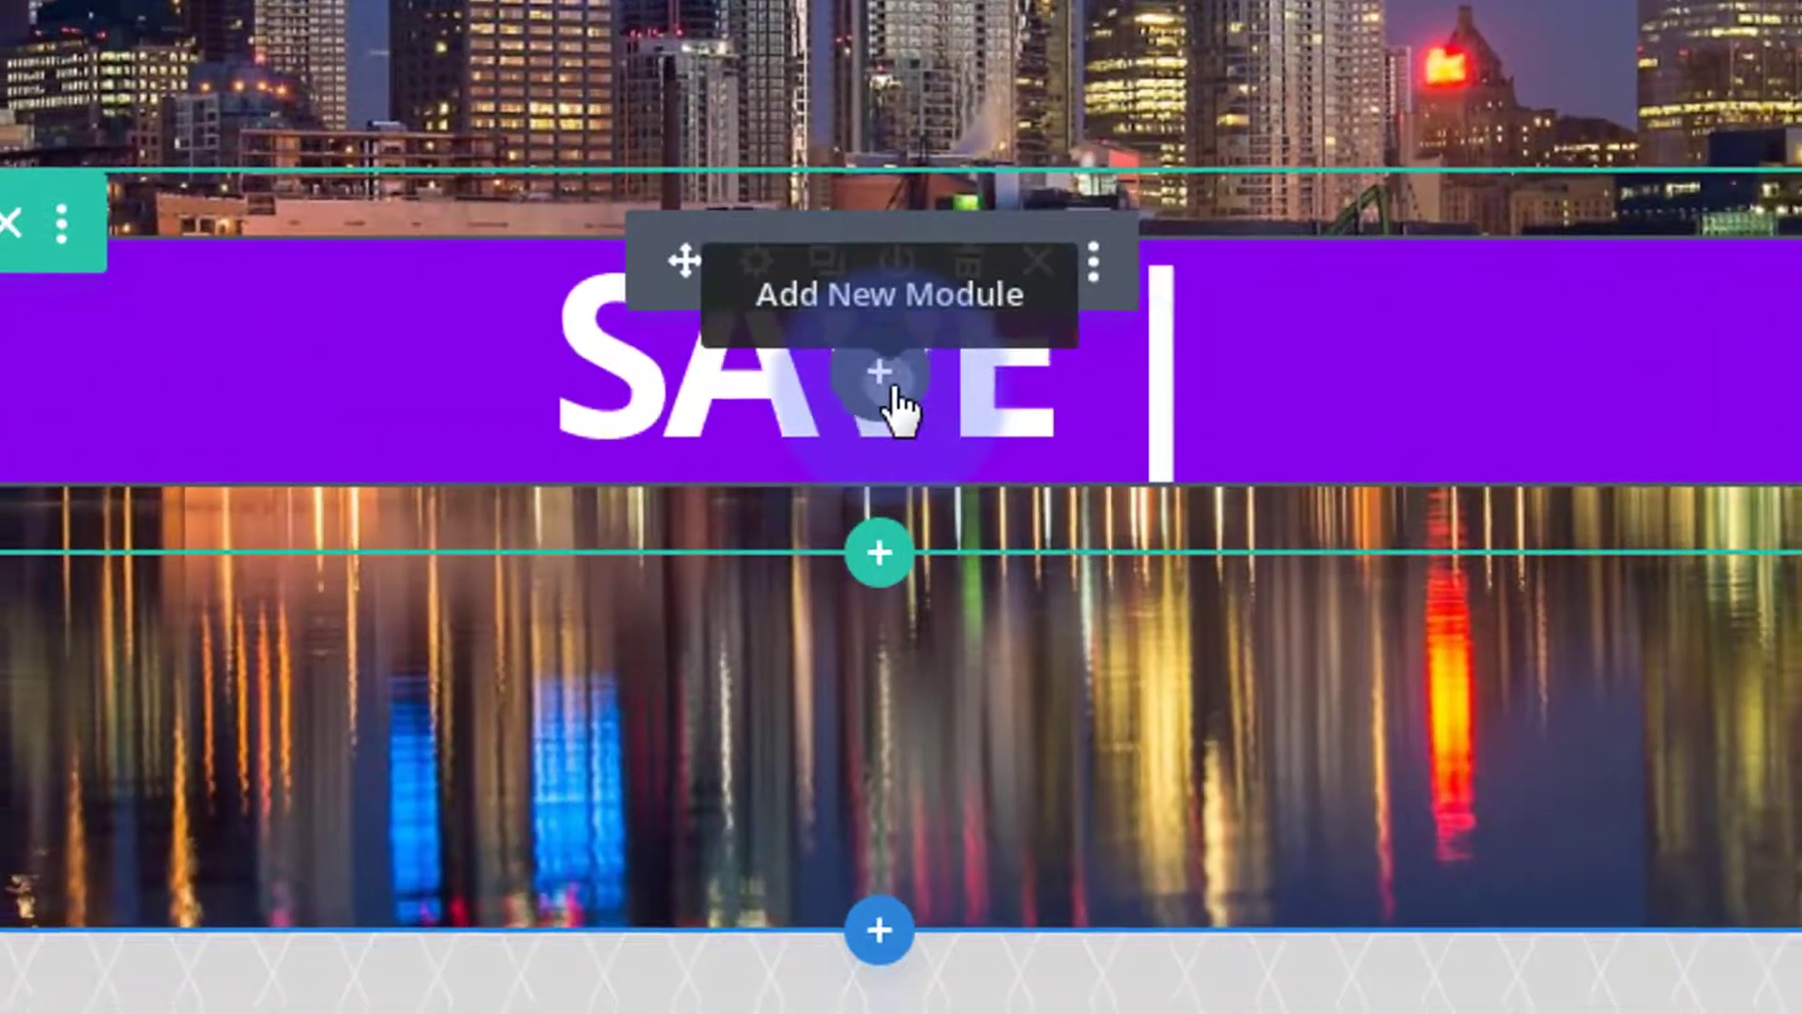
{"action": "left_click", "coordinate": [892, 409]}
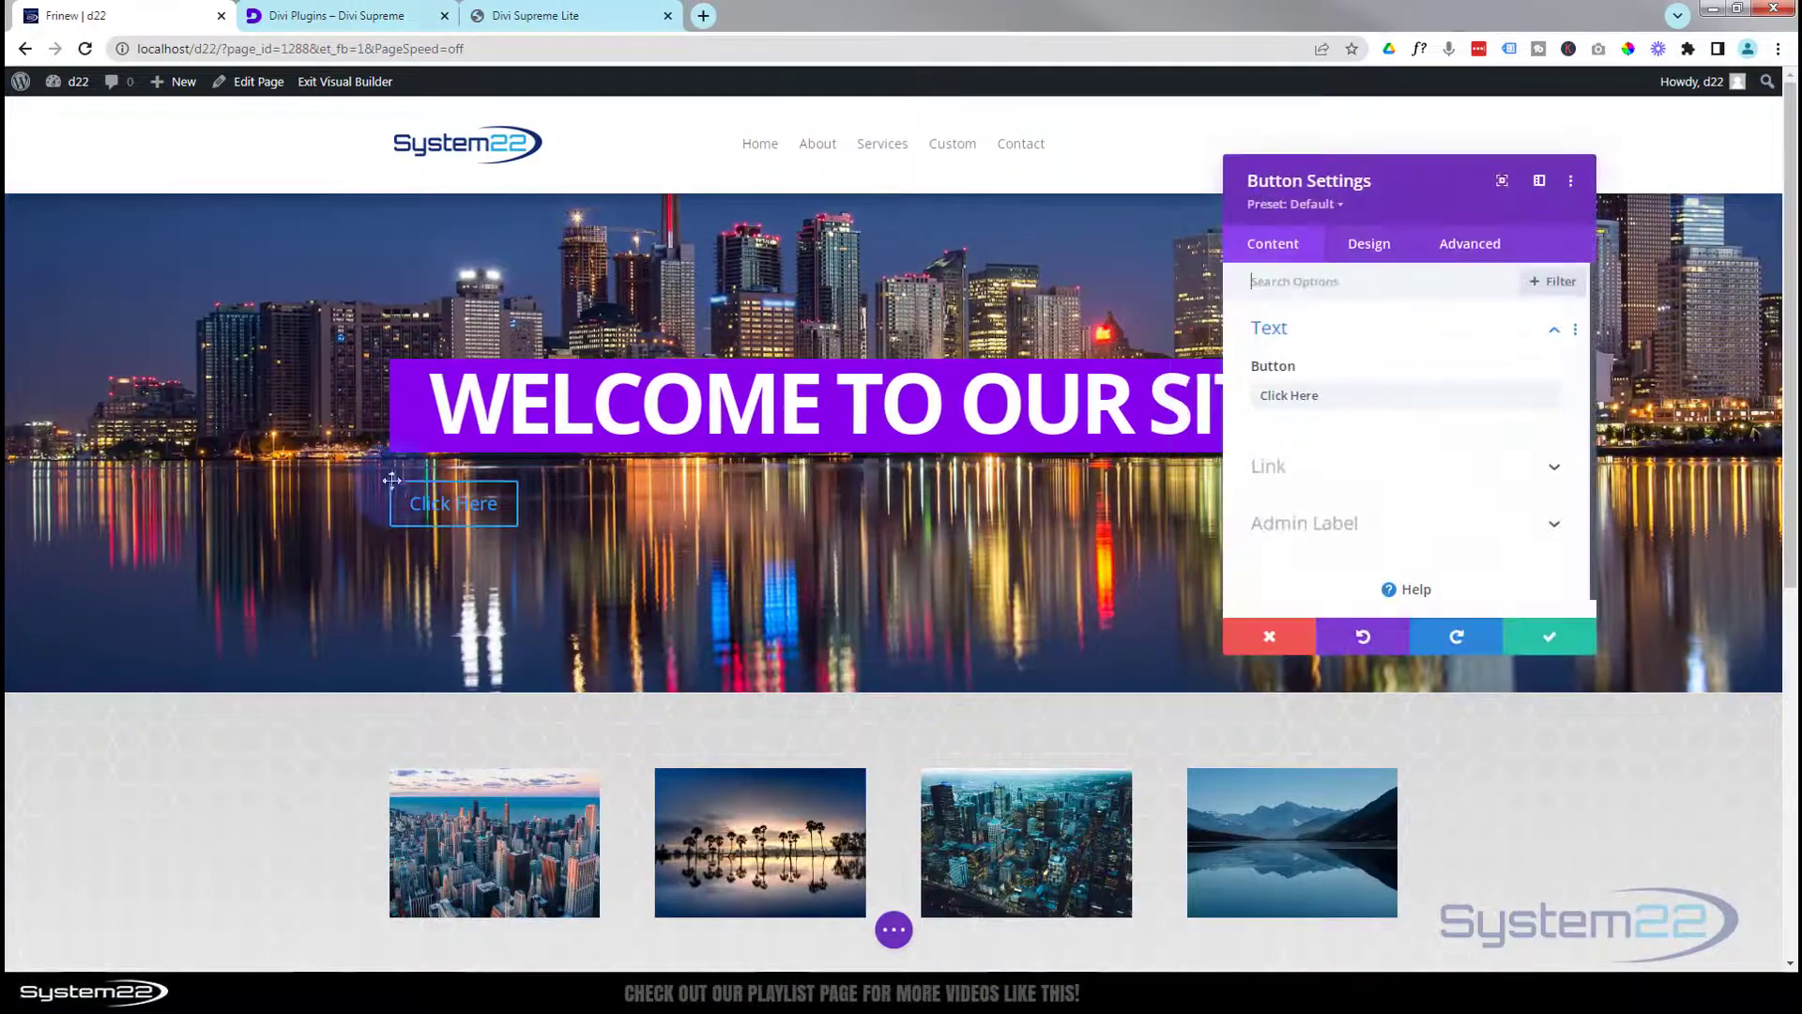
{"action": "triple_click", "coordinate": [1327, 395]}
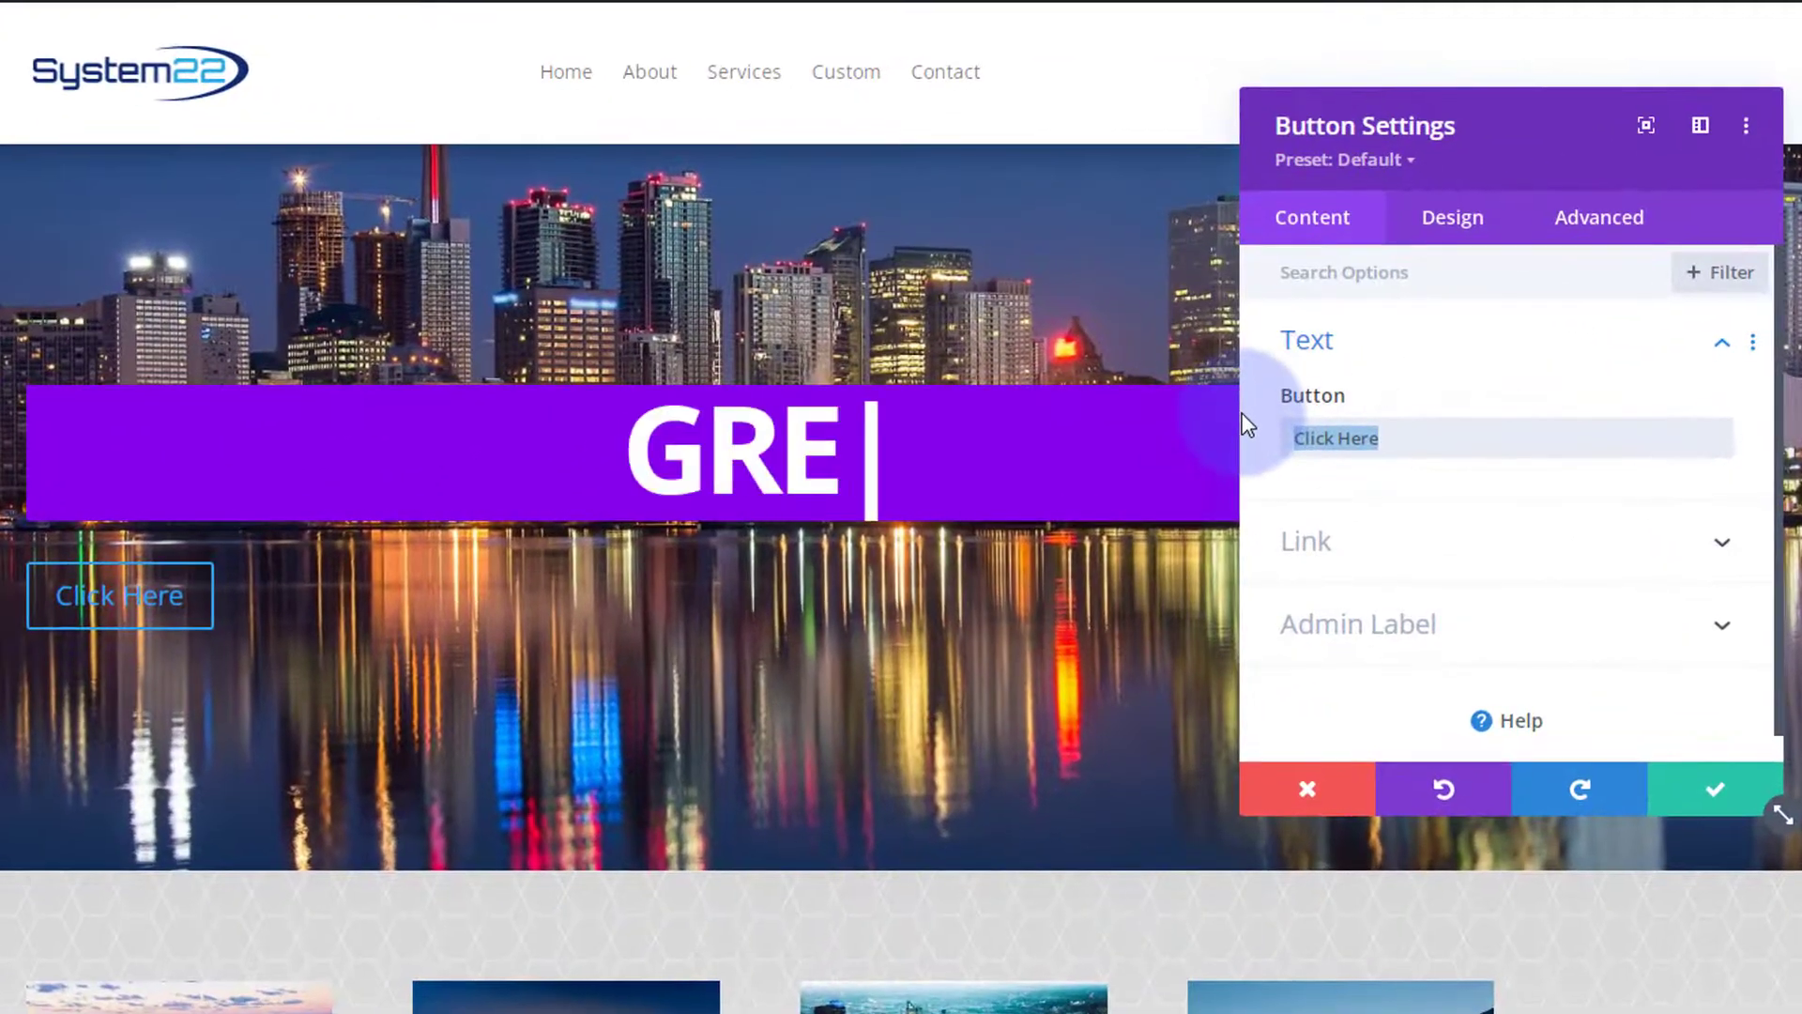
{"action": "type", "text": "L"}
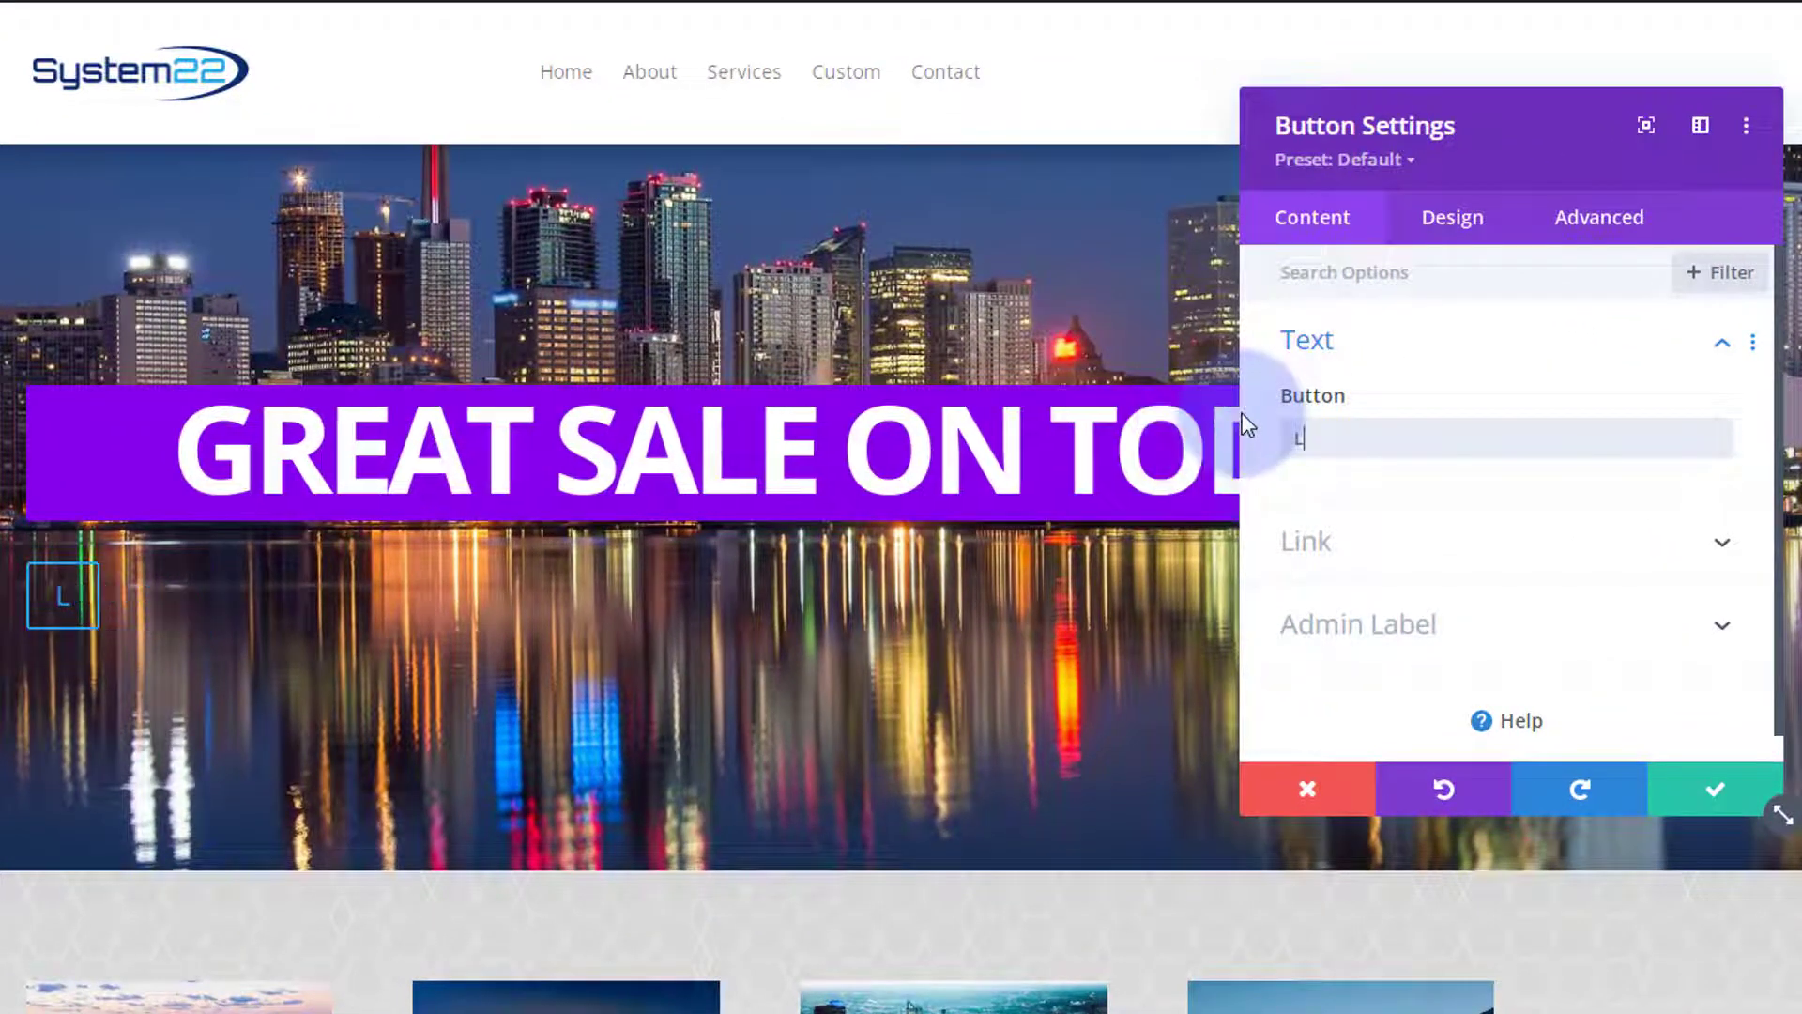
{"action": "type", "text": "earn Mo"}
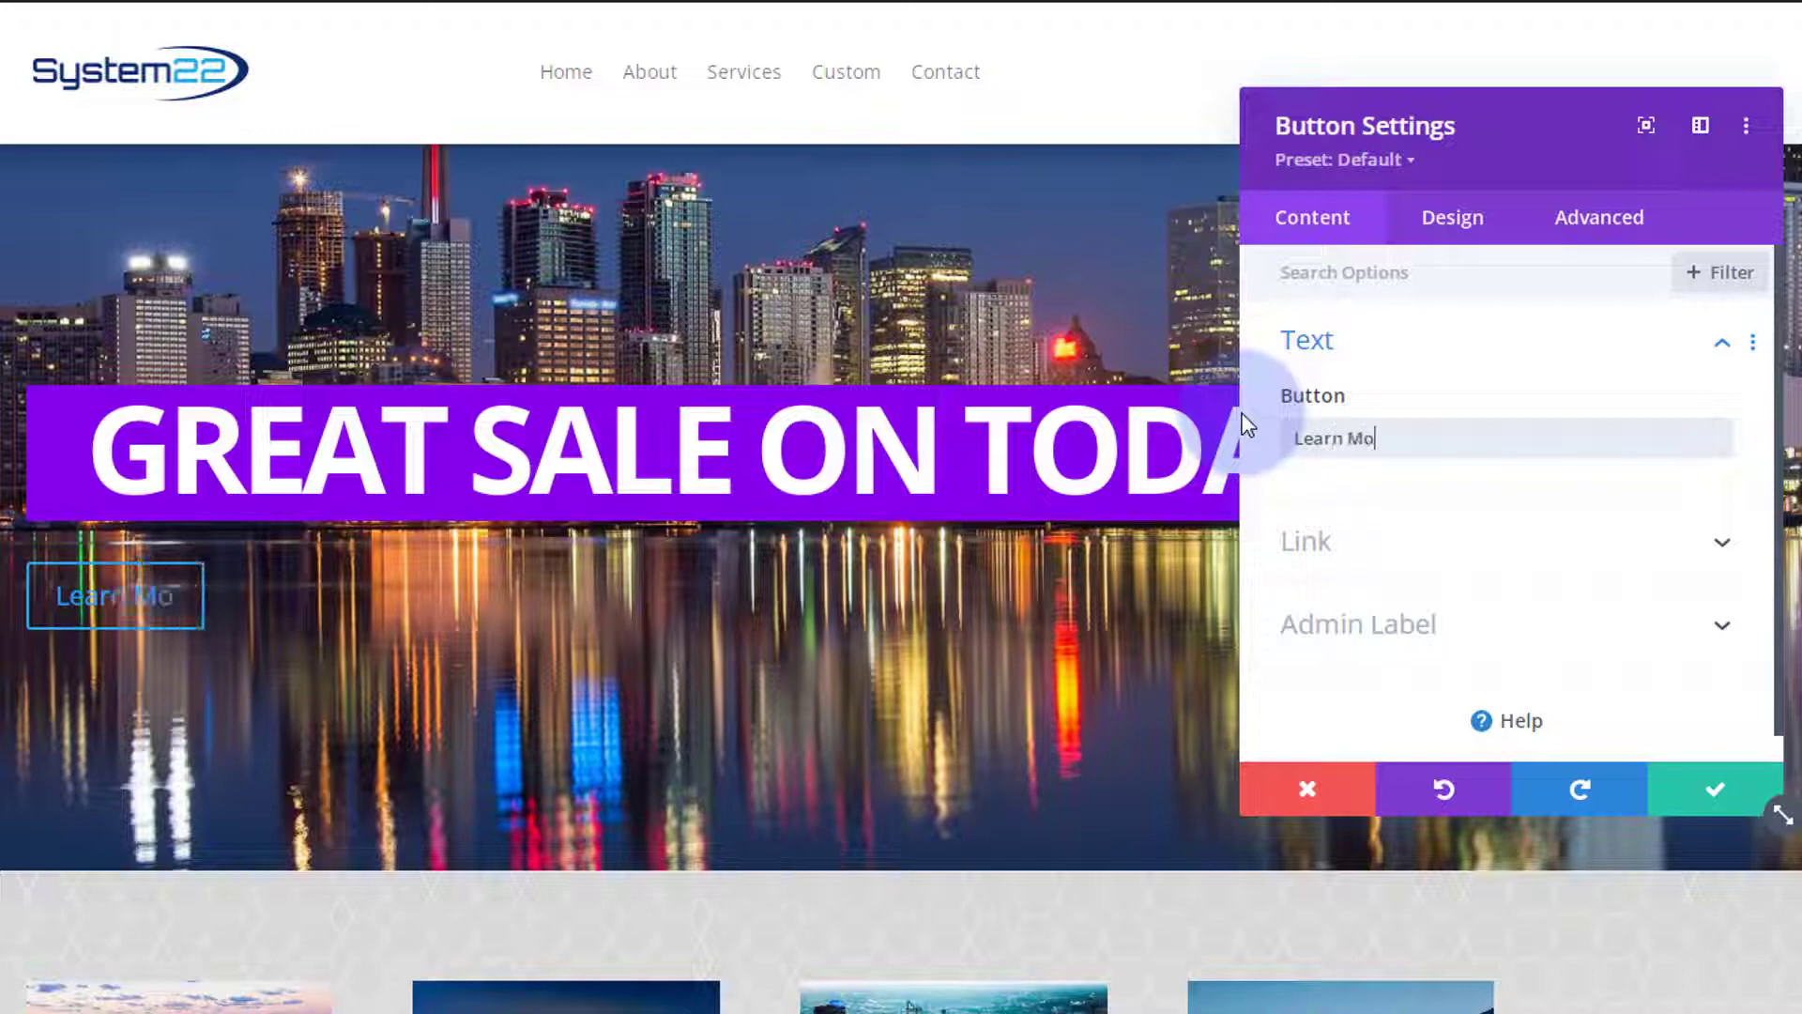
{"action": "type", "text": "re!"}
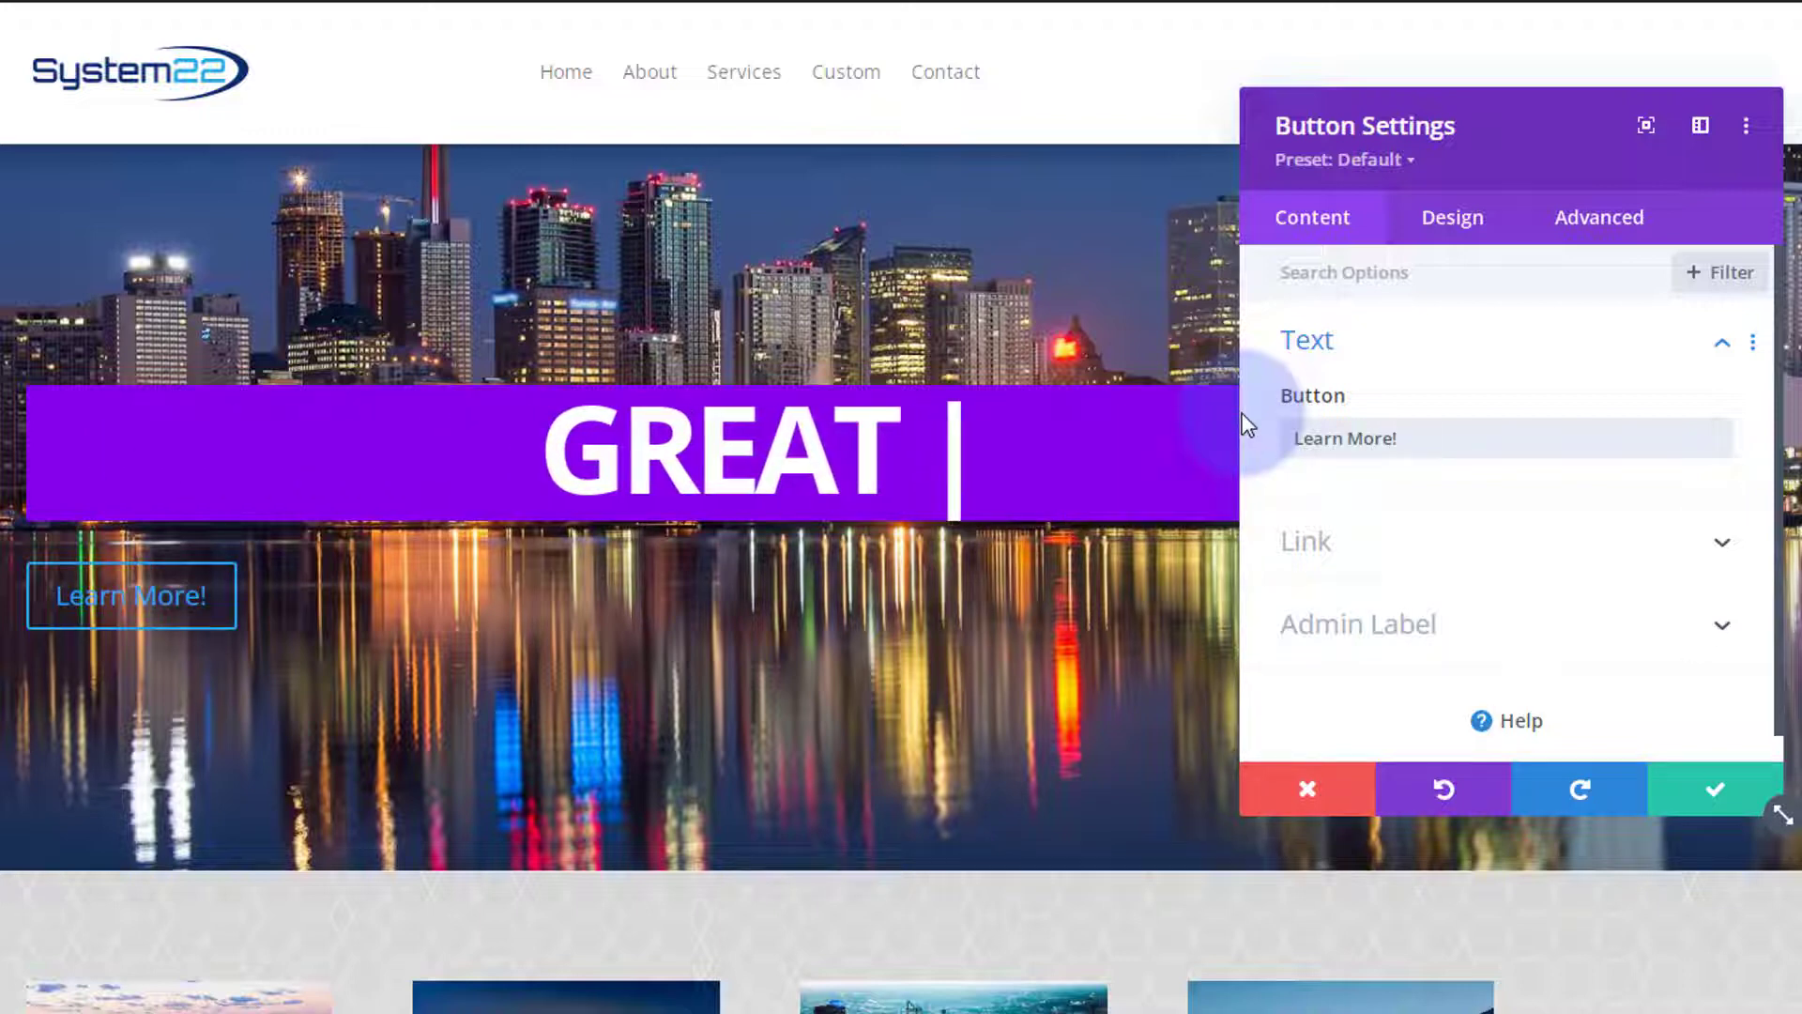
Link the button to # and set its alignment to Center.
{"action": "left_click", "coordinate": [1432, 531]}
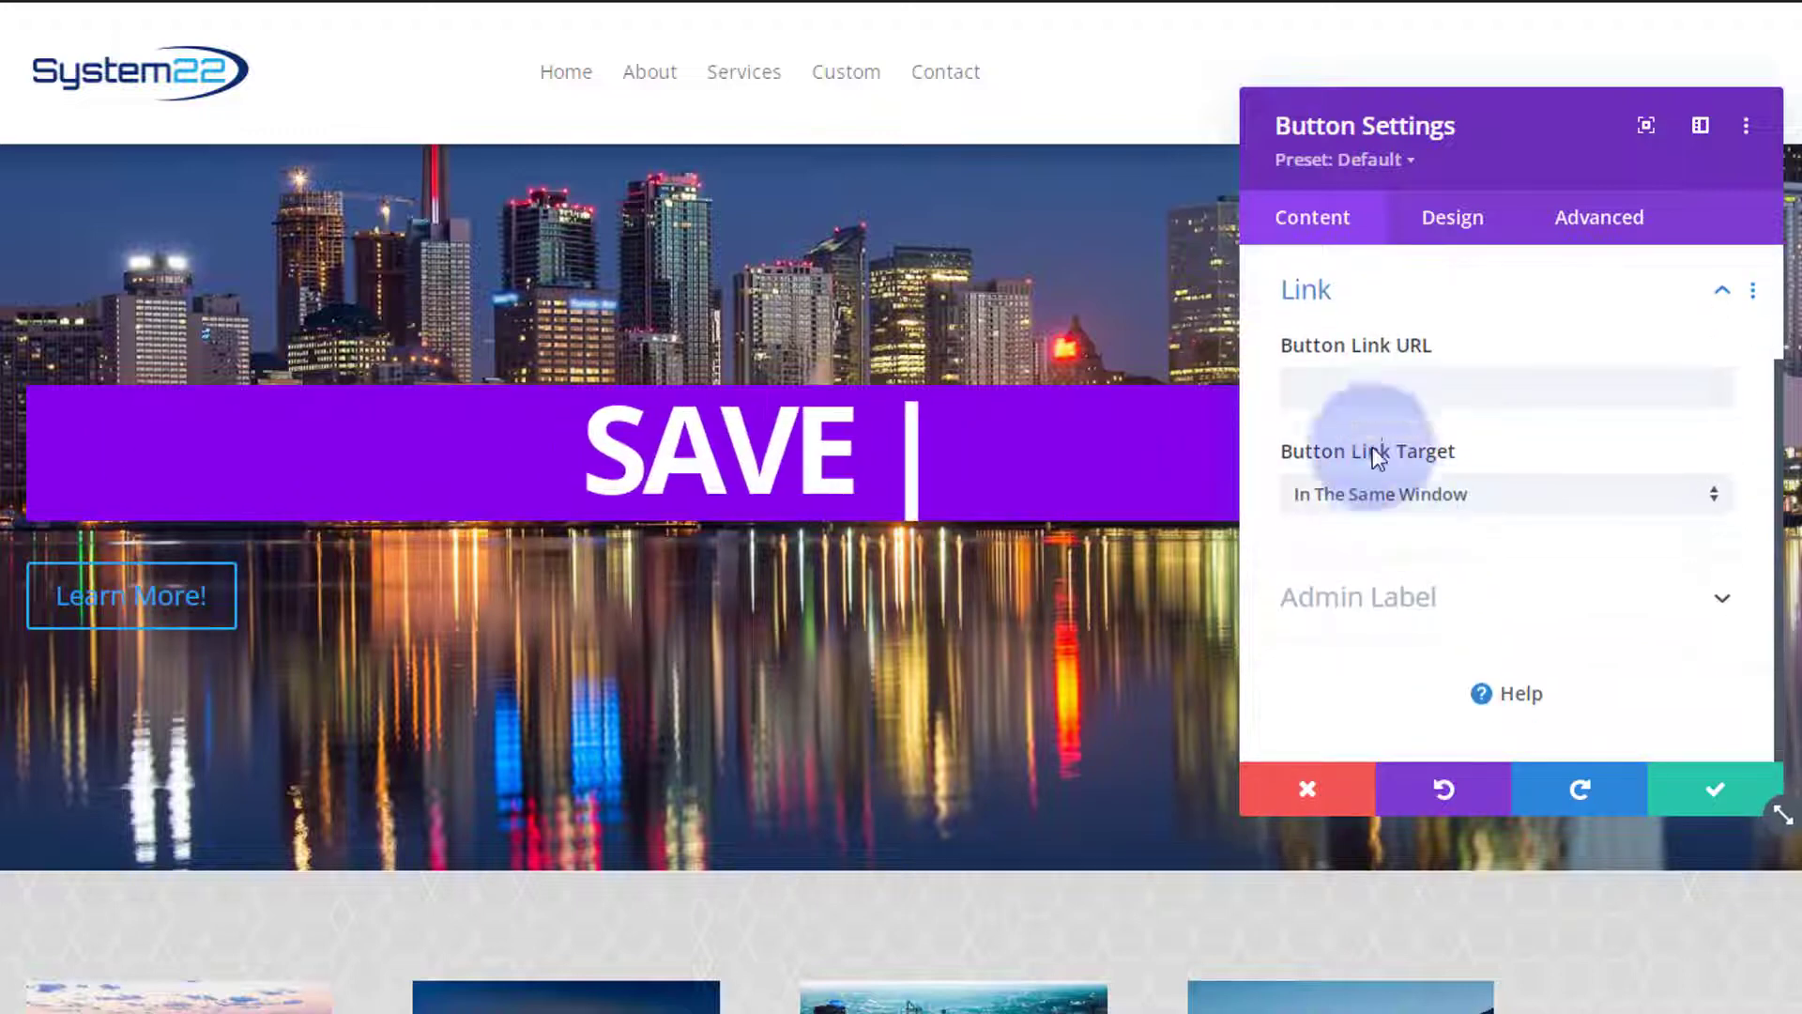
{"action": "left_click", "coordinate": [1370, 394]}
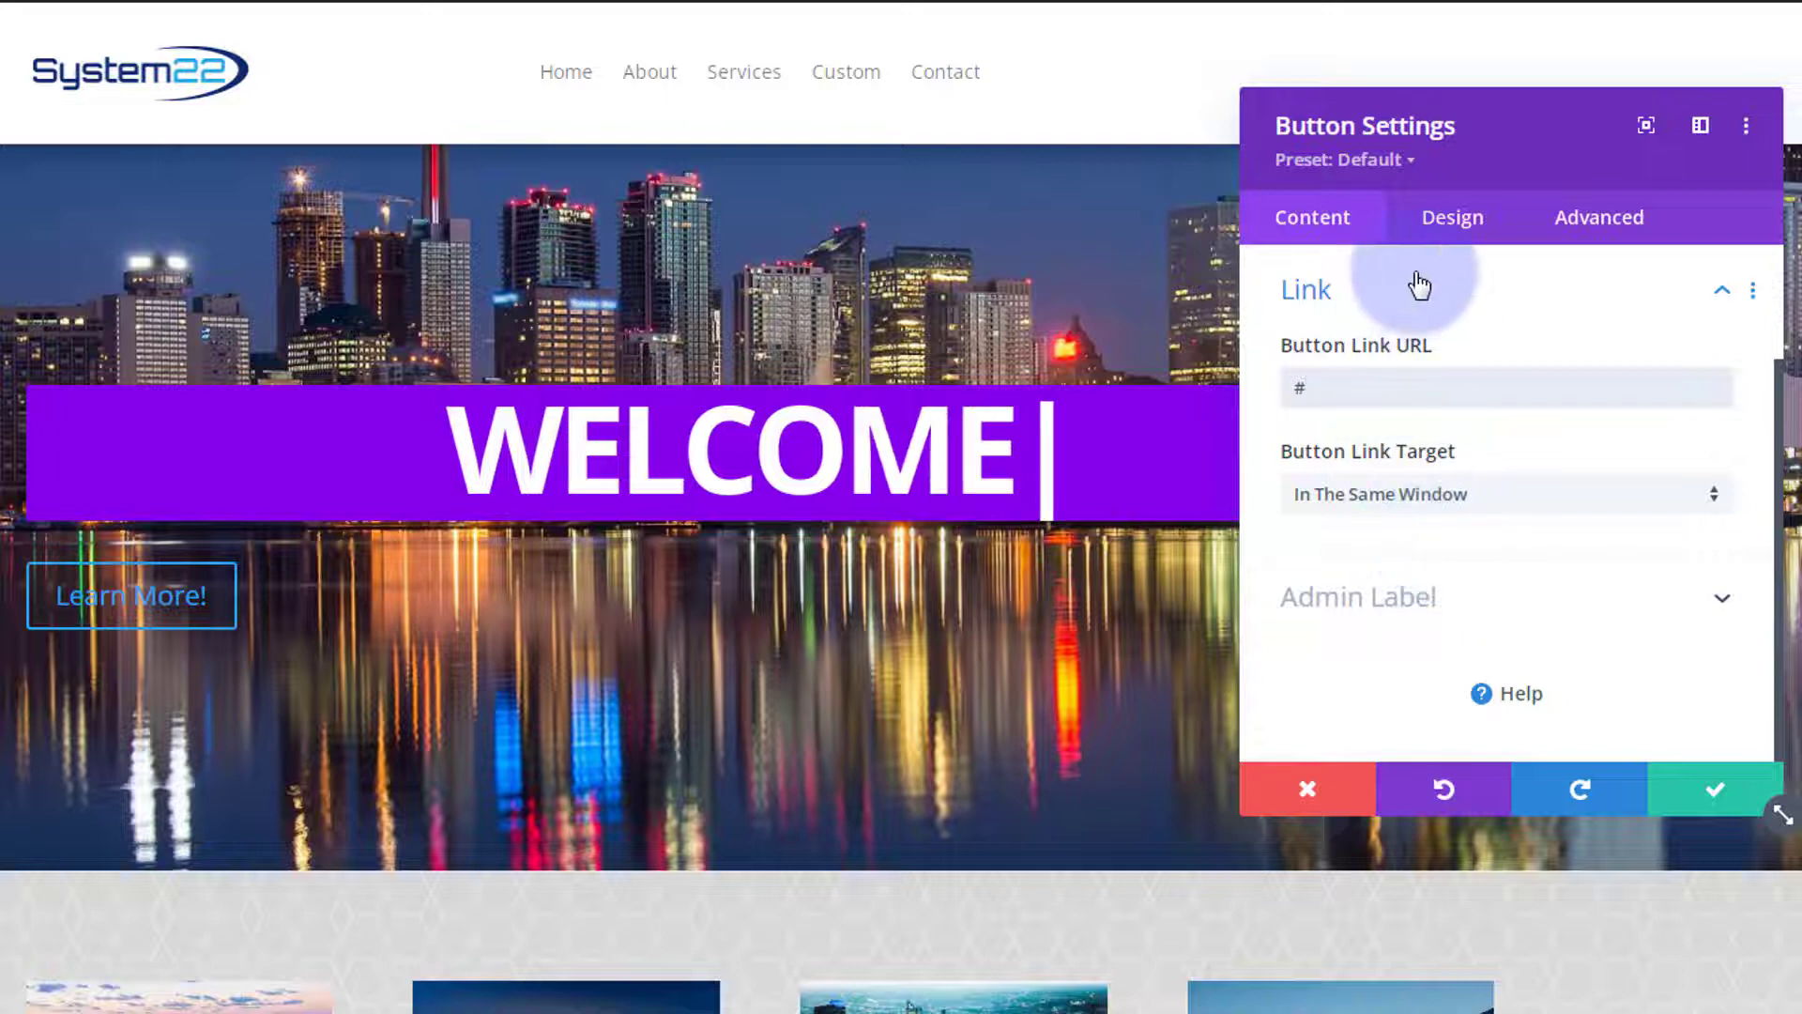
{"action": "left_click", "coordinate": [1462, 223]}
{"action": "left_click", "coordinate": [1490, 352]}
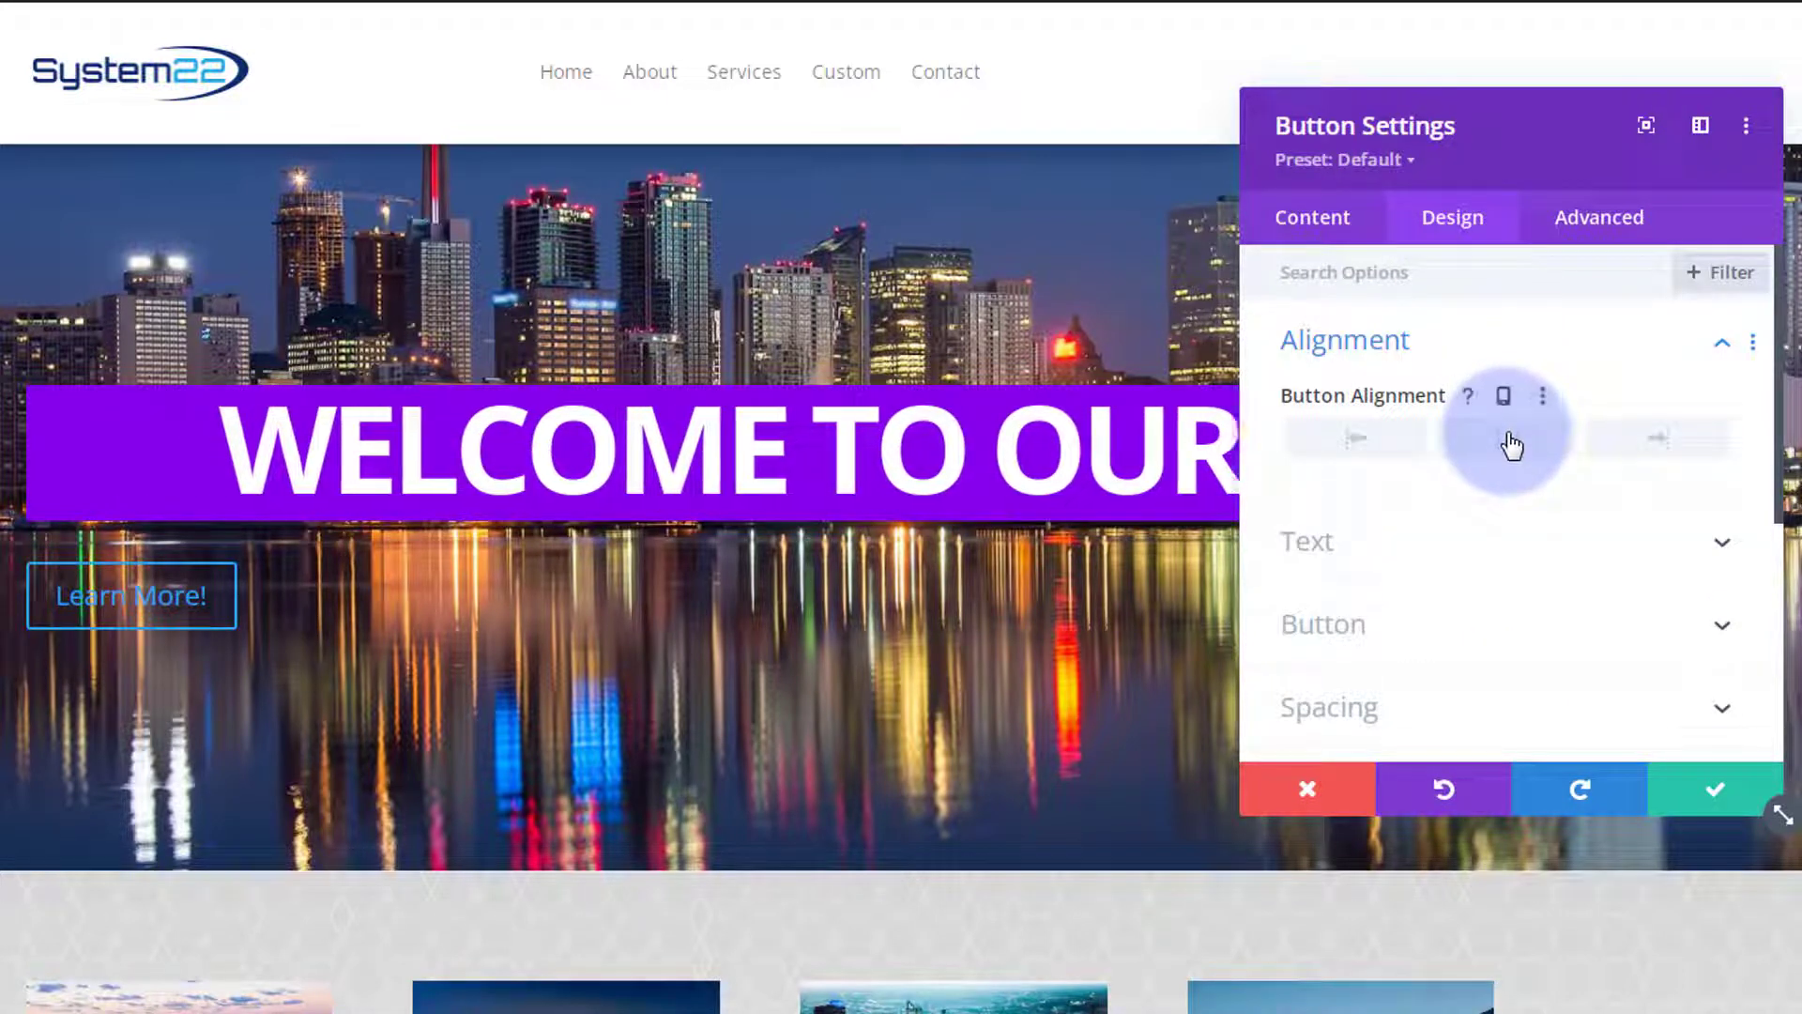
{"action": "left_click", "coordinate": [1507, 437]}
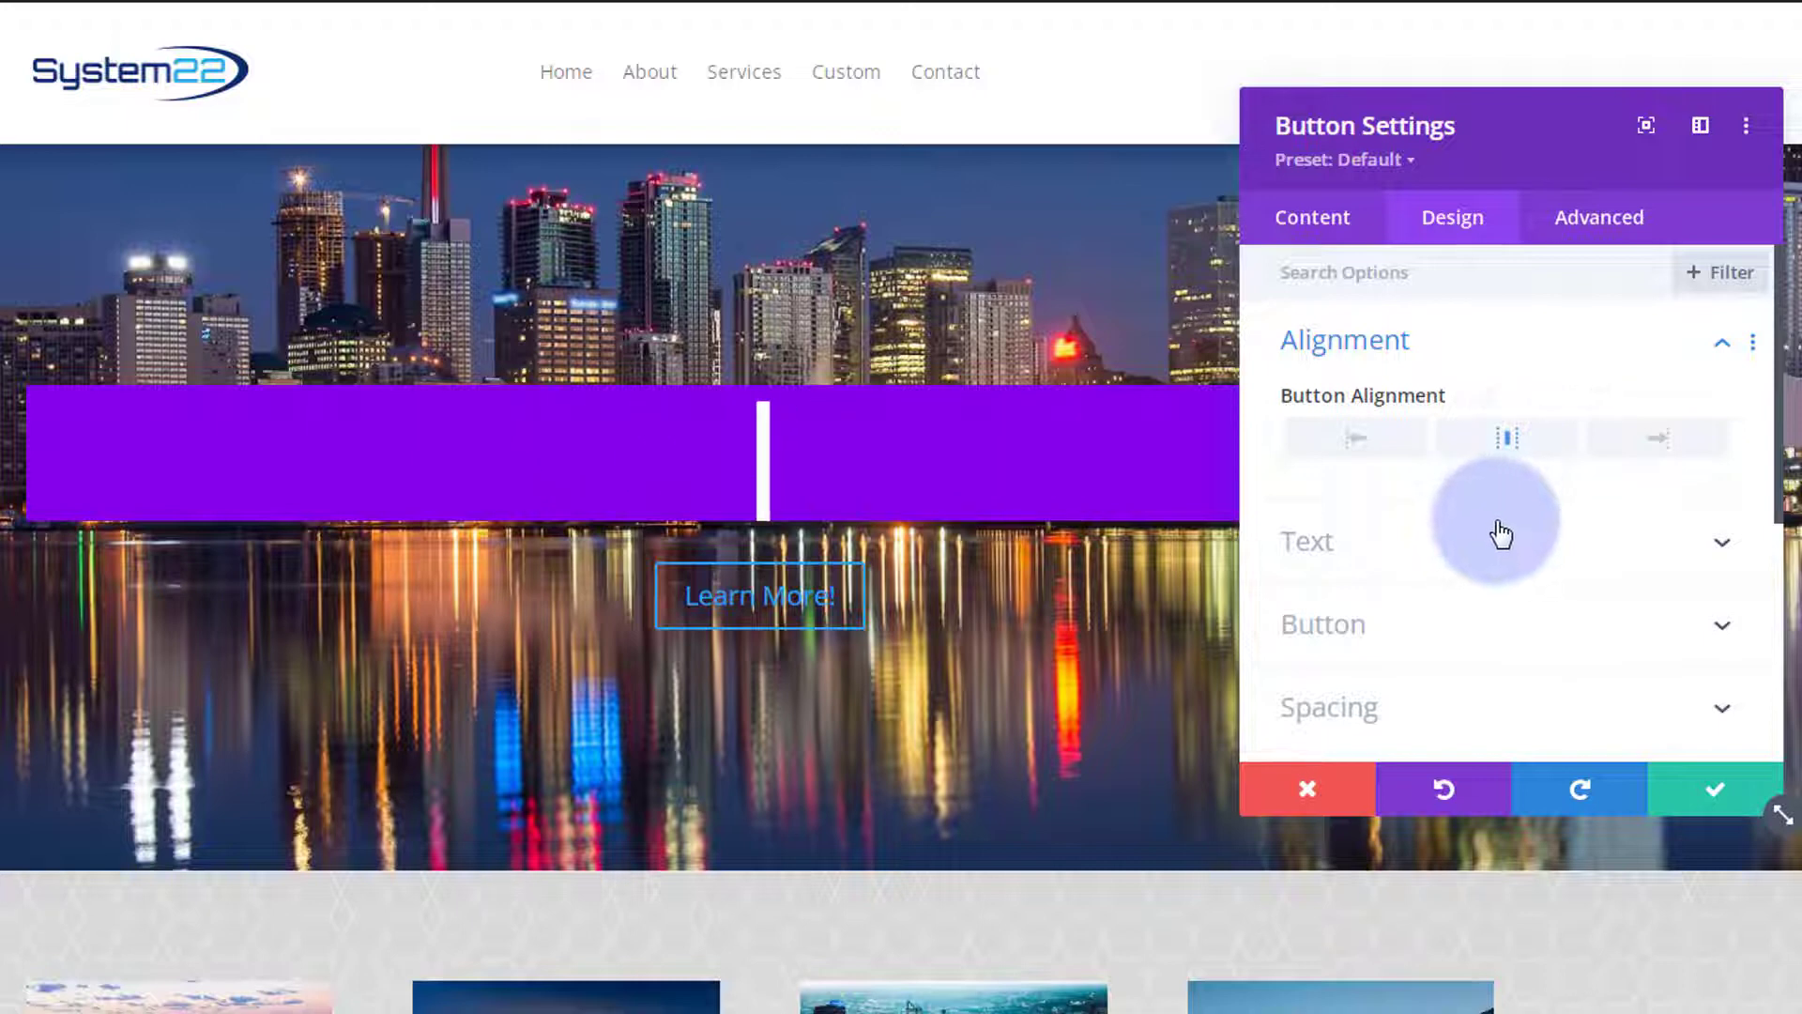
Turn on custom button styles with white button text and a purple button background.
{"action": "scroll", "coordinate": [1498, 532], "scroll_direction": "down", "scroll_amount": 2}
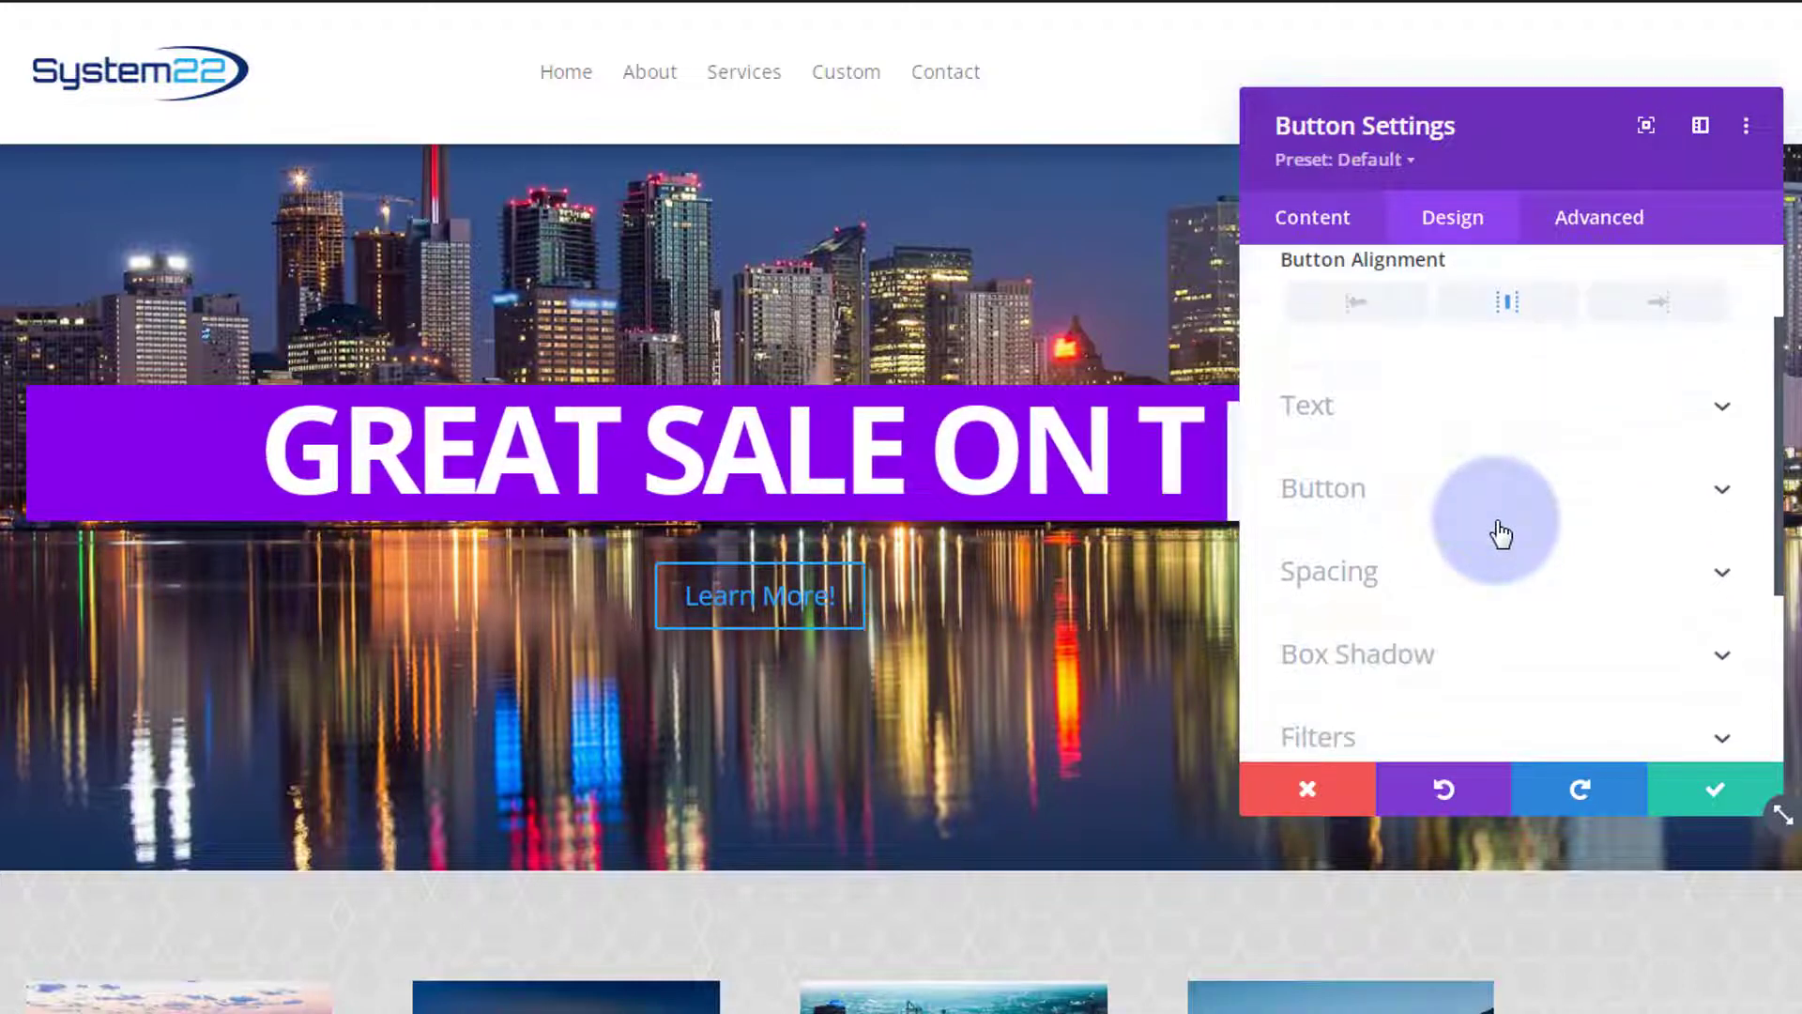
{"action": "left_click", "coordinate": [1397, 490]}
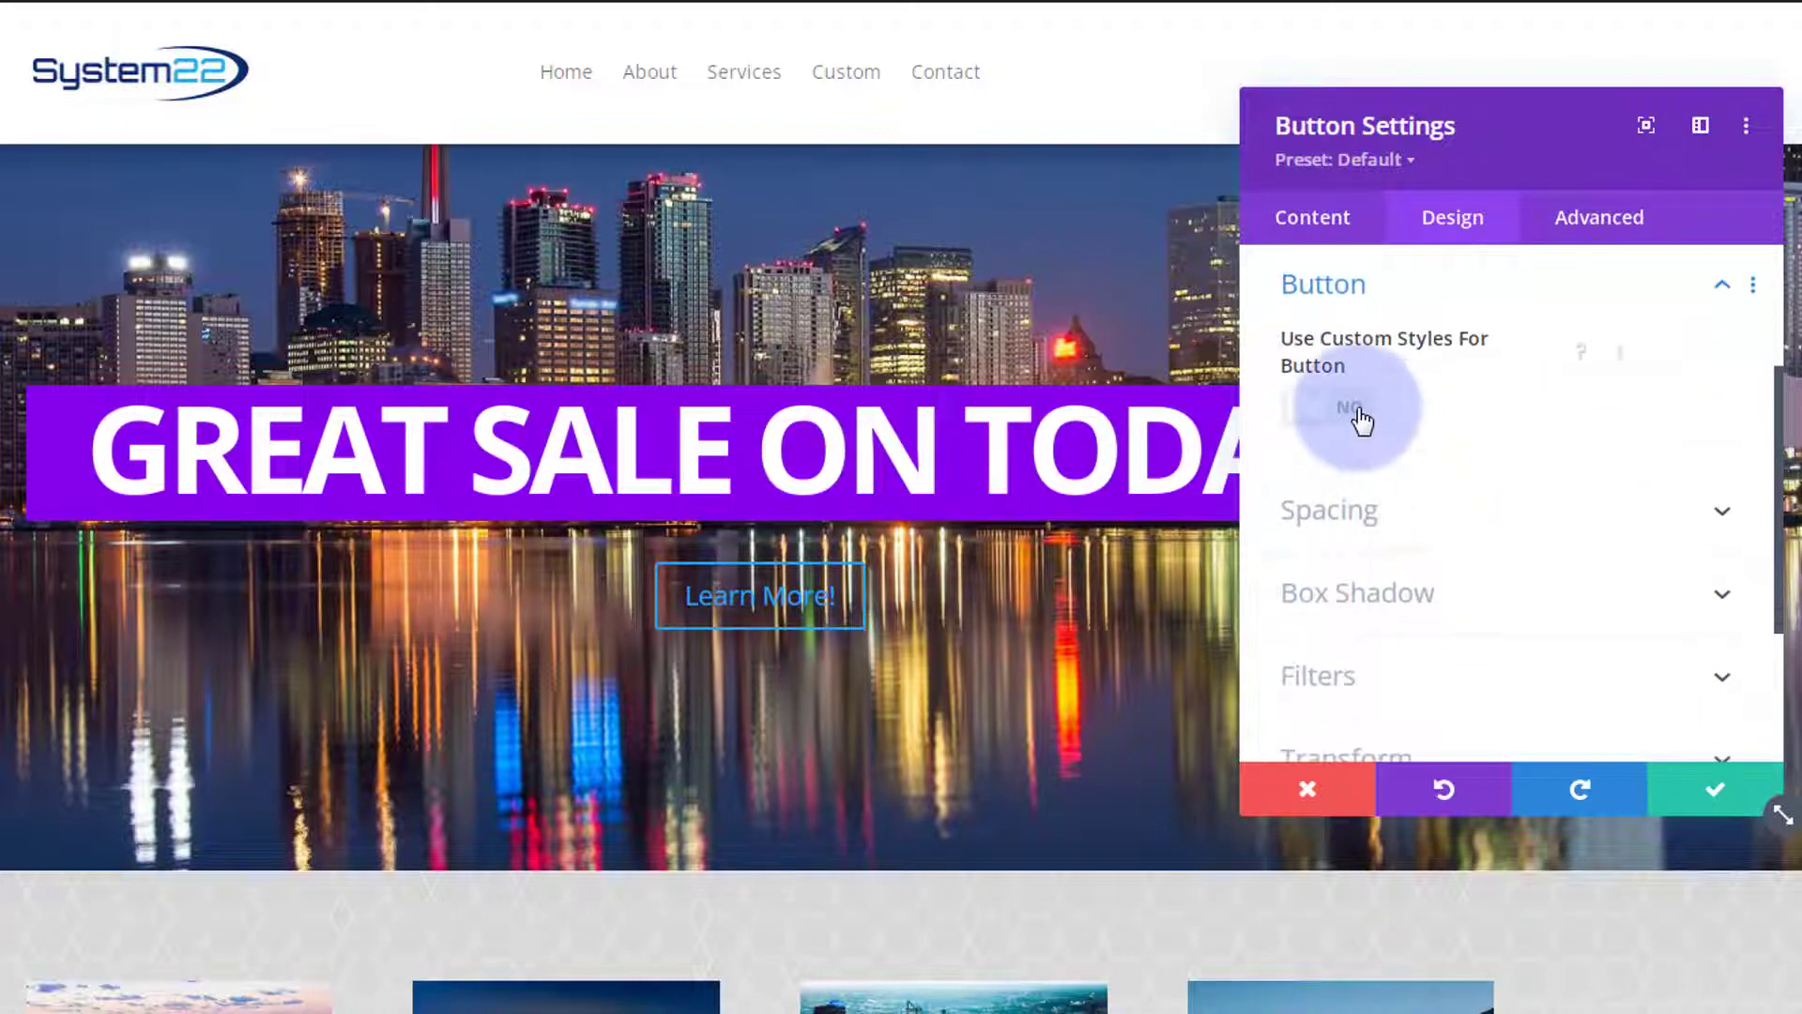
{"action": "left_click", "coordinate": [1359, 413]}
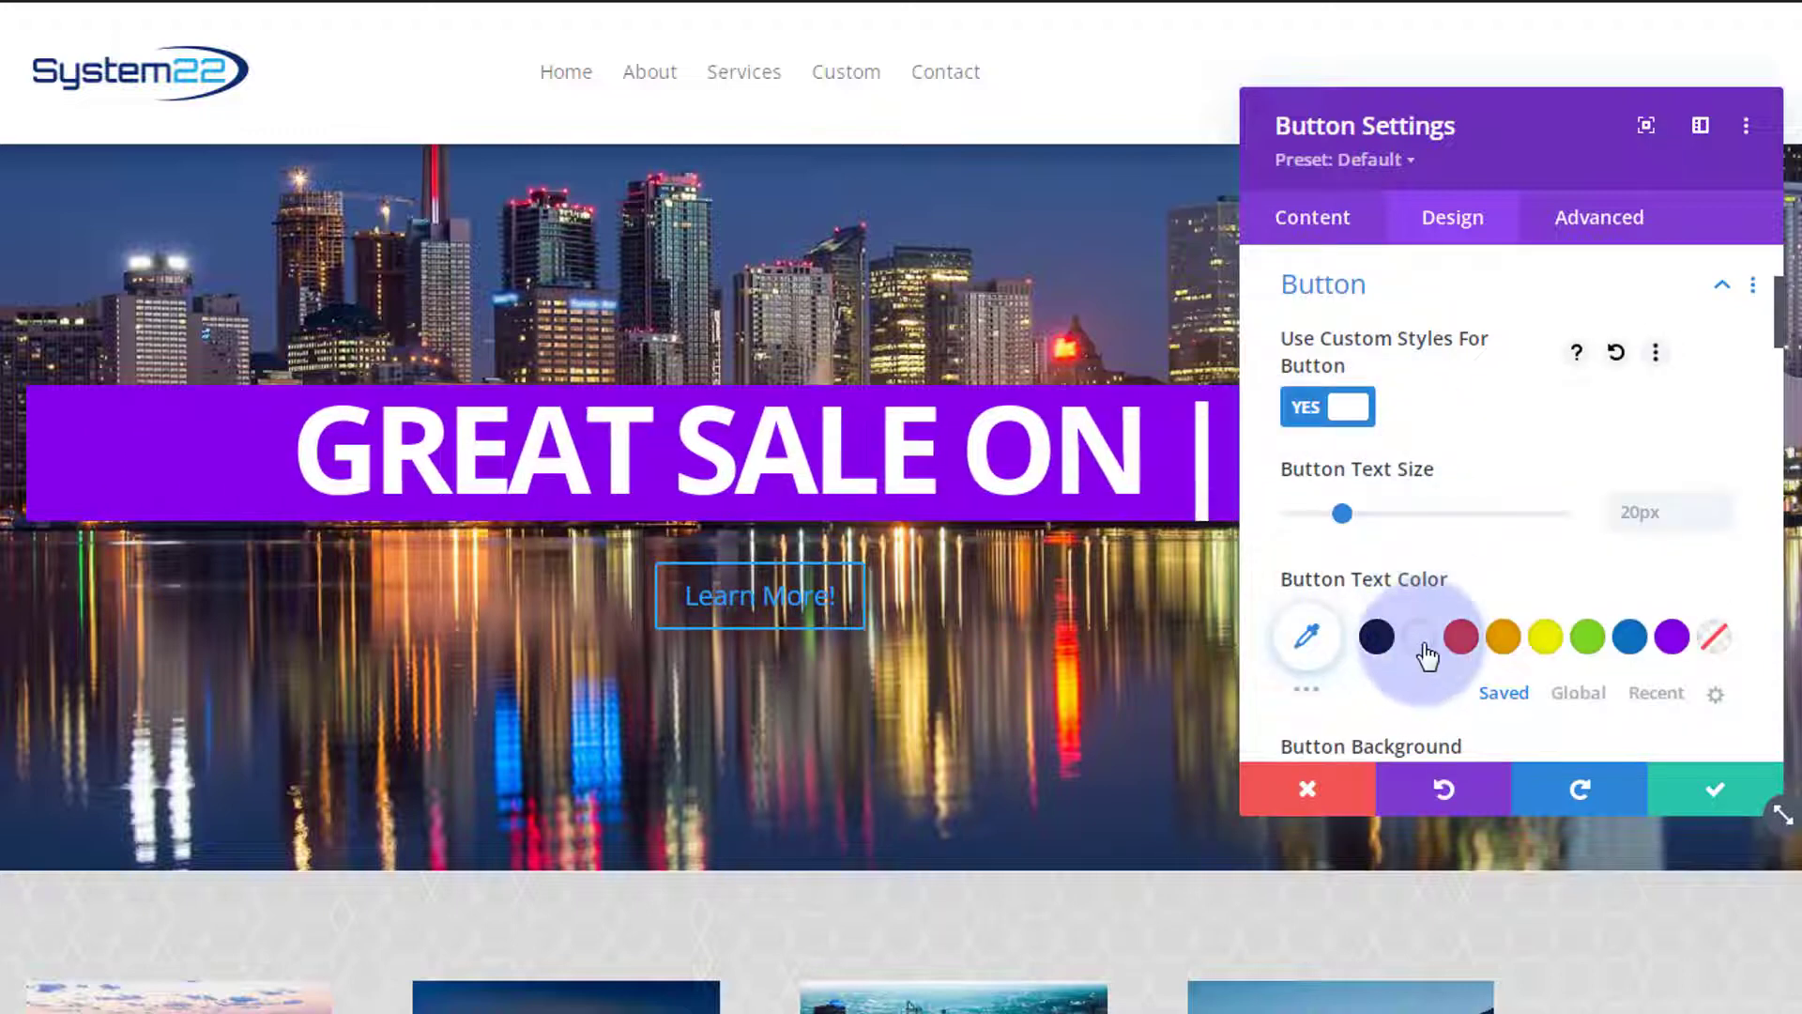
{"action": "left_click", "coordinate": [1361, 510]}
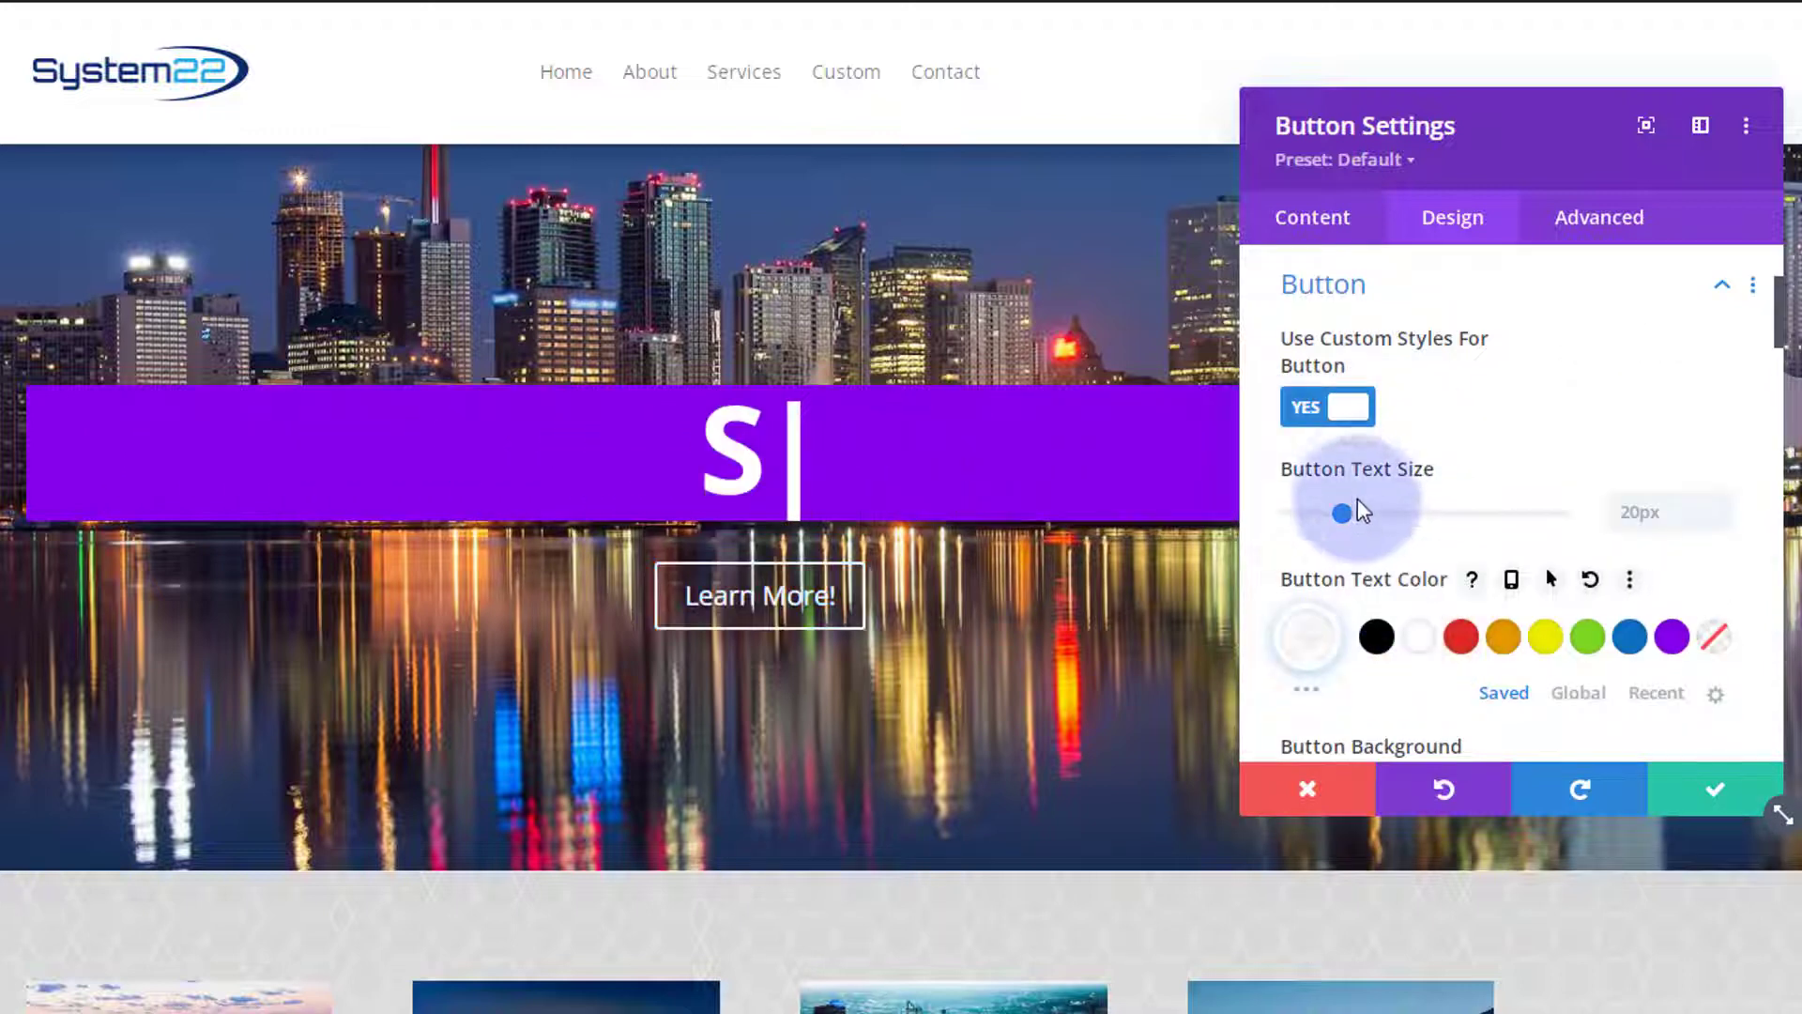
{"action": "scroll", "coordinate": [1423, 514], "scroll_direction": "down", "scroll_amount": 3}
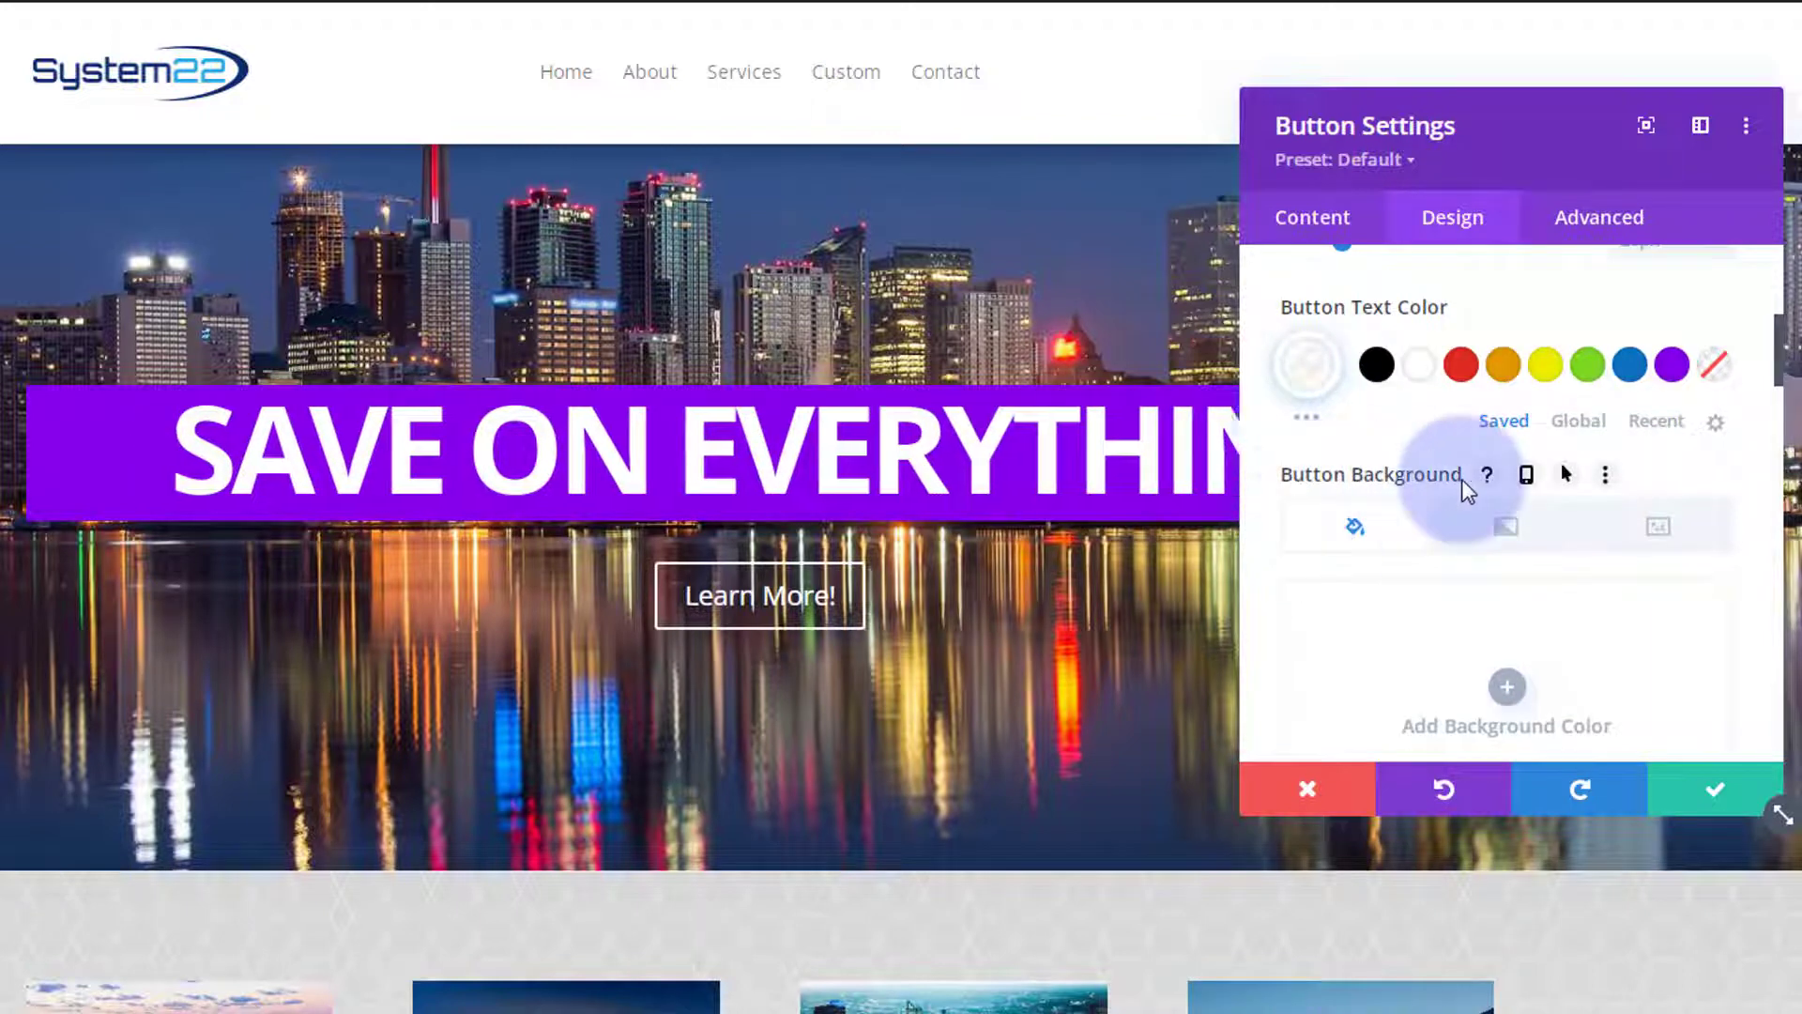
{"action": "scroll", "coordinate": [1469, 644], "scroll_direction": "down", "scroll_amount": 3}
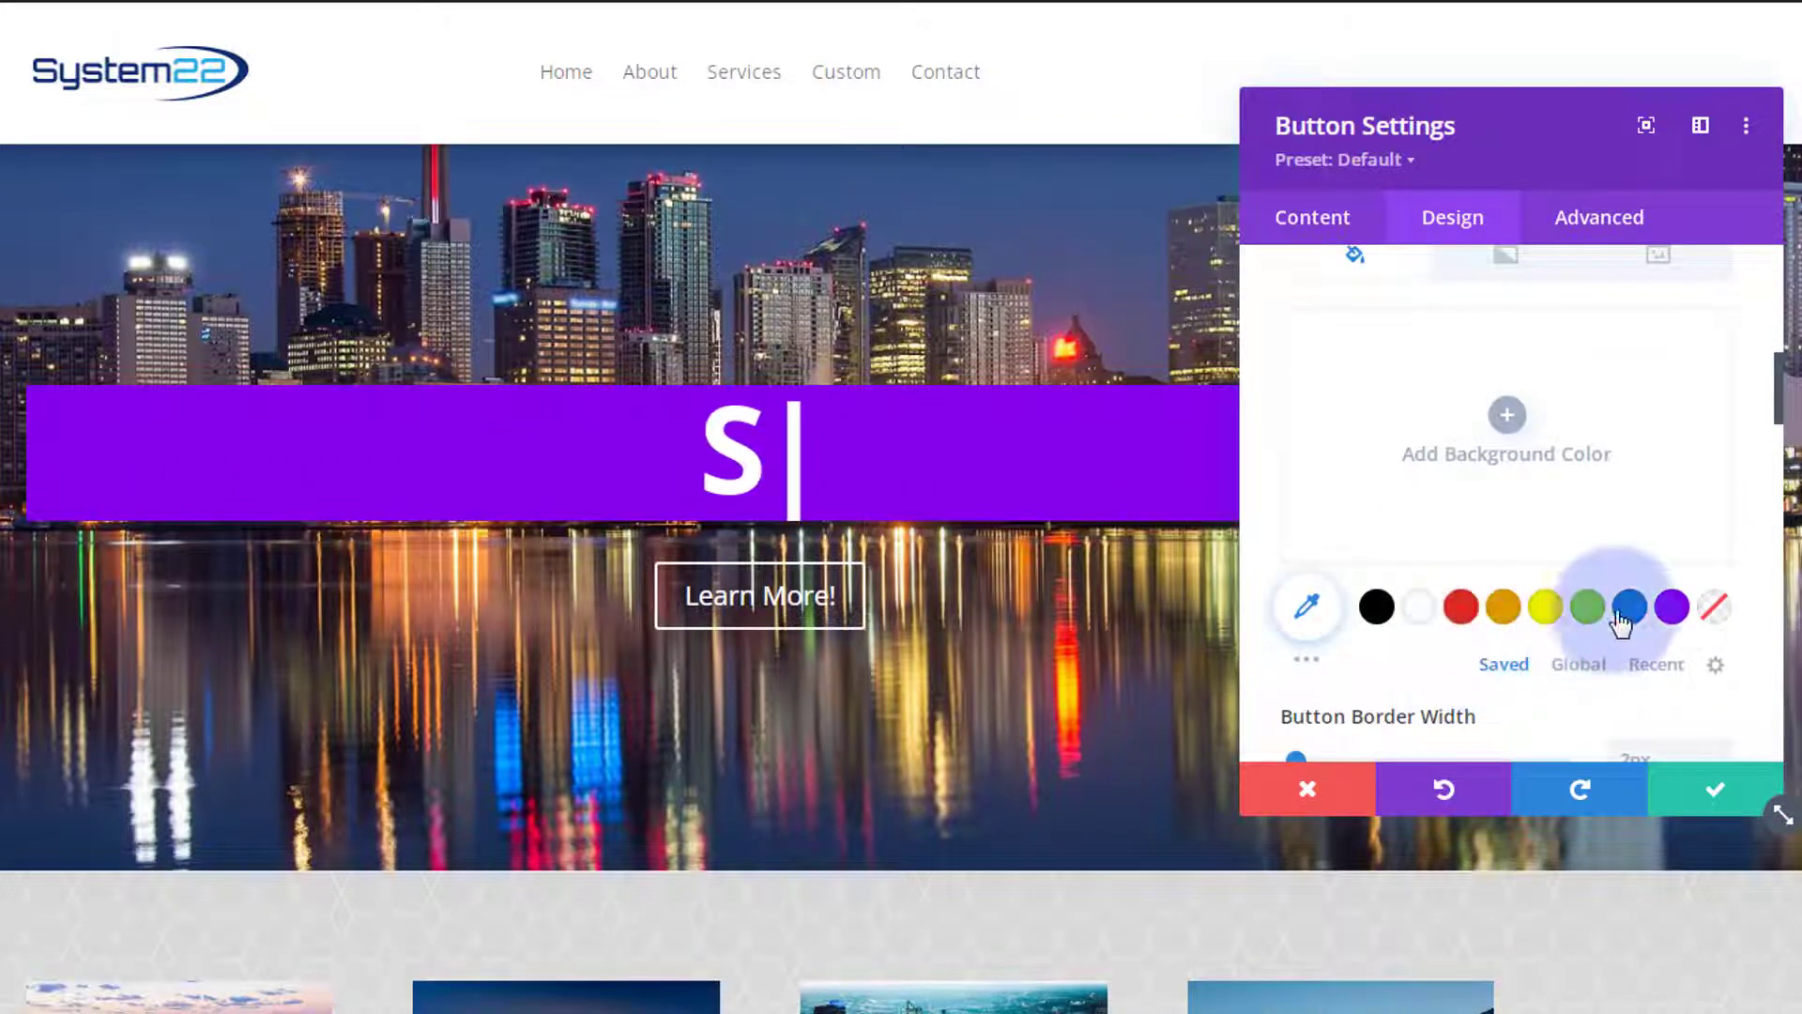
{"action": "left_click", "coordinate": [1671, 608]}
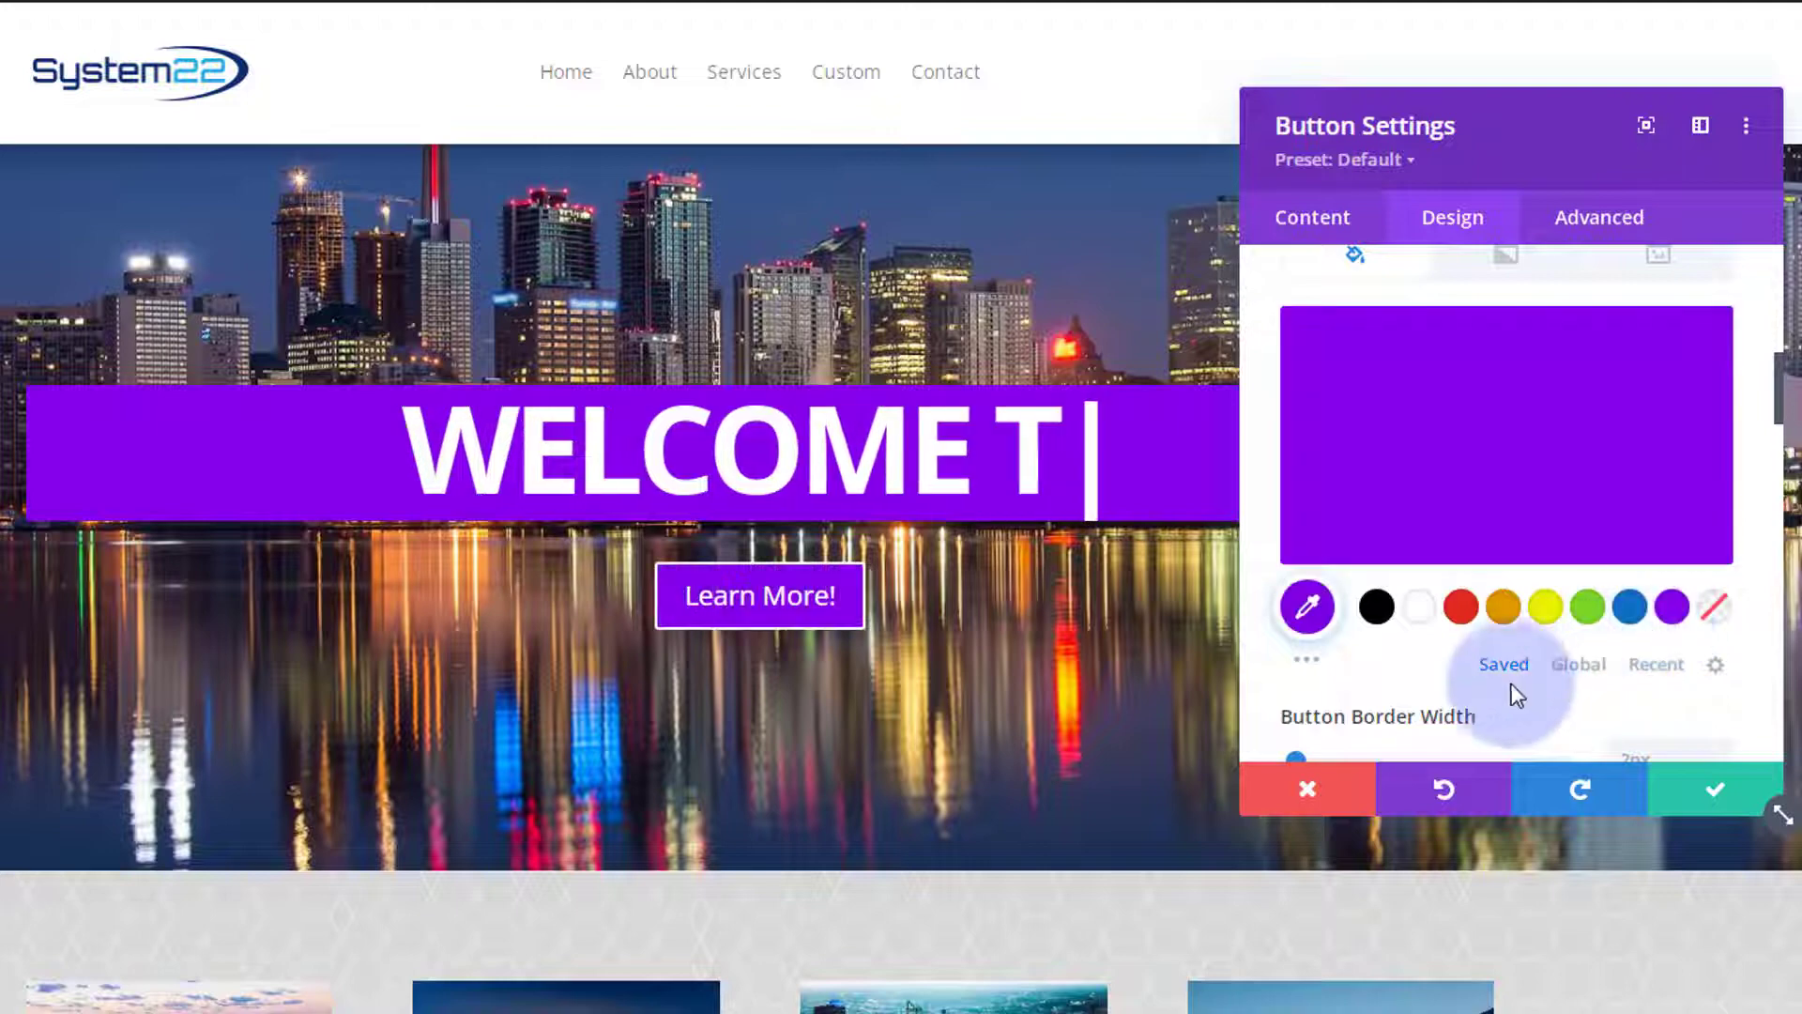
{"action": "scroll", "coordinate": [1477, 689], "scroll_direction": "up", "scroll_amount": 2}
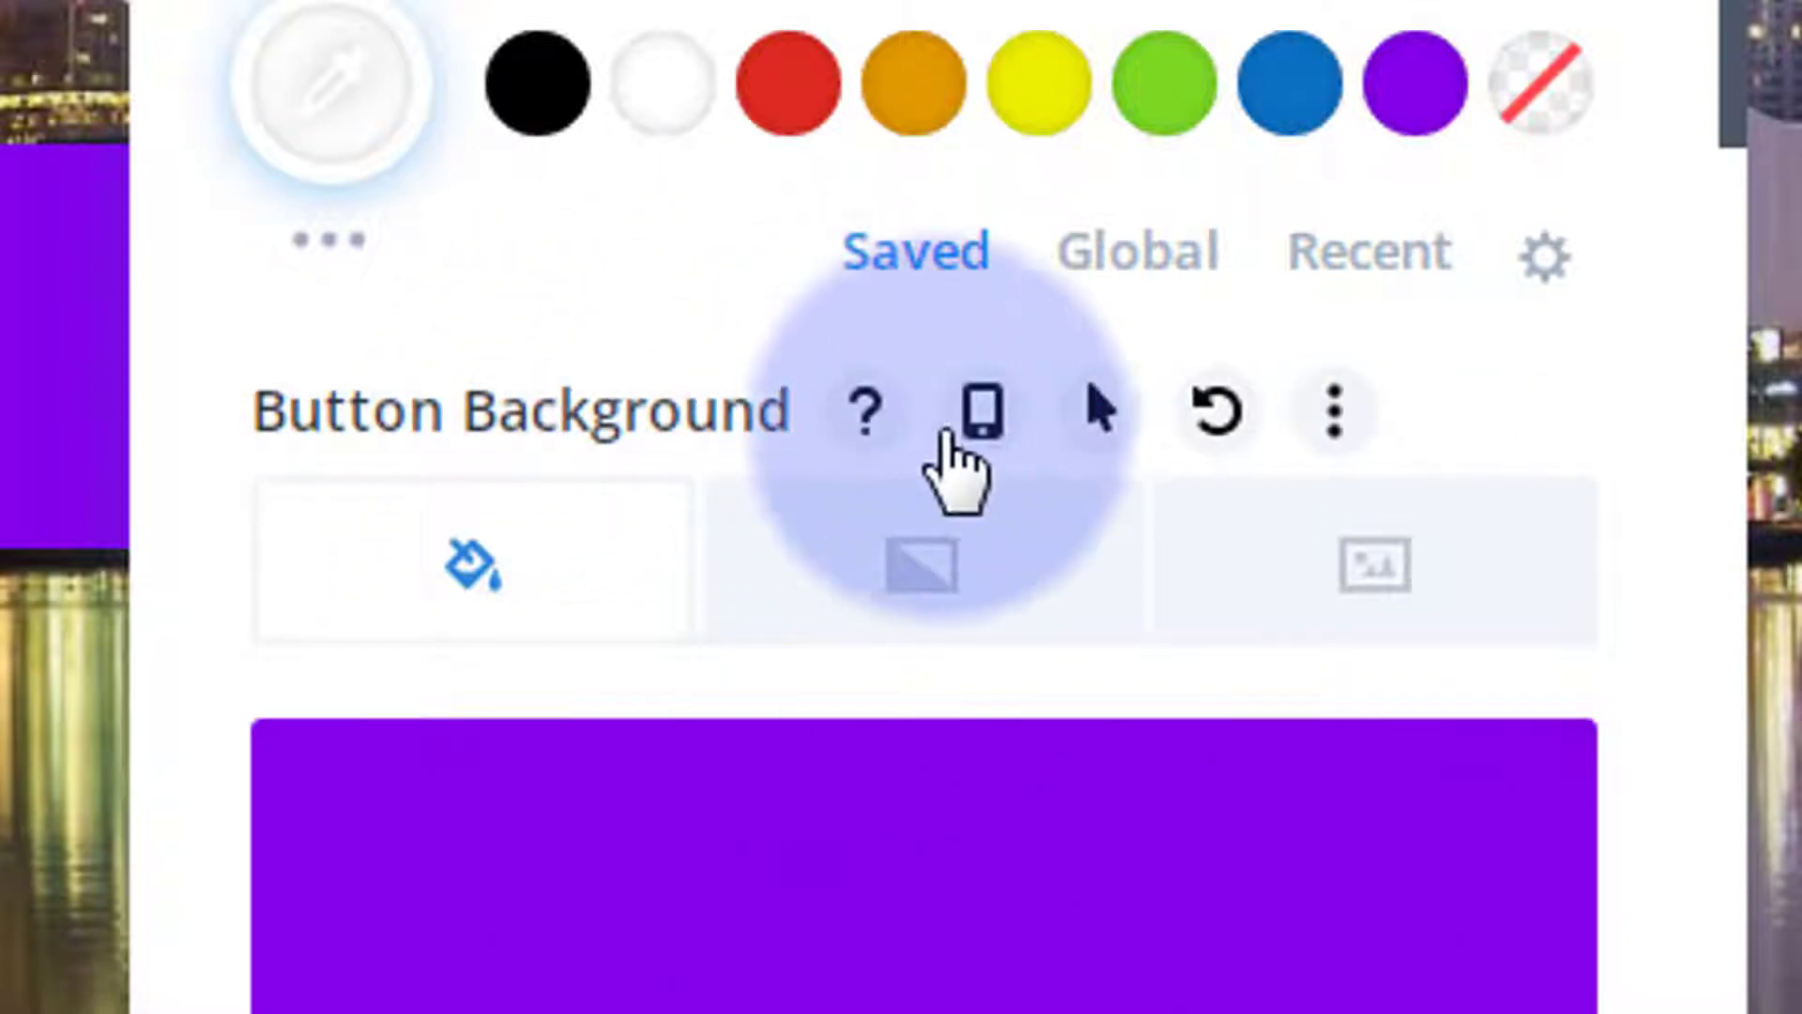
Give the button a partly transparent blue hover background colour.
{"action": "left_click", "coordinate": [983, 418]}
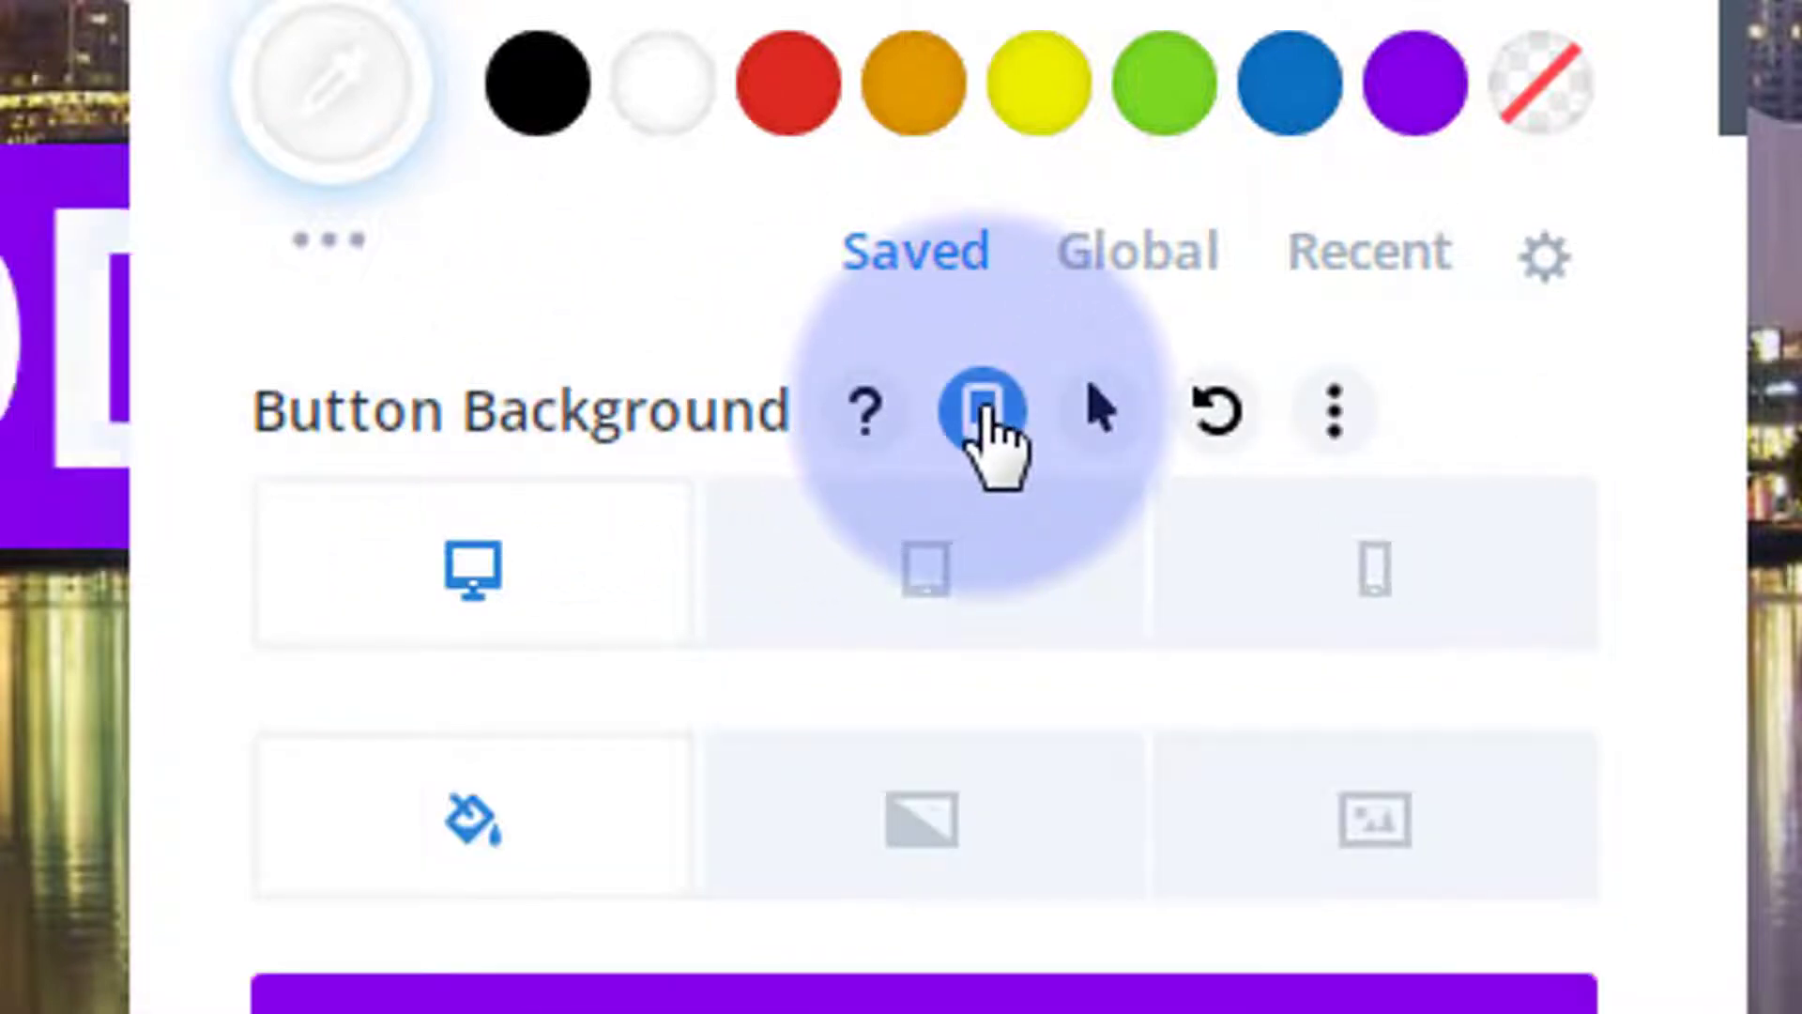
{"action": "left_click", "coordinate": [983, 417]}
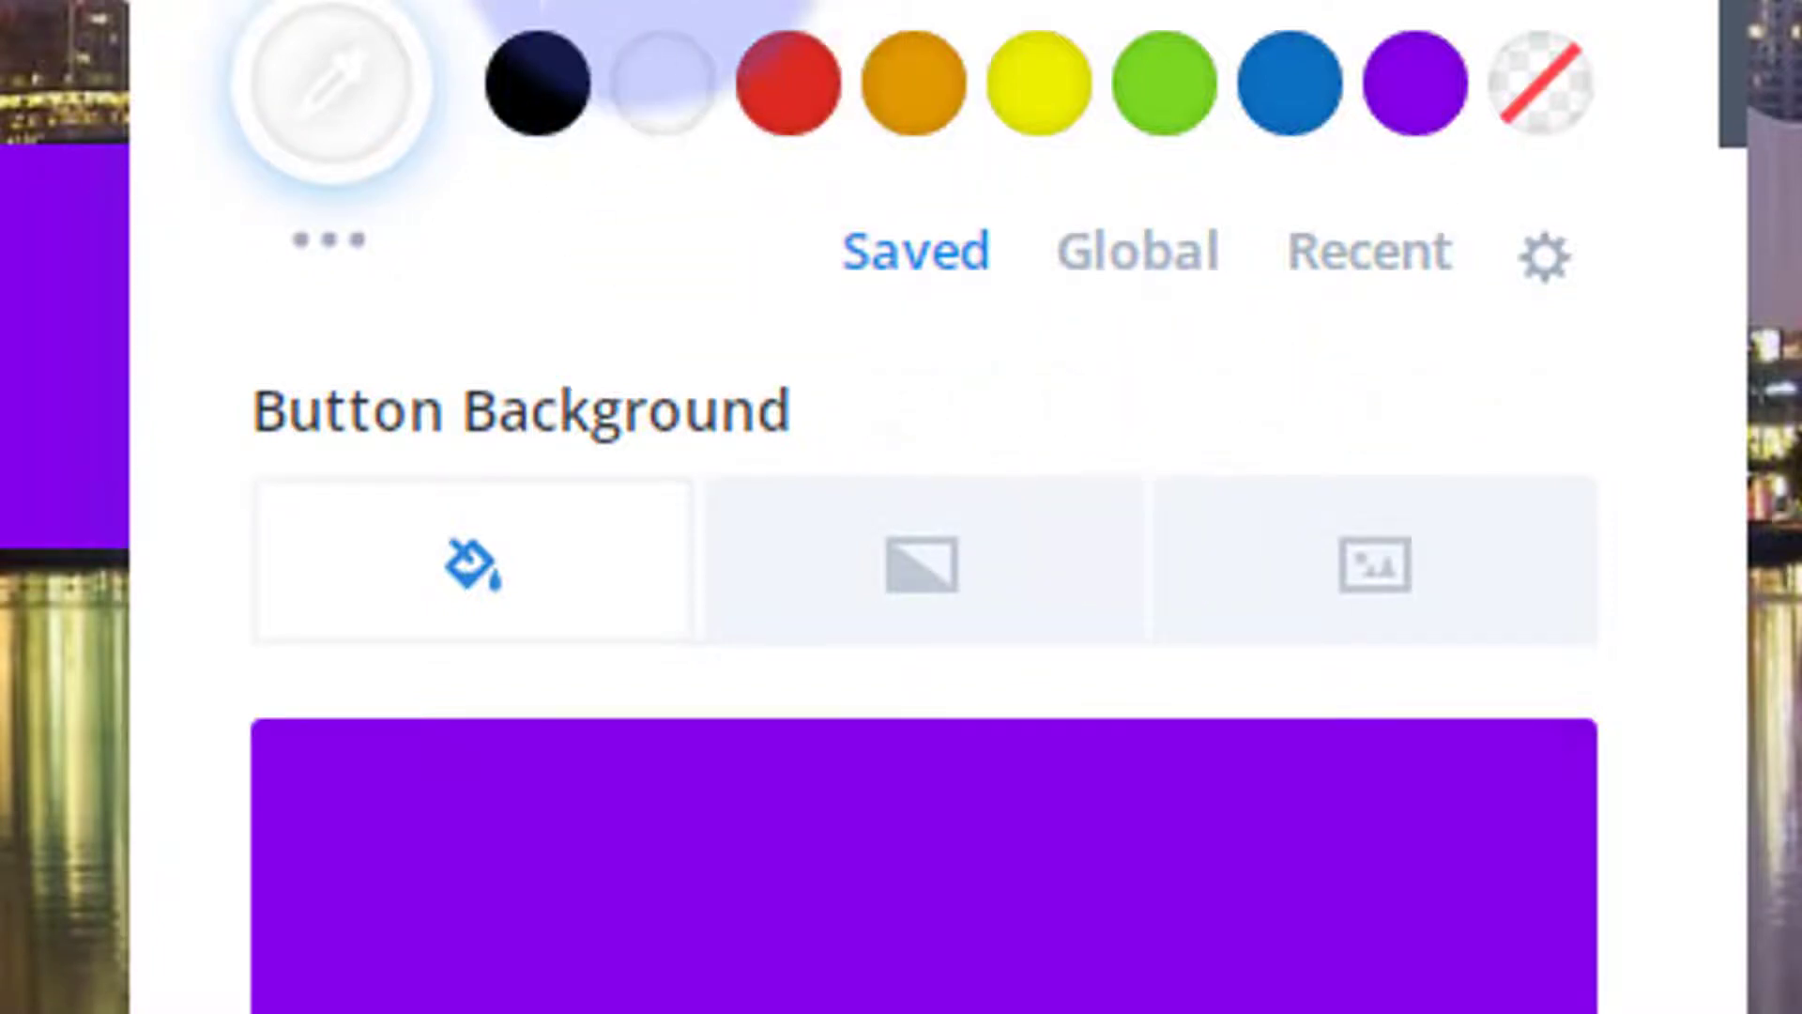
{"action": "mouse_move", "coordinate": [402, 442]}
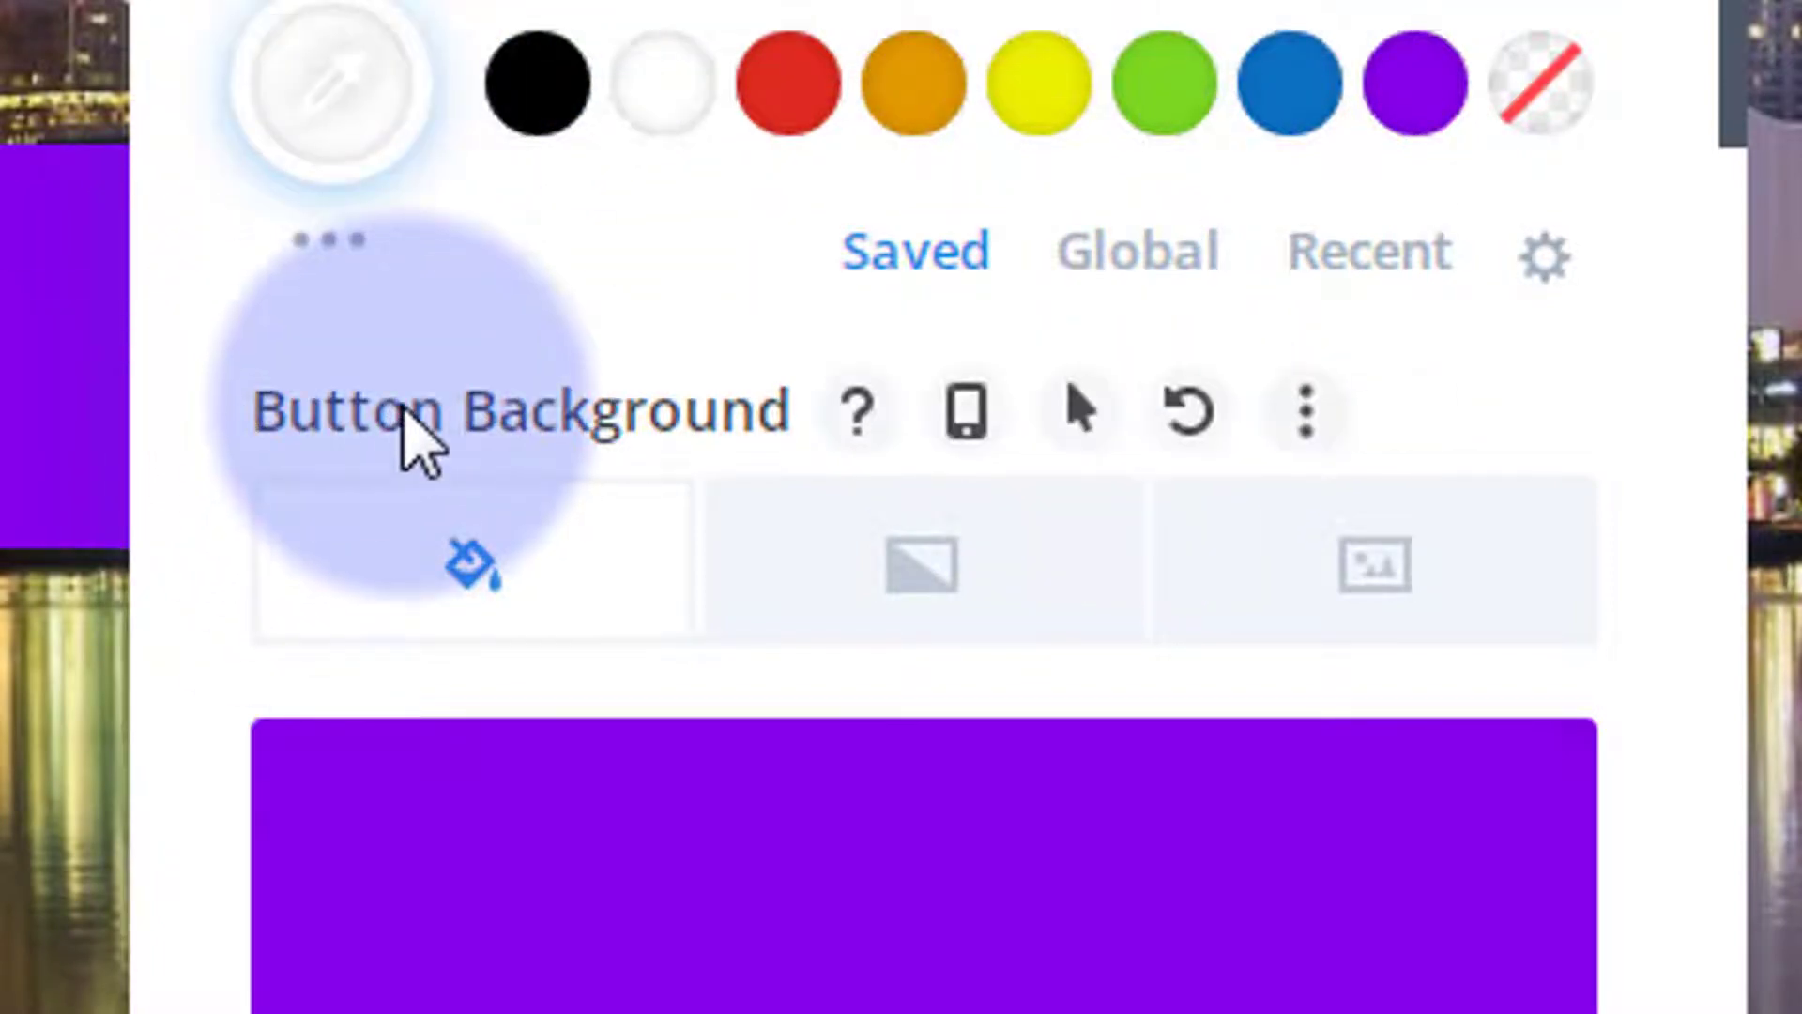
{"action": "left_click", "coordinate": [1100, 413]}
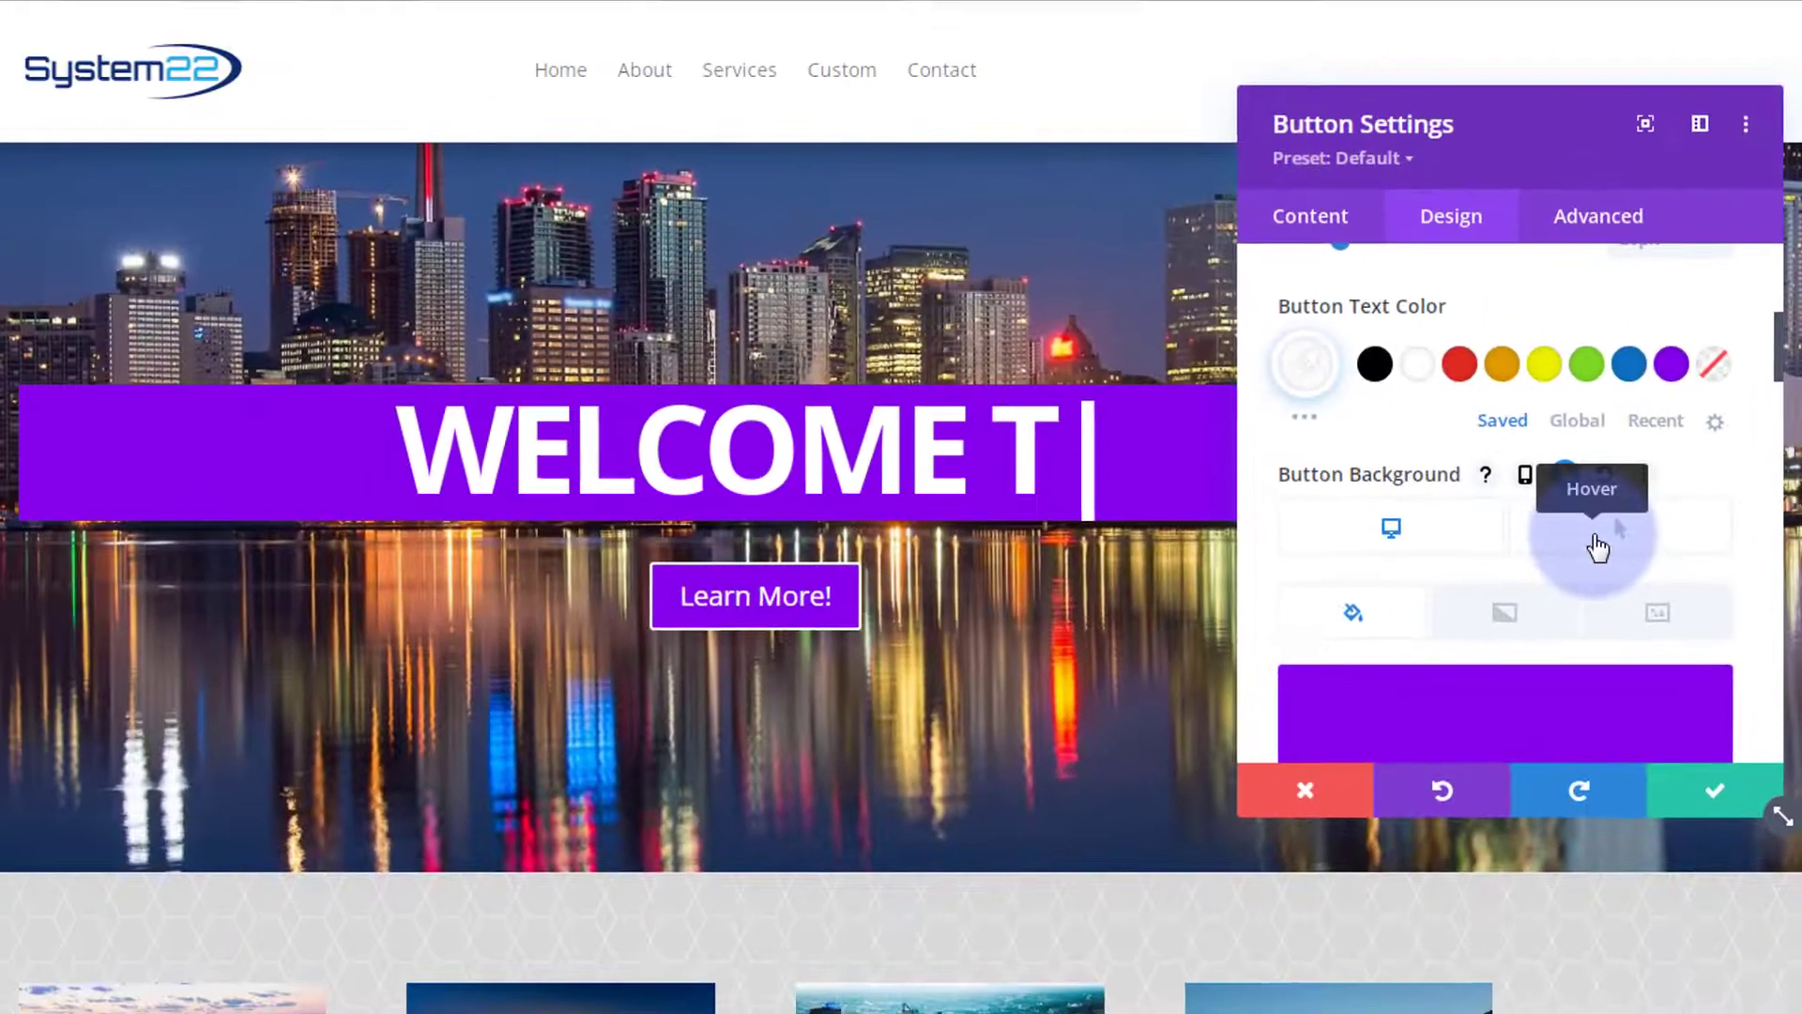
{"action": "left_click", "coordinate": [1133, 627]}
{"action": "scroll", "coordinate": [1579, 558], "scroll_direction": "down", "scroll_amount": 4}
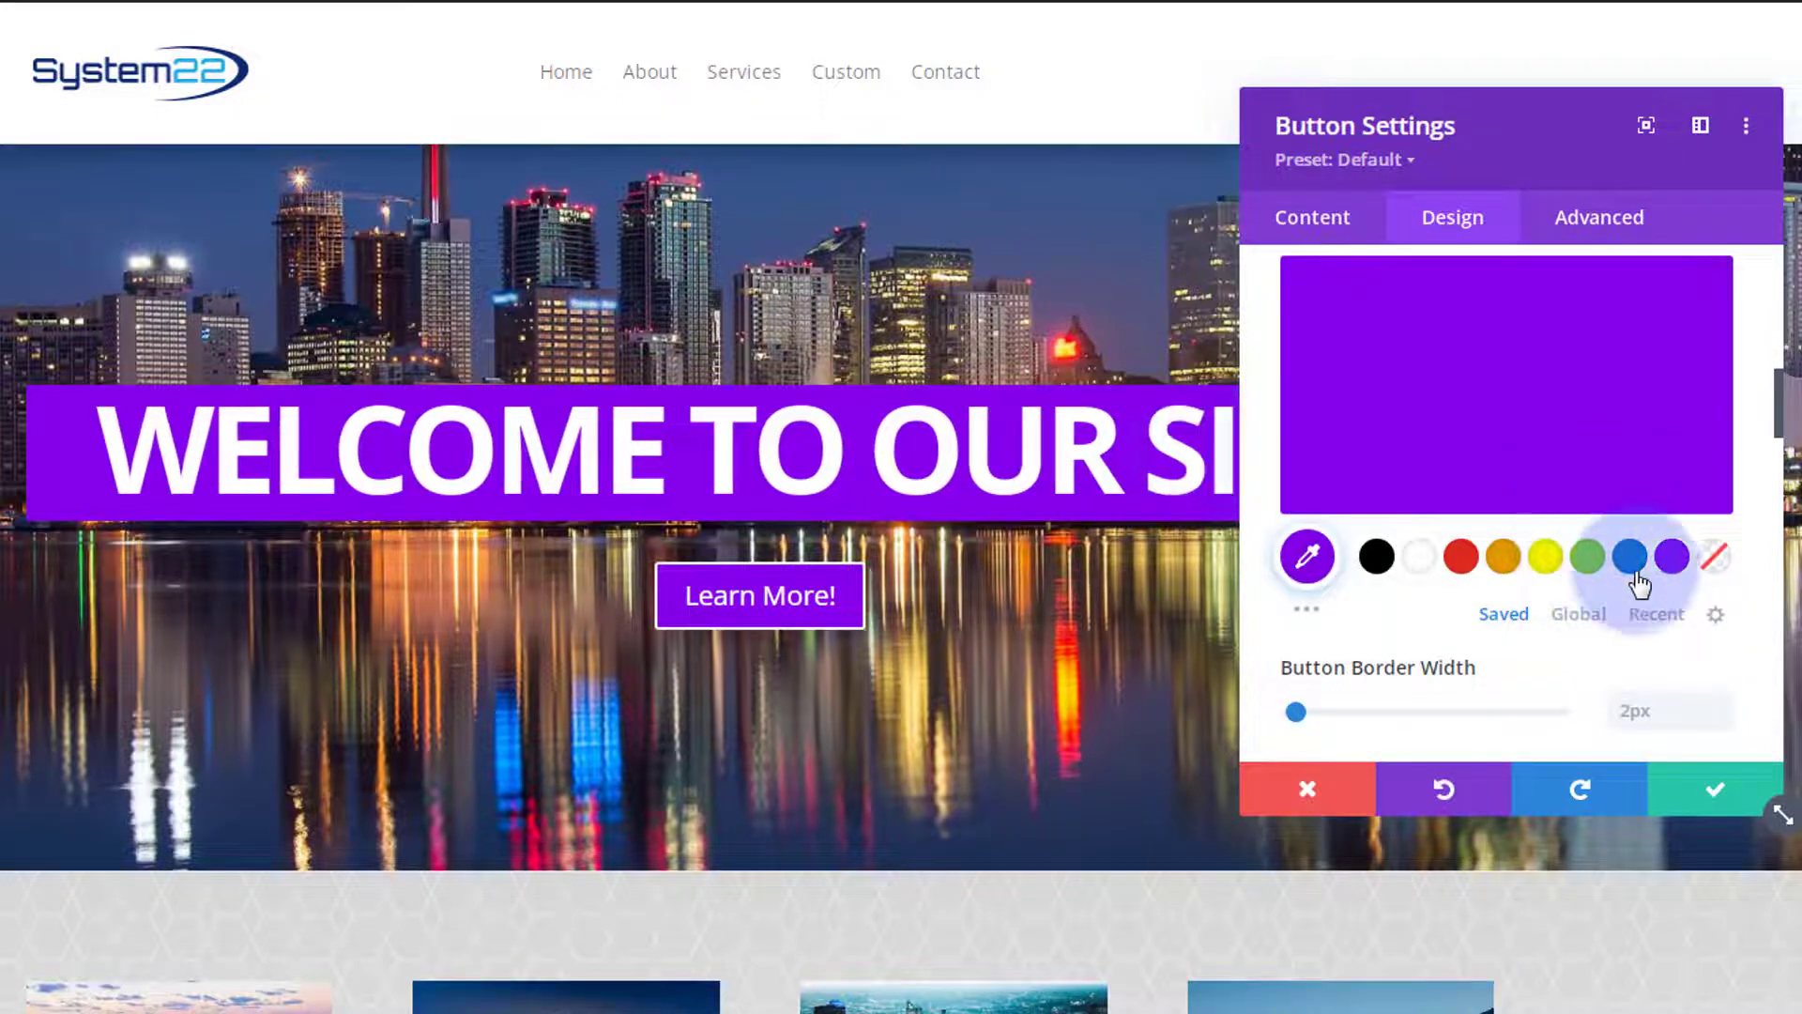
{"action": "left_click", "coordinate": [1632, 559]}
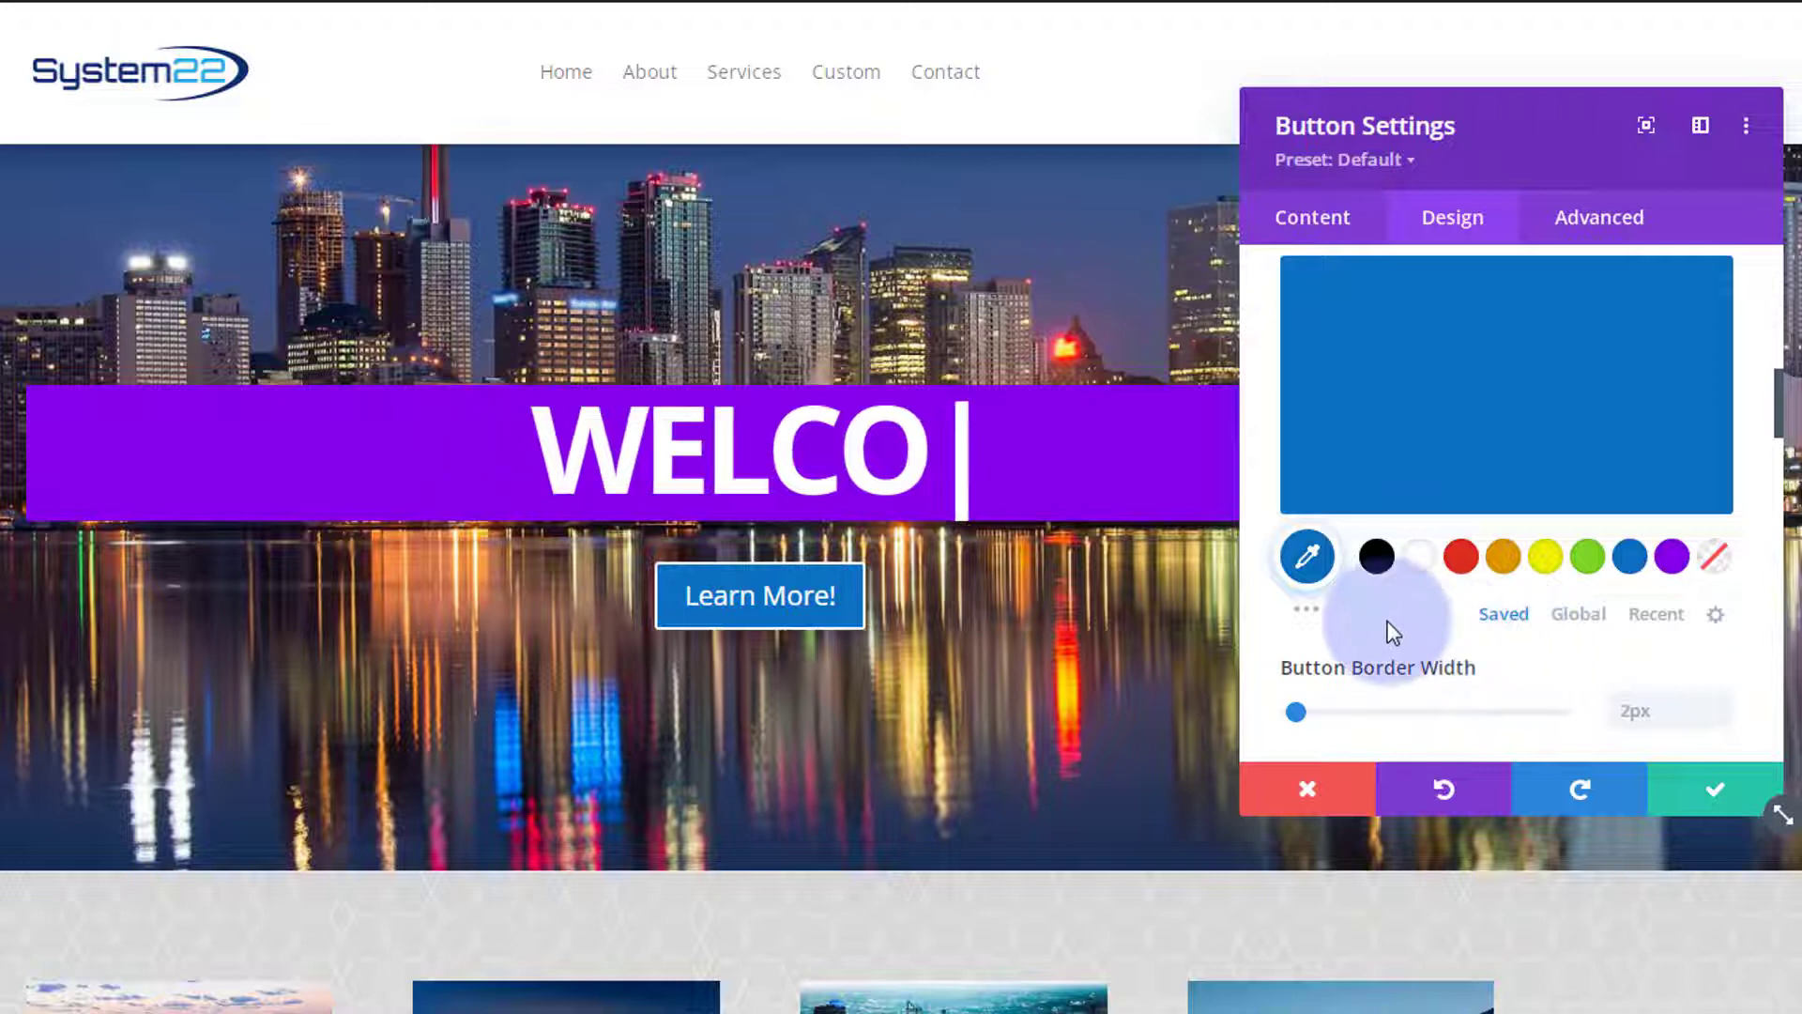
{"action": "left_click", "coordinate": [1703, 293]}
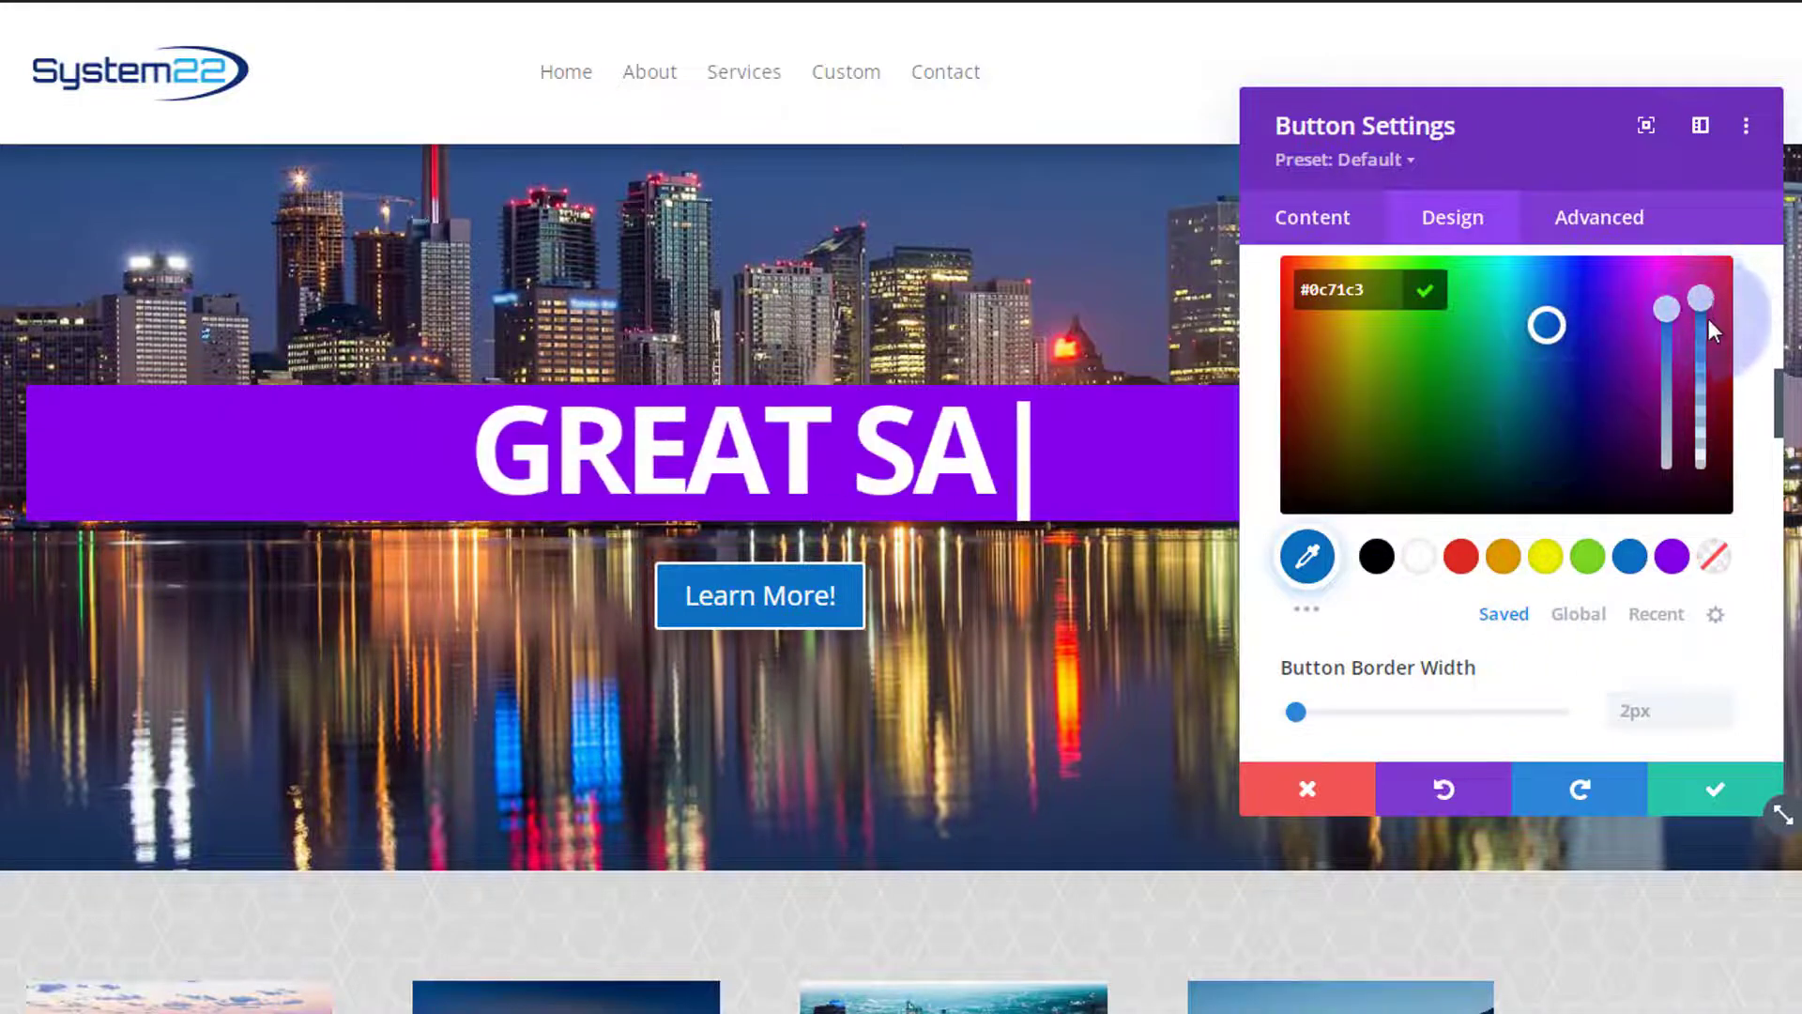
{"action": "left_click_drag", "start_coordinate": [1709, 349], "coordinate": [1709, 363]}
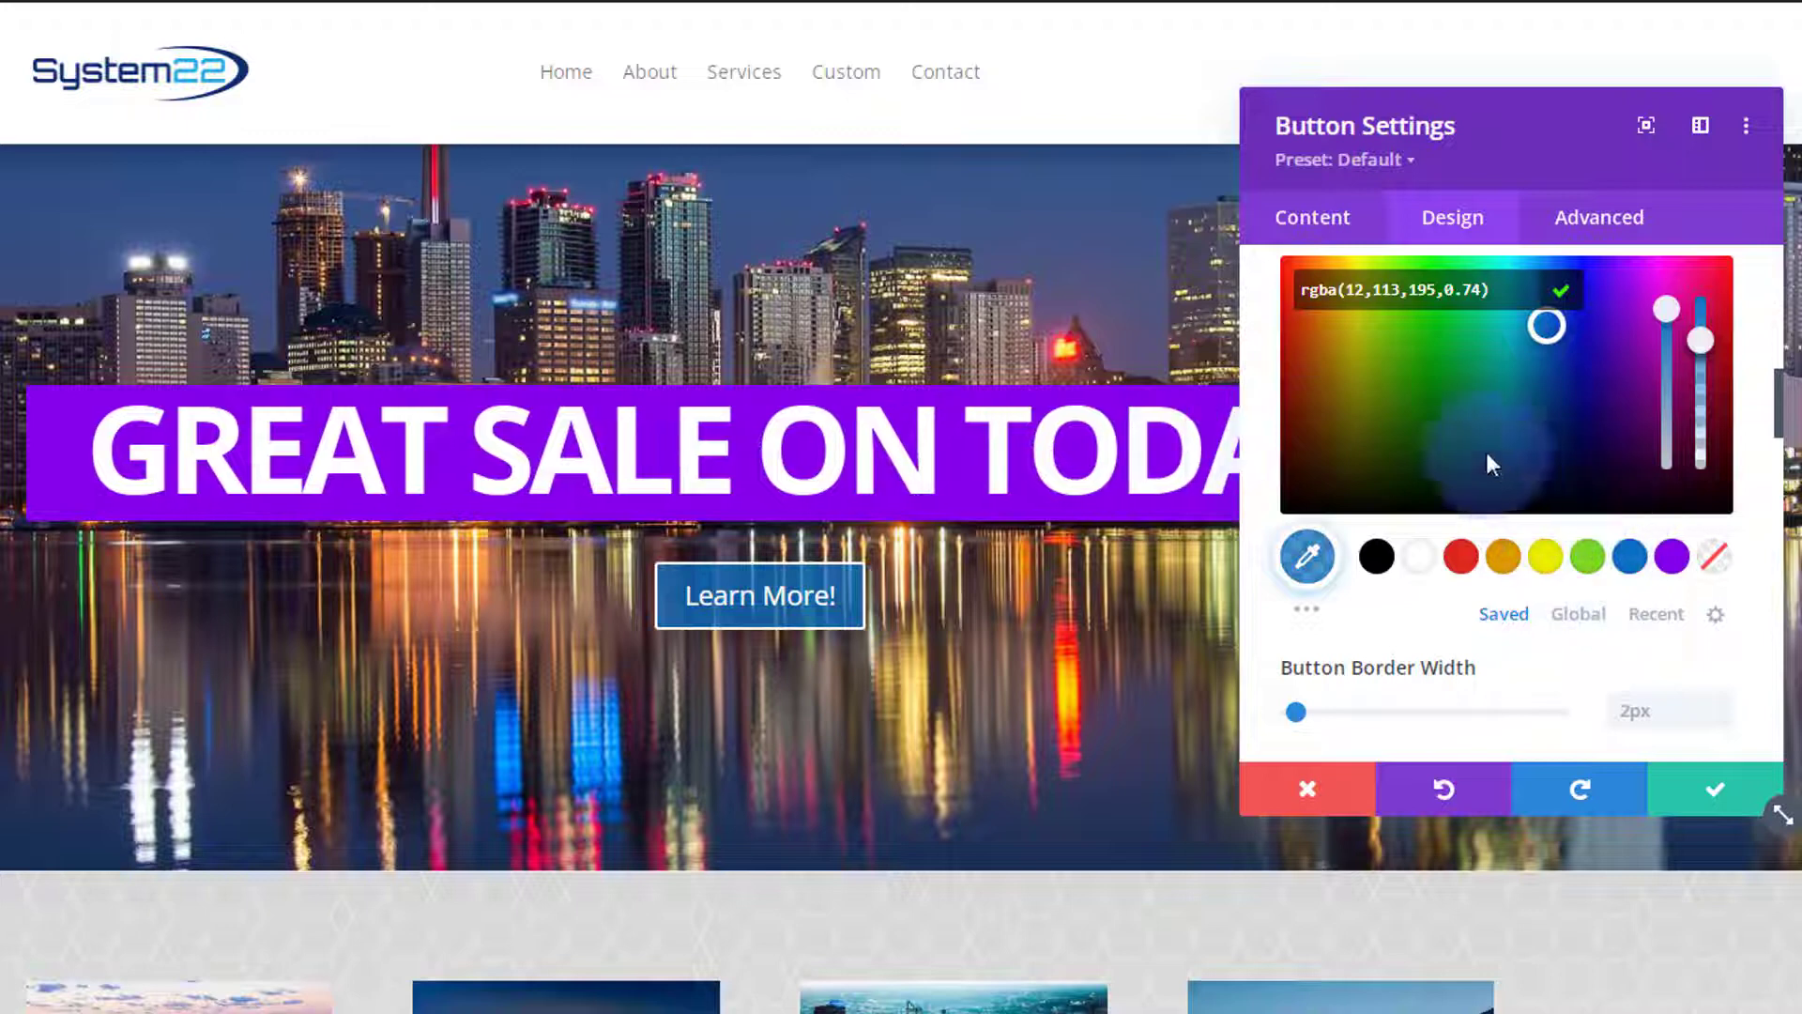
Lower the normal purple button background (#8300e9) to about 0.85 opacity.
{"action": "scroll", "coordinate": [1439, 577], "scroll_direction": "up", "scroll_amount": 4}
{"action": "left_click", "coordinate": [1395, 531]}
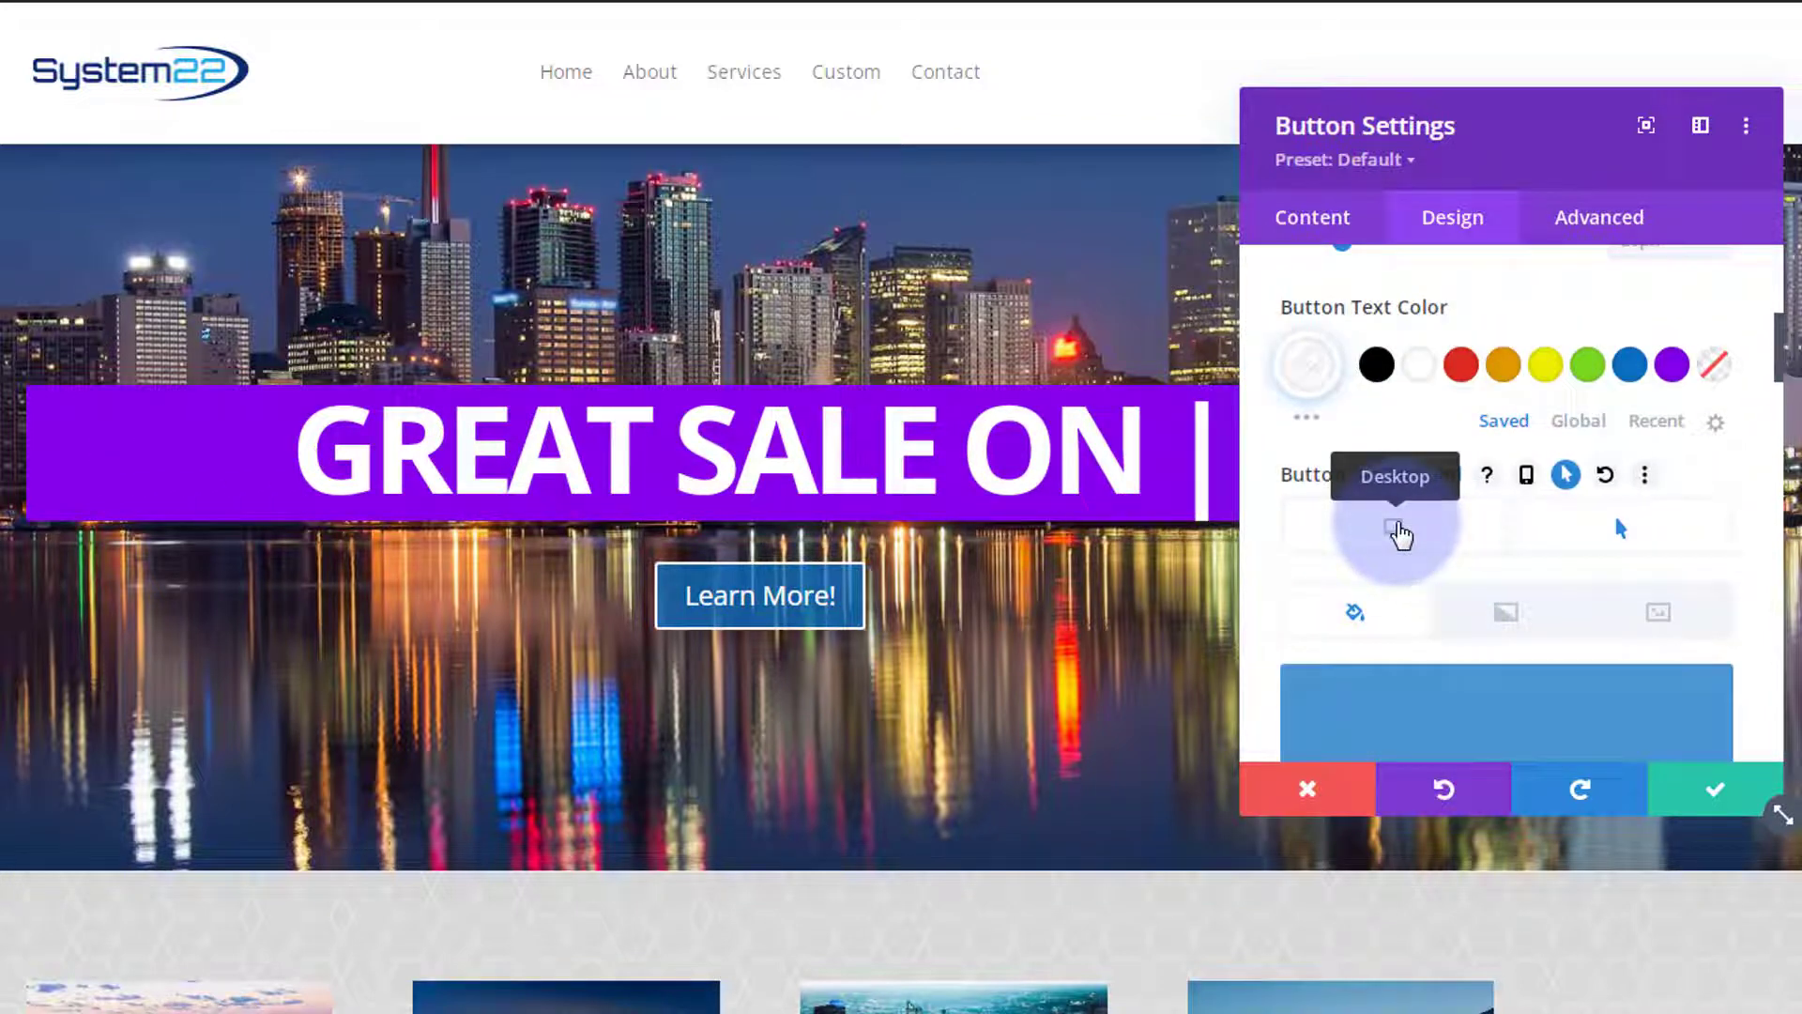
{"action": "scroll", "coordinate": [1502, 563], "scroll_direction": "down", "scroll_amount": 3}
{"action": "left_click", "coordinate": [1577, 441]}
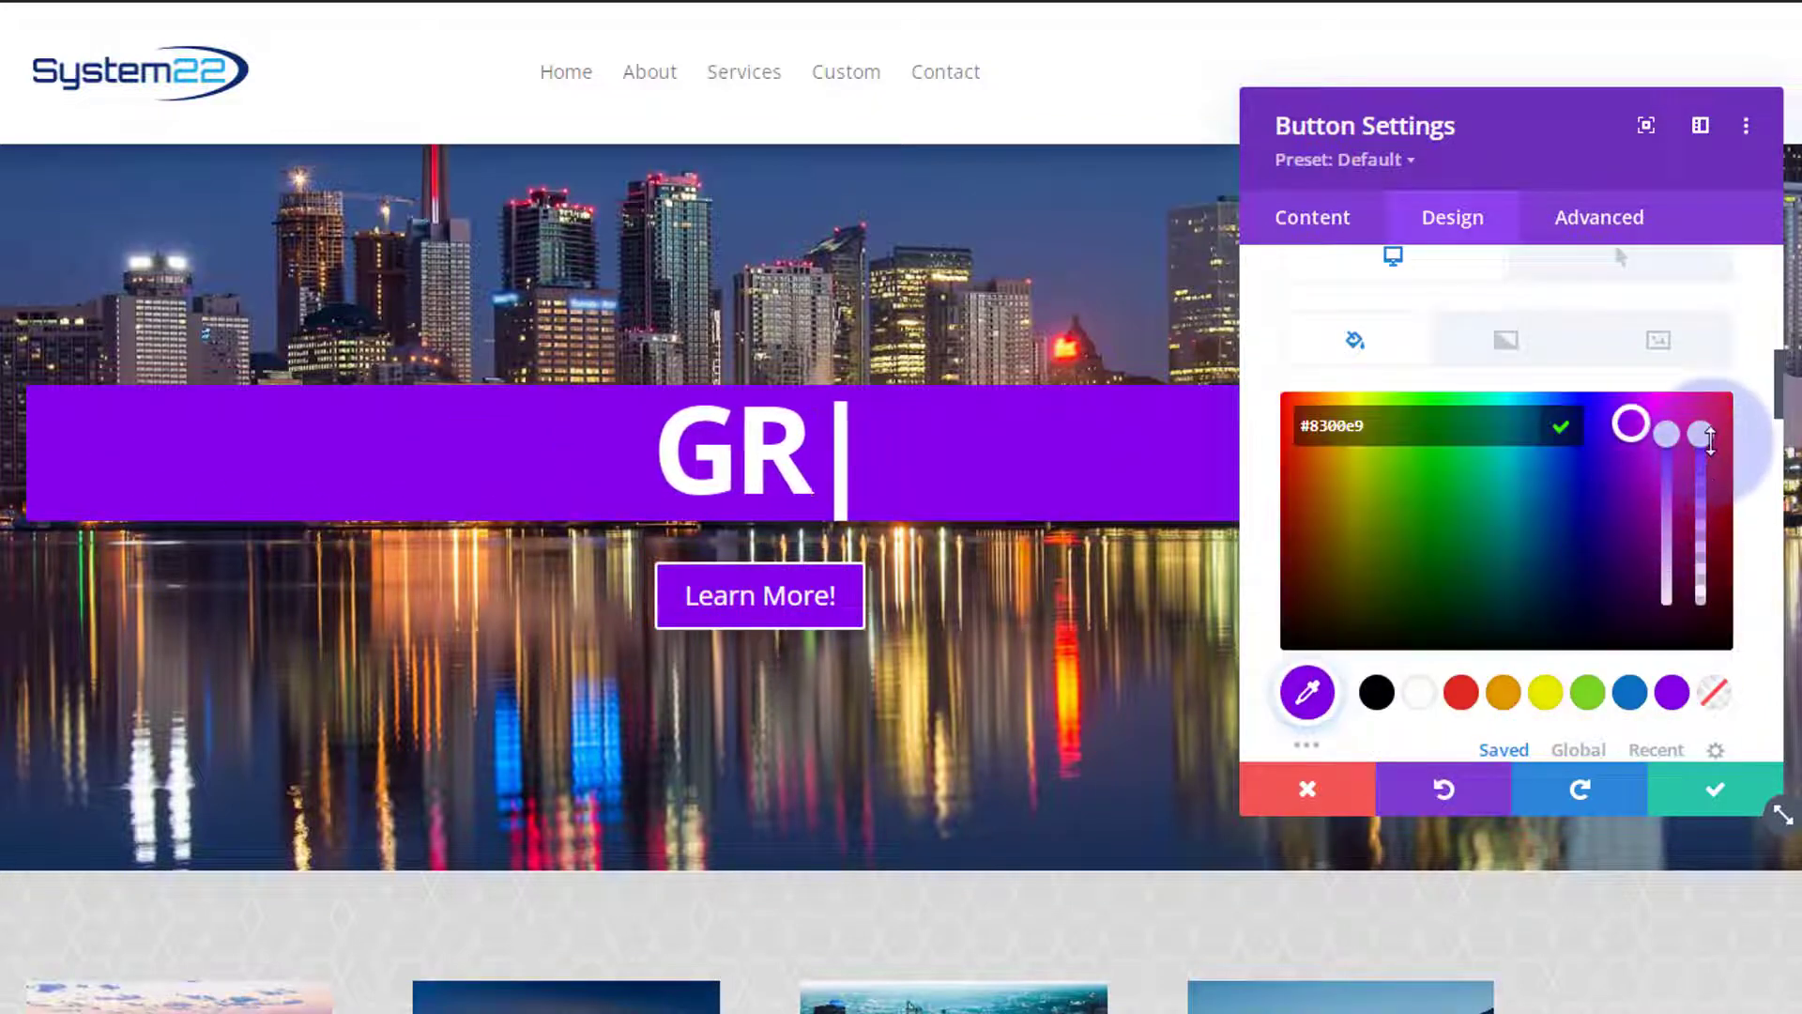
{"action": "left_click", "coordinate": [1703, 474]}
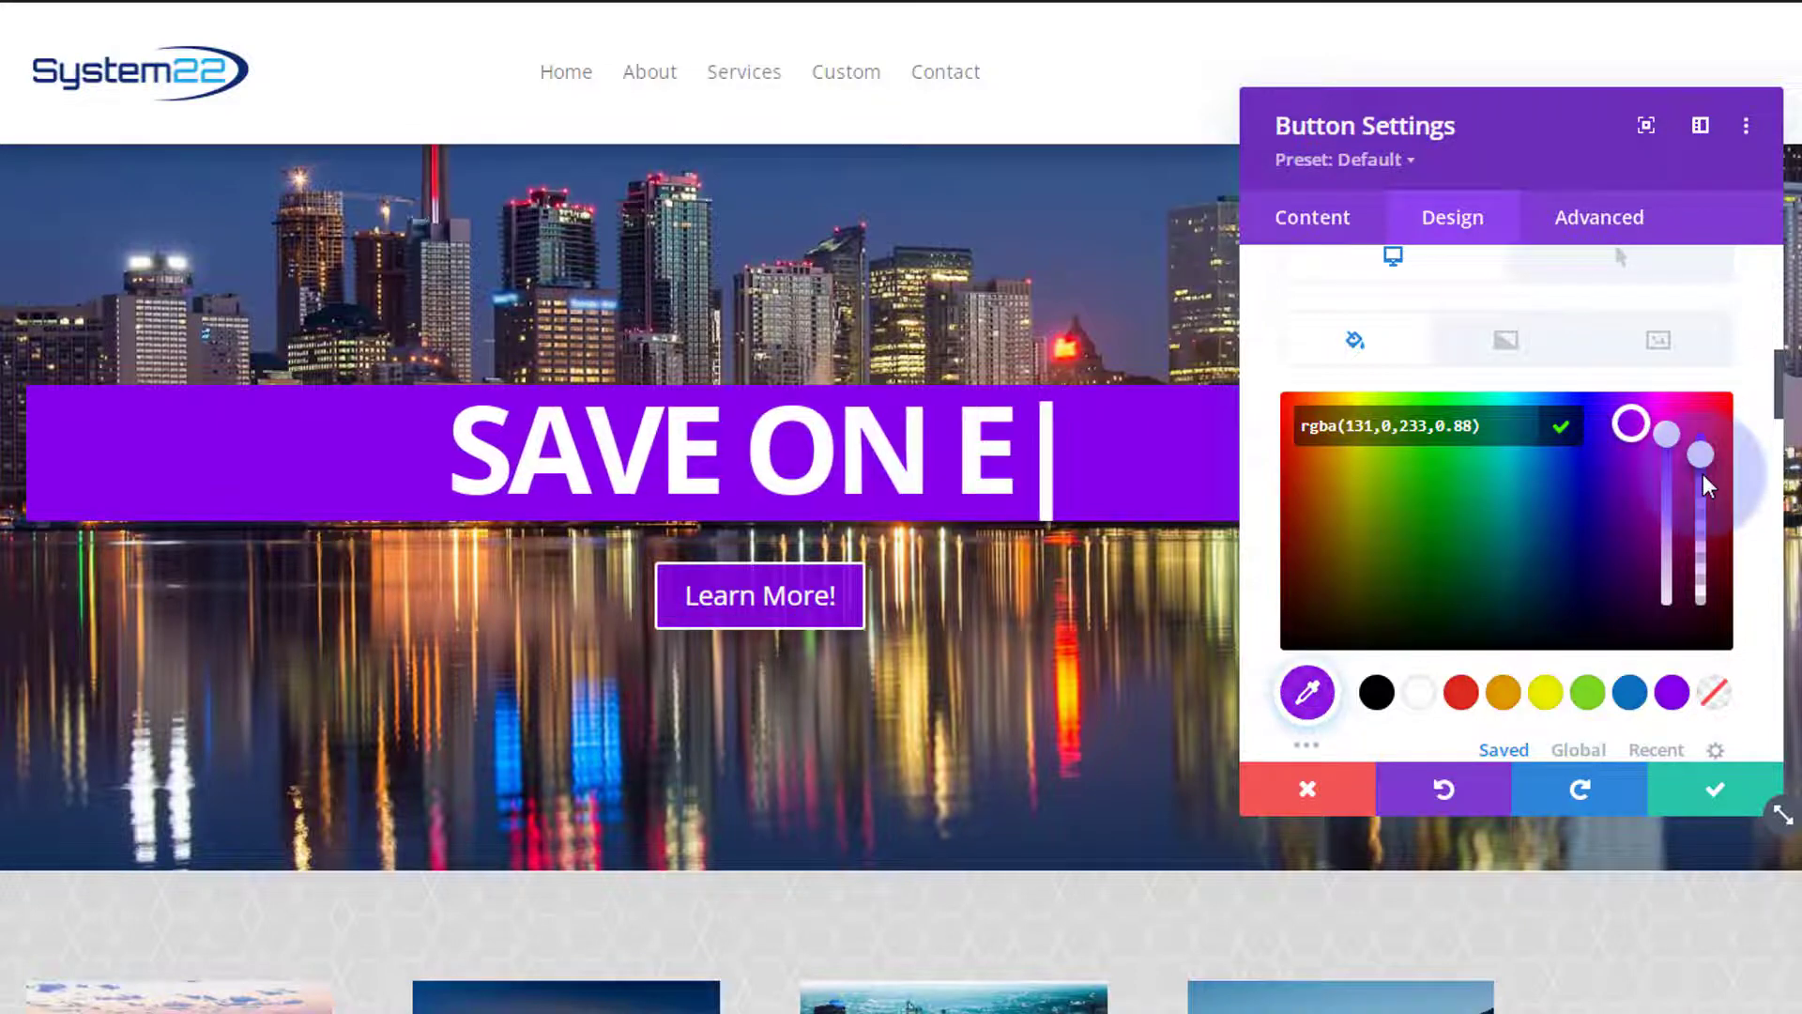
{"action": "left_click_drag", "start_coordinate": [1703, 475], "coordinate": [1704, 485]}
{"action": "scroll", "coordinate": [1483, 574], "scroll_direction": "down", "scroll_amount": 3}
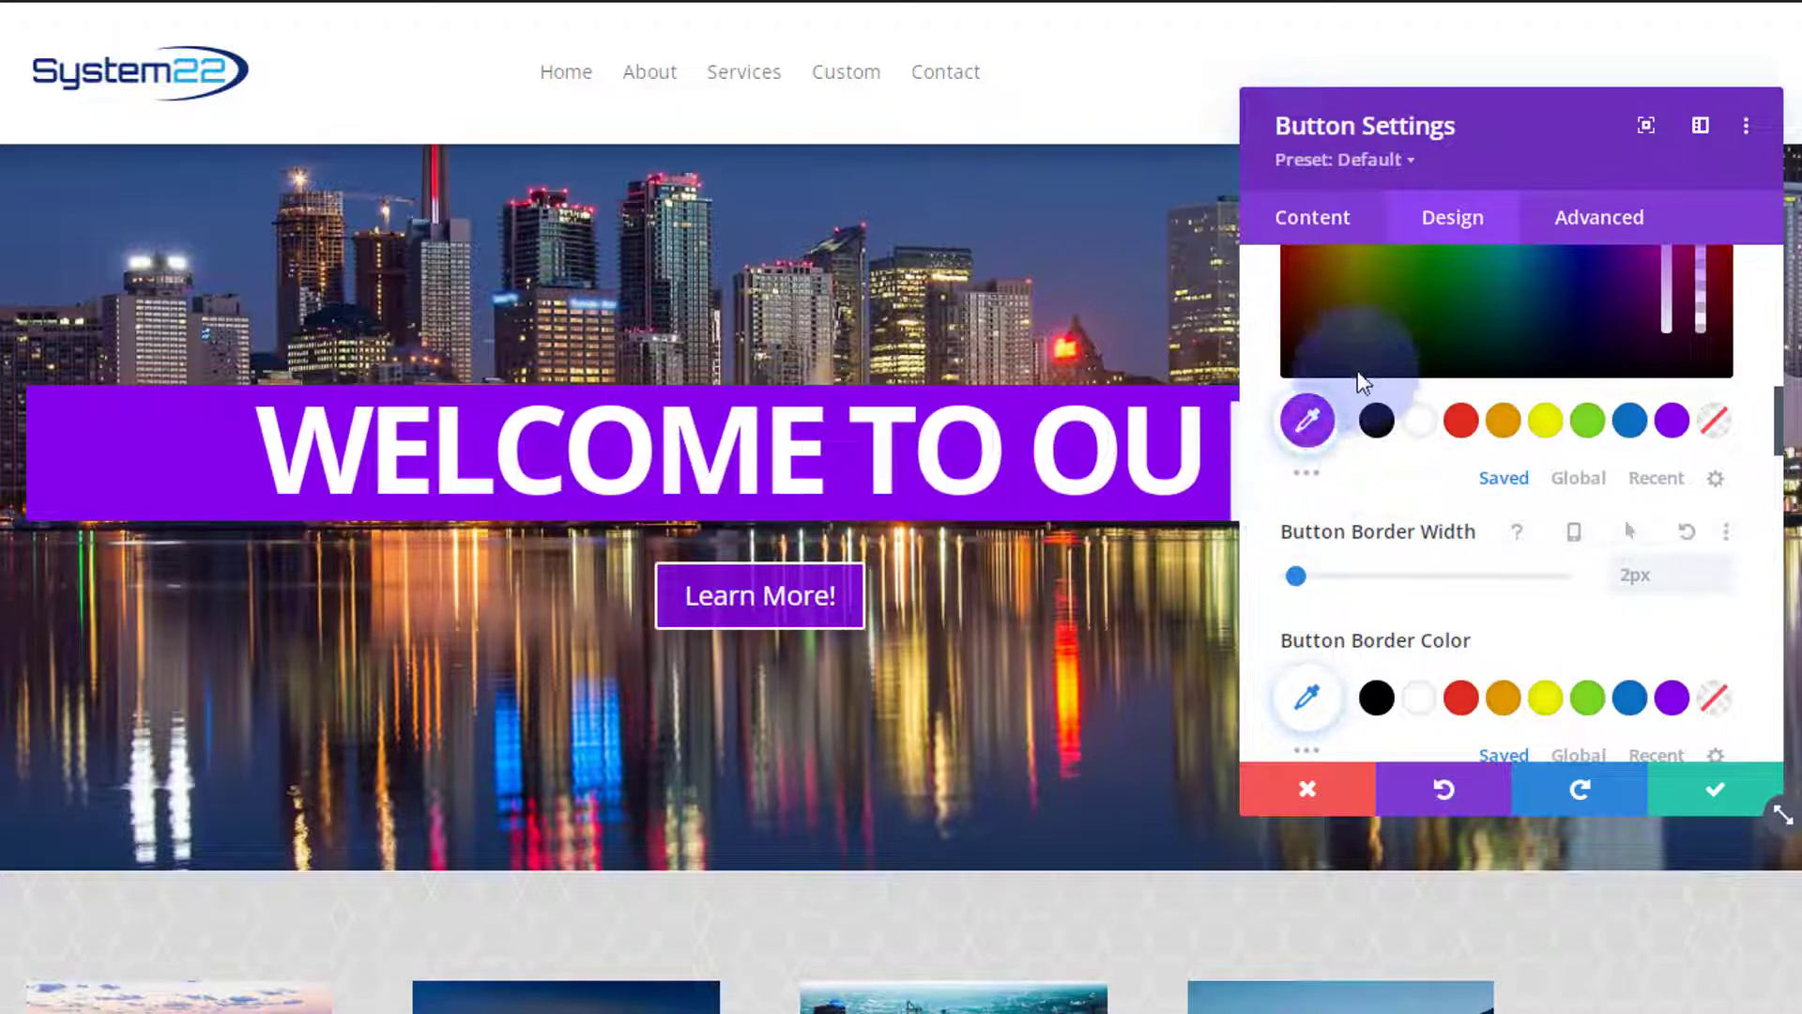
Set the Learn More button's border width to 0px.
{"action": "left_click", "coordinate": [1719, 583]}
{"action": "left_click", "coordinate": [1721, 582]}
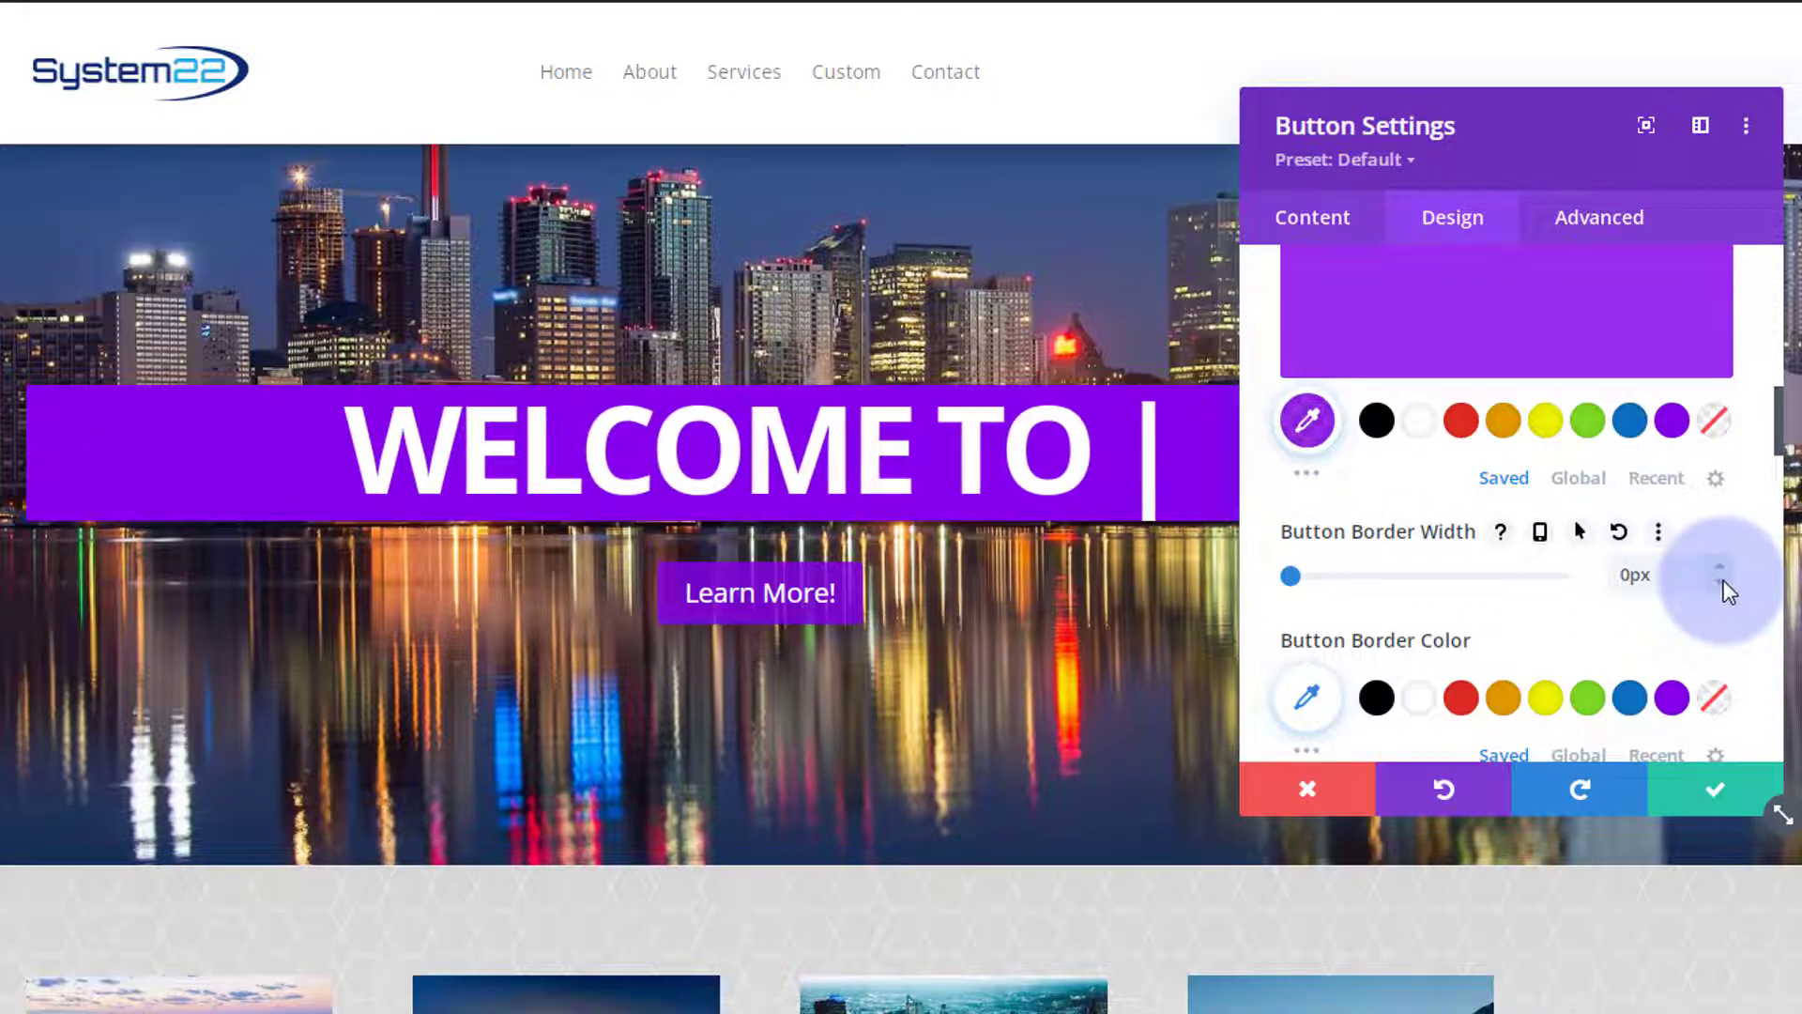
{"action": "left_click", "coordinate": [1723, 582]}
{"action": "left_click", "coordinate": [1727, 583]}
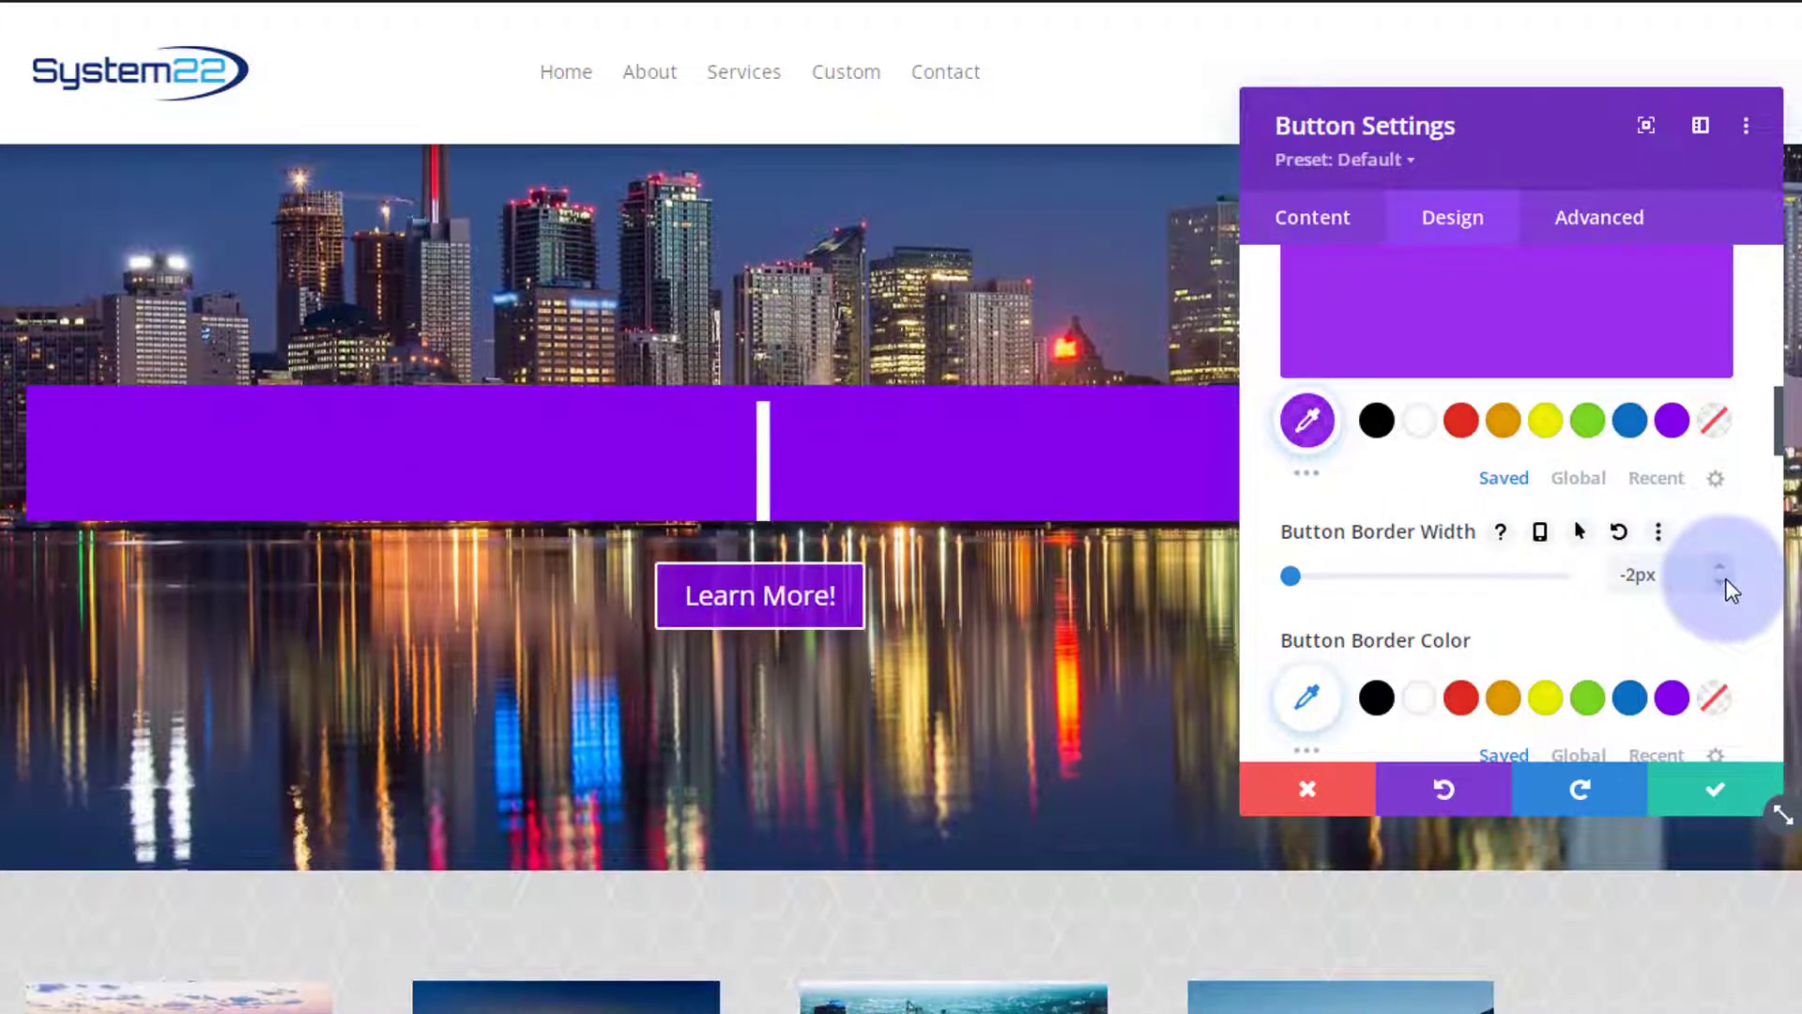
{"action": "left_click", "coordinate": [1721, 562]}
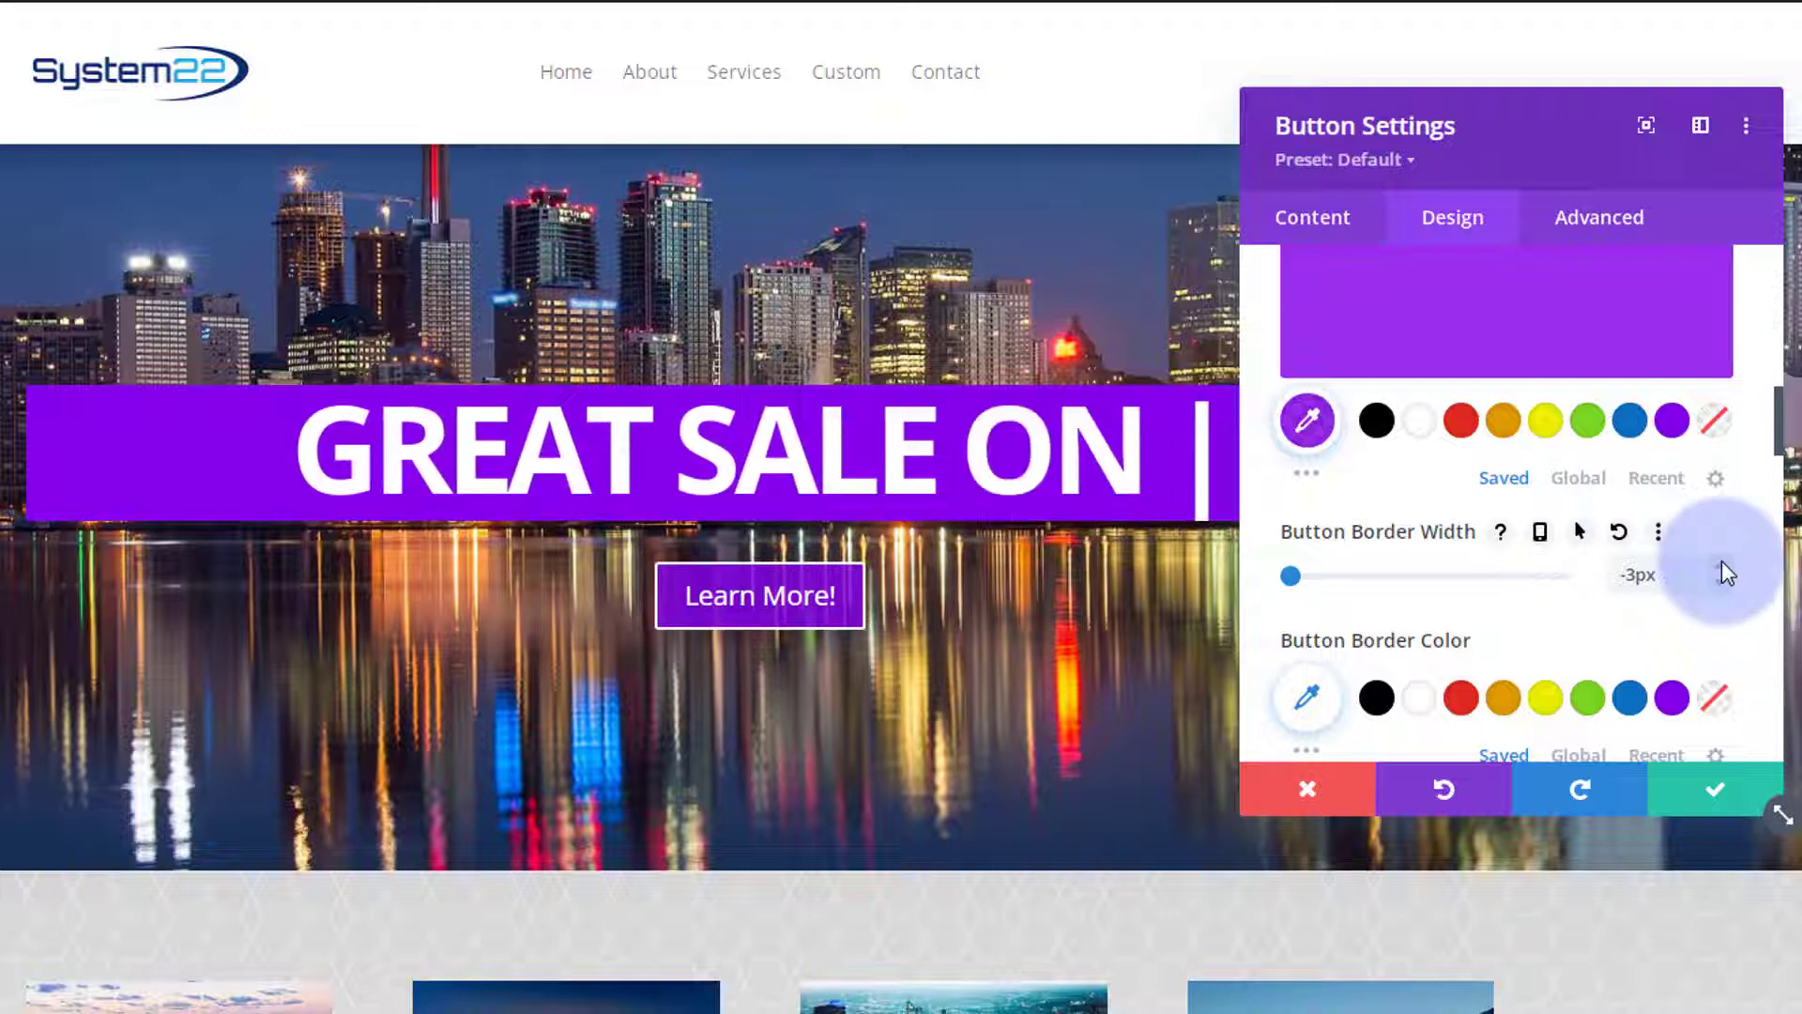
{"action": "left_click", "coordinate": [1723, 568]}
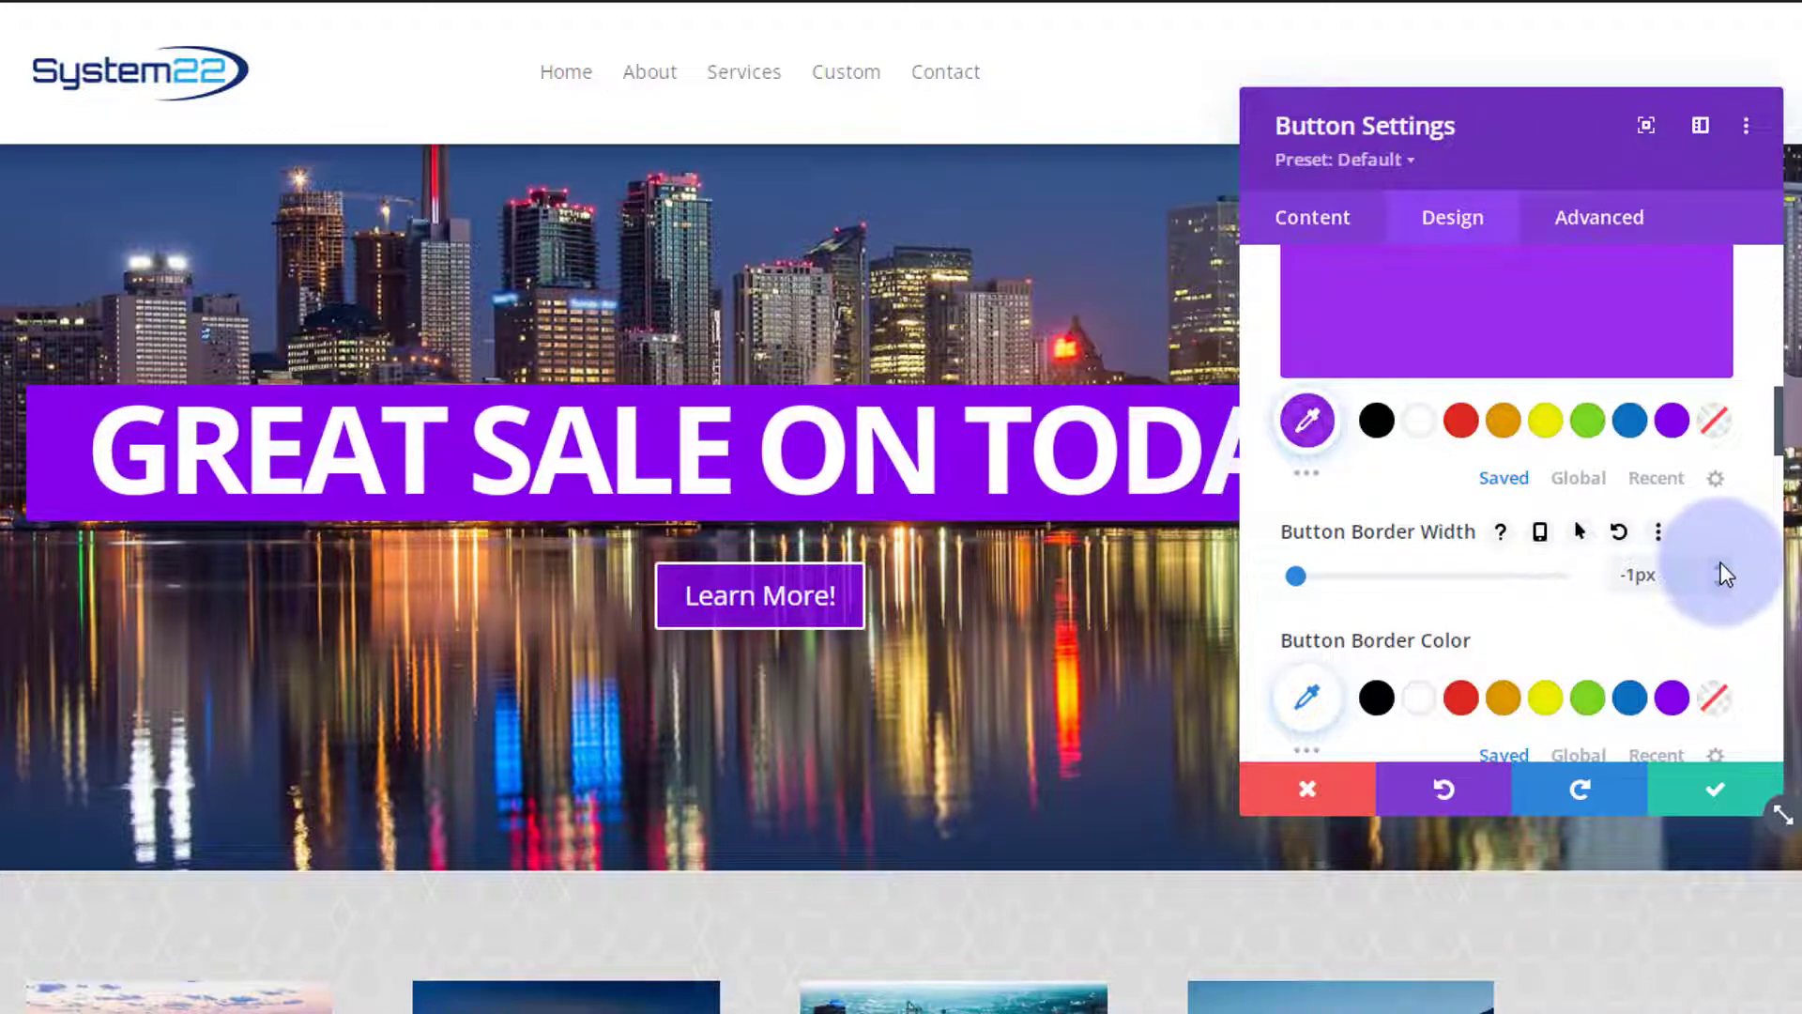
{"action": "left_click", "coordinate": [1721, 561]}
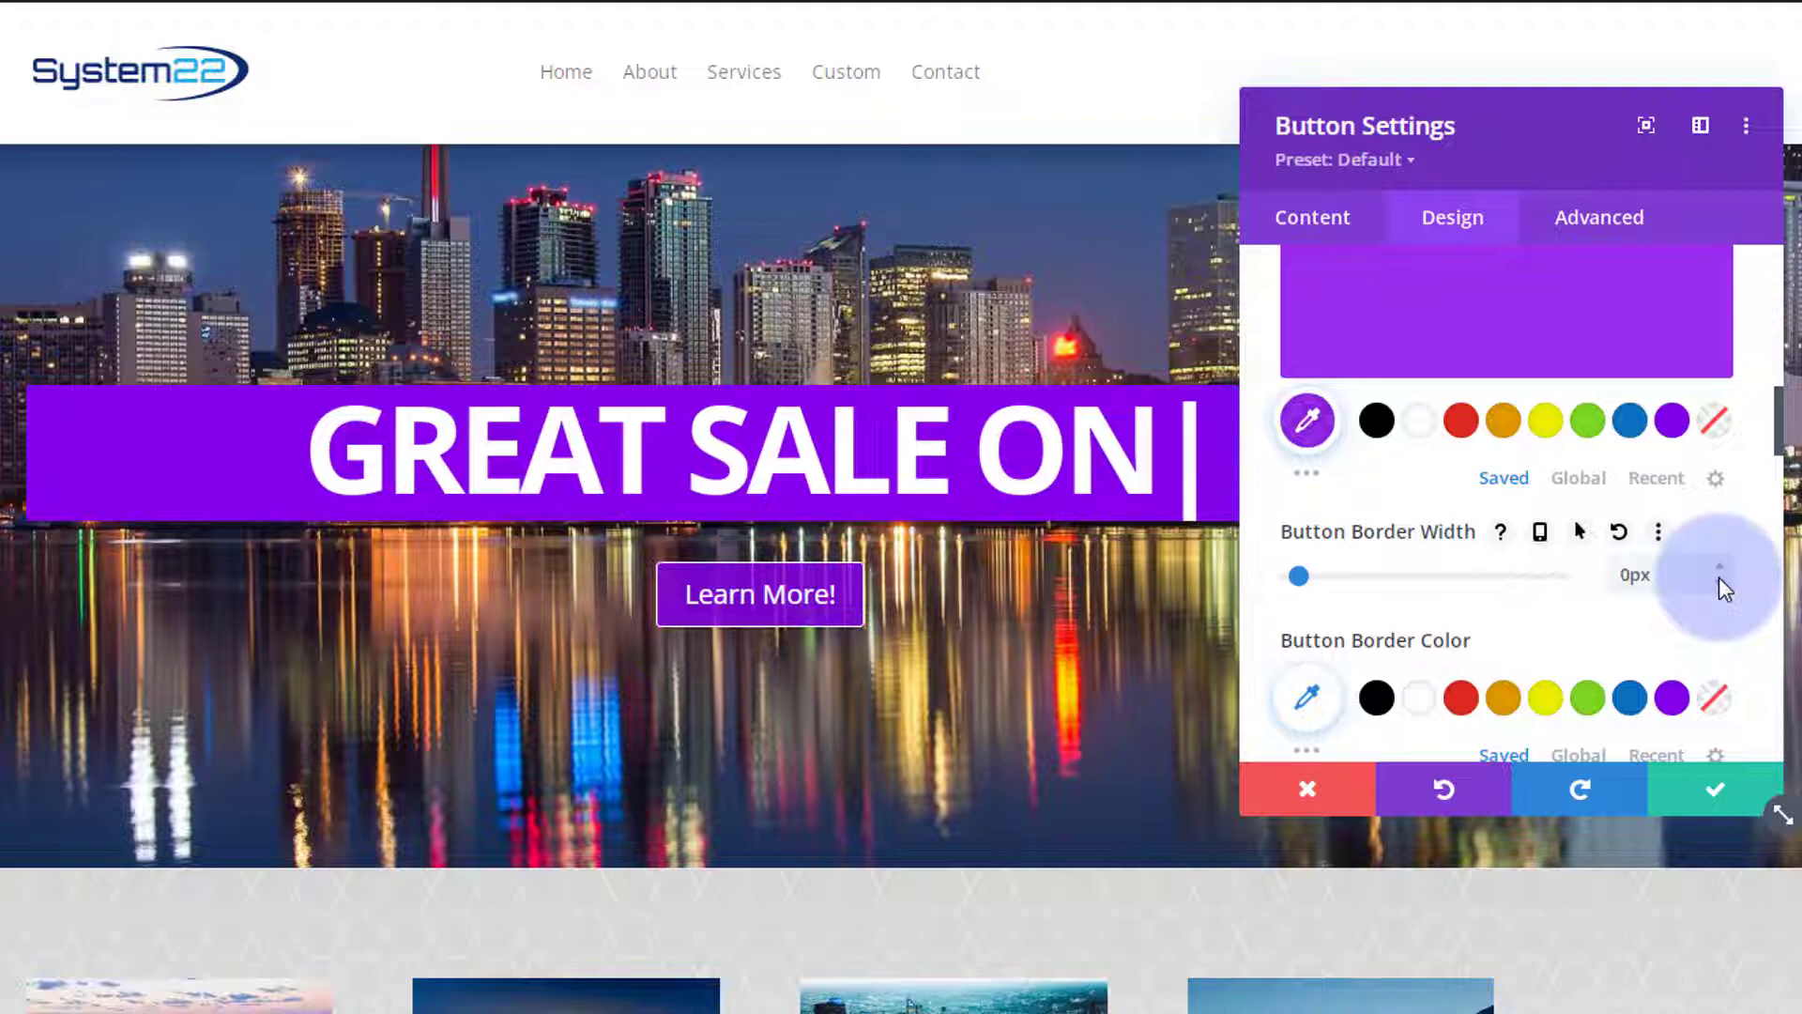
Apply the second Button Text Shadow preset and save the button settings.
{"action": "scroll", "coordinate": [1548, 639], "scroll_direction": "down", "scroll_amount": 4}
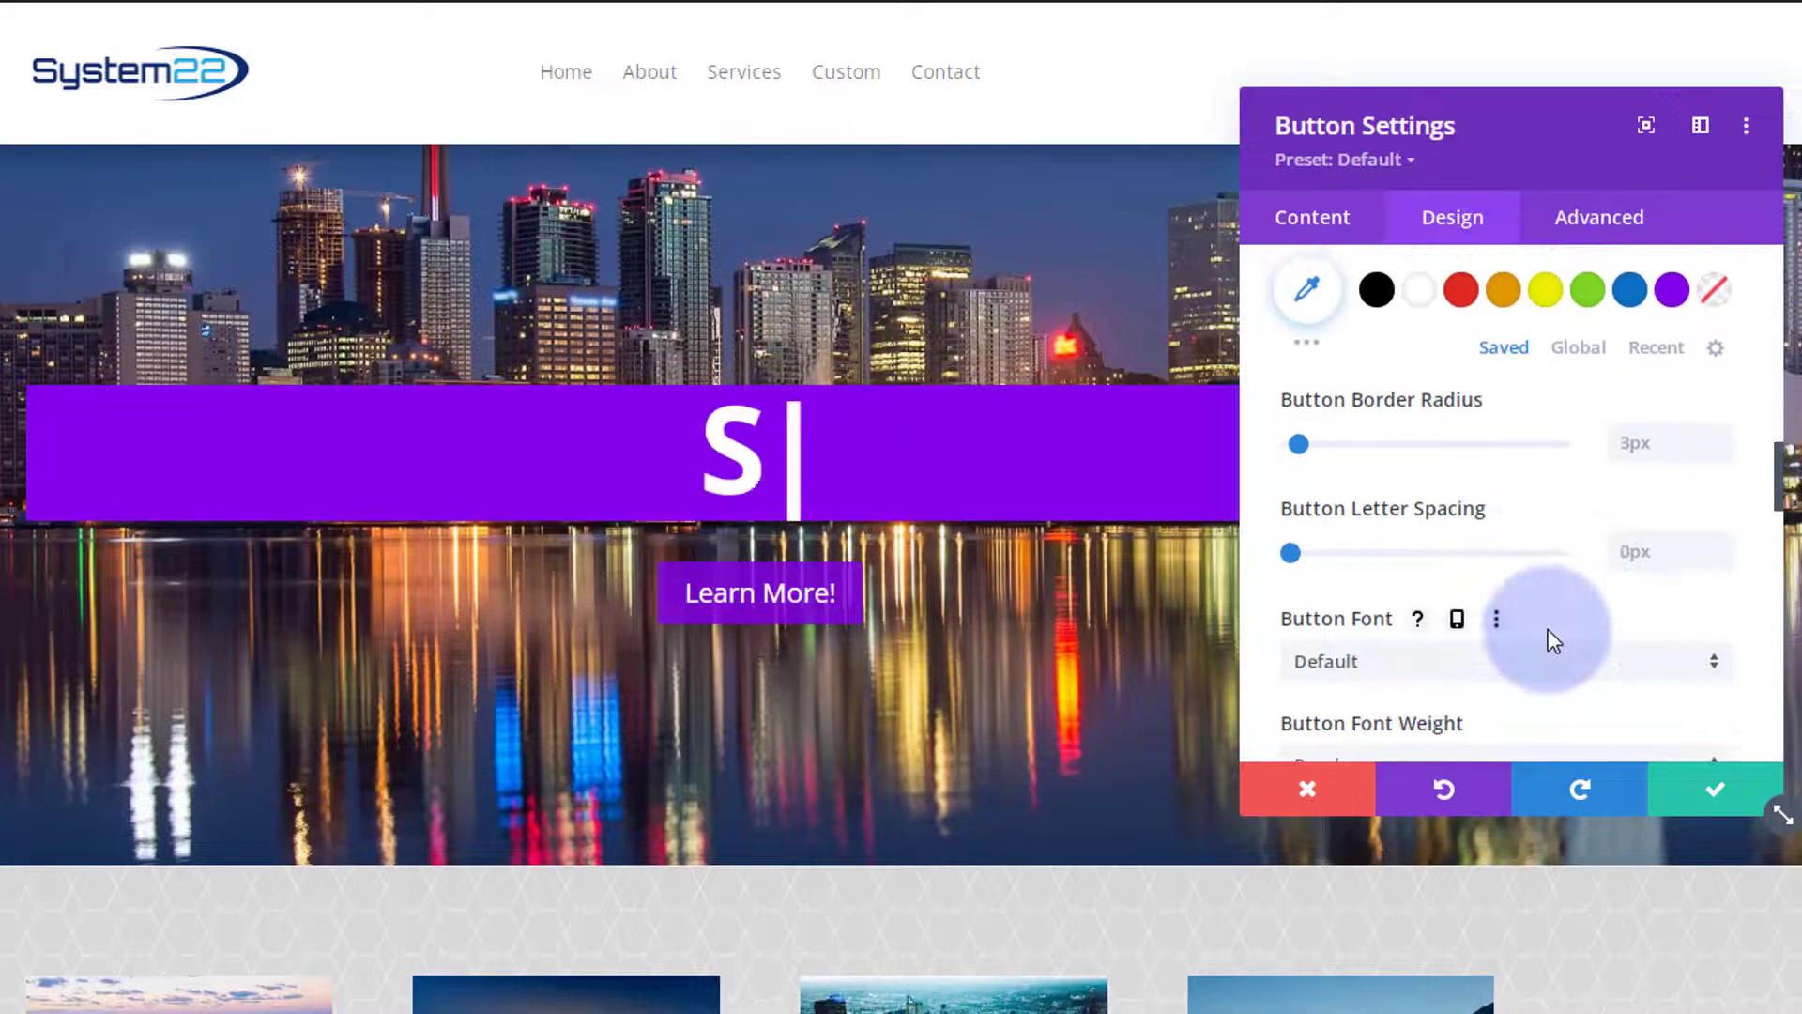
{"action": "scroll", "coordinate": [1548, 631], "scroll_direction": "down", "scroll_amount": 7}
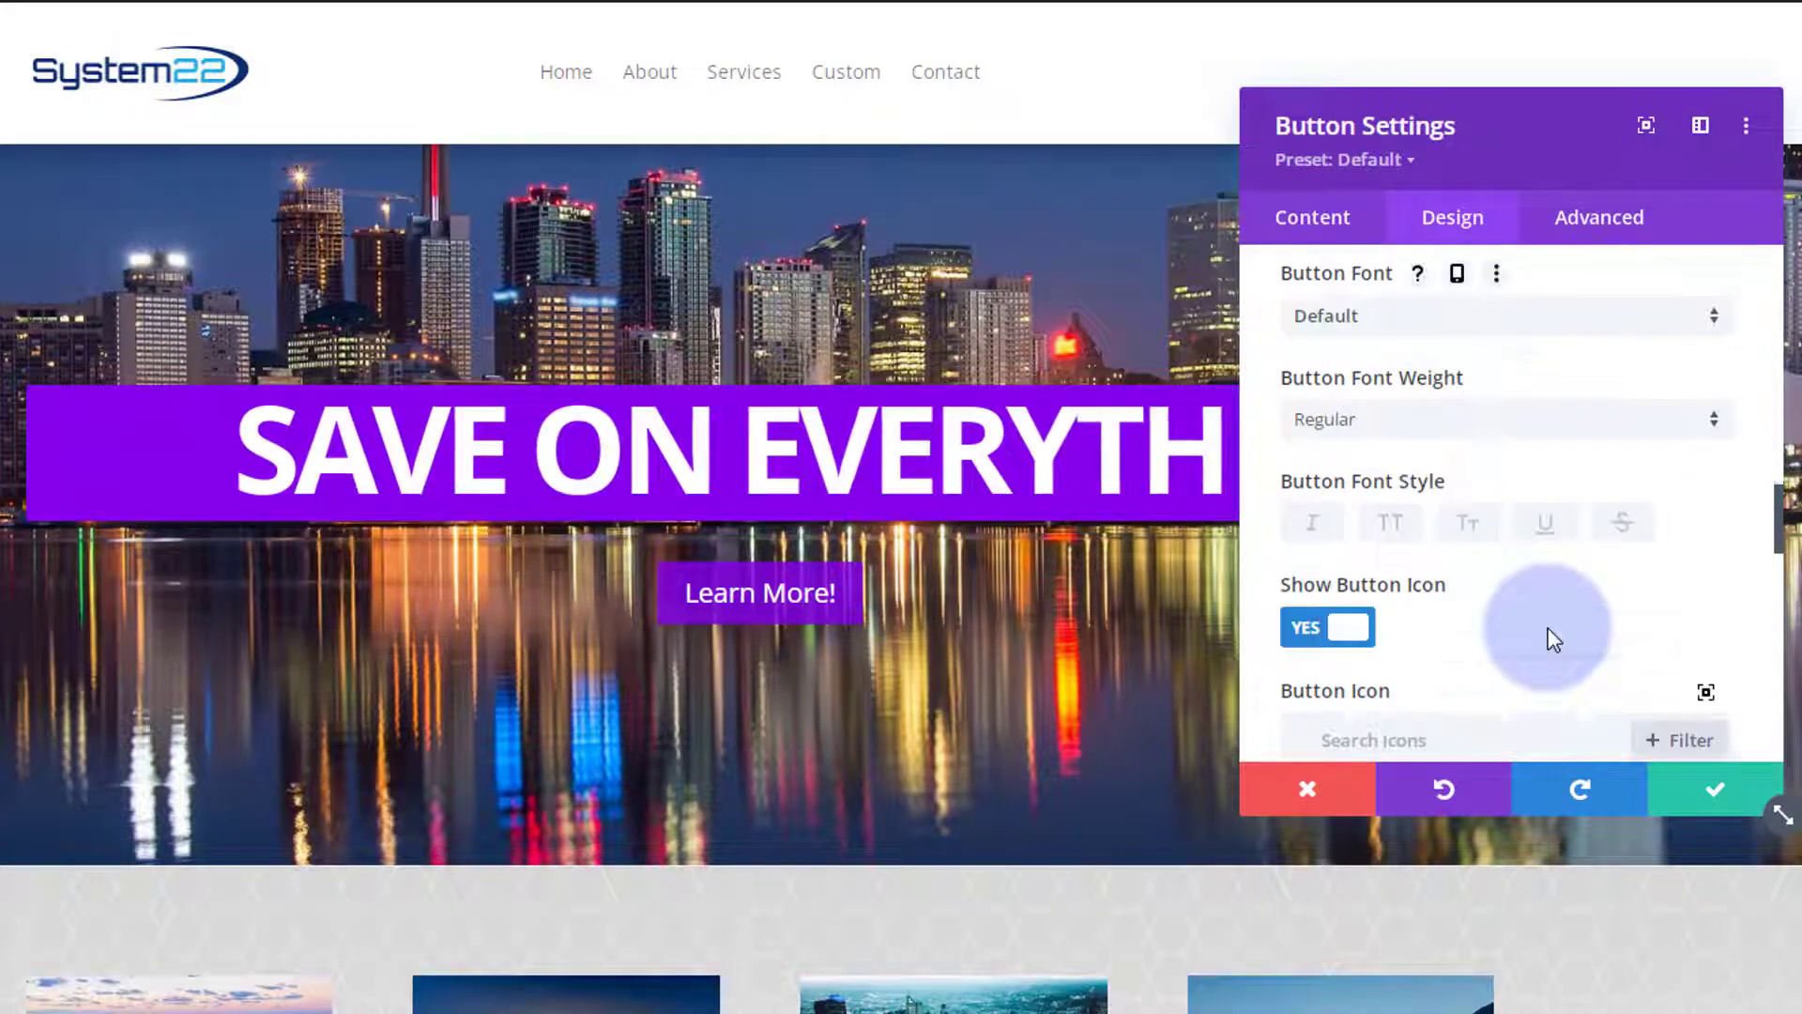
{"action": "scroll", "coordinate": [1336, 702], "scroll_direction": "down", "scroll_amount": 6}
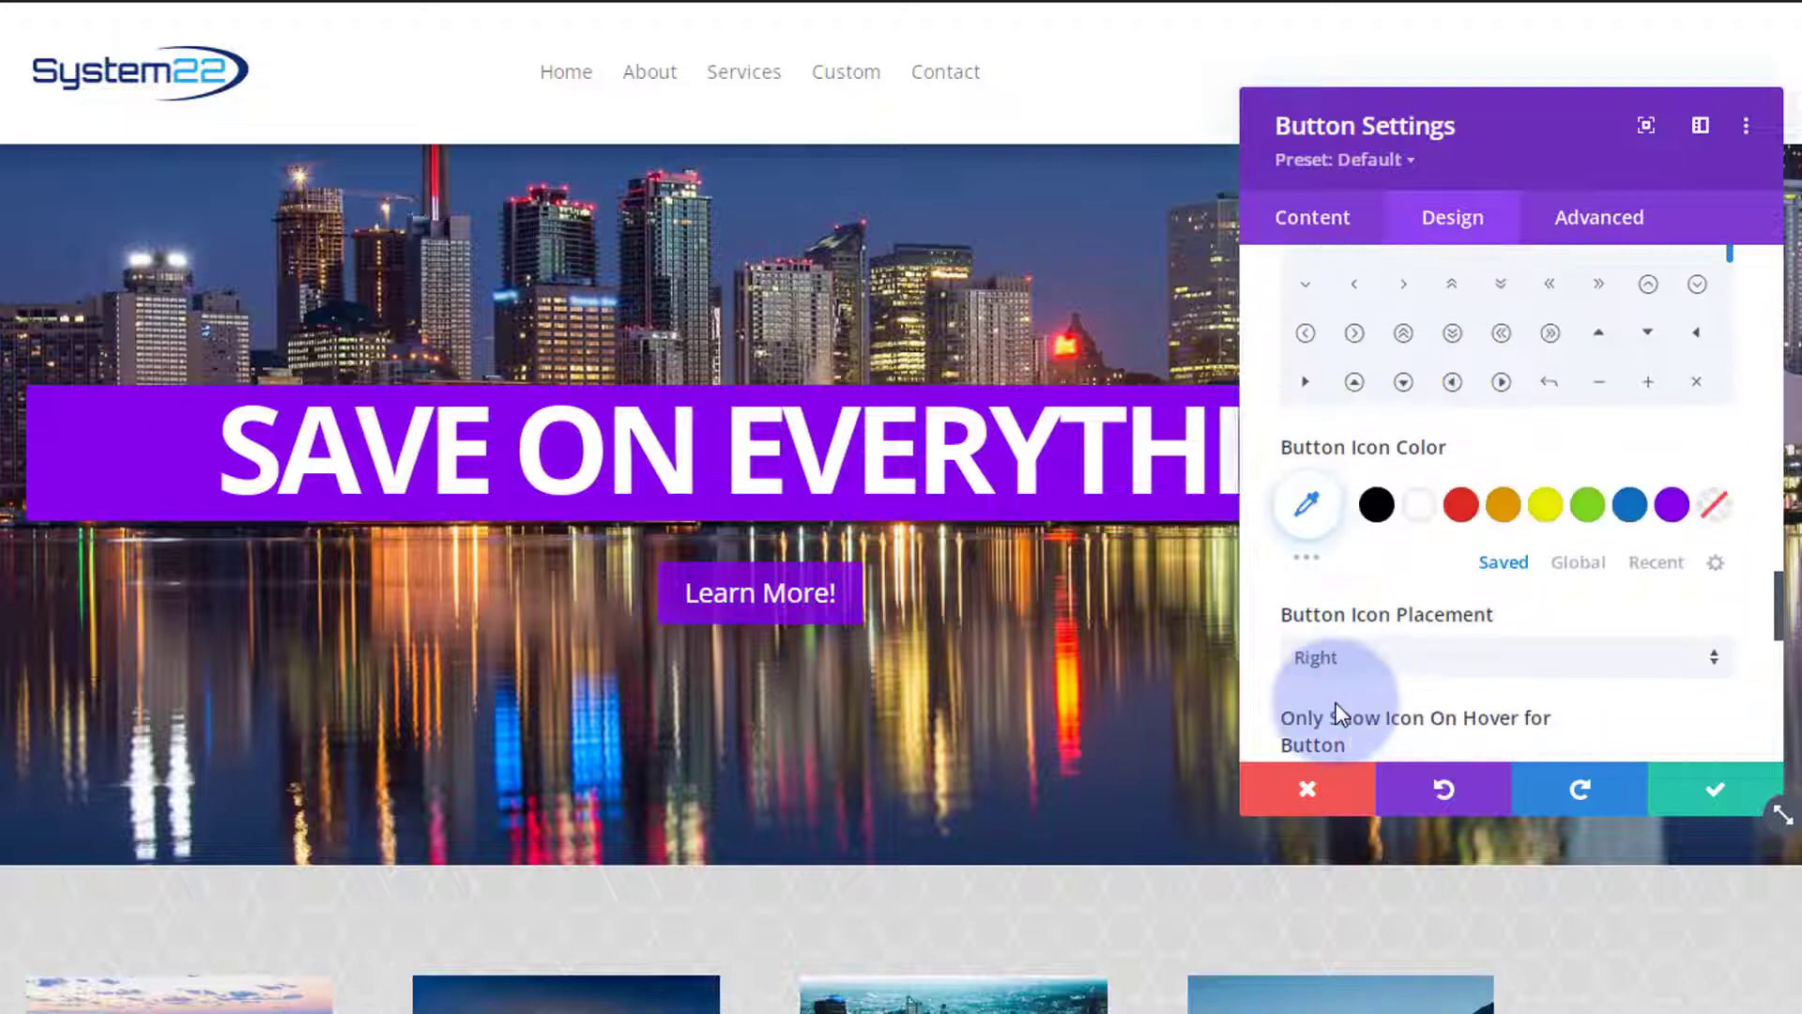
{"action": "scroll", "coordinate": [1342, 708], "scroll_direction": "down", "scroll_amount": 3}
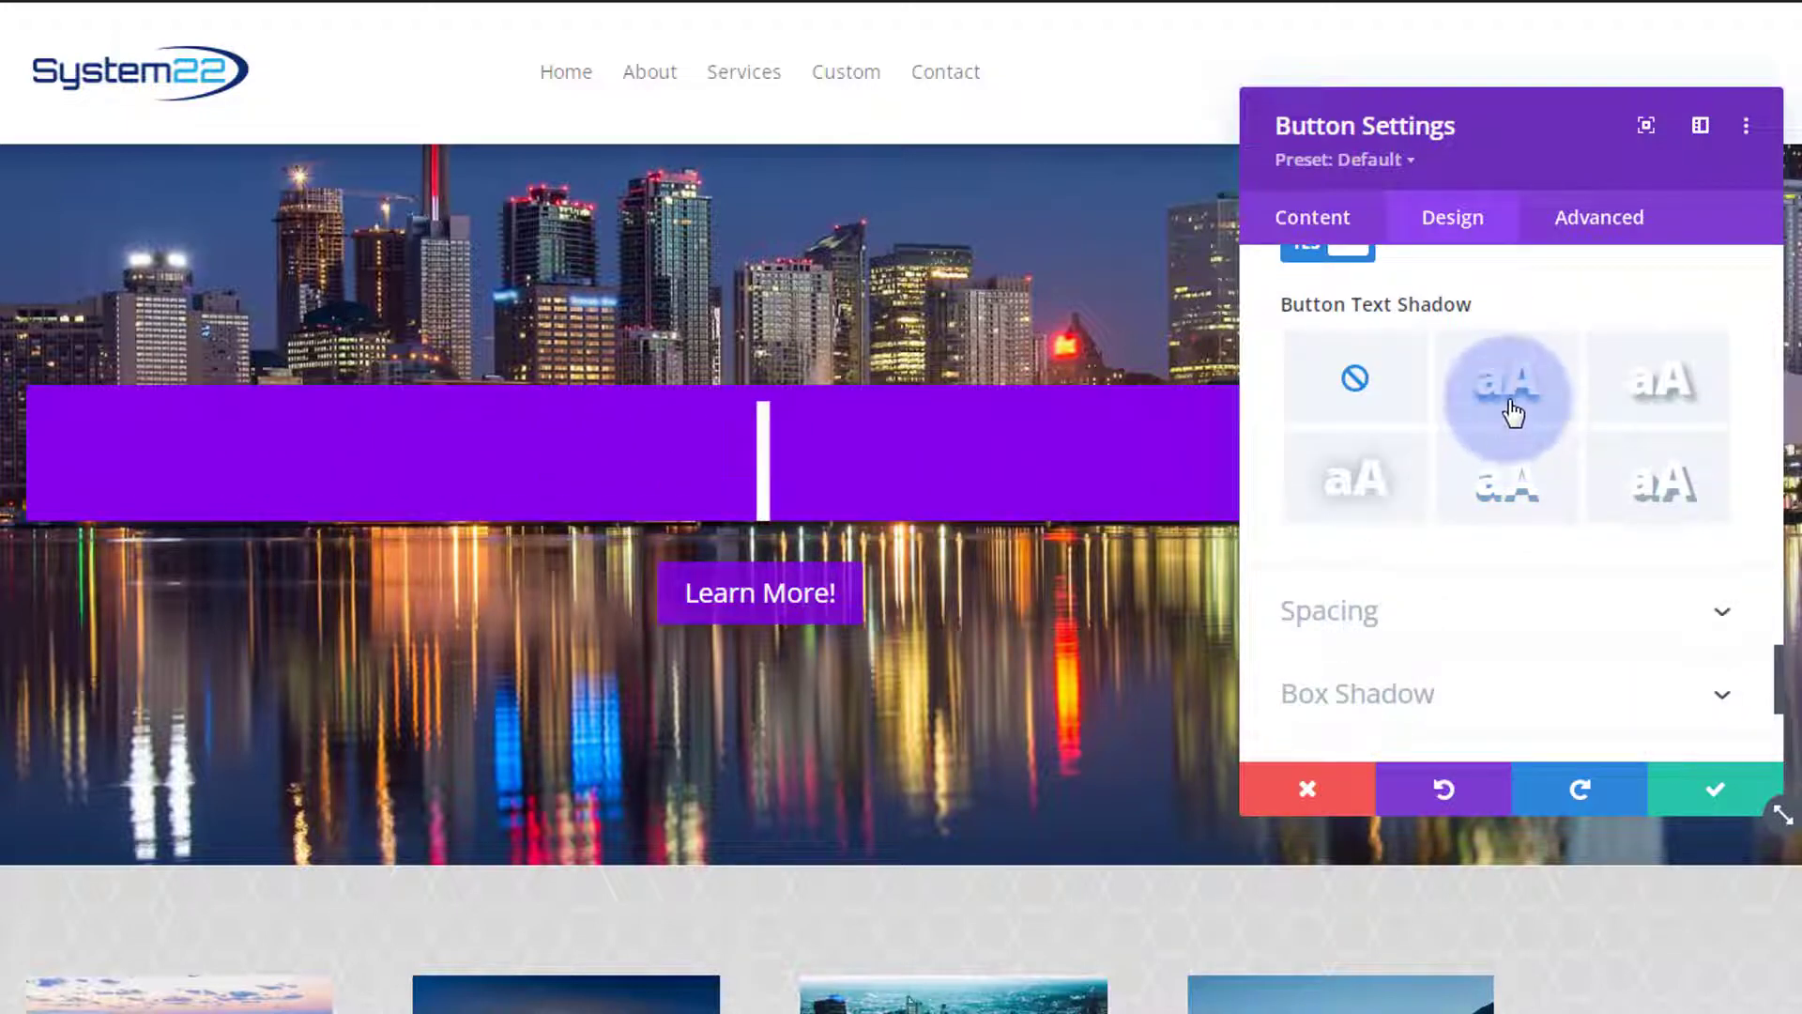
{"action": "left_click", "coordinate": [1512, 412]}
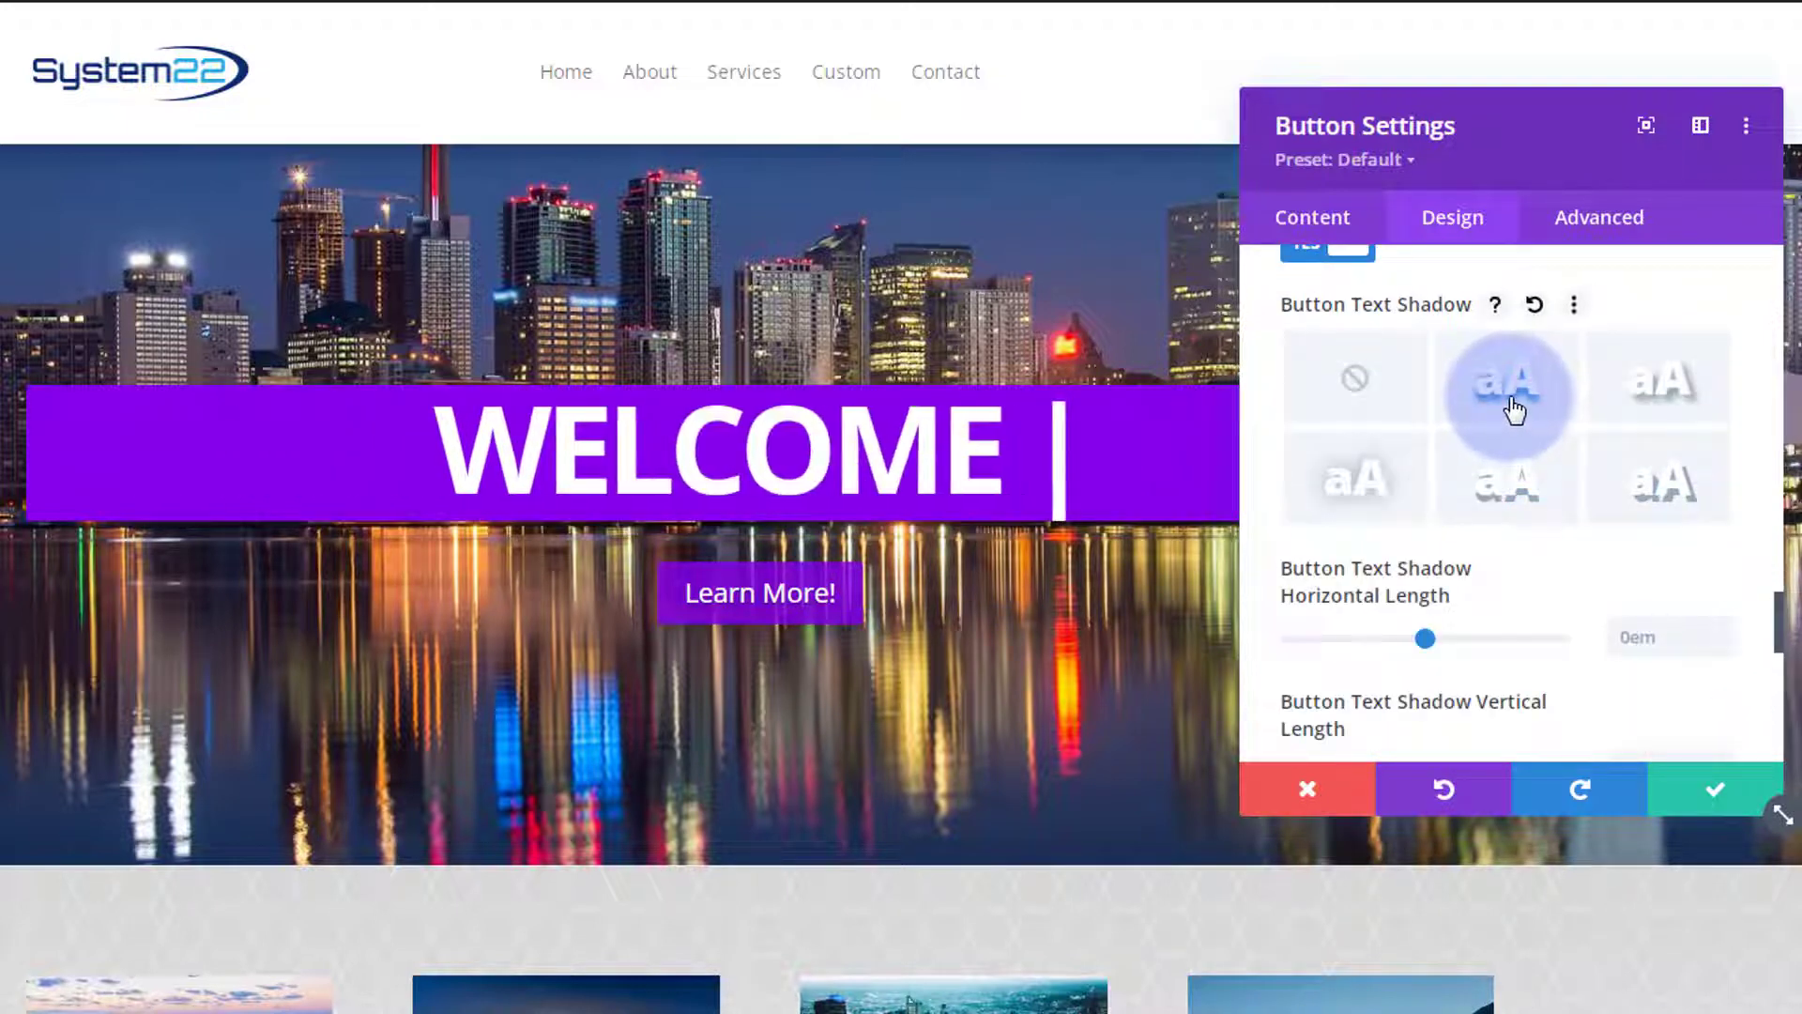
{"action": "left_click", "coordinate": [1715, 800]}
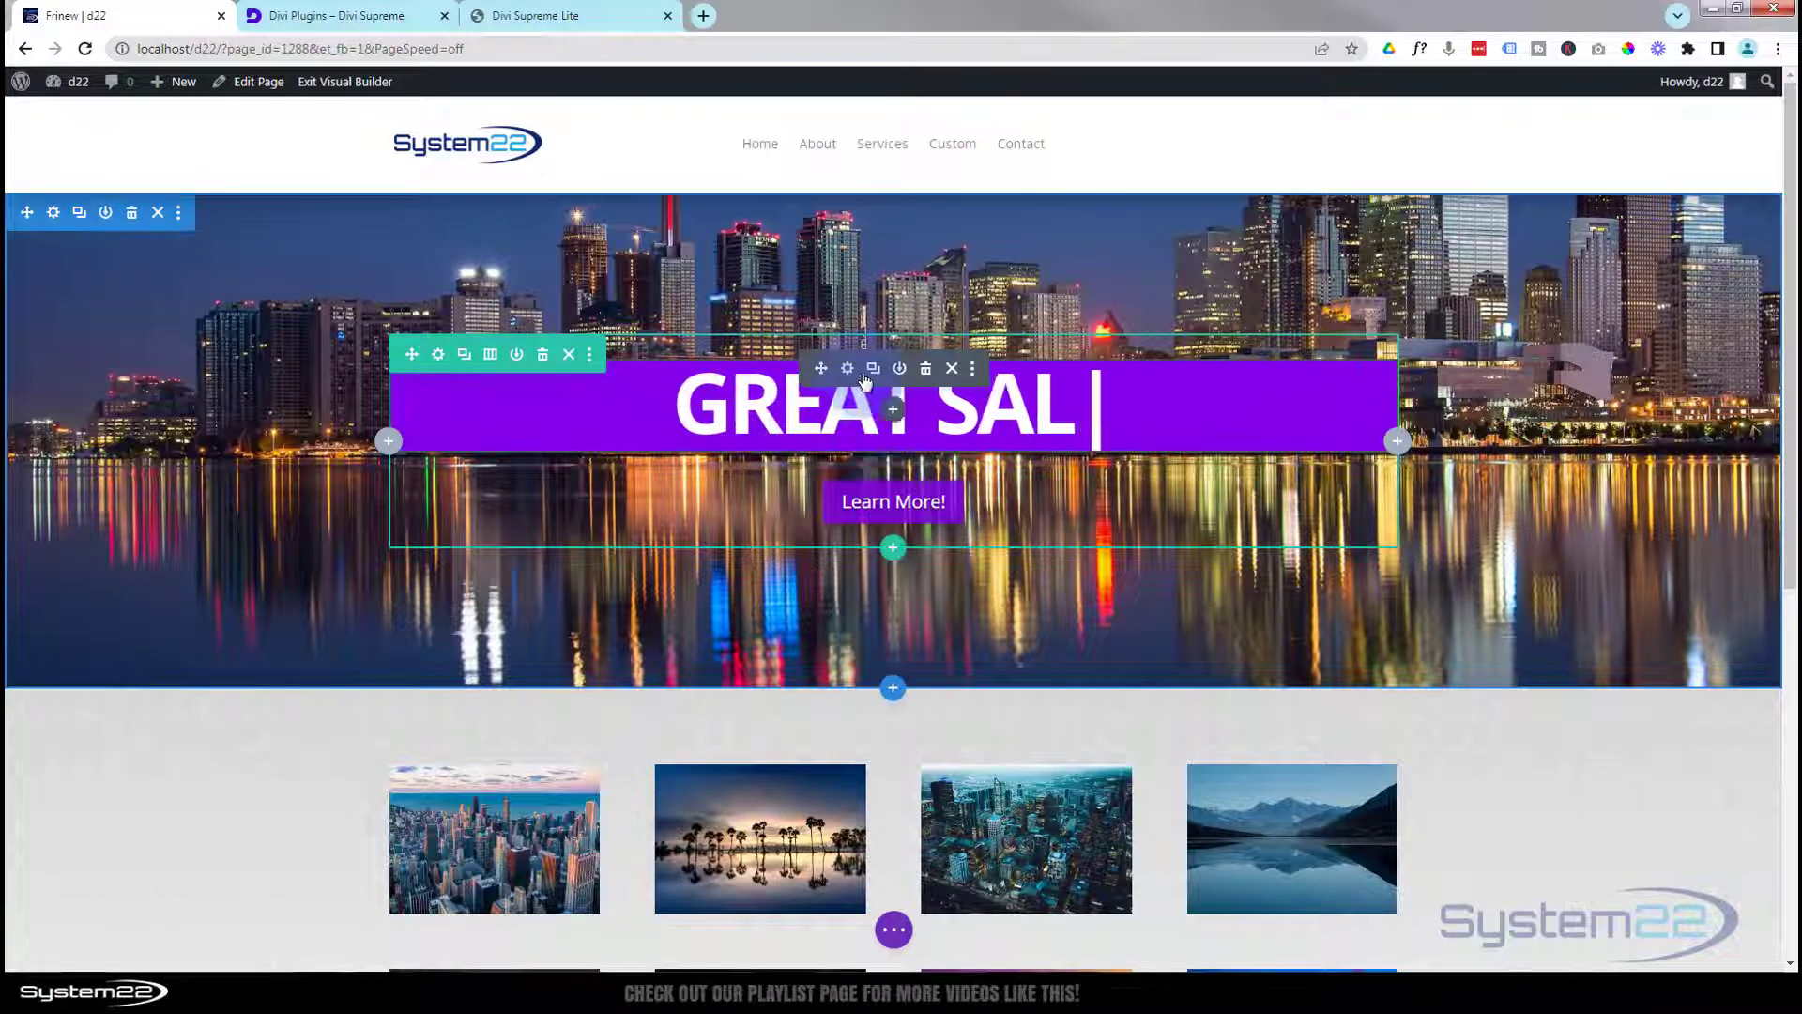
Lower the Supreme Typing module's purple background opacity to about 0.27 and save.
{"action": "left_click", "coordinate": [847, 370]}
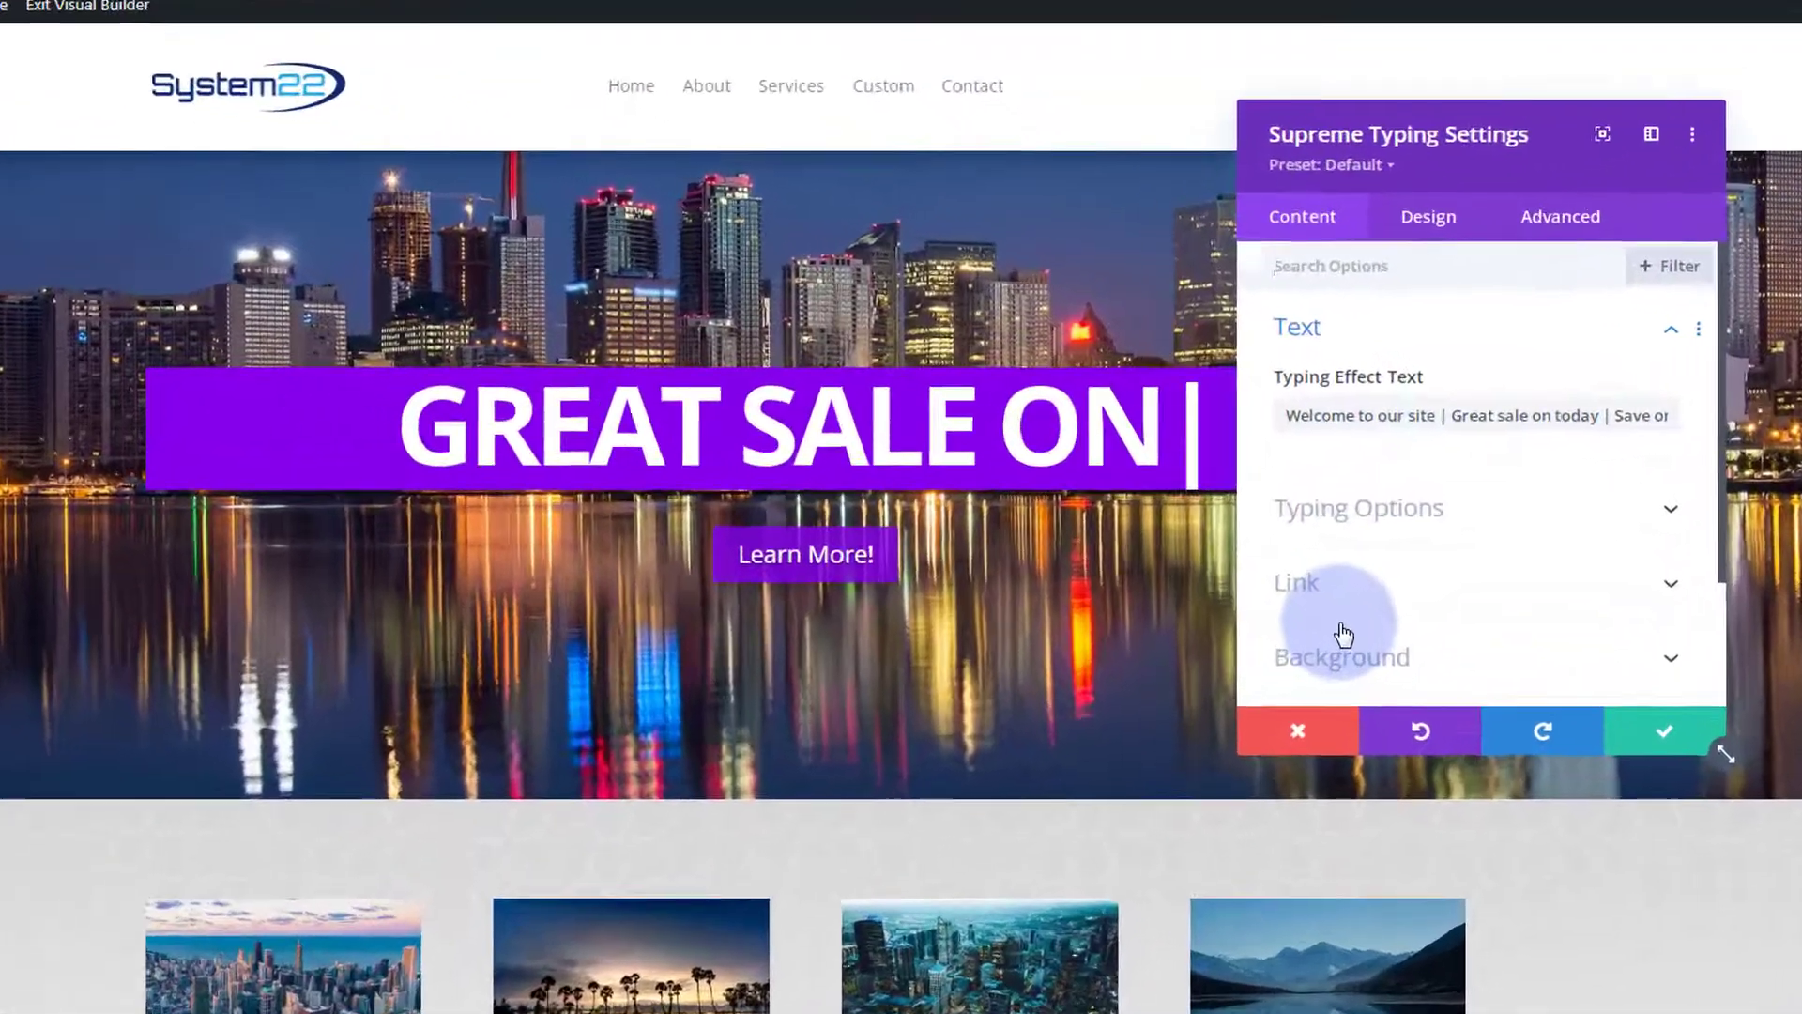
{"action": "scroll", "coordinate": [1319, 457], "scroll_direction": "down", "scroll_amount": 2}
{"action": "left_click", "coordinate": [1385, 514]}
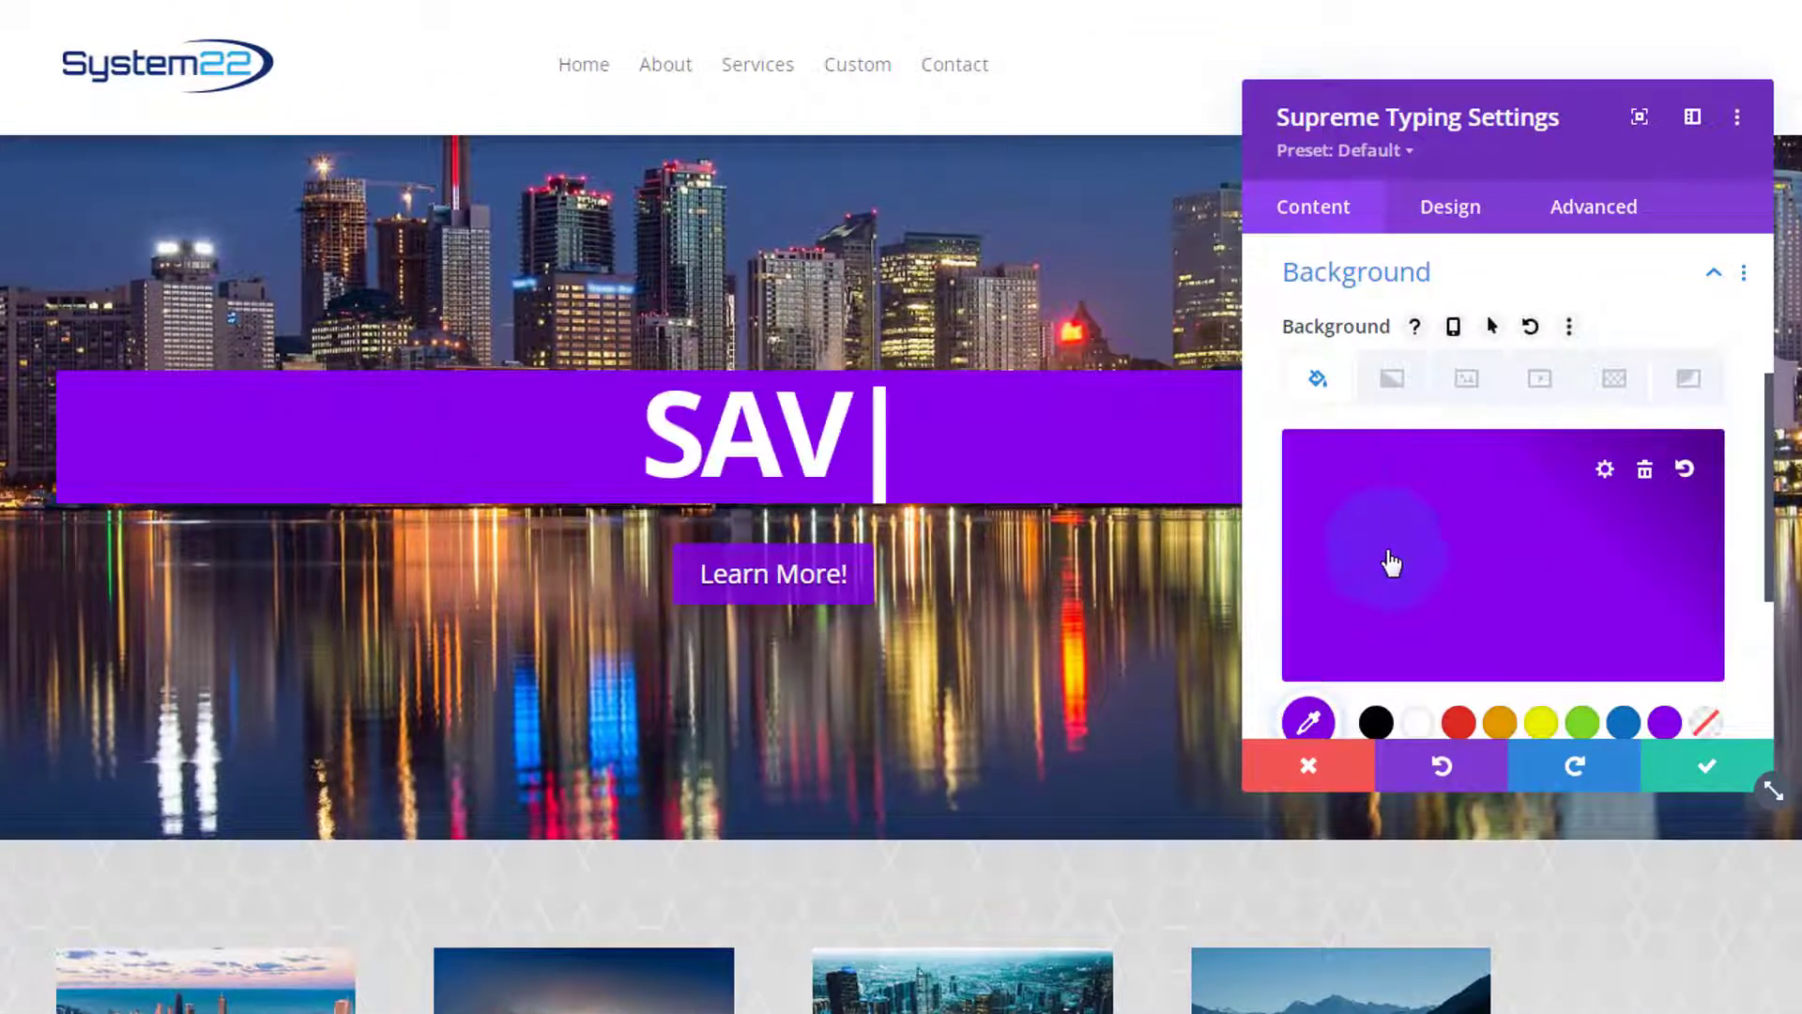
{"action": "left_click", "coordinate": [1391, 561]}
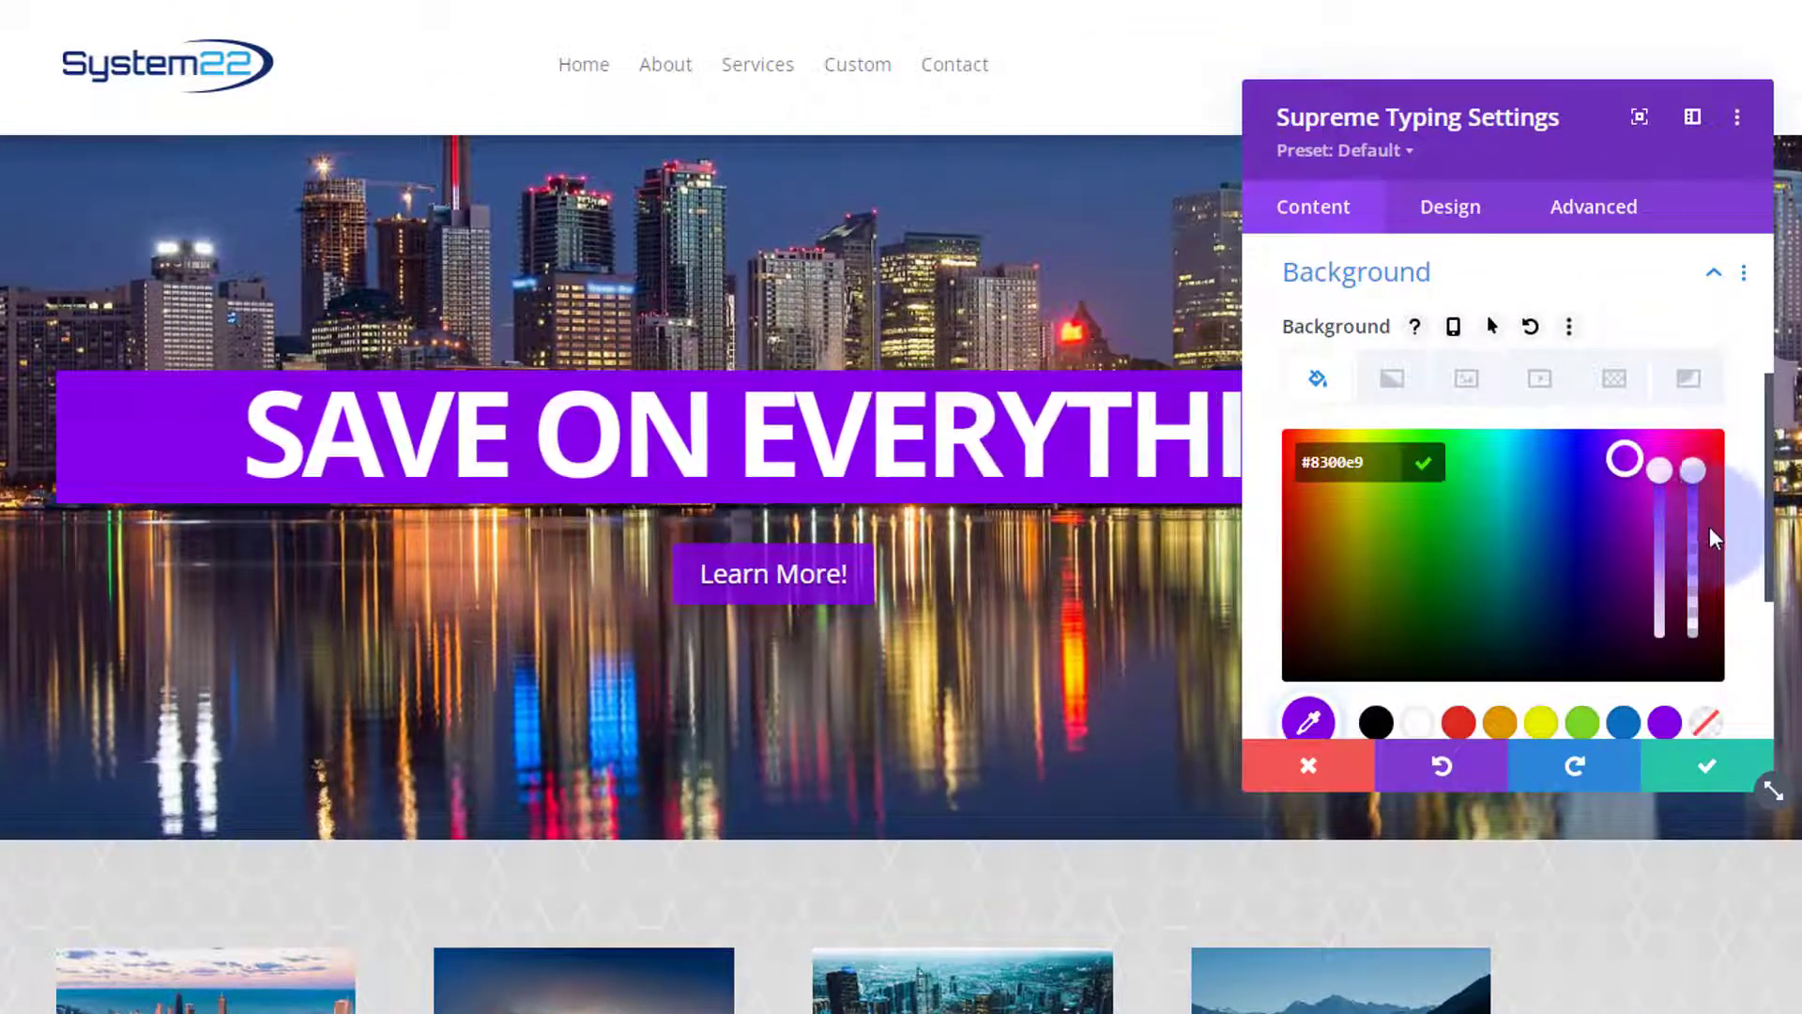
{"action": "left_click_drag", "start_coordinate": [1709, 526], "coordinate": [1714, 601]}
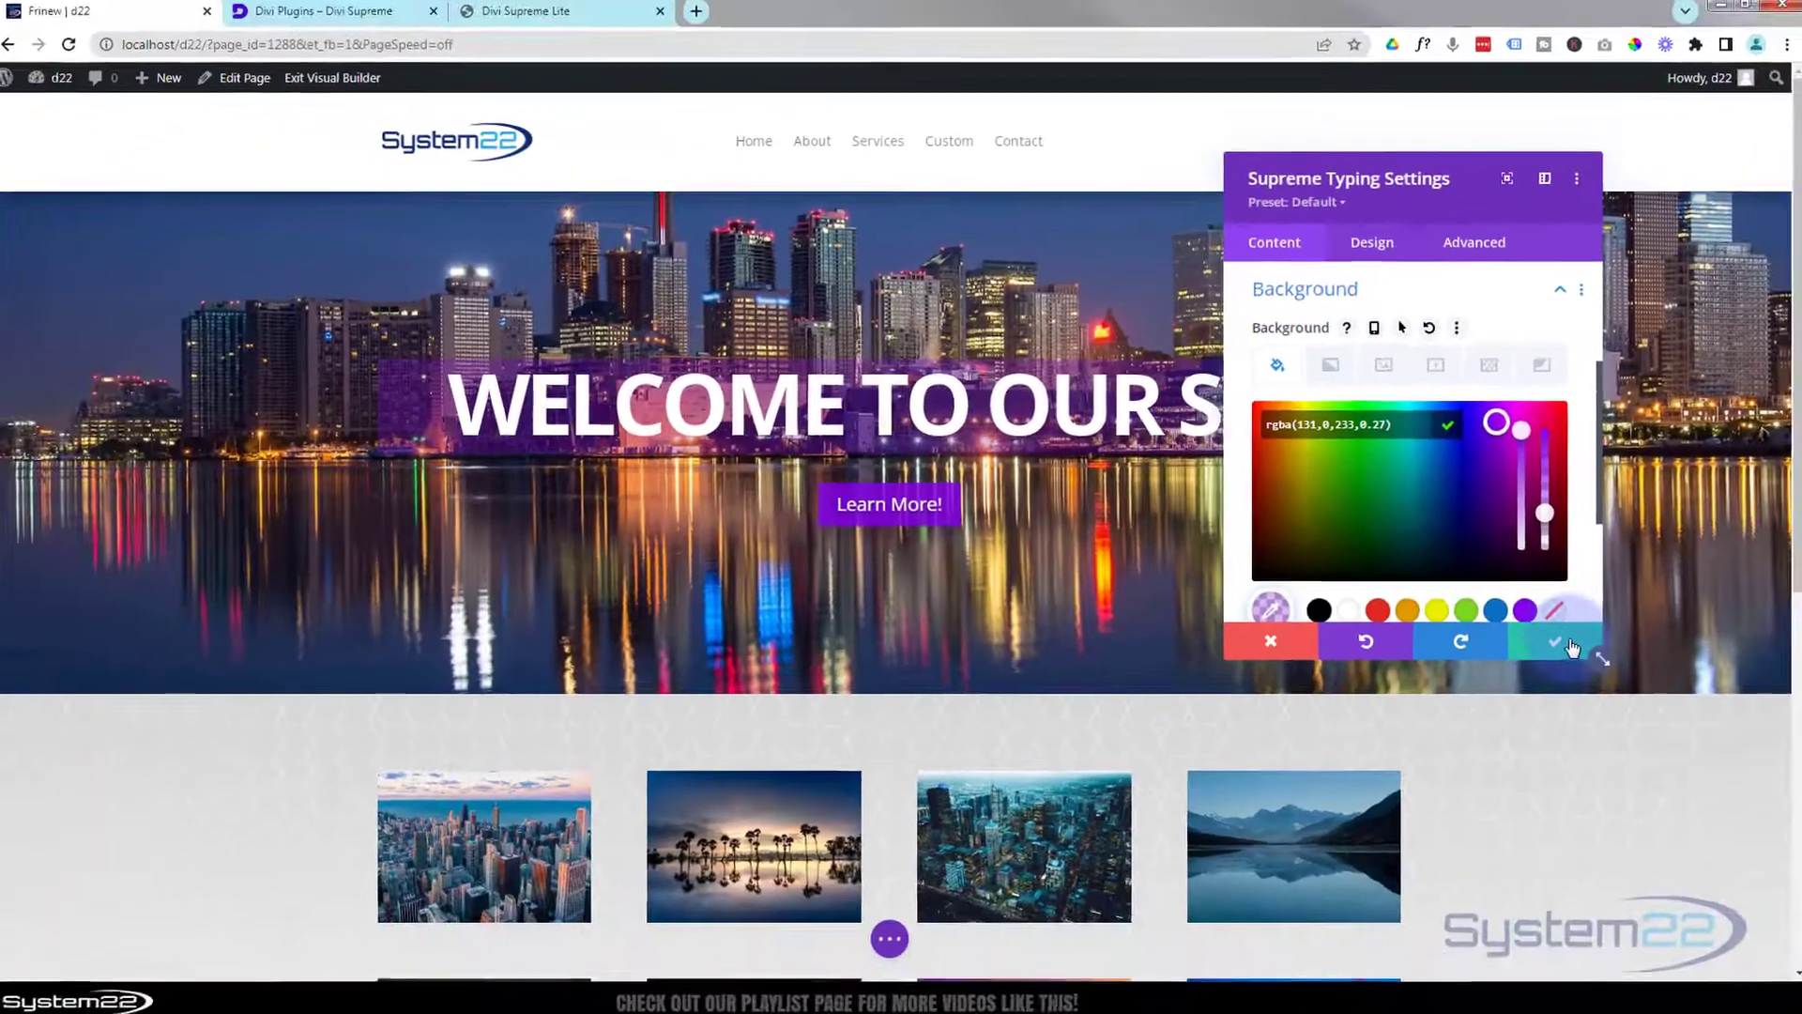
{"action": "left_click", "coordinate": [1707, 765]}
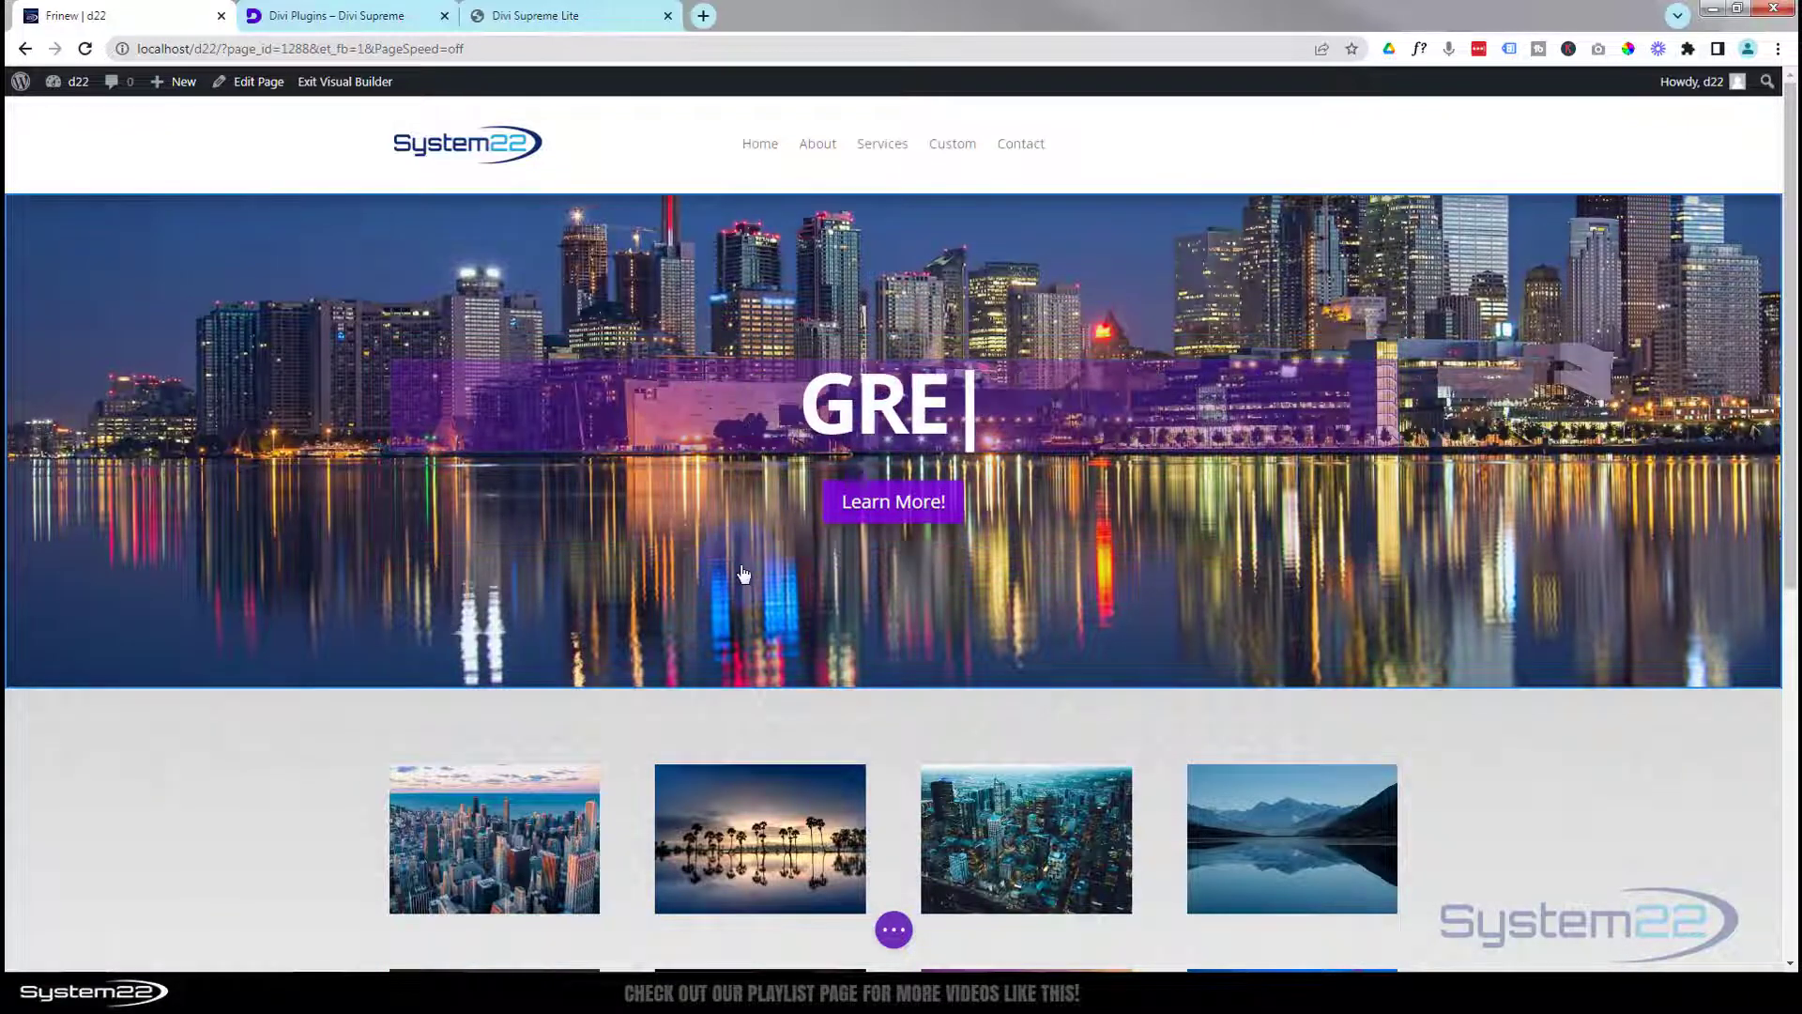
Save the hero page as a draft and exit the Visual Builder to view the live page.
{"action": "left_click", "coordinate": [893, 929]}
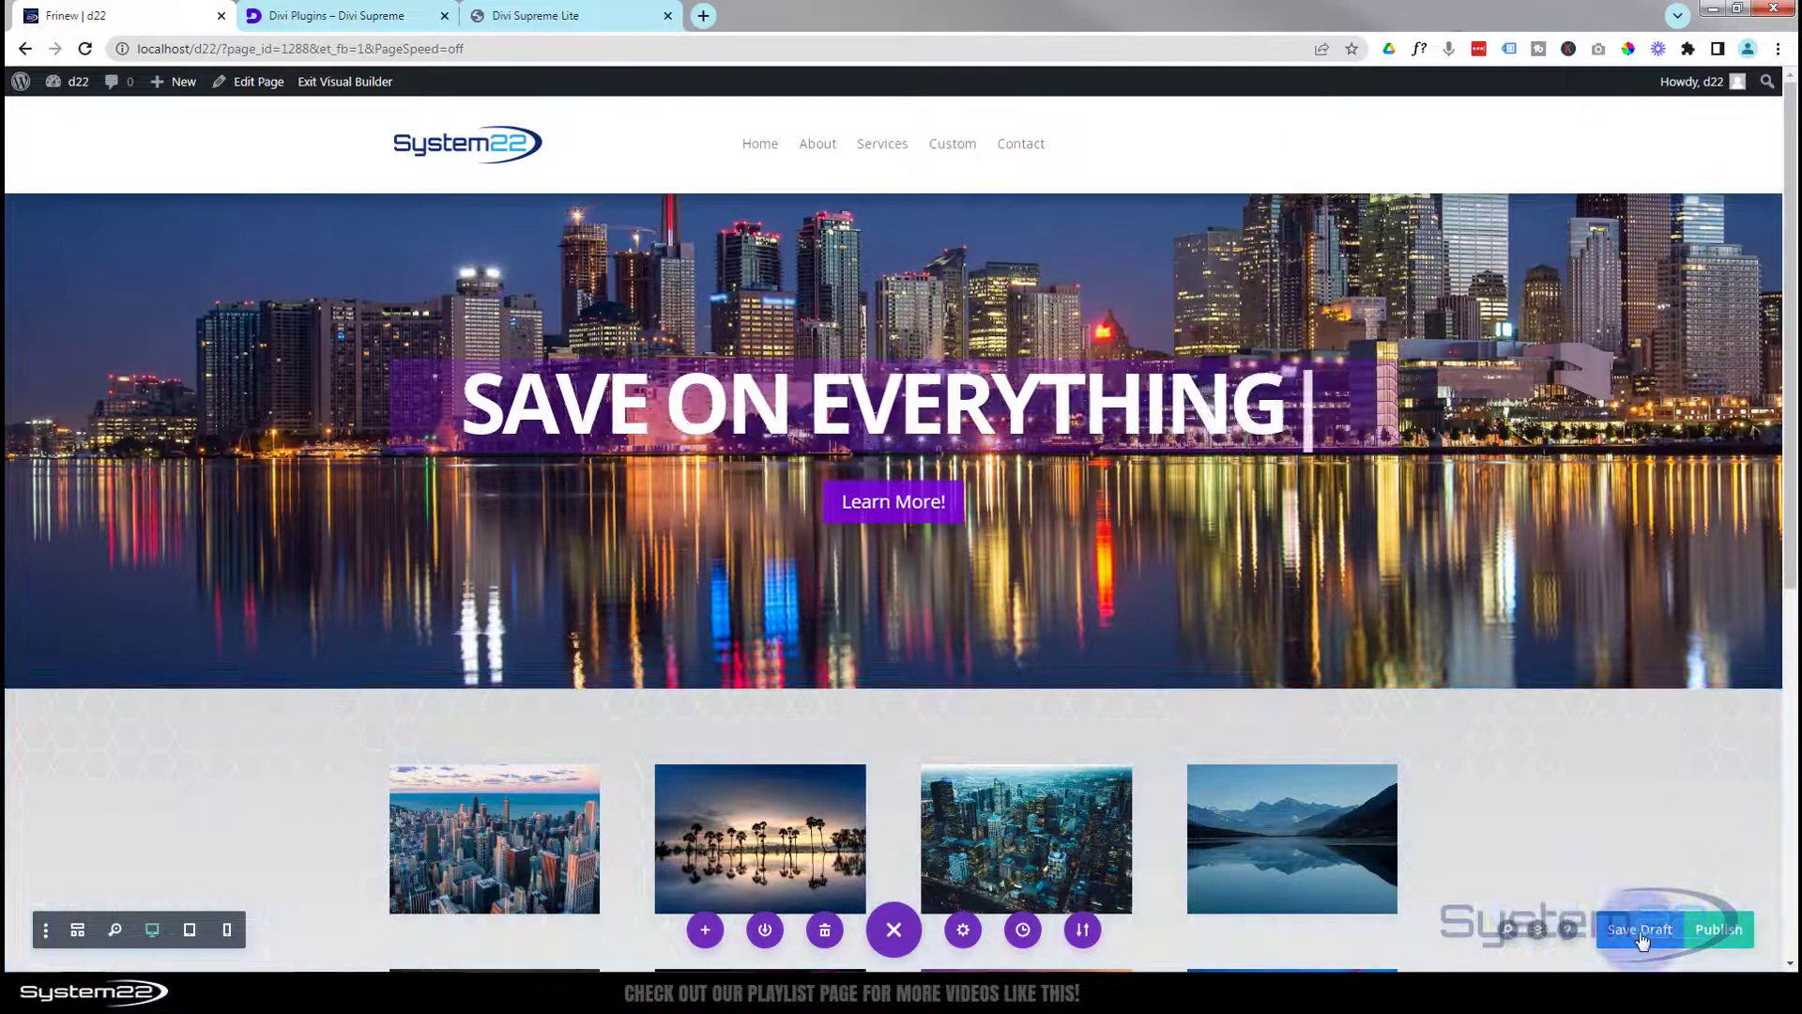
{"action": "left_click", "coordinate": [1643, 940]}
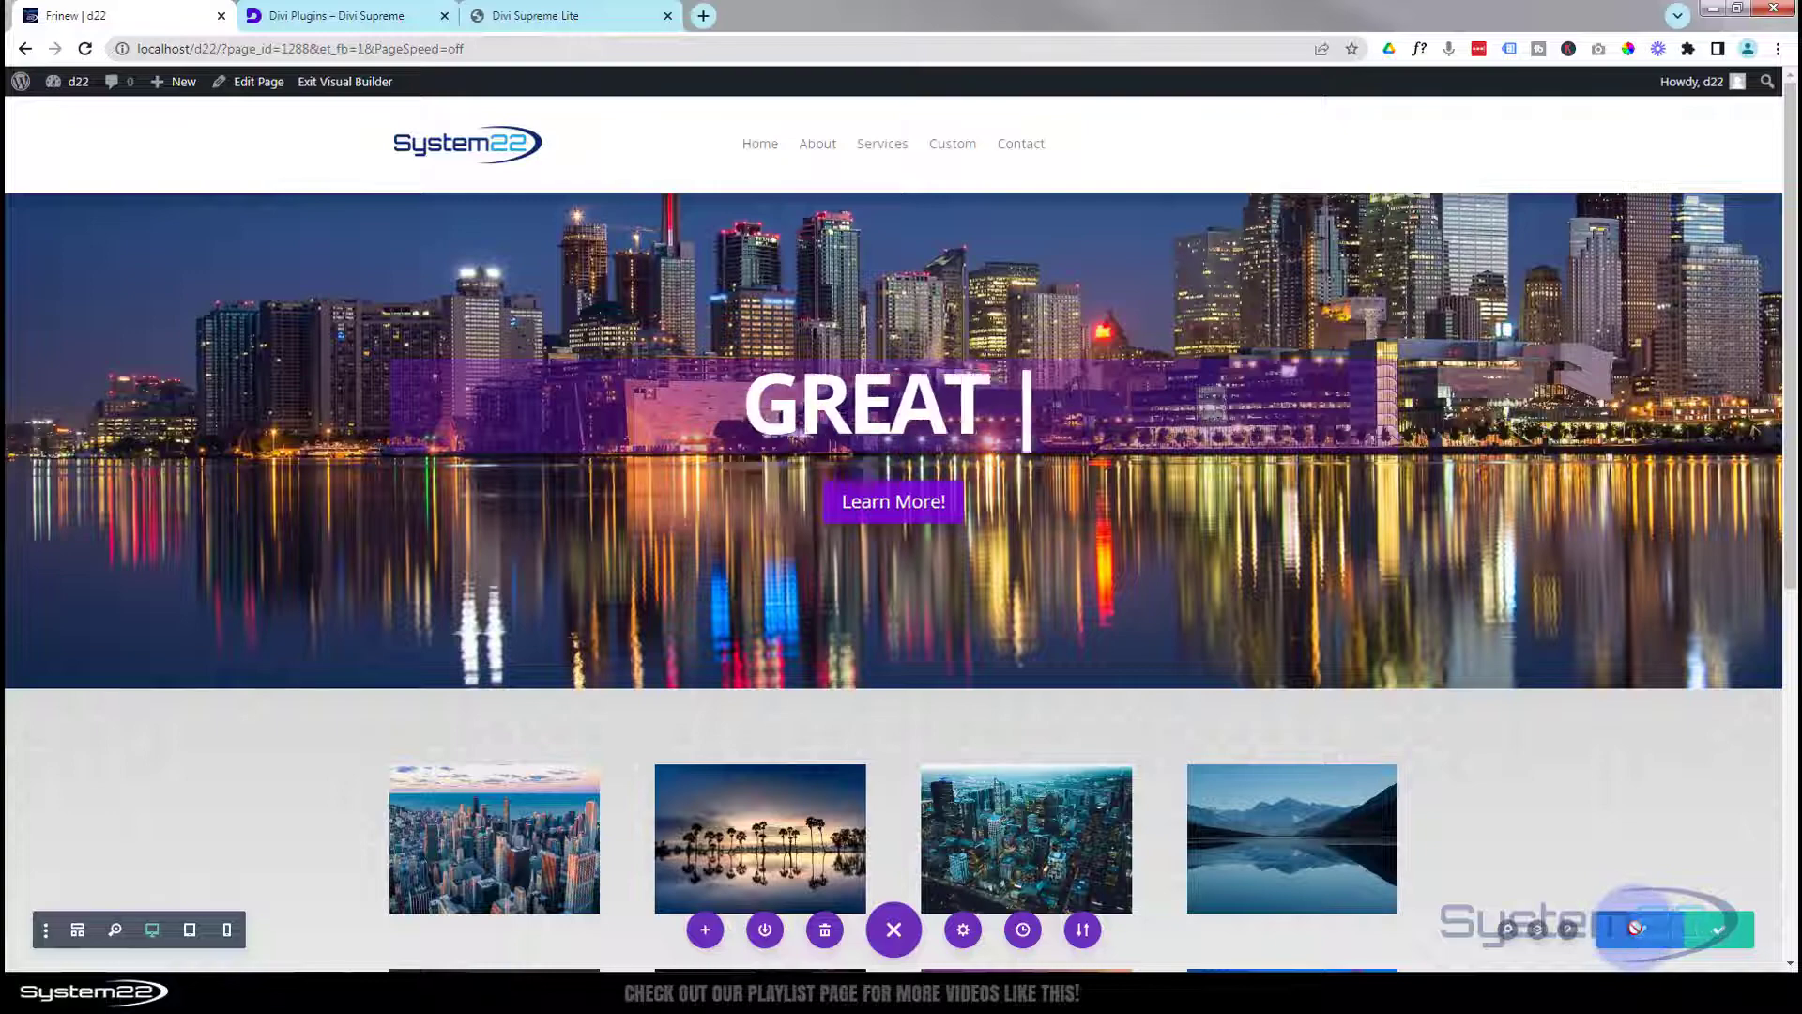
{"action": "left_click", "coordinate": [348, 84]}
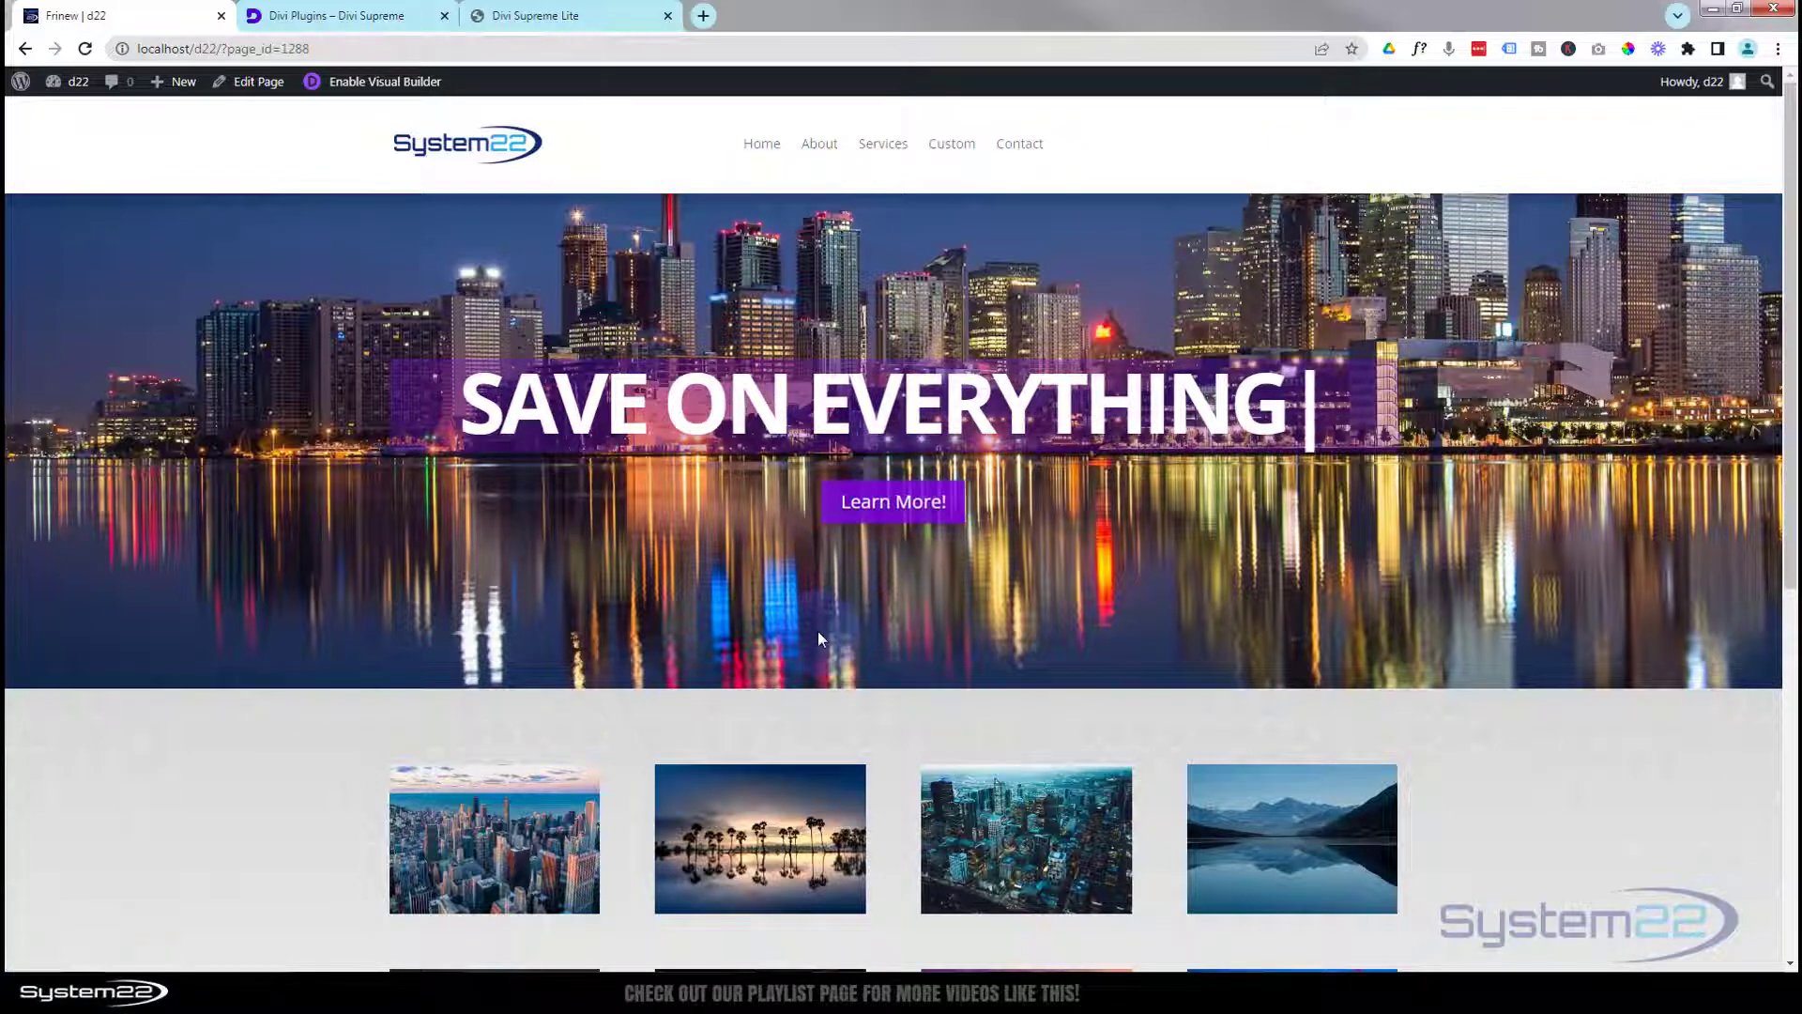
{"action": "left_click", "coordinate": [724, 747]}
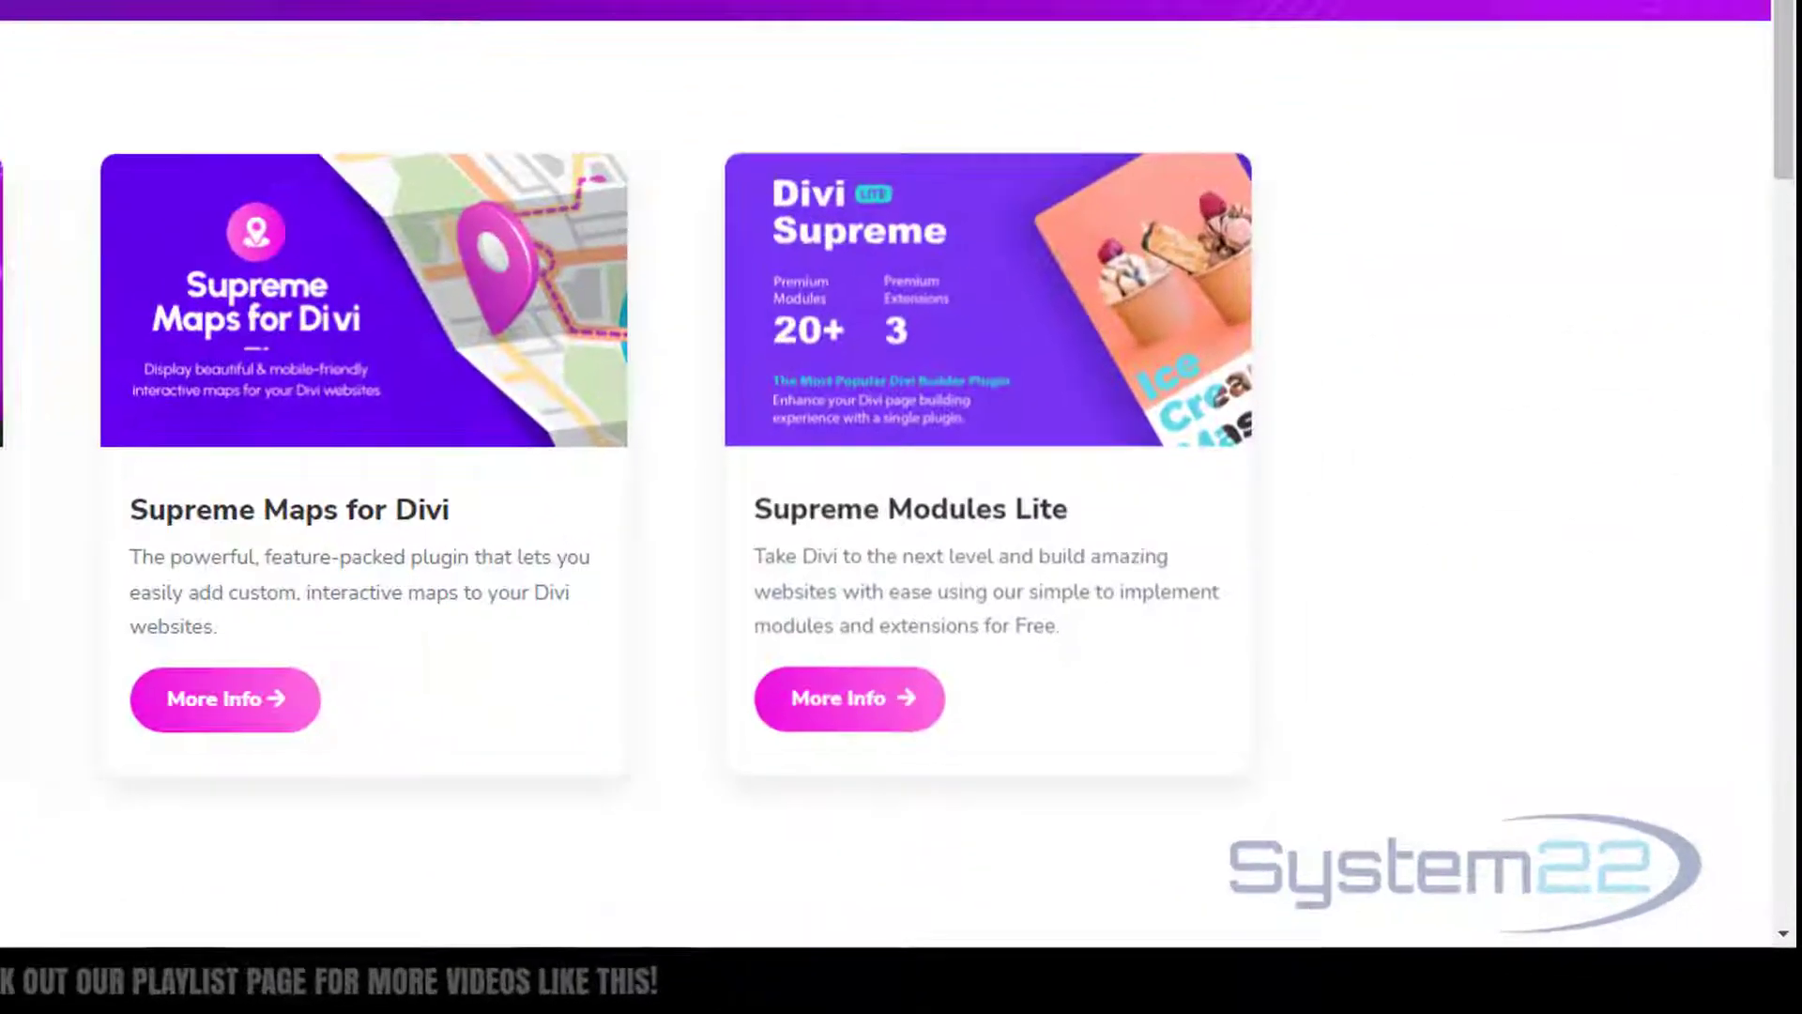
{"action": "left_click", "coordinate": [903, 562]}
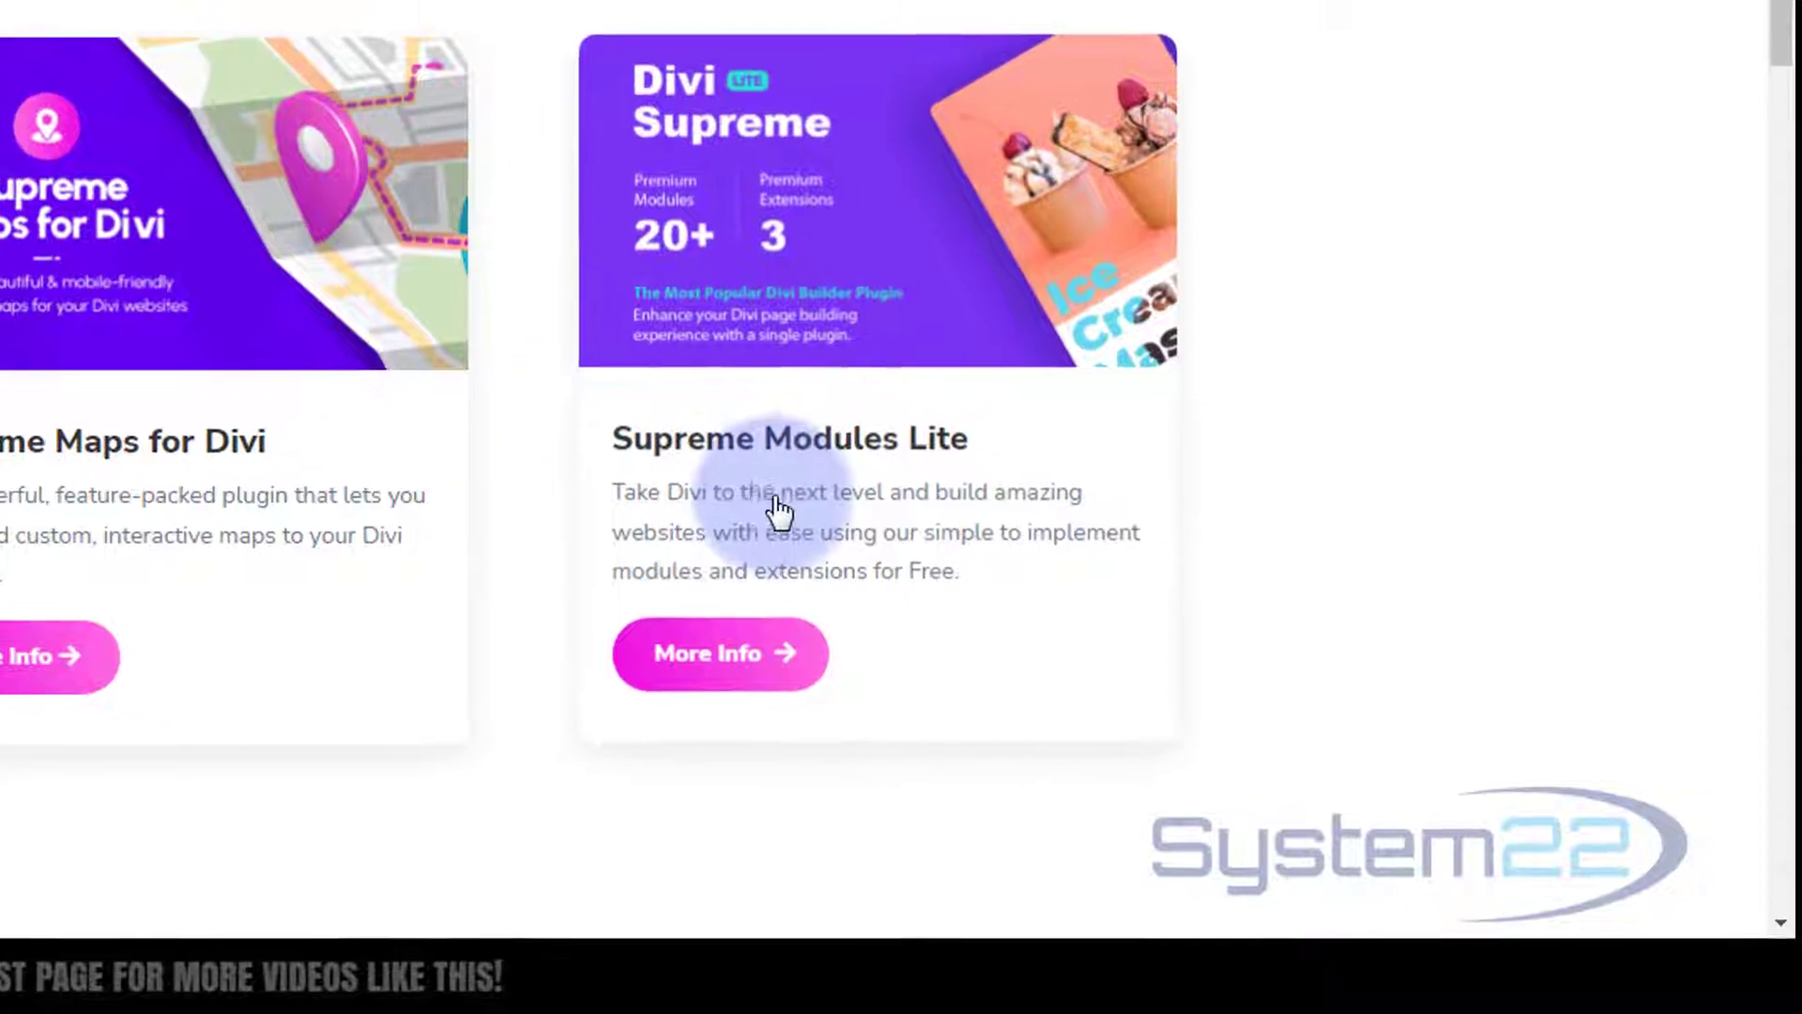